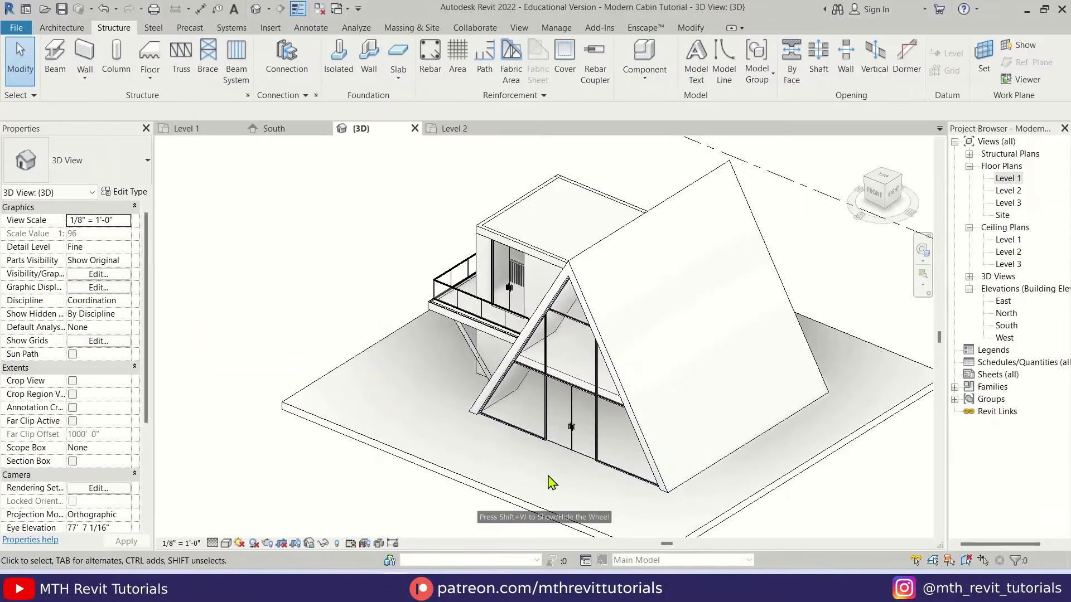
middle_click_drag(550, 479, 662, 382, "shift")
scroll(647, 368, "down", 3)
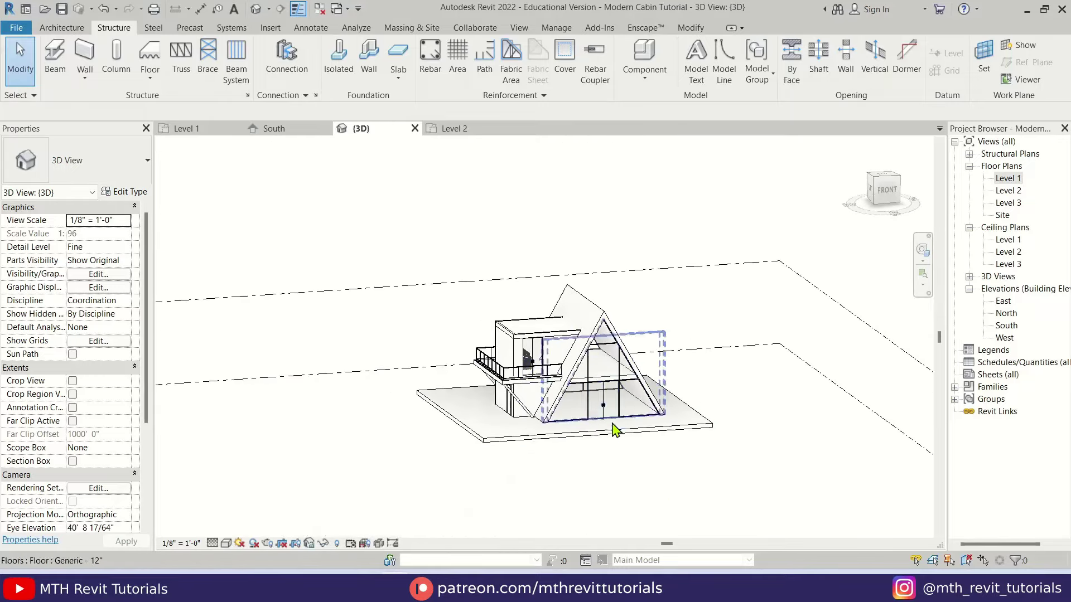
scroll(614, 440, "up", 4)
mouse_move(617, 468)
middle_mouse_down("shift")
mouse_move(619, 420)
mouse_move(672, 480)
mouse_move(773, 461)
mouse_move(617, 470)
middle_mouse_up("shift")
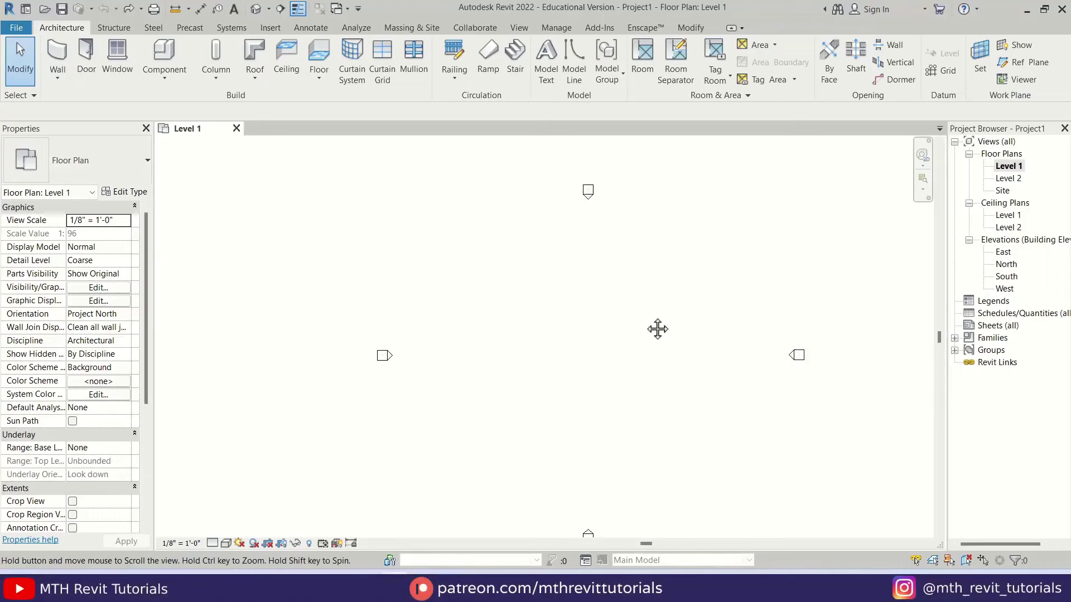
In the South elevation, add a level 10' above Level 2, aligned with the ends of the existing levels
double_click(1006, 277)
middle_click_drag(481, 304, 518, 410)
scroll(505, 424, "up", 2)
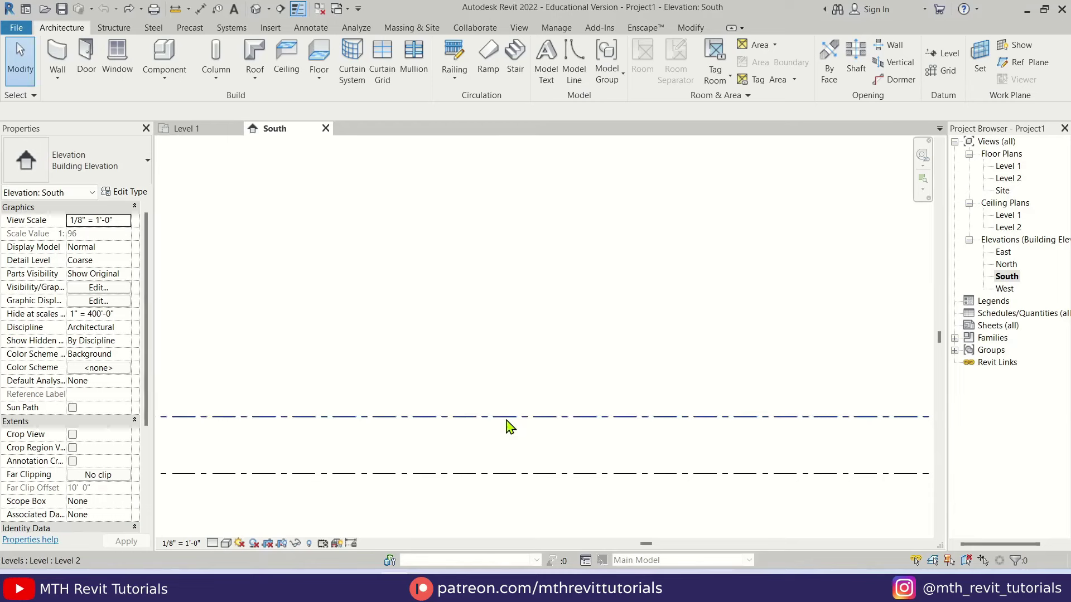
left_click(506, 417)
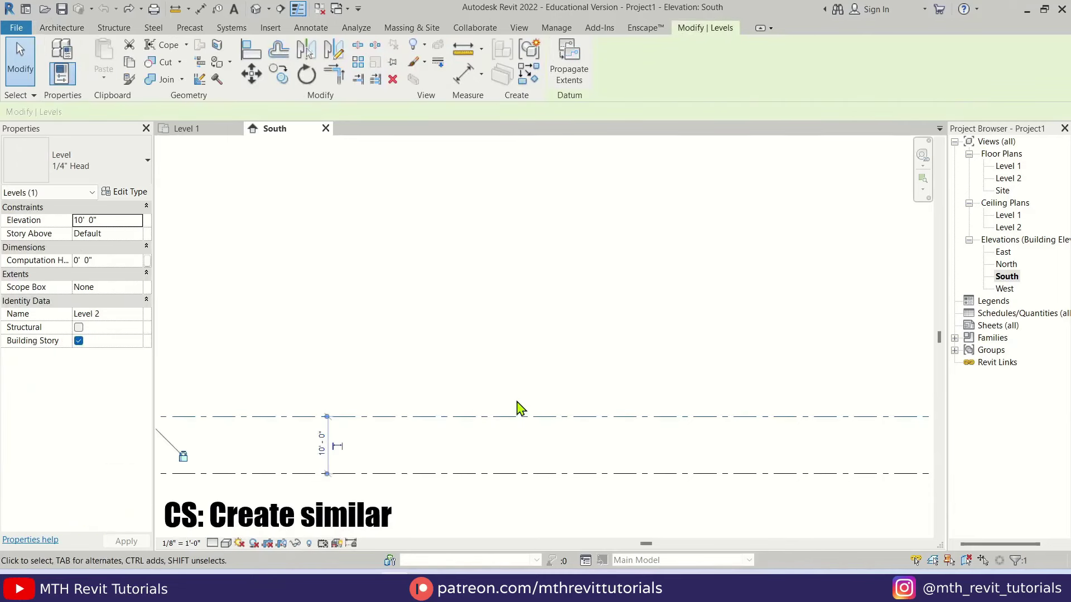
key("c")
key("s")
scroll(549, 349, "down", 2)
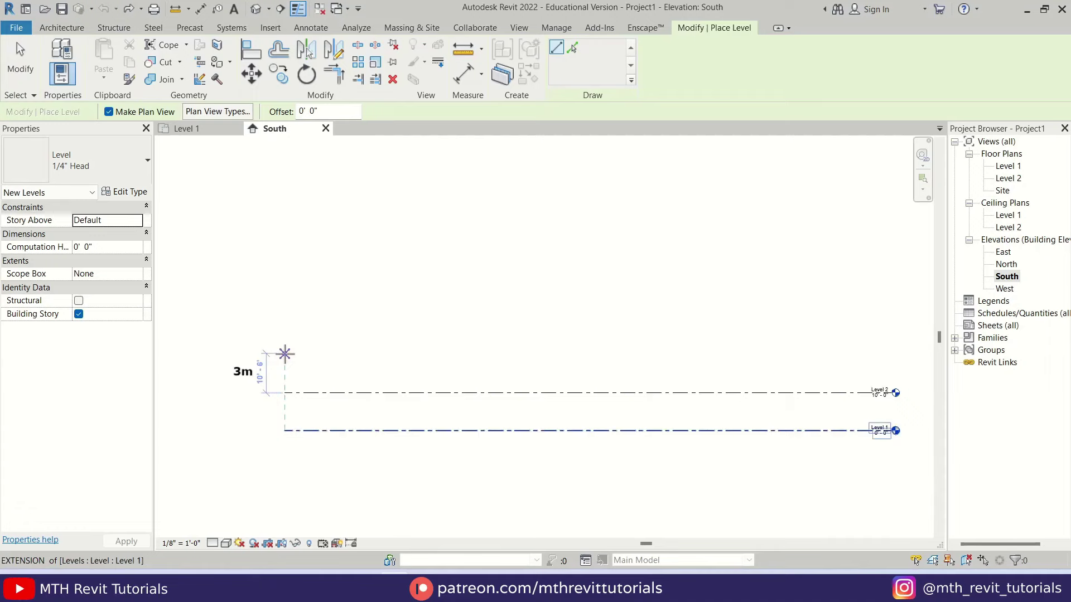
left_click(285, 354)
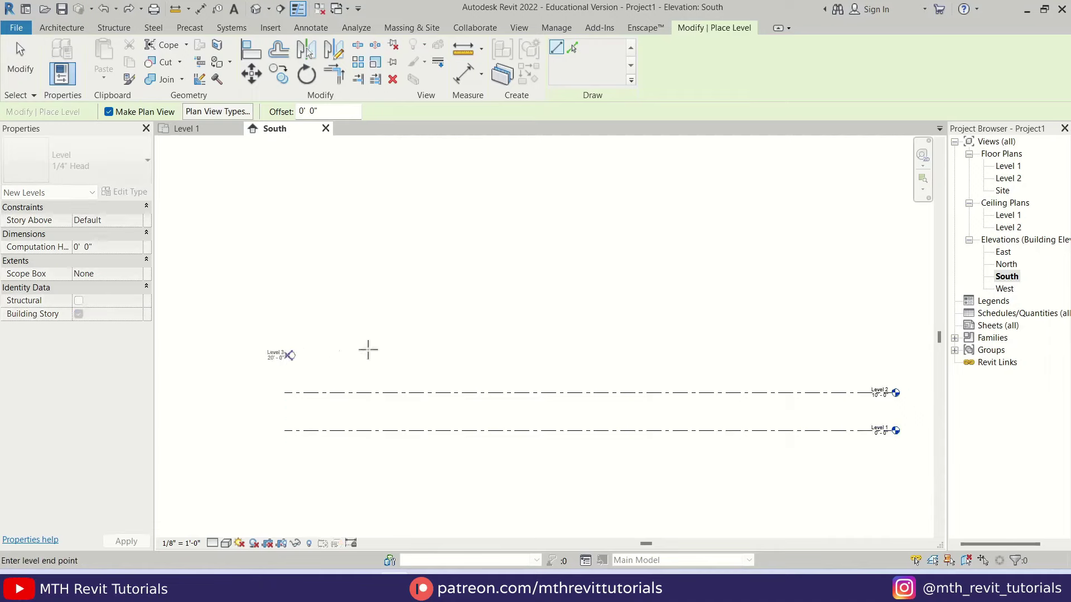
left_click(891, 355)
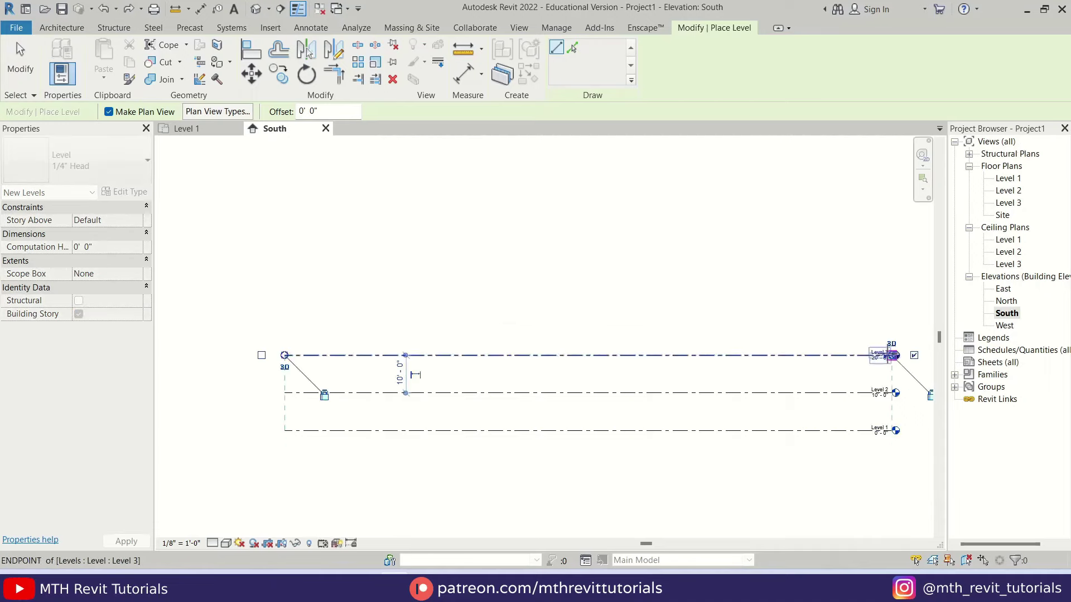
key("Escape")
key("Escape")
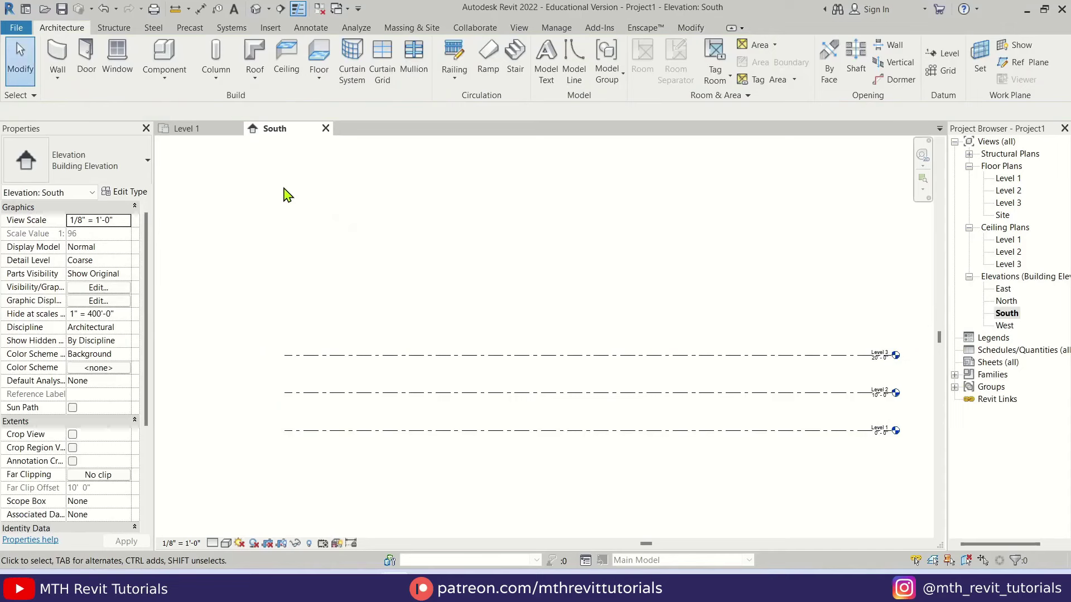
On the Level 1 floor plan, draw a horizontal reference plane near the middle of the elevation markers
left_click(191, 129)
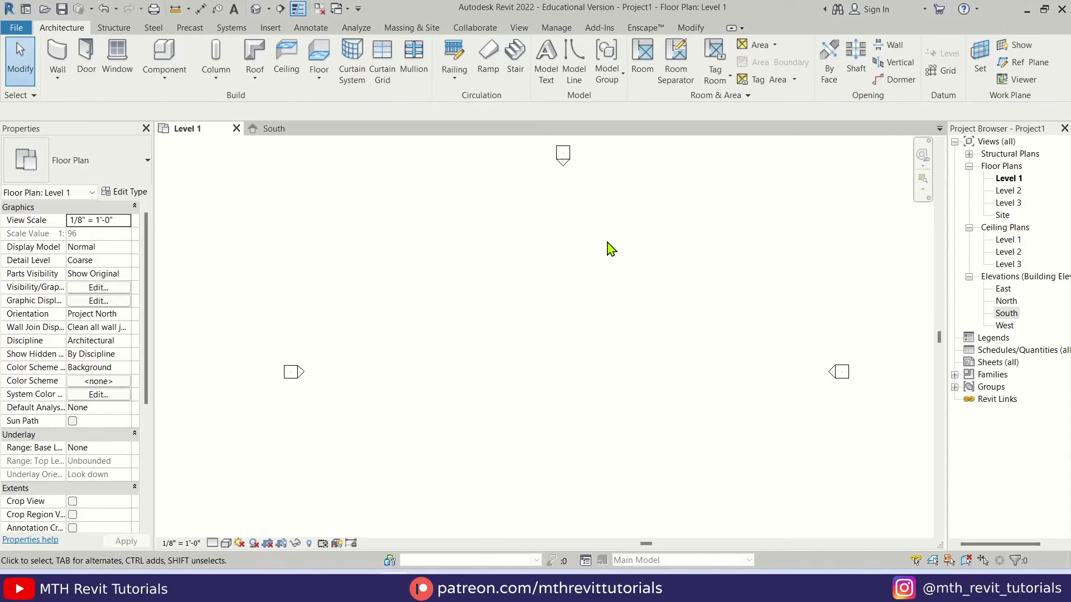
left_click(1025, 63)
left_click(484, 365)
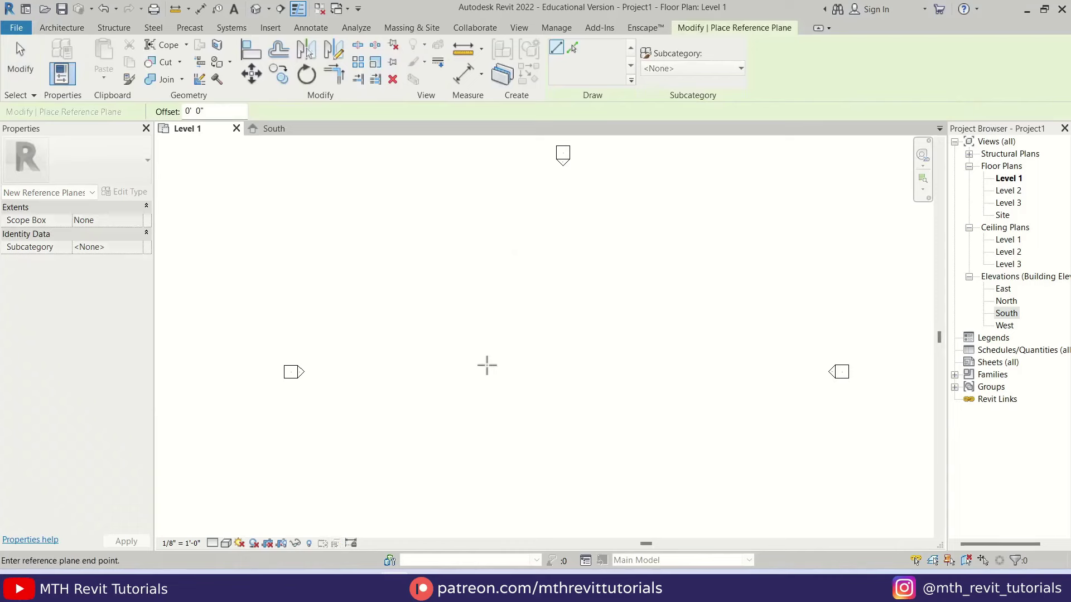
left_click(632, 365)
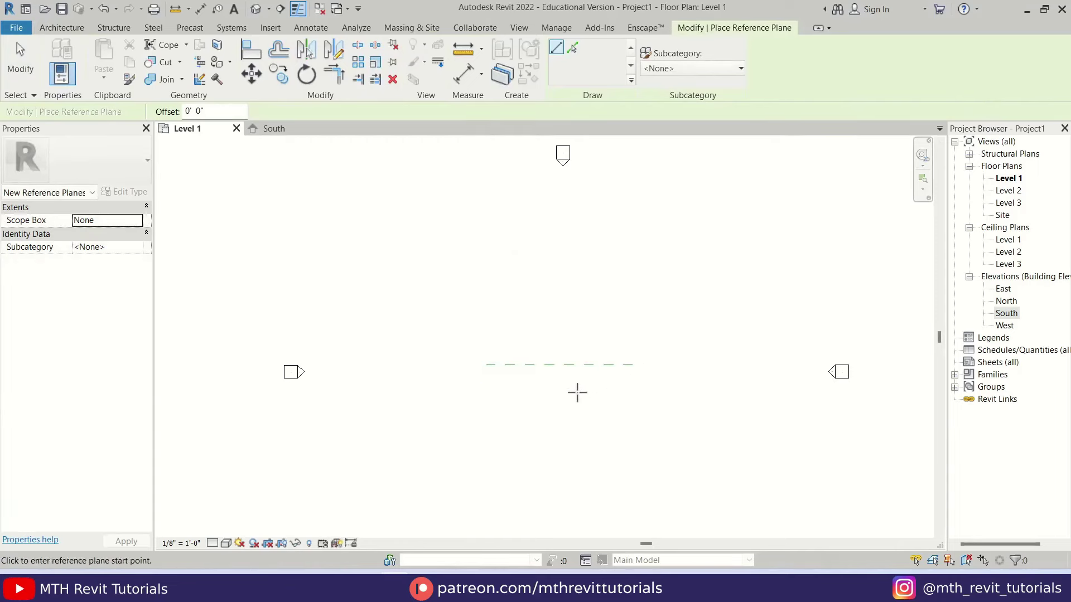
scroll(512, 370, "up", 2)
key("Escape")
Name the horizontal reference plane 1
left_click(515, 359)
left_click(493, 363)
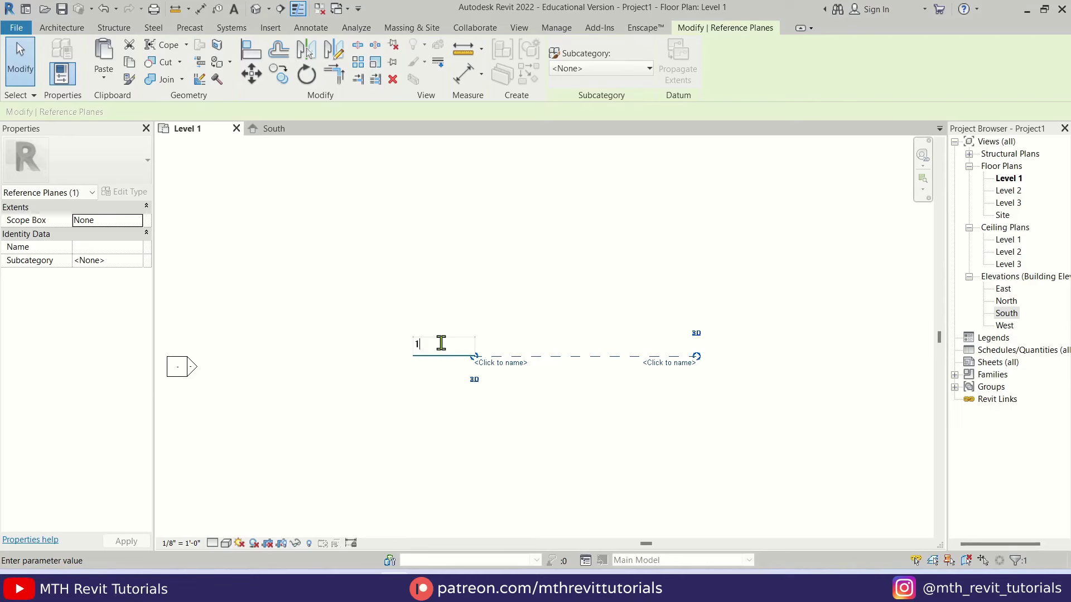
key("Return")
left_click(502, 319)
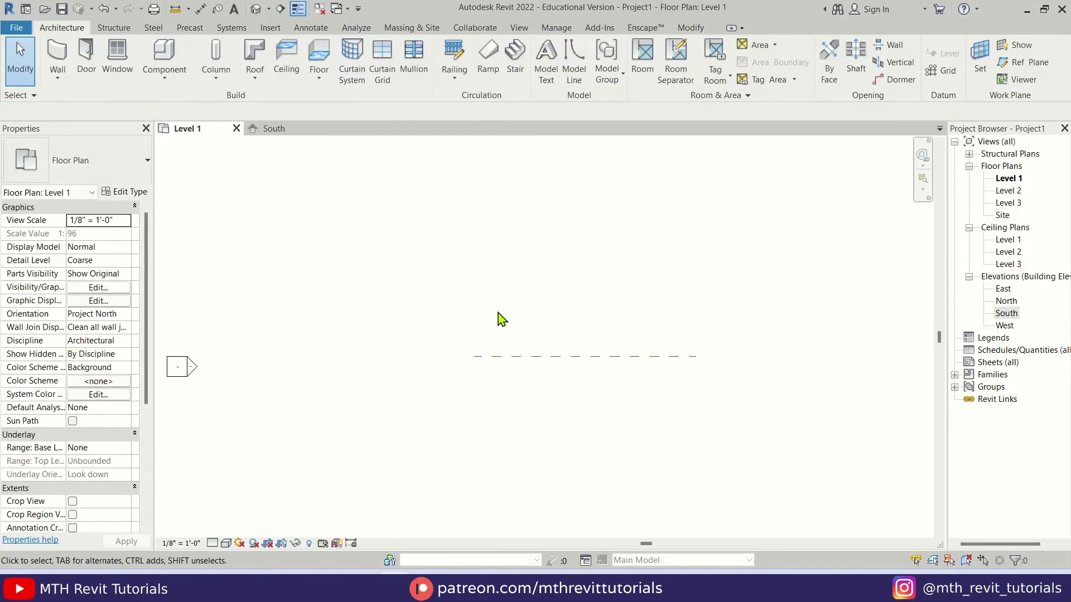
In the South elevation, start a Roof by Extrusion on Reference Plane : 1 with Level 3 as the reference level and no offset
left_click(299, 130)
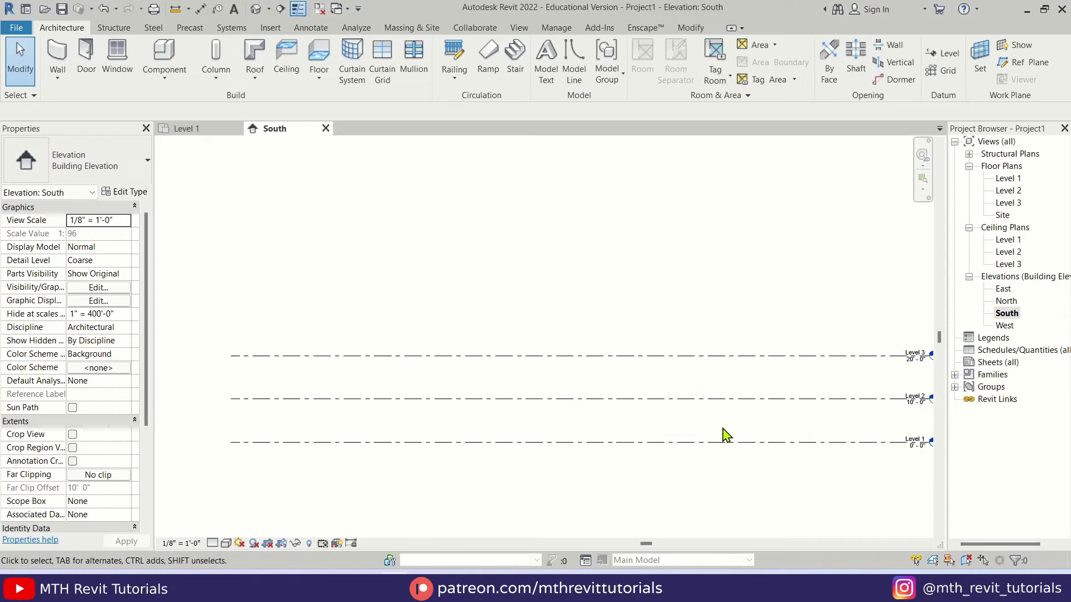
scroll(521, 303, "up", 1)
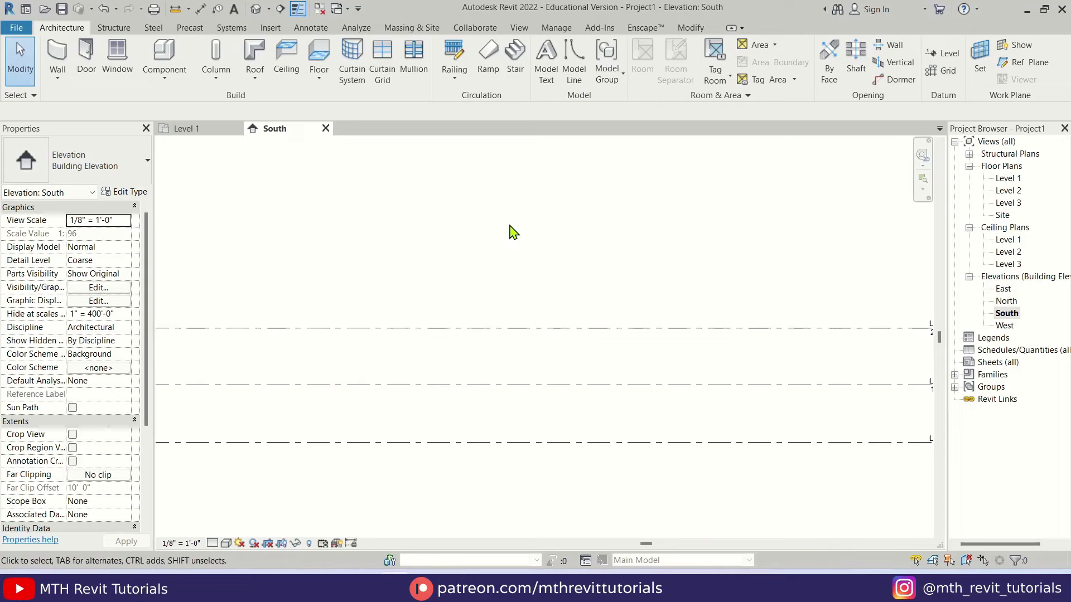
left_click(256, 75)
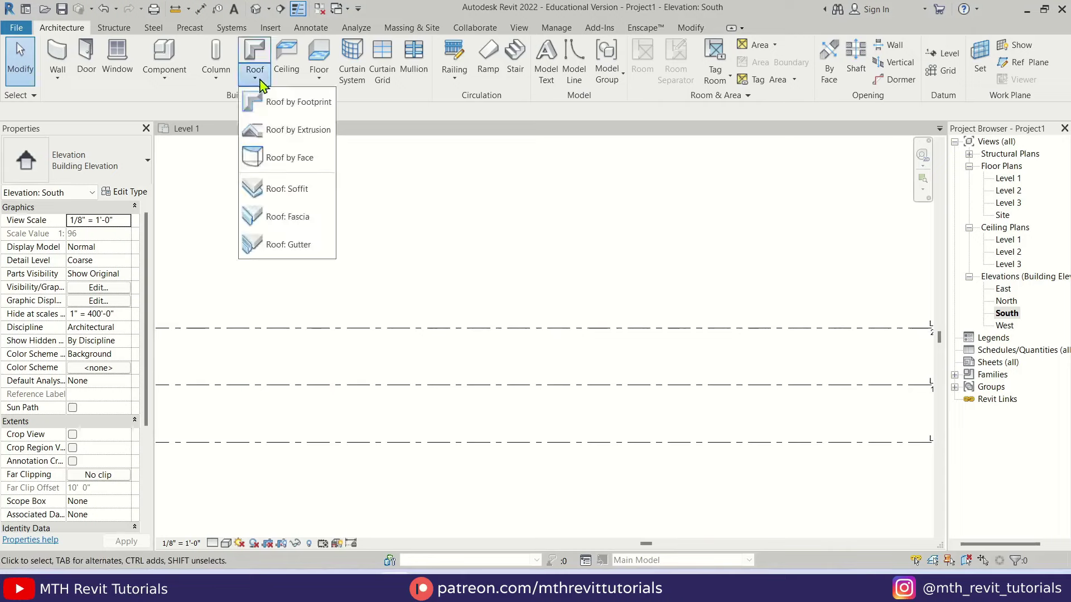
left_click(310, 132)
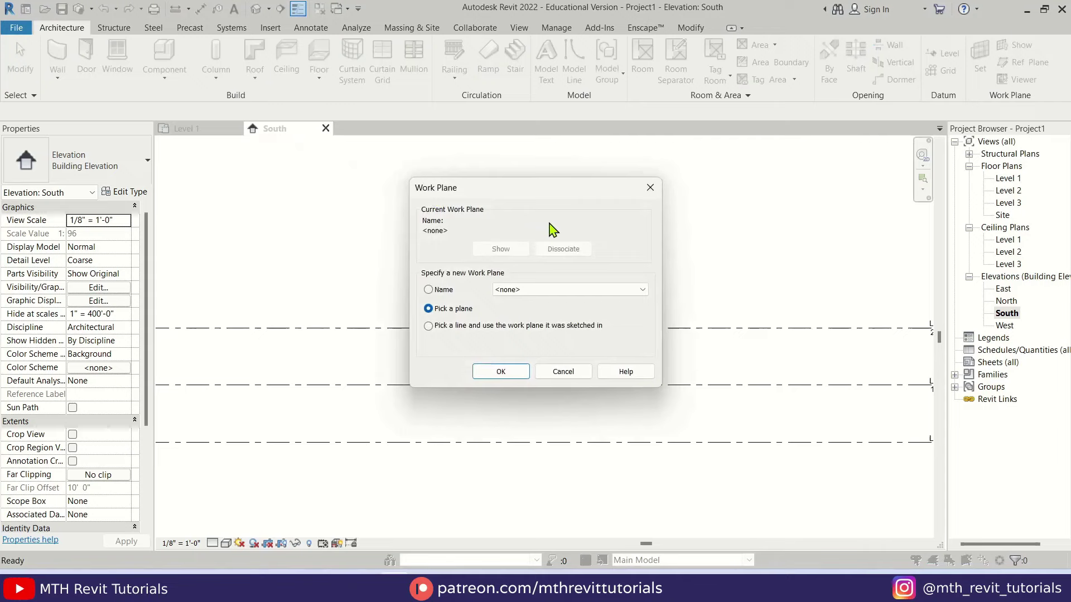
left_click(603, 290)
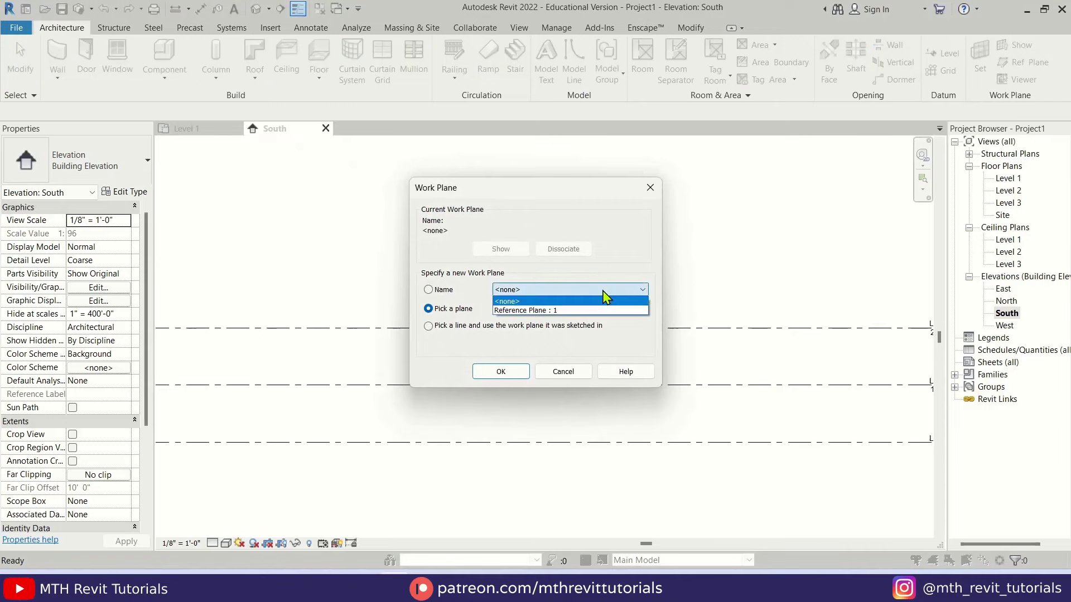
left_click(561, 311)
left_click(505, 370)
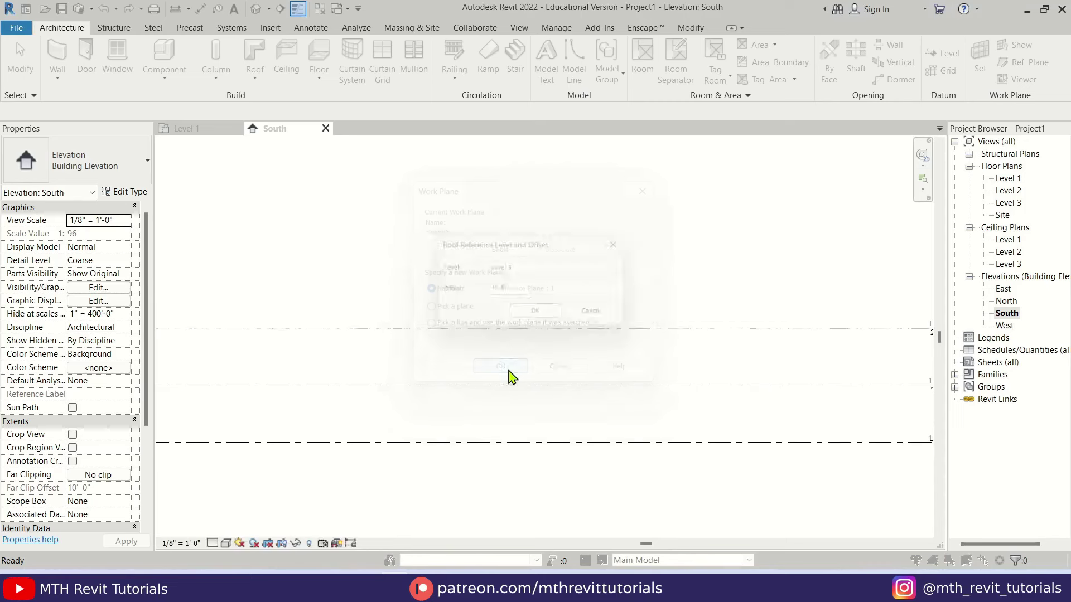
left_click(554, 318)
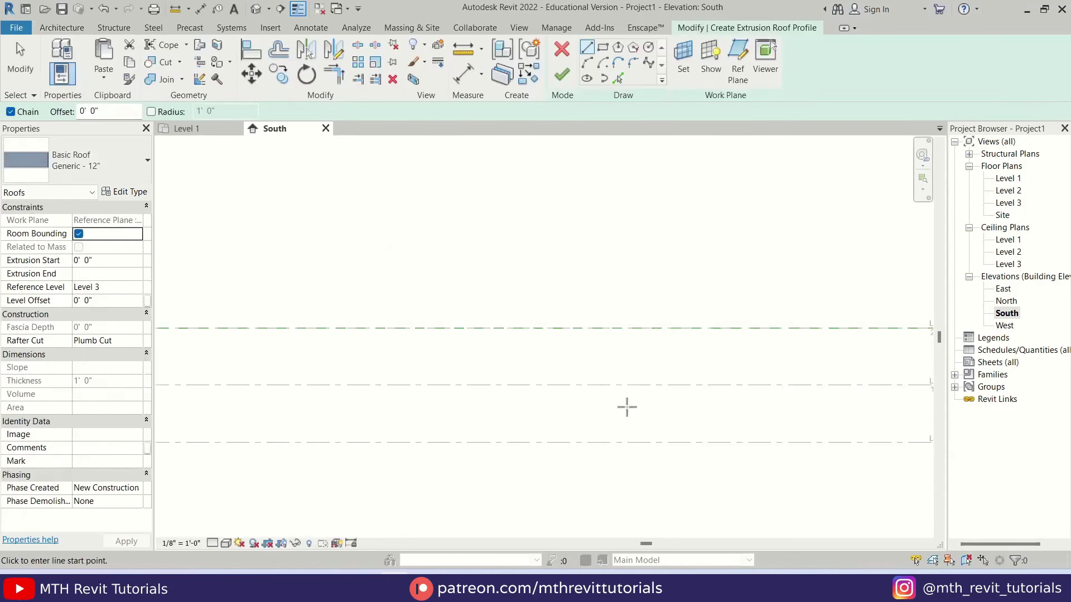
Sketch a 30' guide line along Level 1 and a vertical guide from its midpoint up past Level 3
scroll(625, 455, "up", 2)
scroll(532, 447, "down", 2)
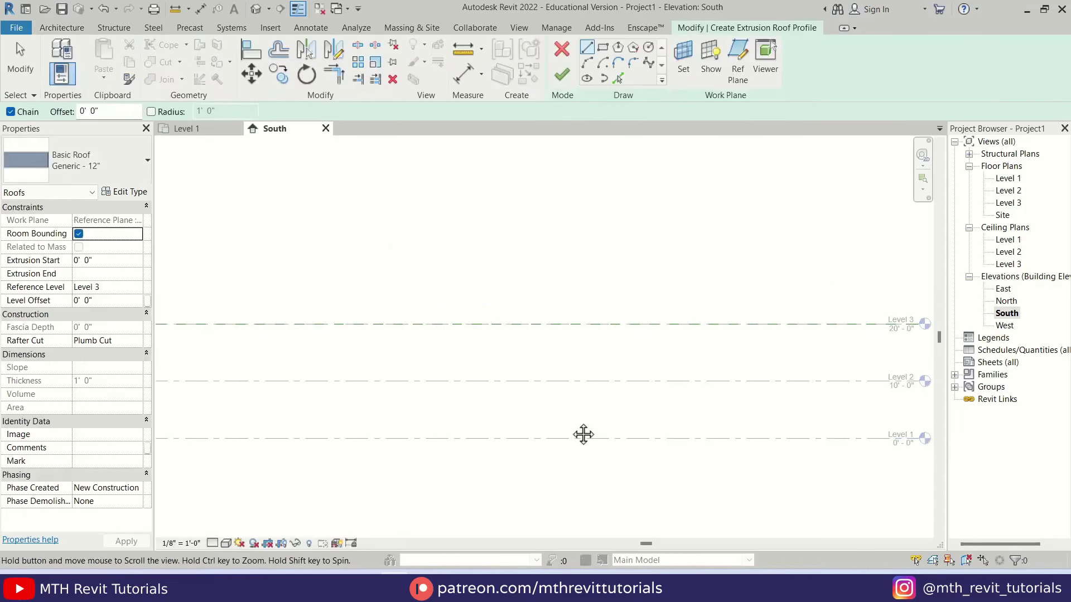
left_click(474, 439)
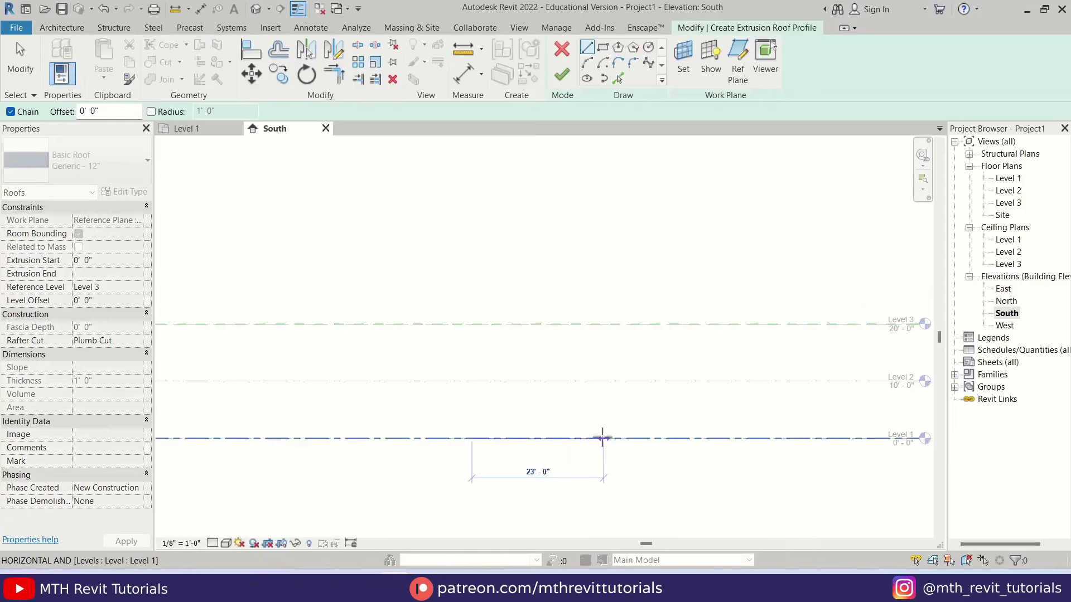
left_click(645, 438)
key("Escape")
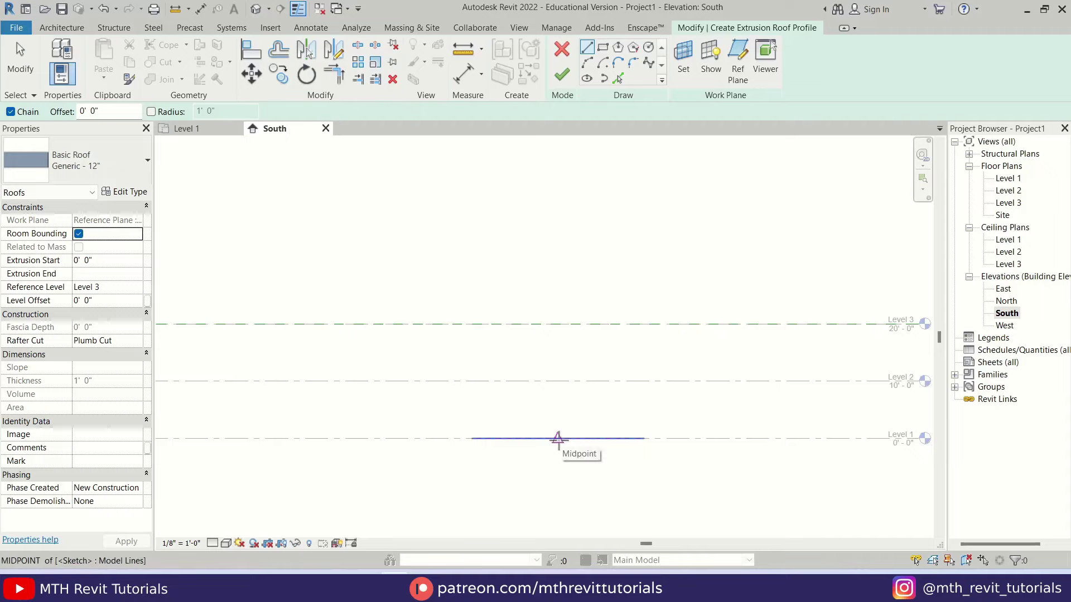
left_click(558, 439)
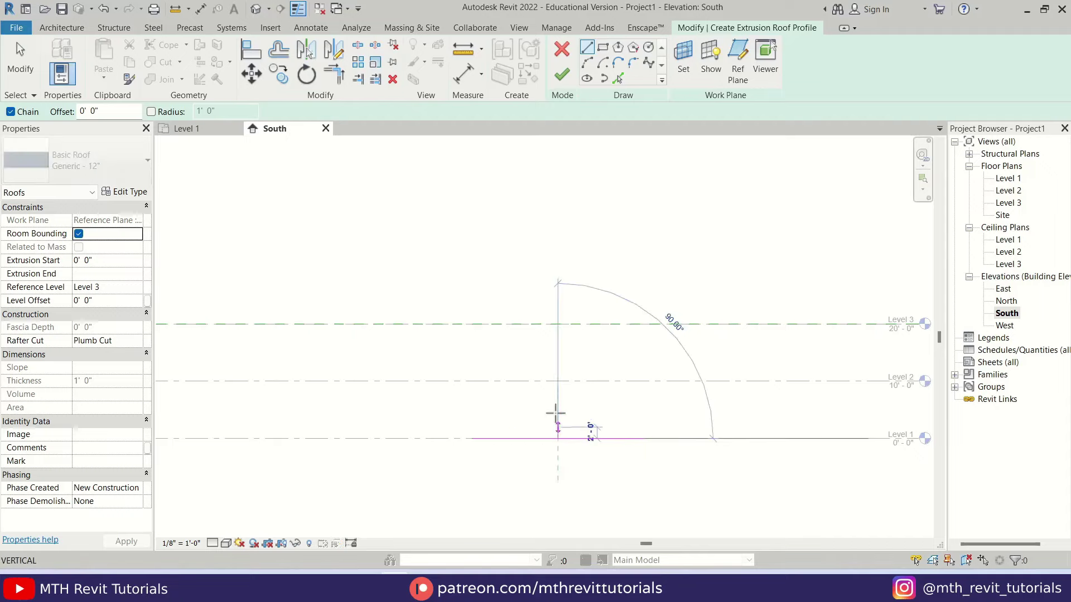
left_click(557, 323)
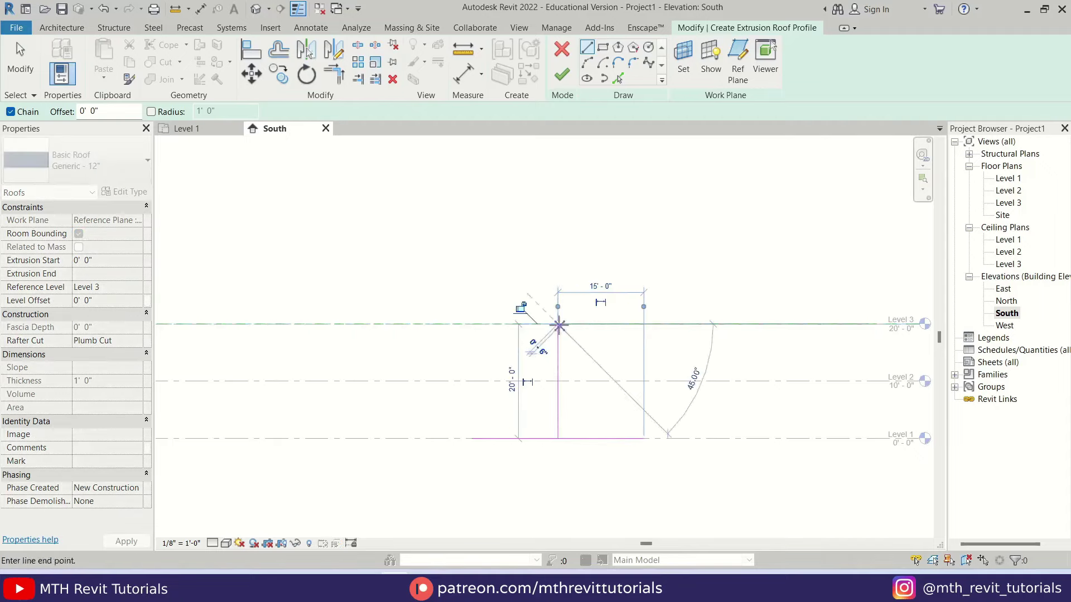
left_click(558, 290)
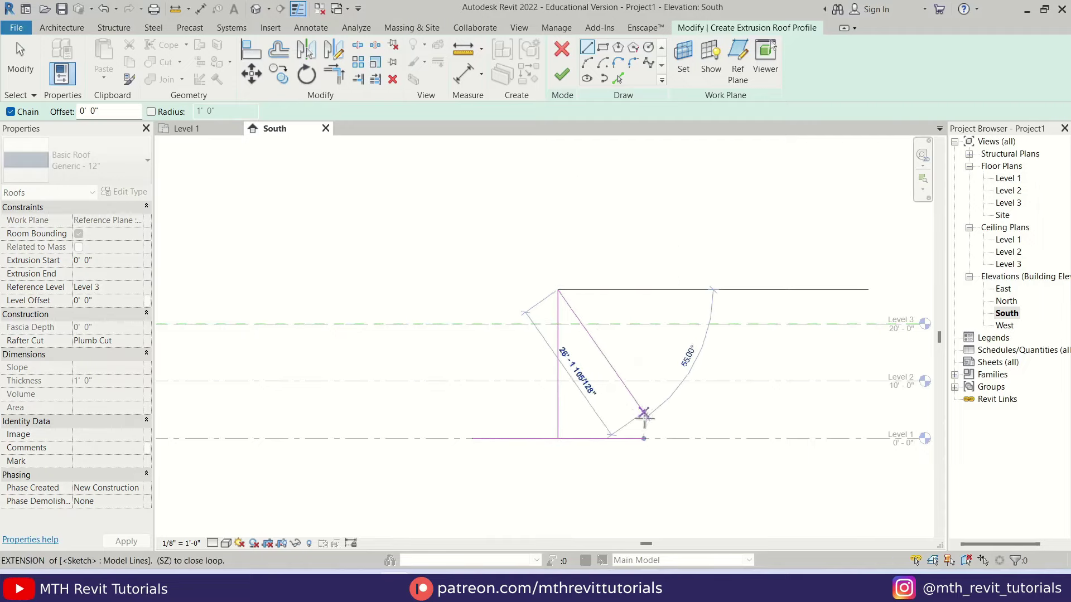
Sketch the two sloping roof lines from the top of the vertical guide to both ends of the base line
left_click(644, 438)
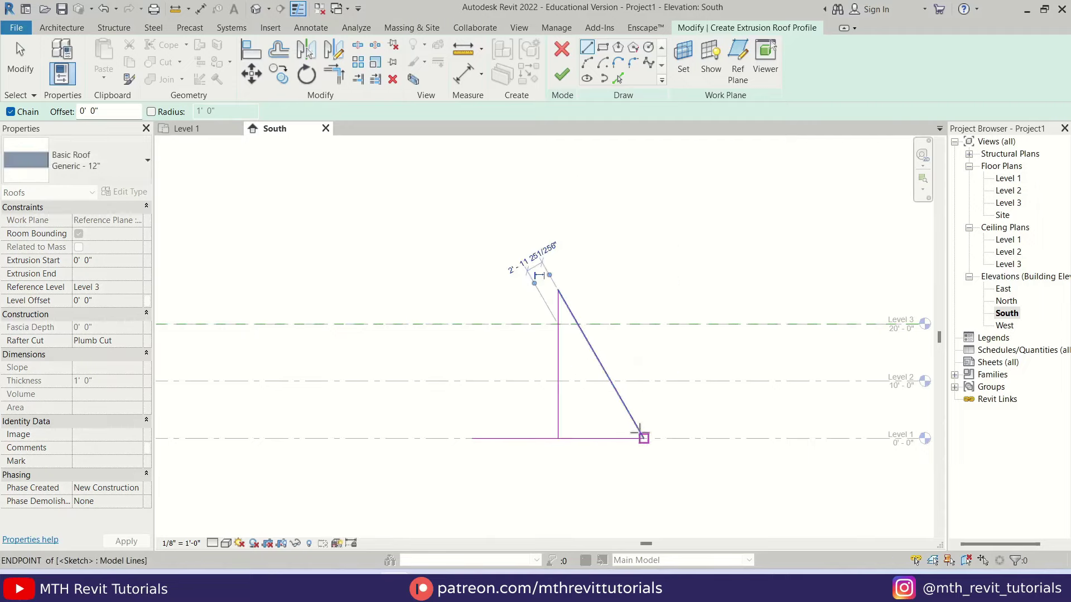
left_click(558, 290)
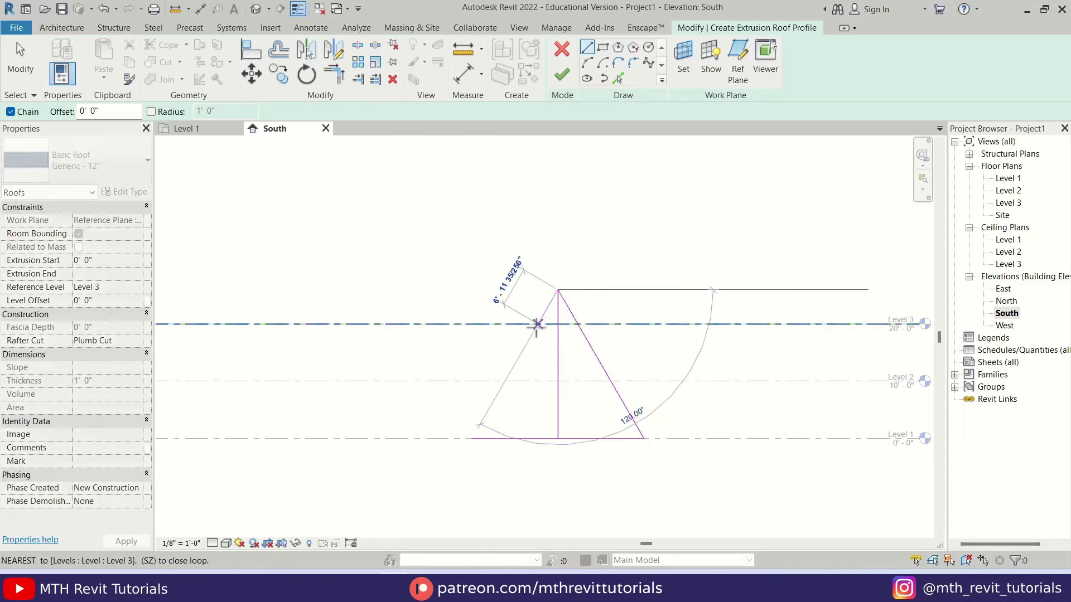
left_click(472, 439)
key("Escape")
key("Escape")
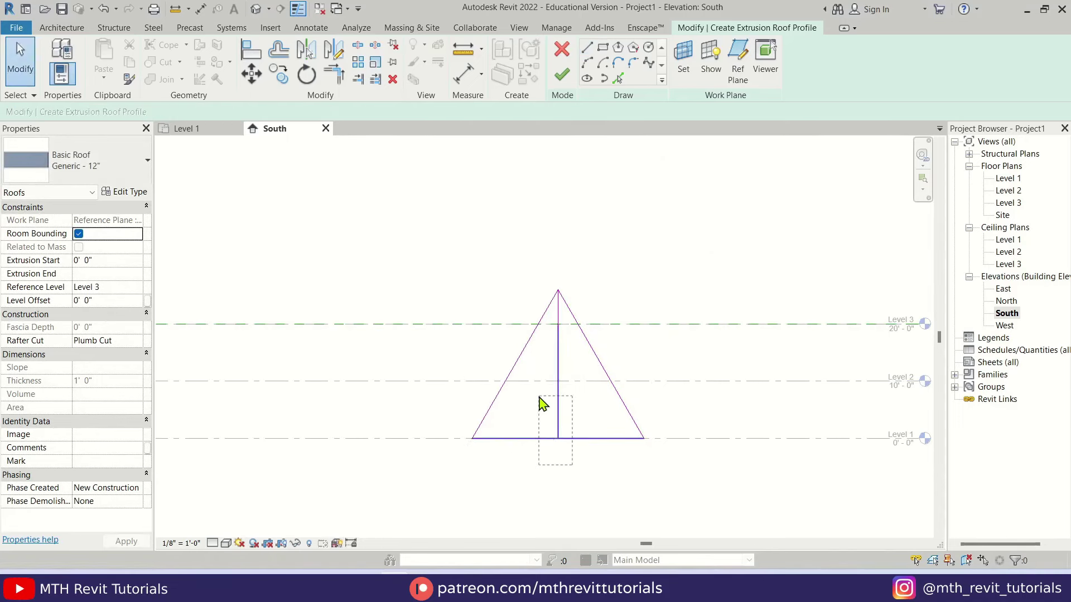
Delete the base and vertical guide lines, keeping only the two slopes, and finish the extrusion roof profile
left_click_drag(542, 403, 540, 401)
key("Delete")
left_click_drag(481, 221, 608, 354)
key("Delete")
scroll(524, 399, "up", 1)
middle_click_drag(545, 384, 548, 398)
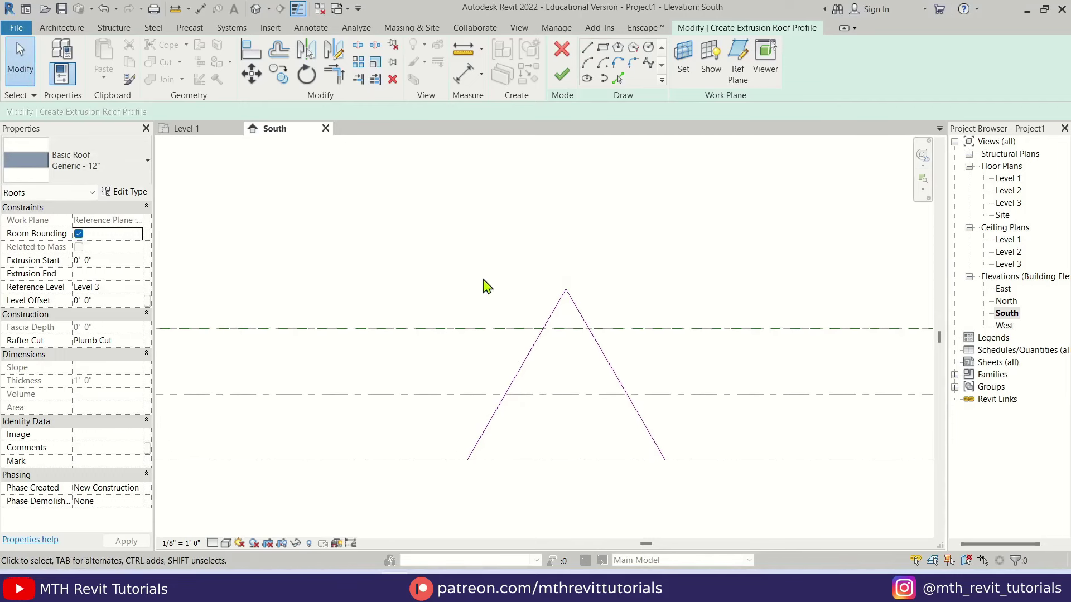
left_click(562, 75)
Set the A-frame roof's rafter cut to Two Cut - Plumb so its feet end flat on Level 1
scroll(547, 446, "up", 3)
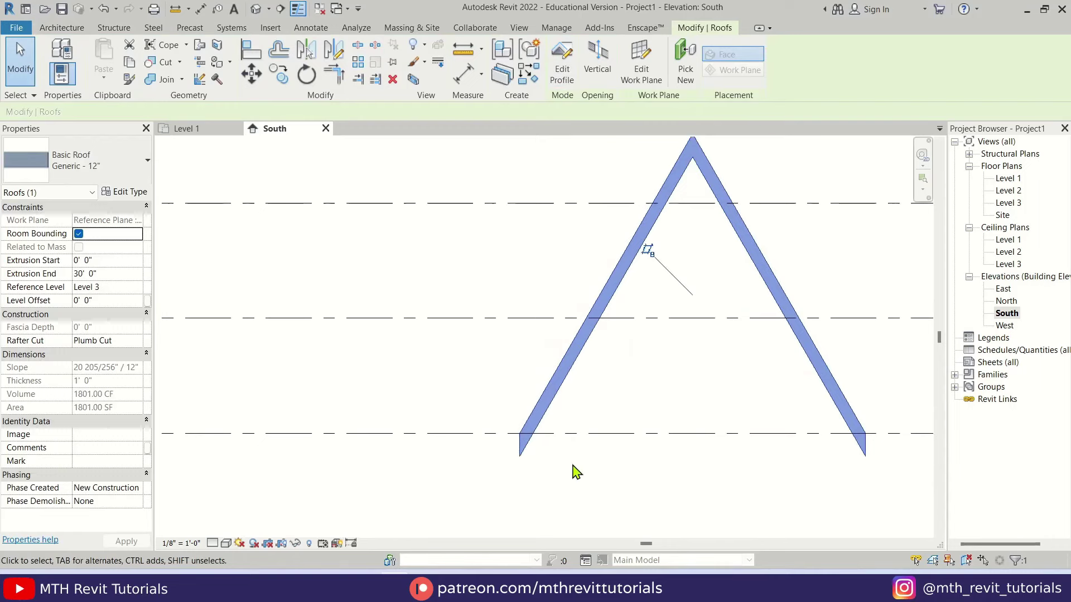
scroll(555, 460, "up", 2)
middle_click_drag(537, 475, 506, 455)
scroll(519, 425, "up", 2)
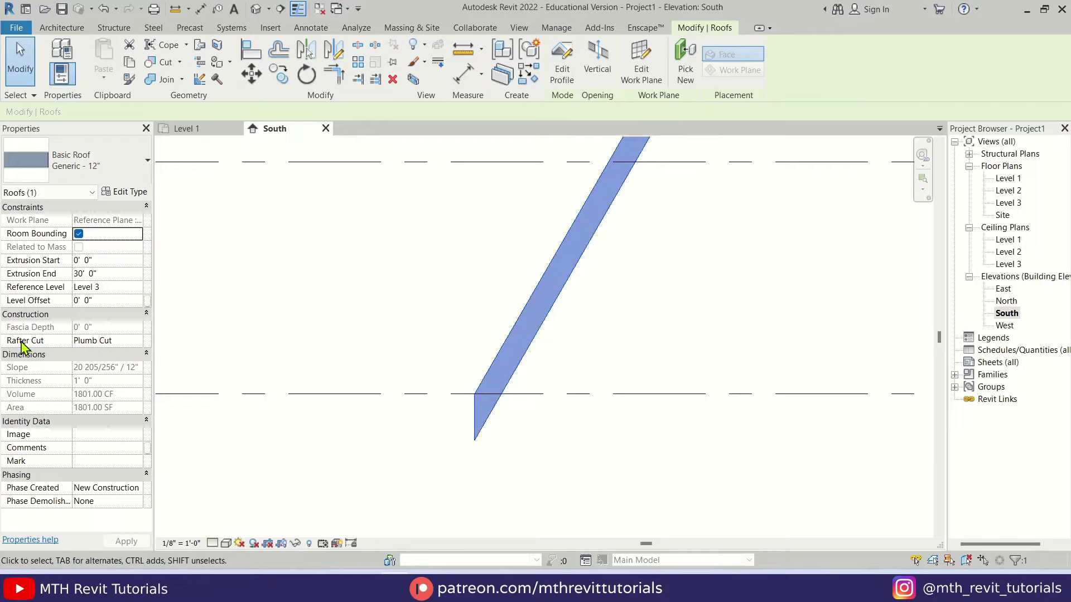
left_click(133, 343)
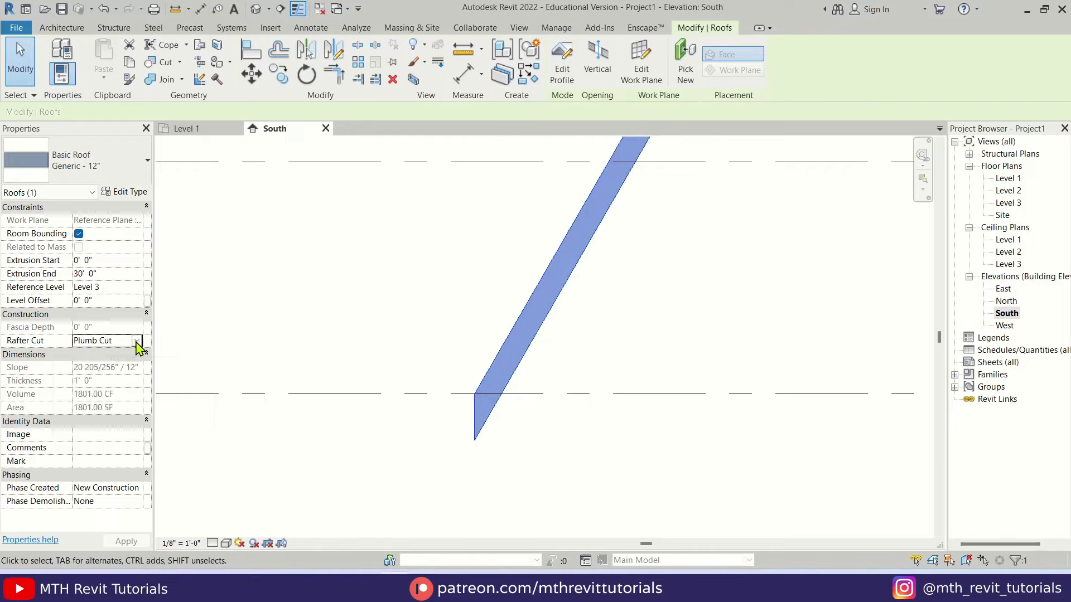
left_click(136, 342)
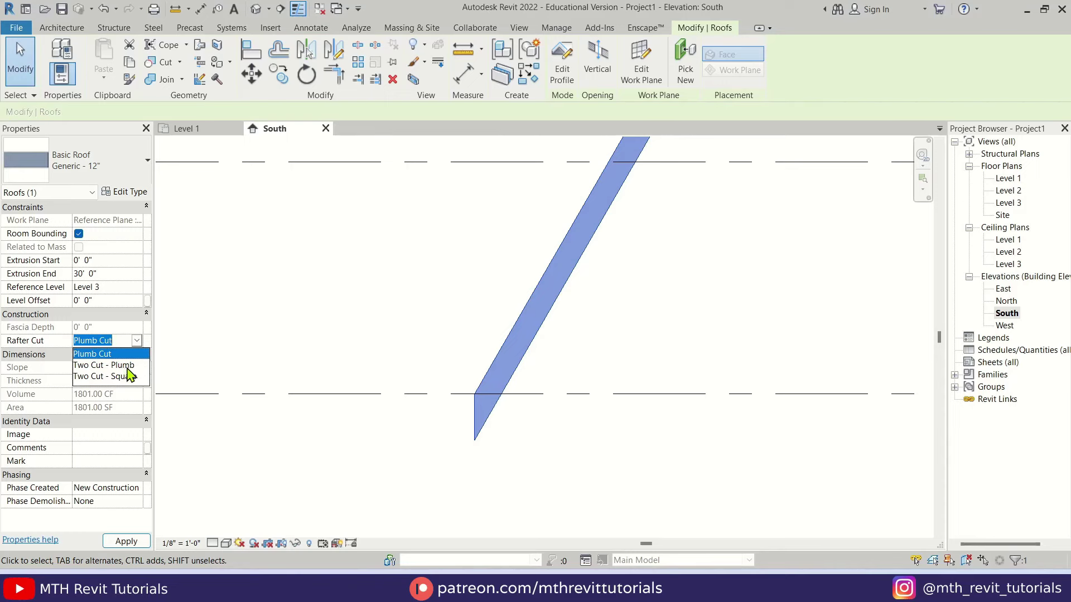
left_click(124, 366)
scroll(485, 441, "down", 3)
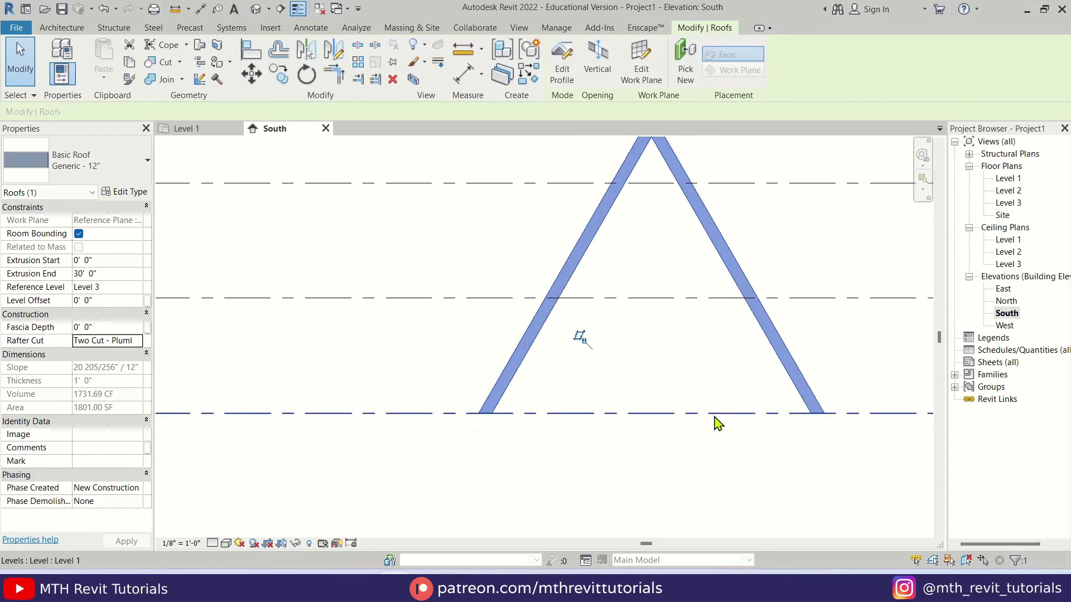
Check the A-frame roof's extrusion length in the Level 1 floor plan
scroll(597, 429, "down", 2)
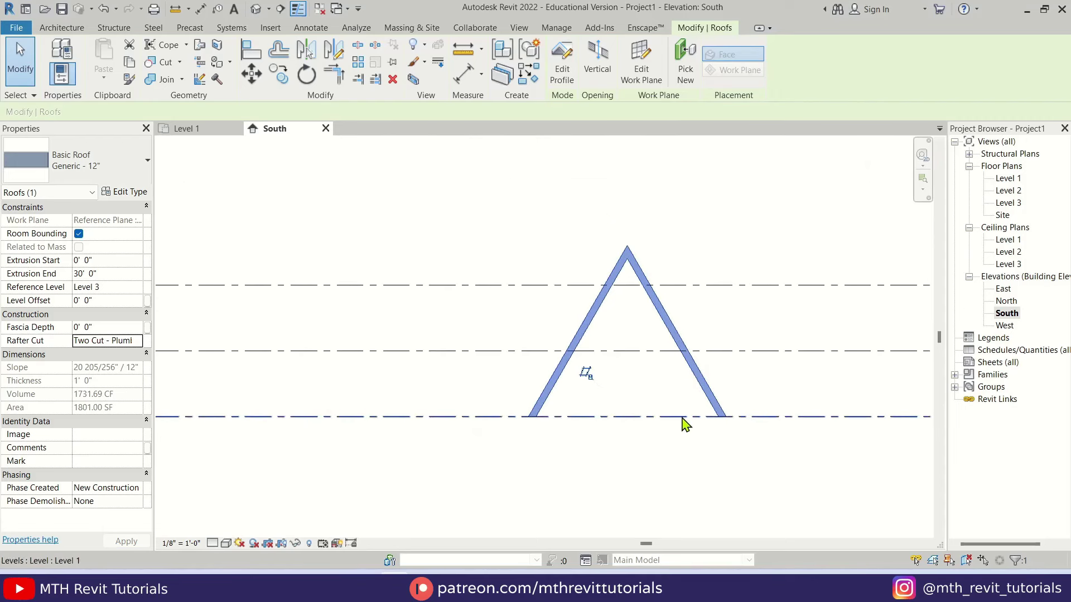
left_click(585, 431)
scroll(540, 466, "up", 2)
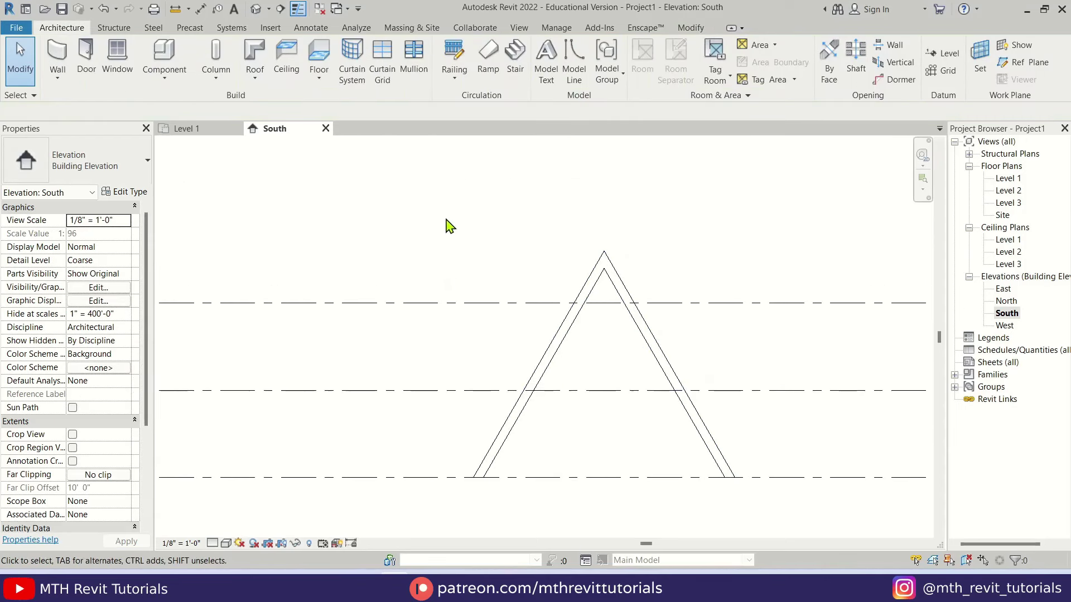
left_click(199, 134)
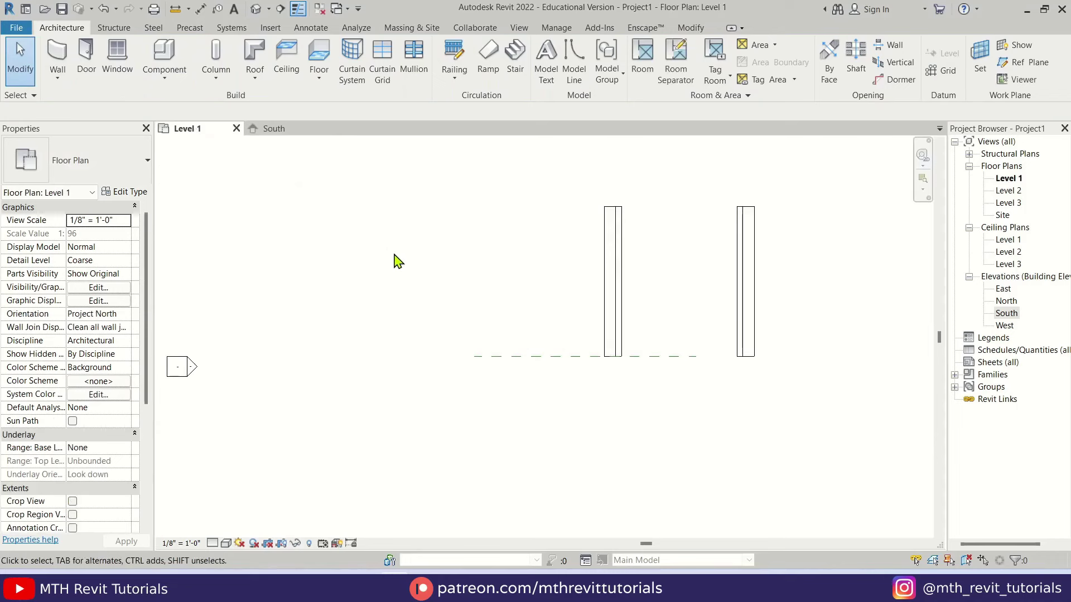
middle_click_drag(614, 306, 507, 409)
left_click(509, 410)
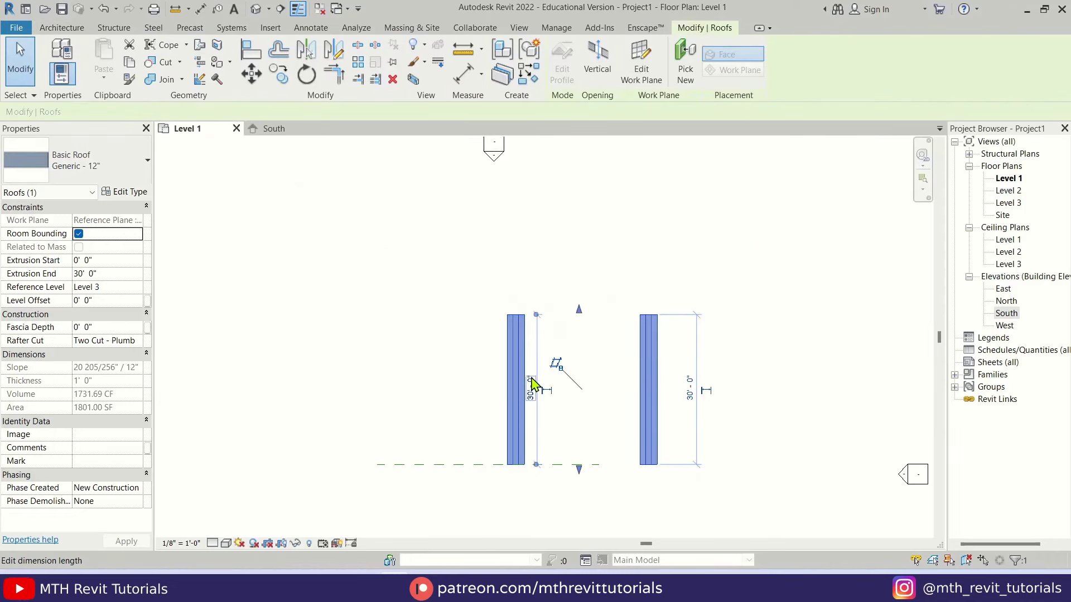
type("9m")
scroll(532, 396, "up", 1)
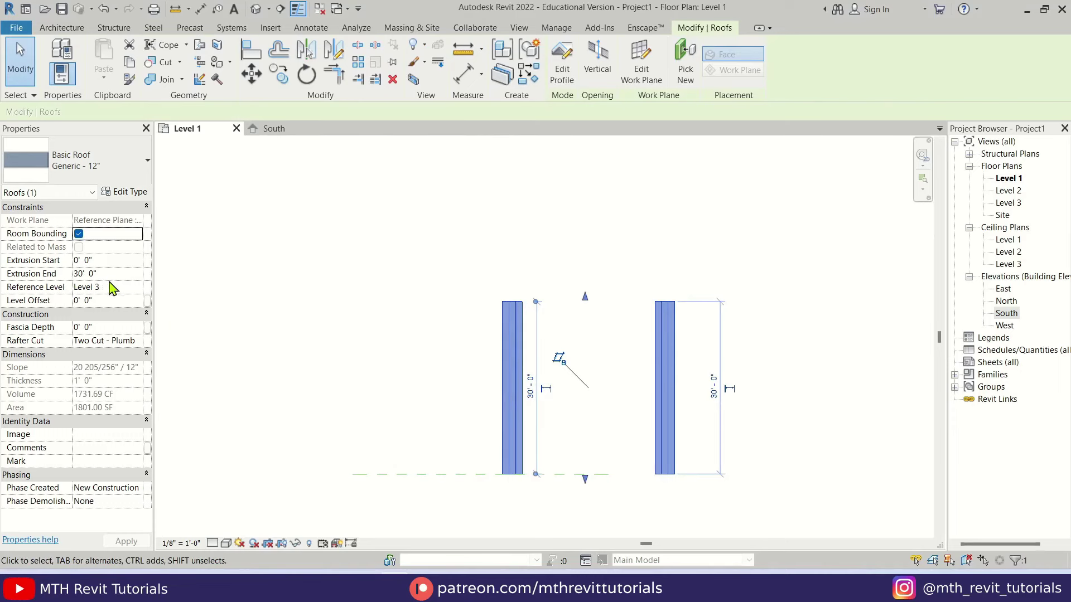
left_click(397, 404)
scroll(481, 445, "down", 1)
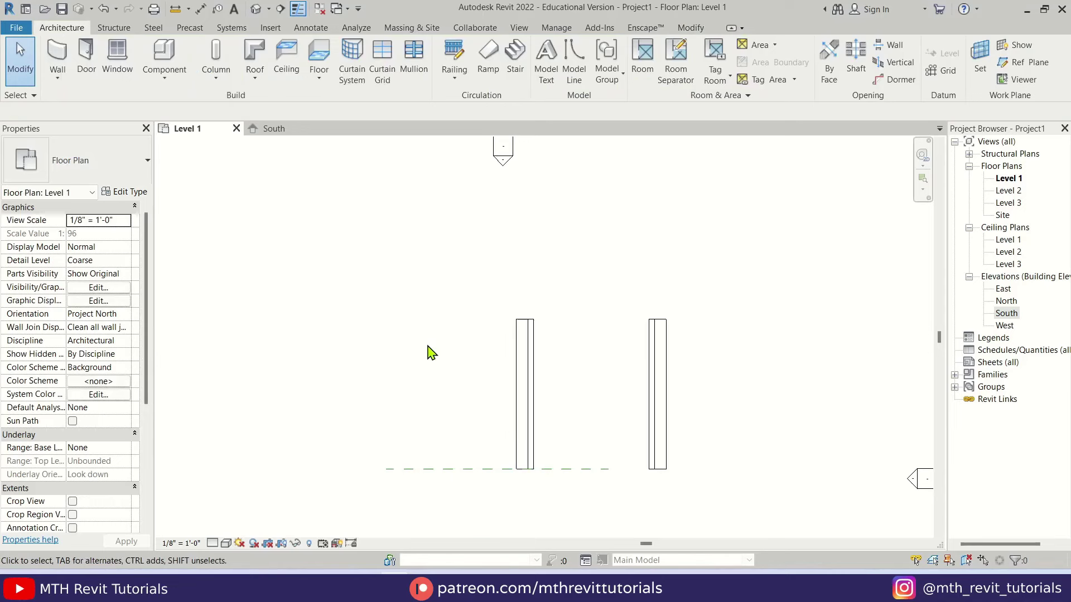
Place two Generic - 6" walls, located by Finish Face: Exterior, offset 8' inward from the roof's front and back edges
left_click(56, 54)
left_click(119, 168)
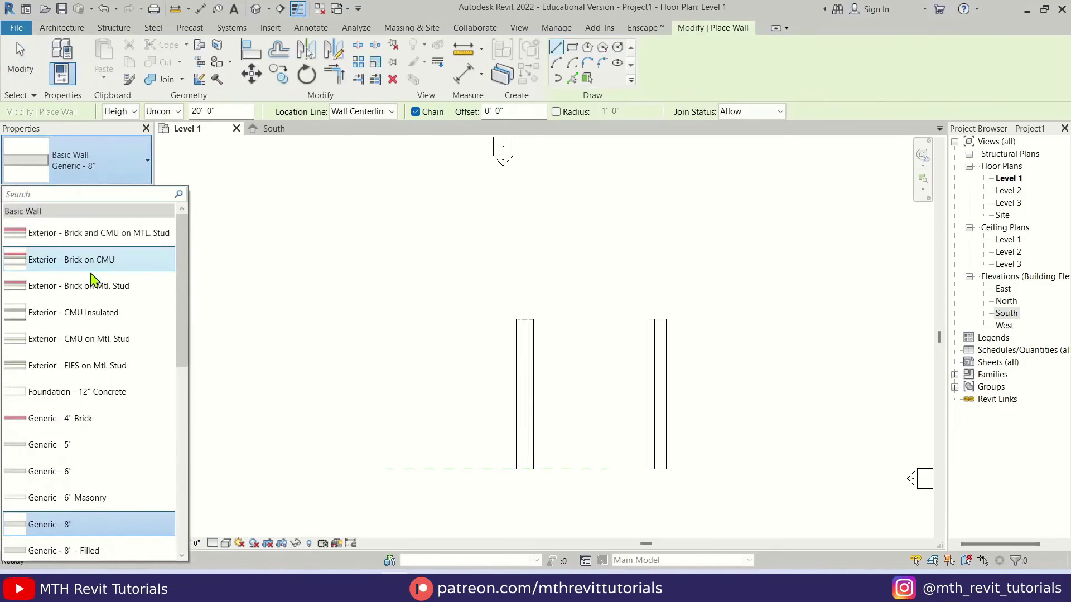
left_click(124, 479)
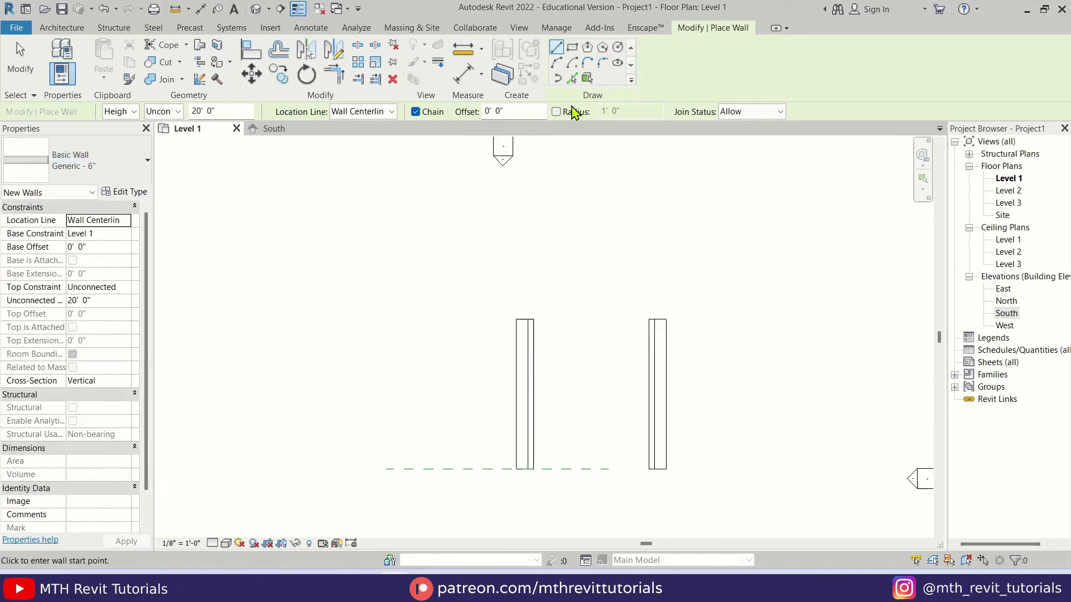
left_click(574, 79)
left_click(468, 111)
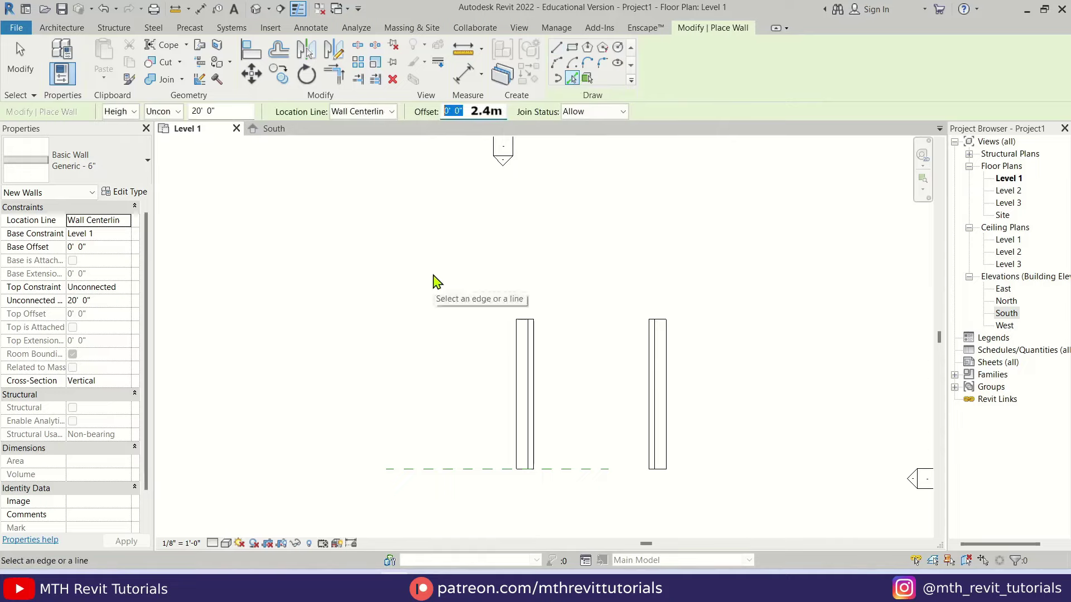
type("8'")
key("Return")
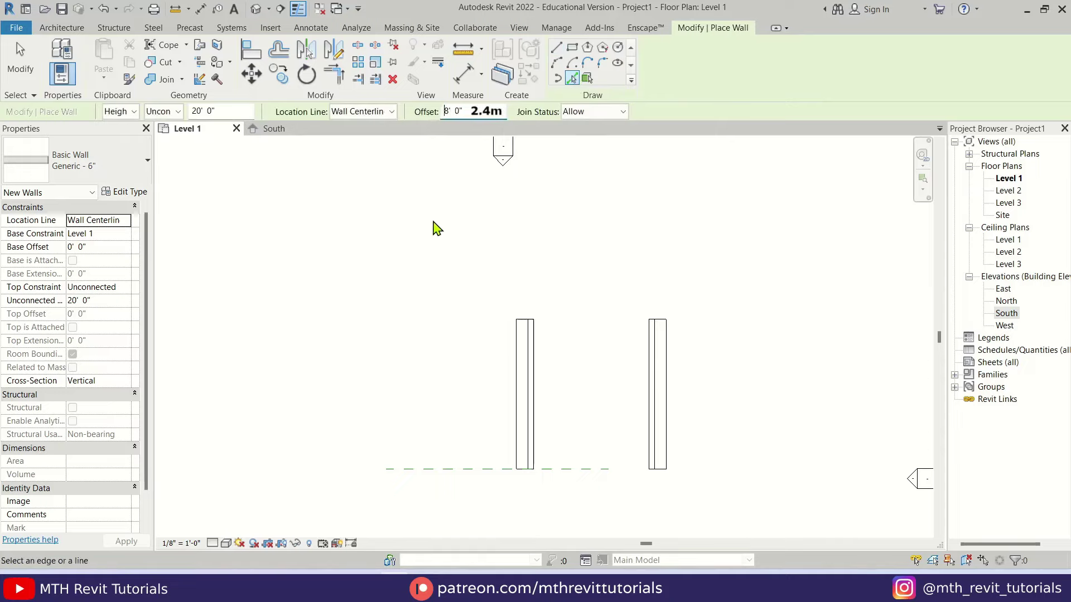
left_click(377, 111)
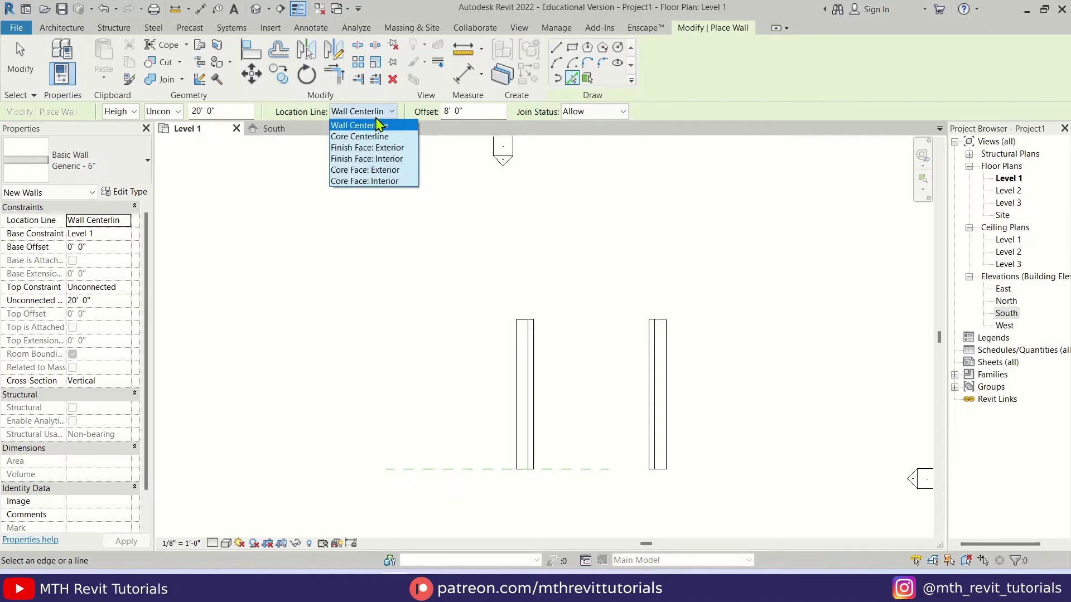
left_click(415, 148)
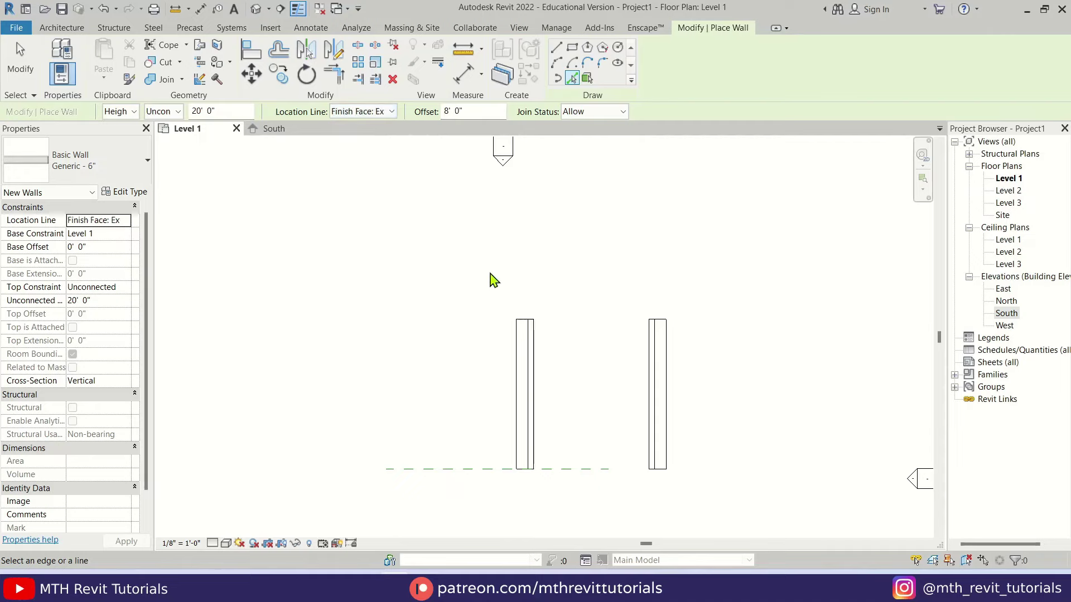
left_click(529, 470)
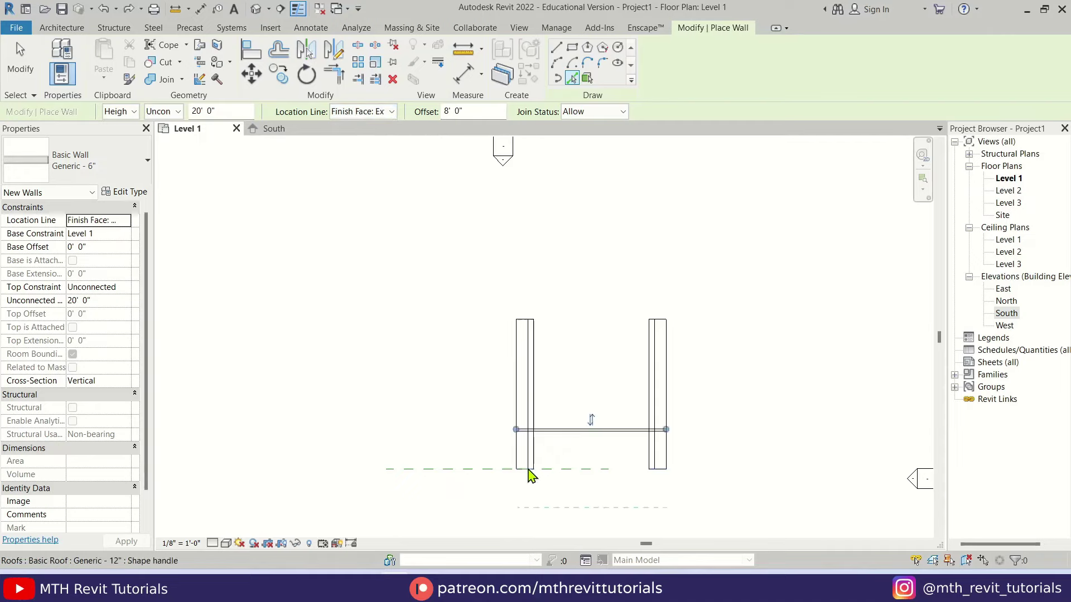
left_click(529, 329)
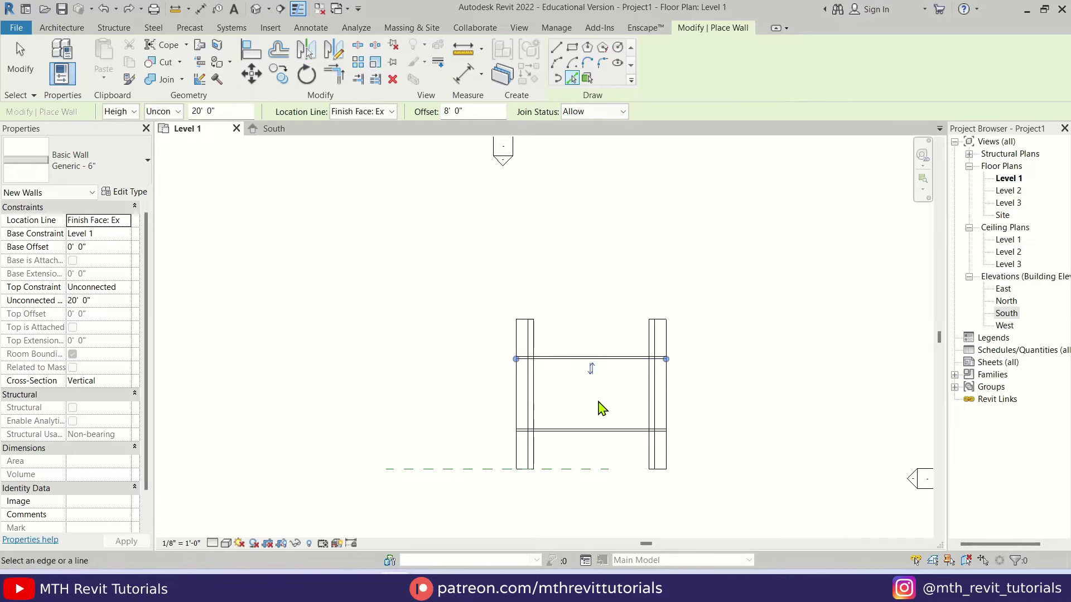
Place a wall offset 20' inward from the roof's east edge and a parallel wall 15' west of it
scroll(597, 407, "up", 1)
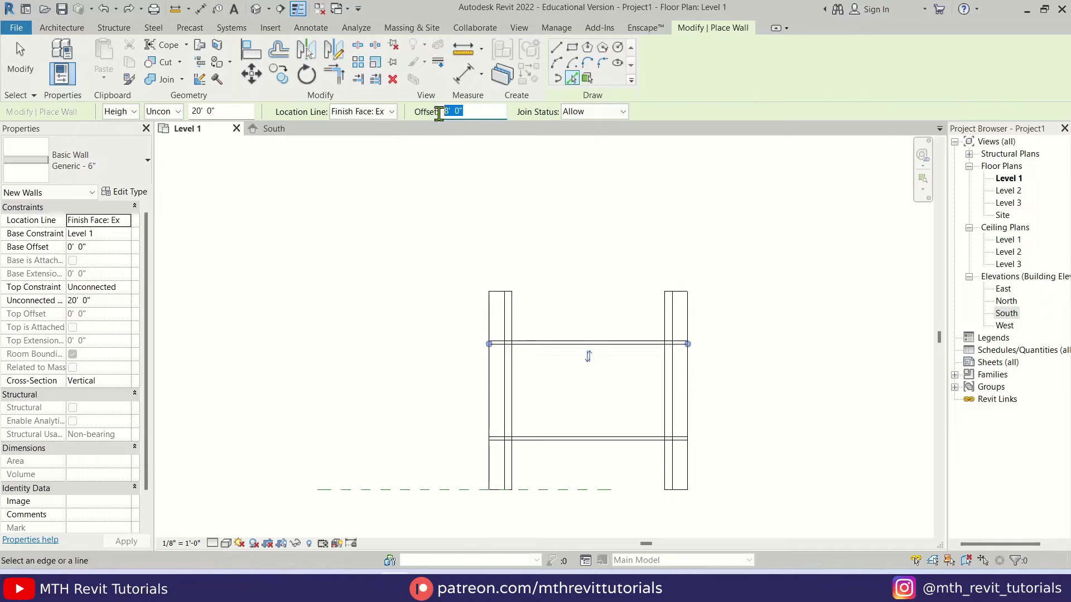
type("20")
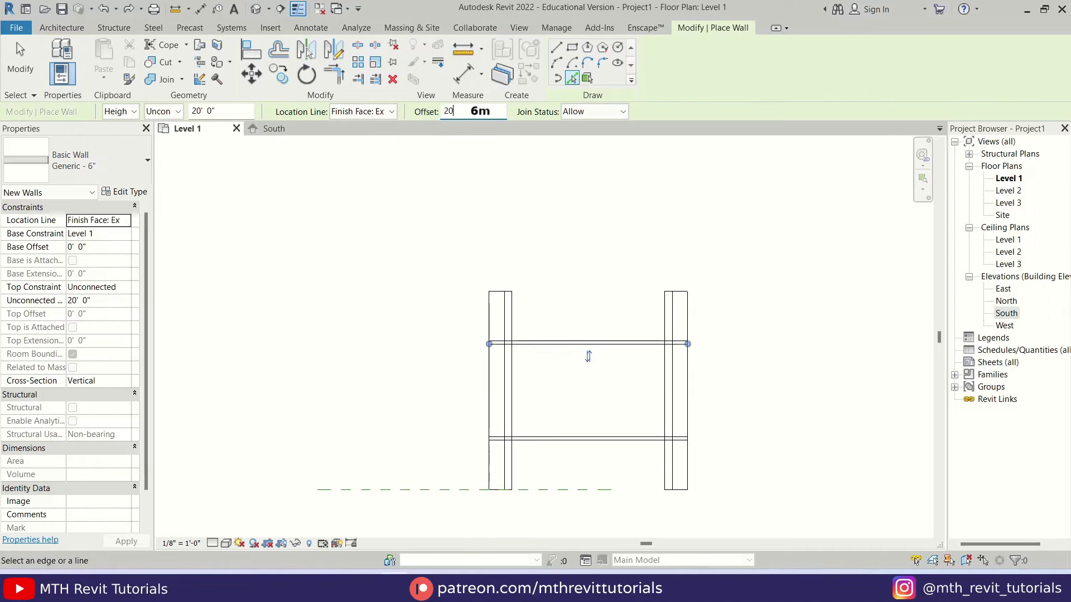
left_click(689, 371)
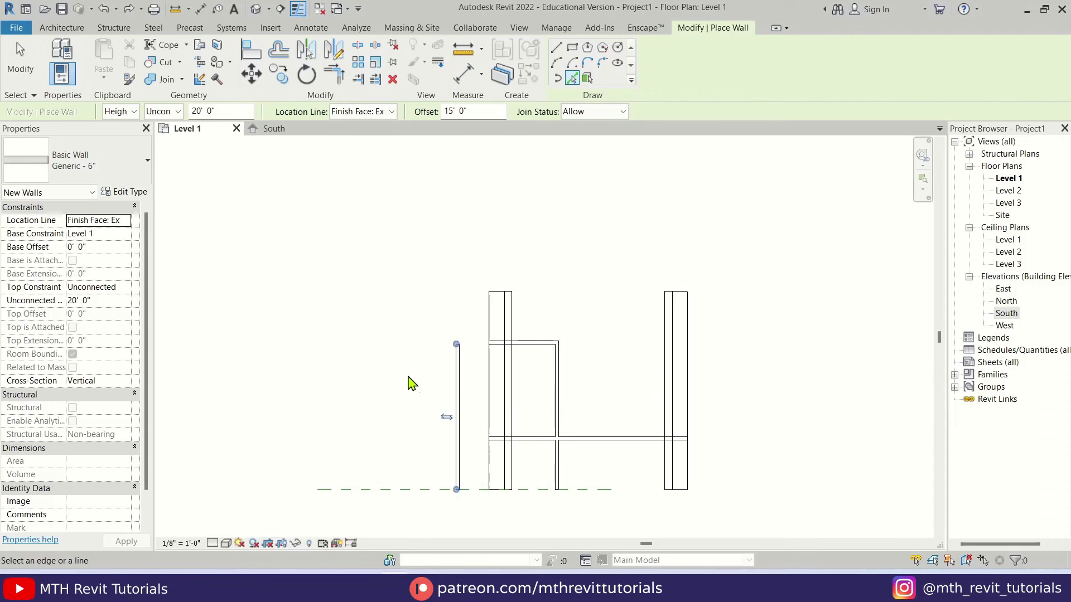
Trim and extend the four walls at their corners into a closed rectangular room crossing the roof's west side
scroll(480, 354, "up", 1)
key("r")
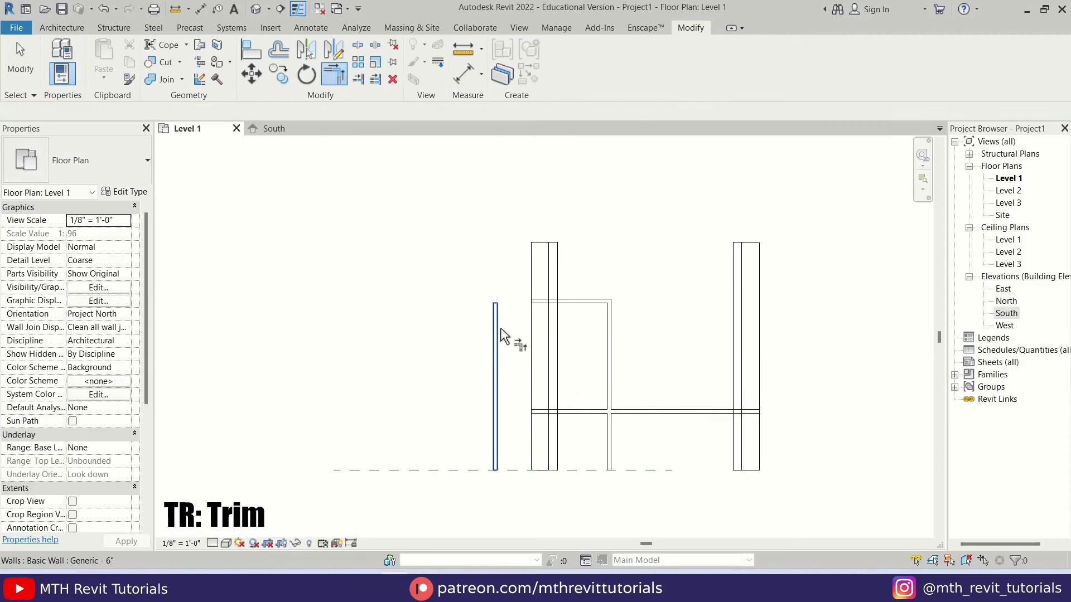
left_click(568, 305)
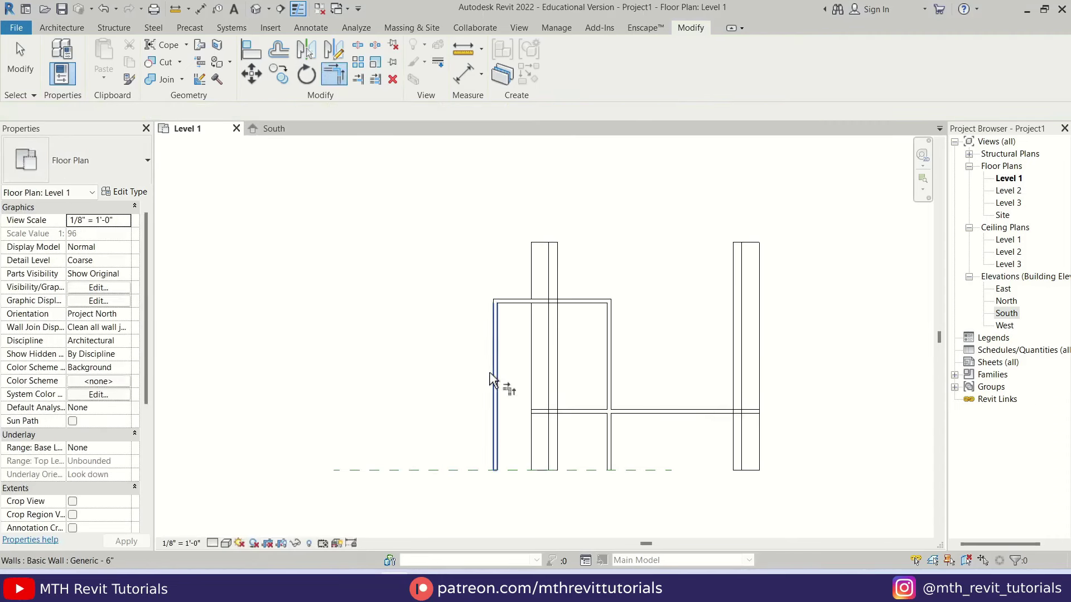
left_click(495, 380)
left_click(570, 413)
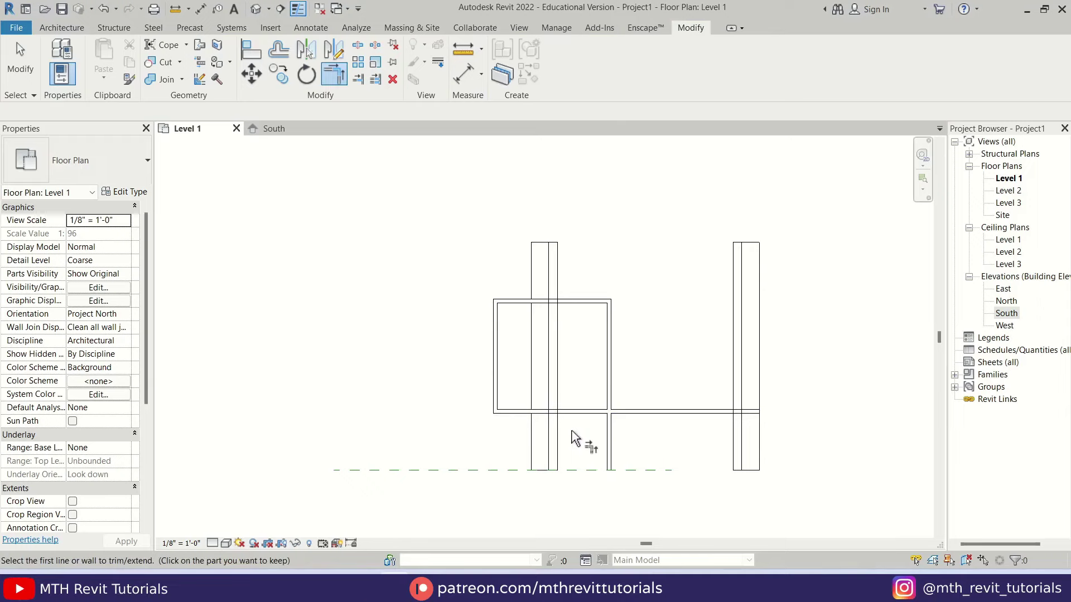
left_click(610, 400)
left_click(587, 414)
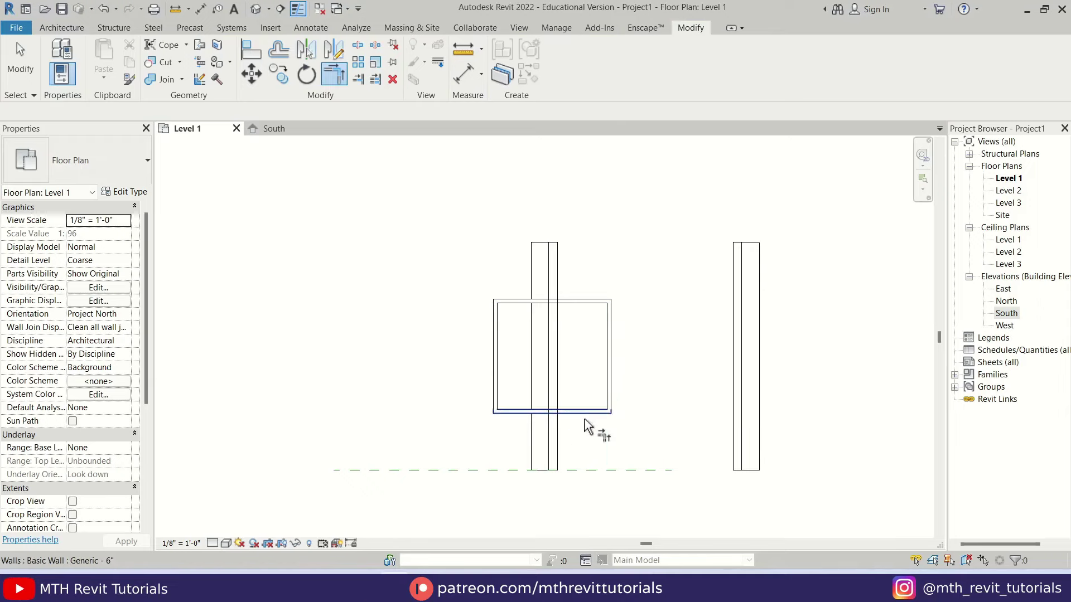
key("Escape")
key("Escape")
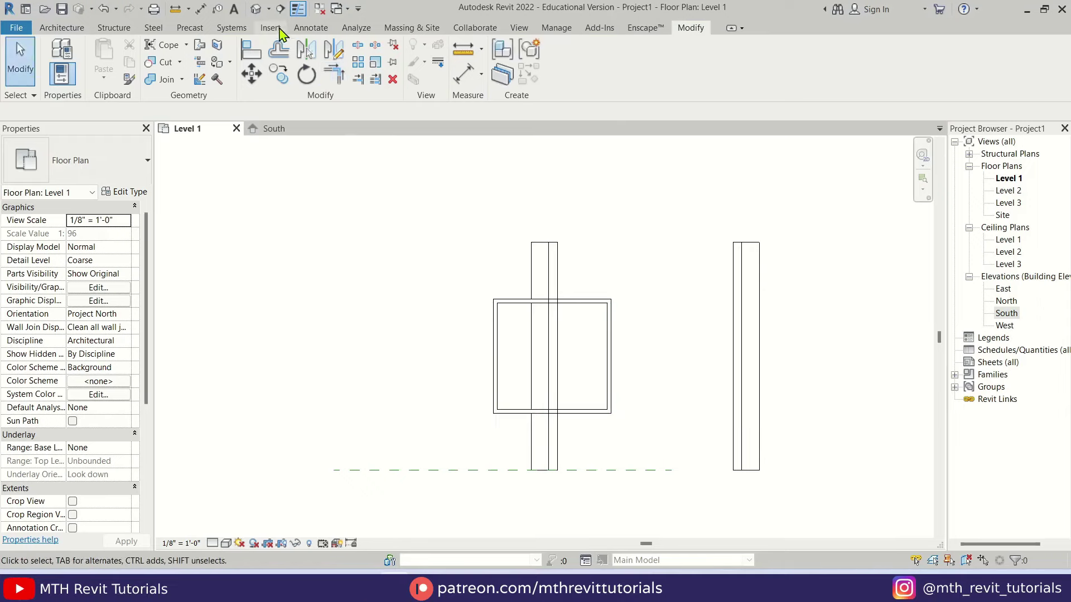
Show the model in 3D with the Shaded style and delete the room's east wall beneath the A-frame roof
left_click(261, 15)
middle_click_drag(674, 387, 599, 410, "shift")
scroll(510, 287, "up", 3)
key("s")
key("d")
scroll(569, 351, "up", 3)
mouse_move(569, 351)
middle_mouse_down("shift")
mouse_move(767, 497)
mouse_move(706, 508)
mouse_move(734, 487)
middle_mouse_up("shift")
scroll(697, 463, "up", 3)
left_click(671, 444)
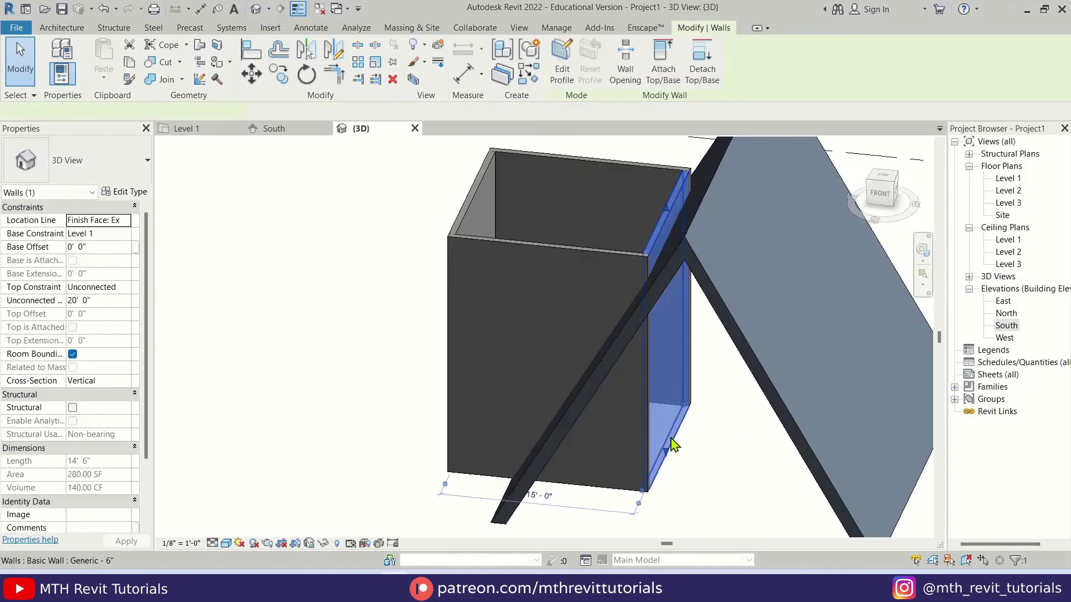
key("Delete")
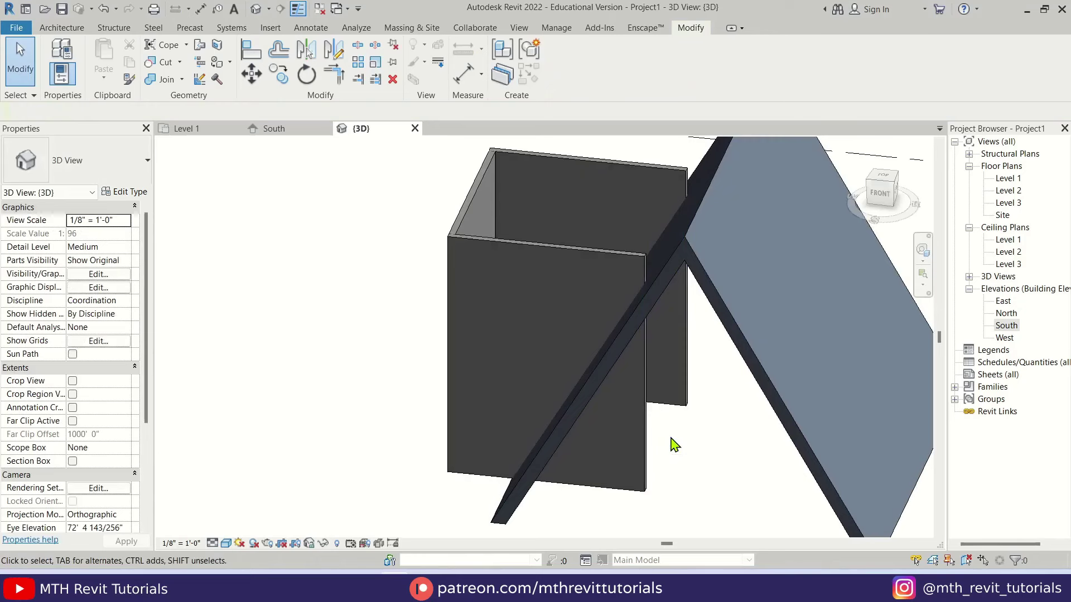
Edit the front wall's profile in the South elevation, replacing its sketch with lines picked along the wall edges and the roof's outer slope
left_click(570, 259)
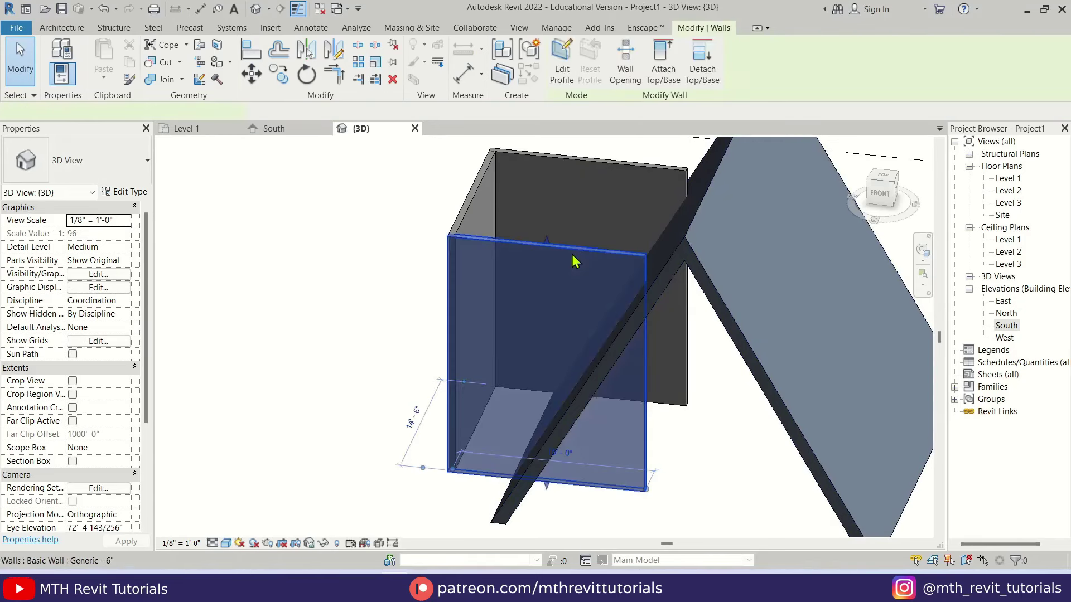
left_click(563, 70)
left_click(288, 132)
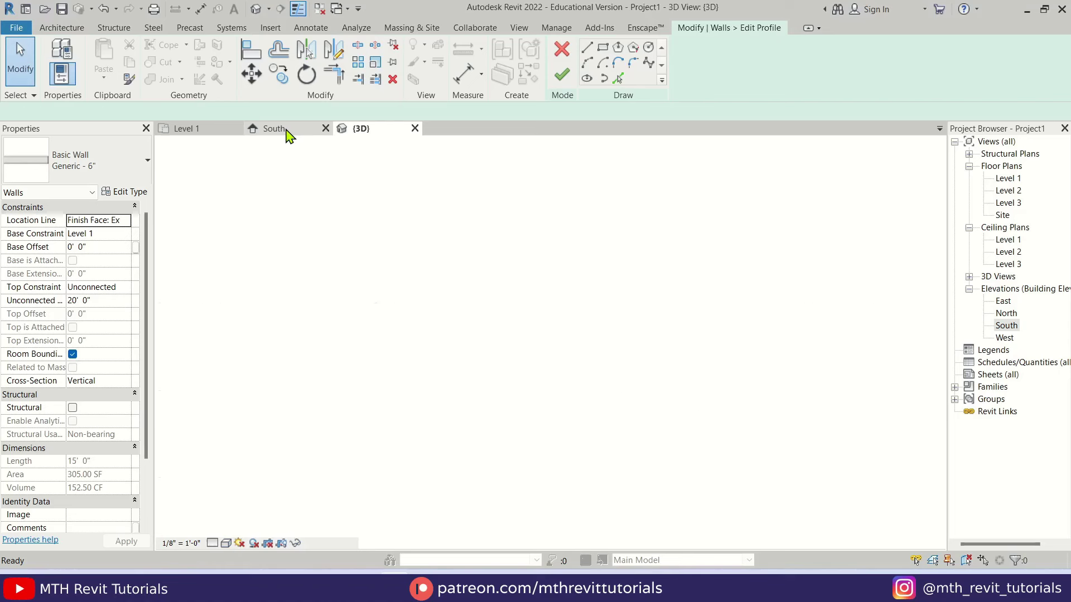
left_click_drag(374, 249, 658, 536)
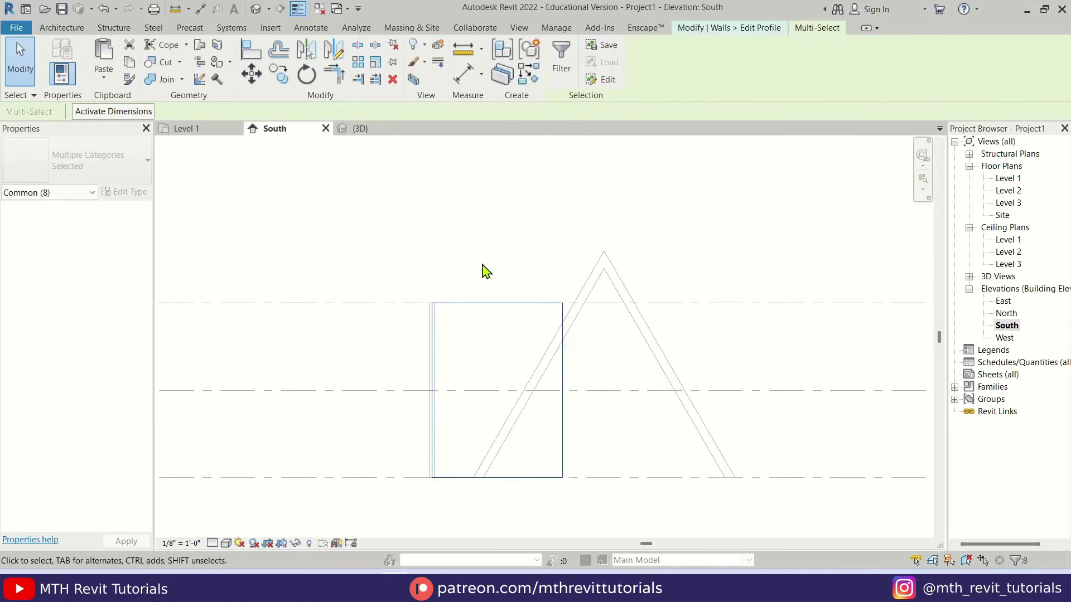
left_click(392, 79)
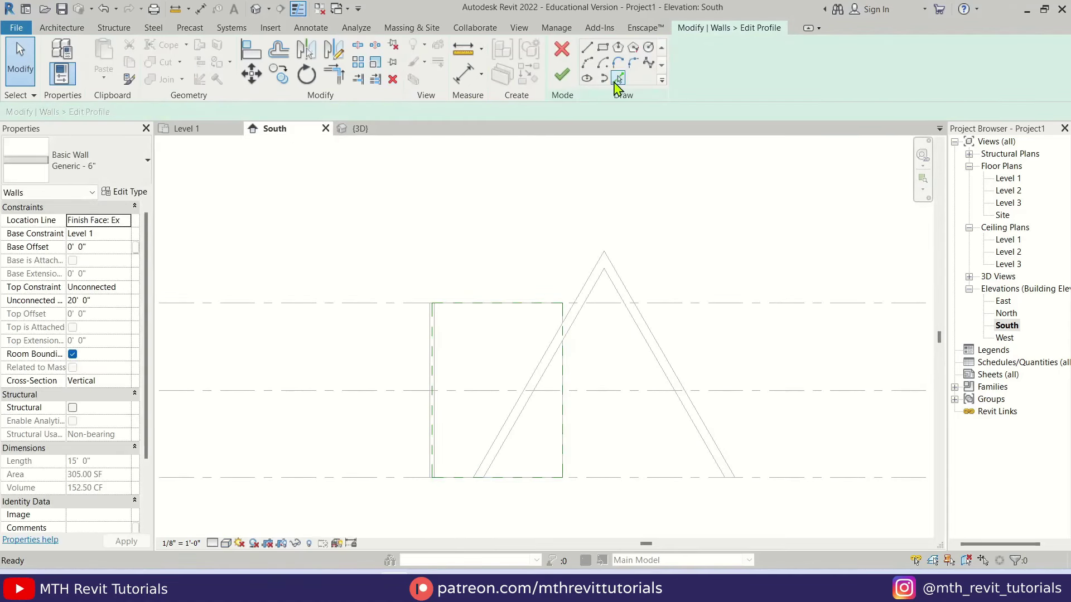
left_click(617, 78)
left_click(561, 327)
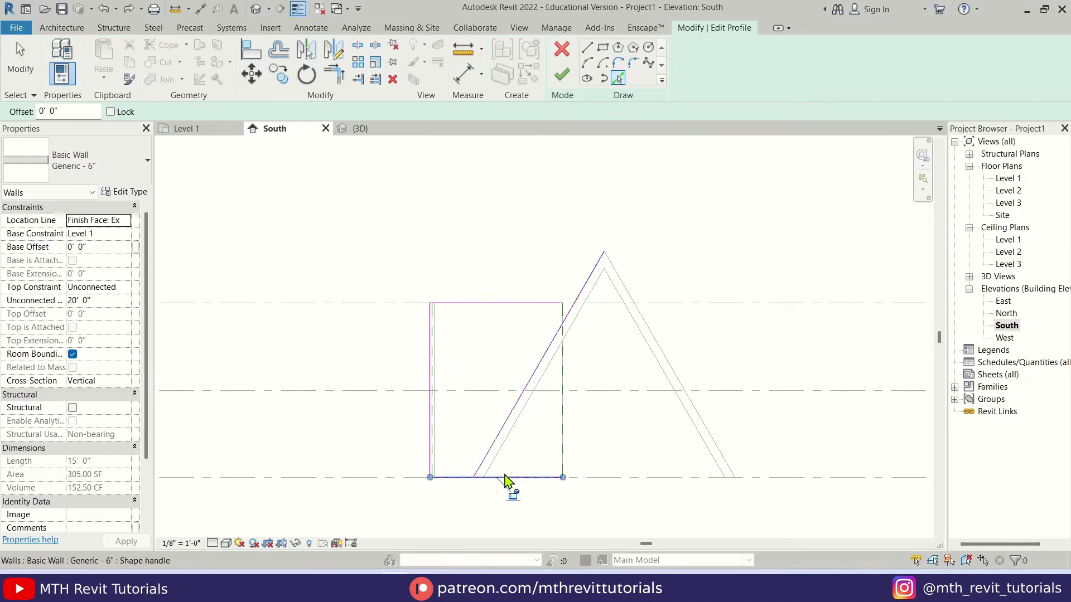
Trim the picked lines into a closed profile that ends on the roof's outer slope, and finish the wall profile
scroll(502, 477, "up", 1)
key("t")
key("r")
left_click(486, 449)
left_click(444, 485)
left_click(581, 286)
left_click(564, 254)
key("Escape")
middle_click_drag(444, 329, 534, 338)
mouse_move(411, 199)
left_mouse_down()
mouse_move(617, 363)
mouse_move(725, 500)
mouse_move(726, 532)
left_mouse_up()
left_click(574, 156)
left_click(562, 70)
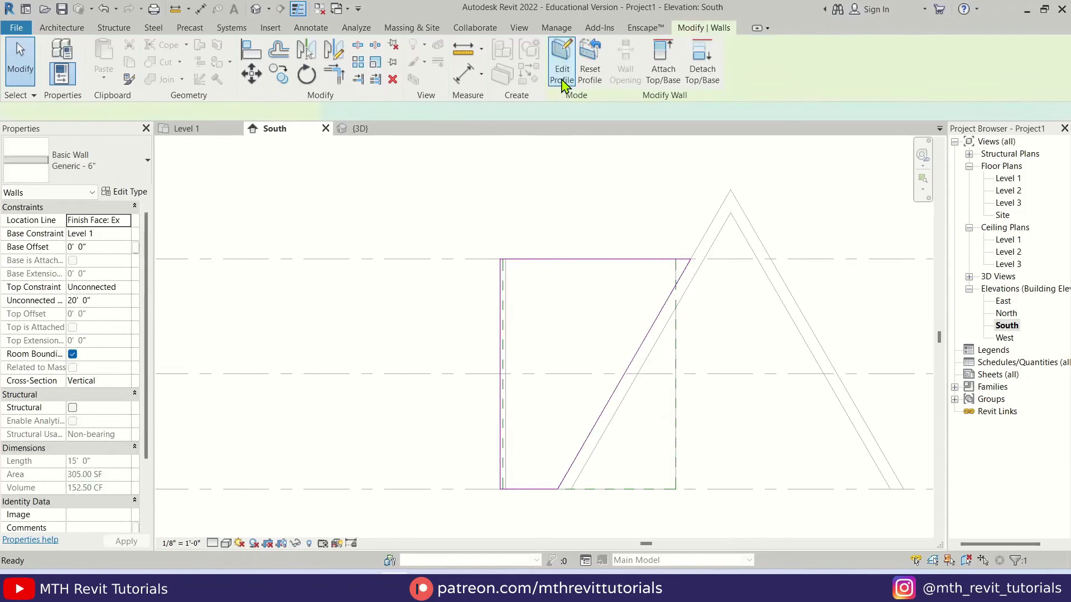
Delete the room's uncut back wall in the 3D view
left_click(256, 9)
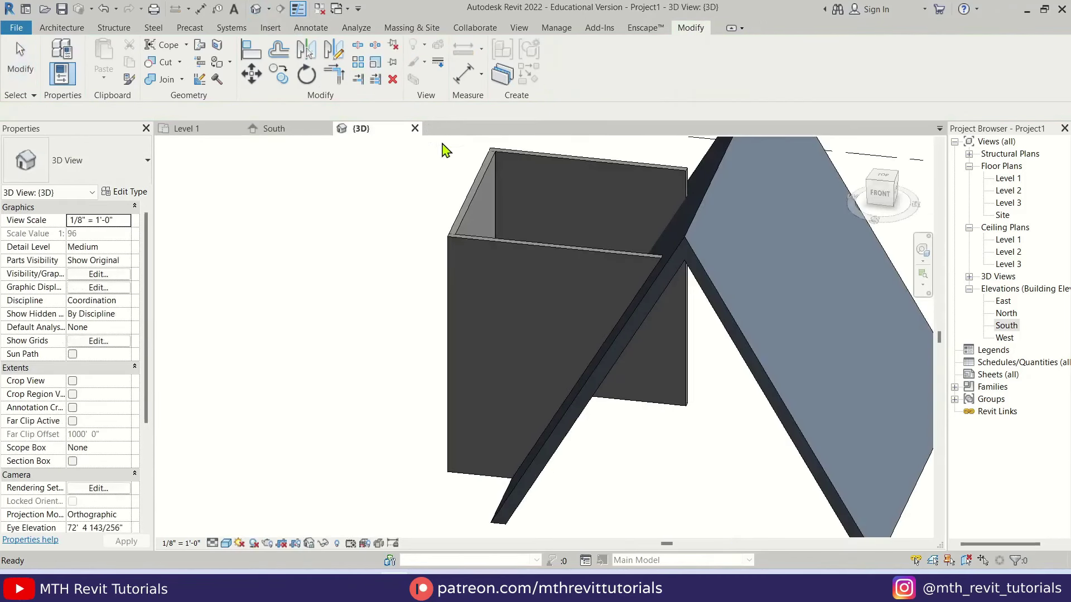
middle_click_drag(544, 347, 611, 183, "shift")
left_click(609, 180)
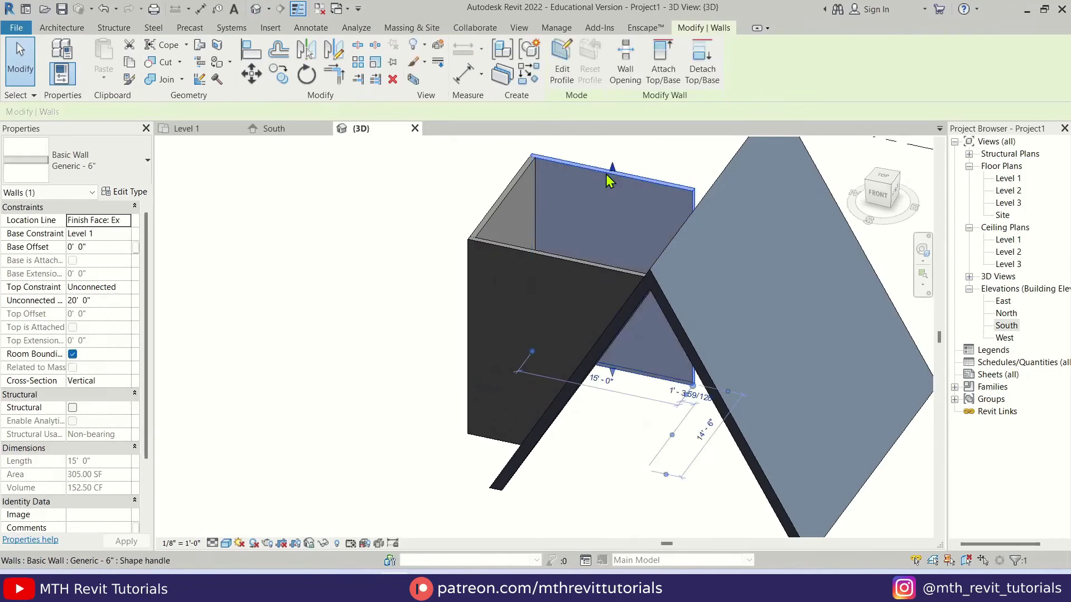
key("Delete")
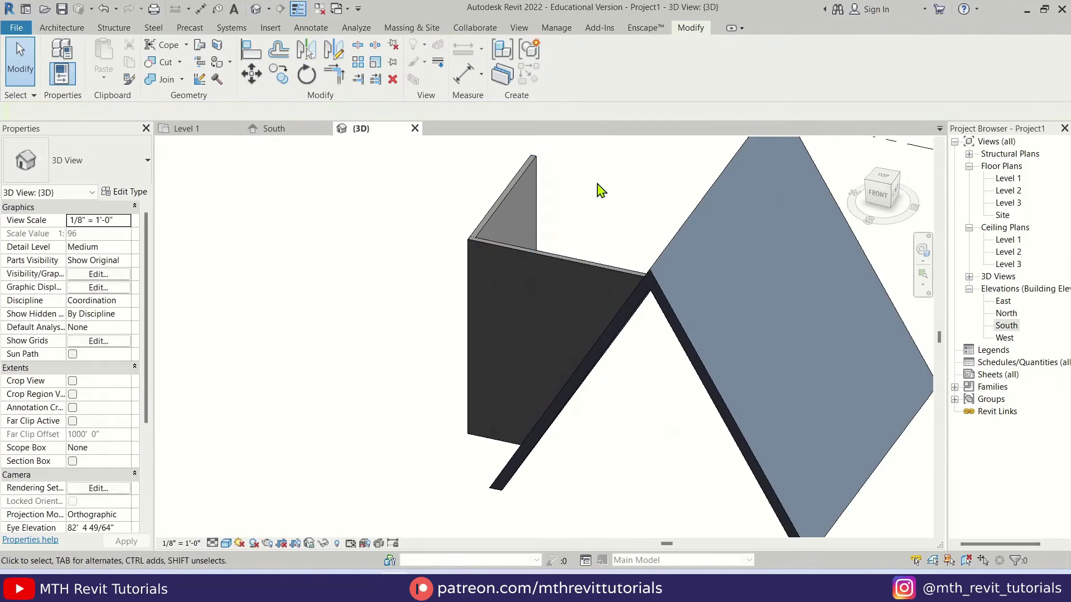
Mirror a copy of the room's sloped front wall in the Level 1 plan about the side wall's midpoint to form the back wall
left_click(187, 129)
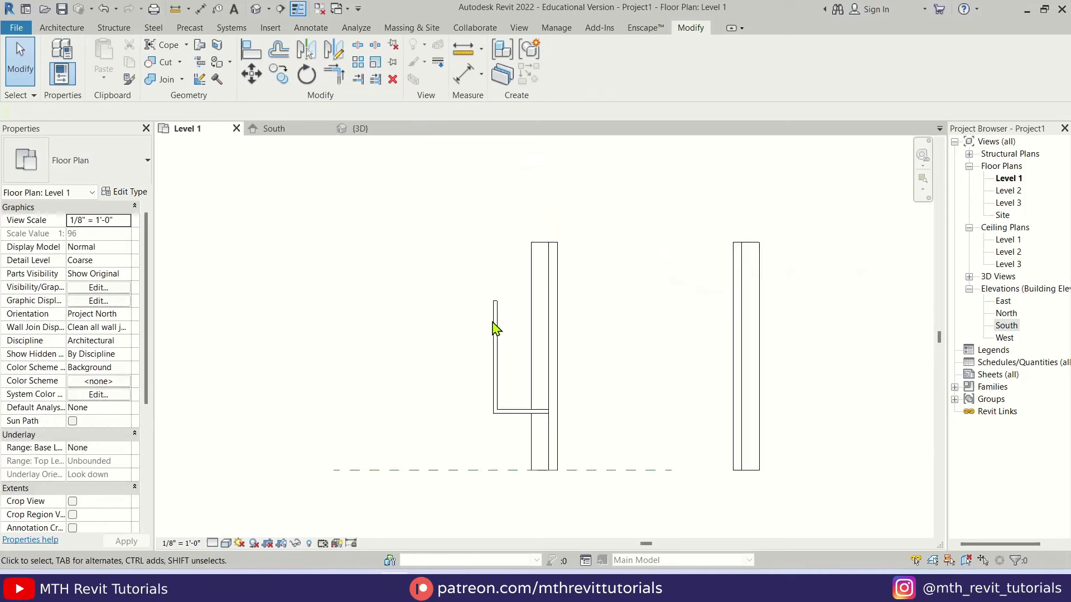
left_click(514, 413)
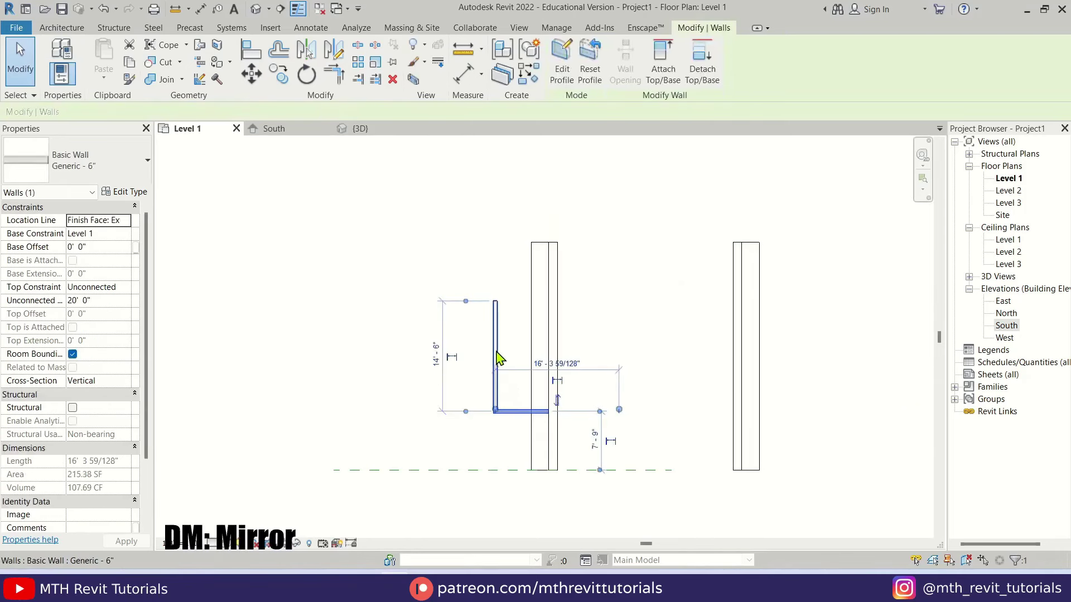
key("d")
key("m")
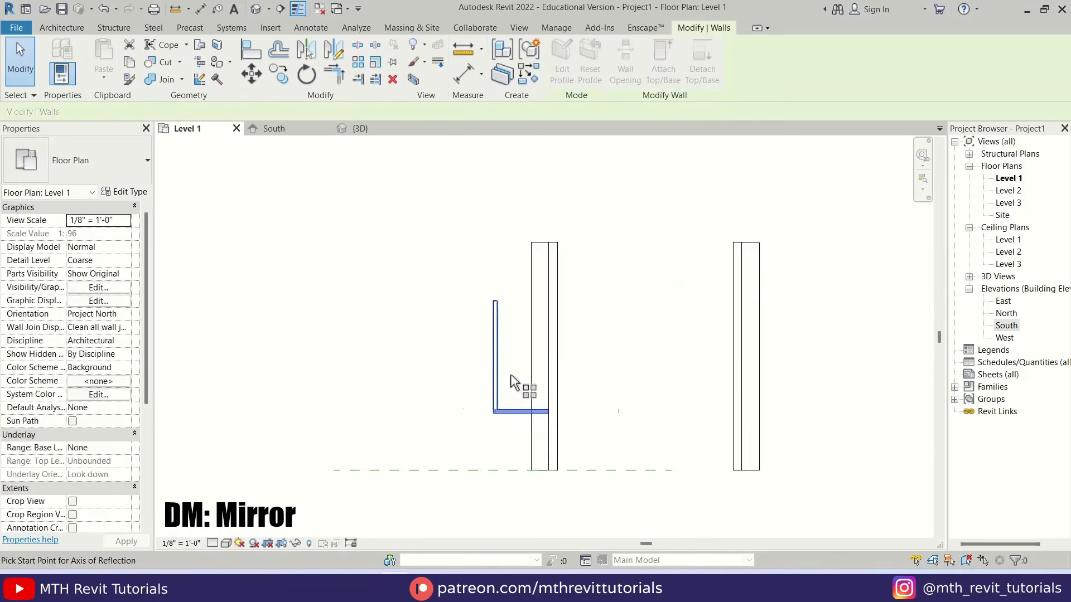
scroll(497, 361, "up", 1)
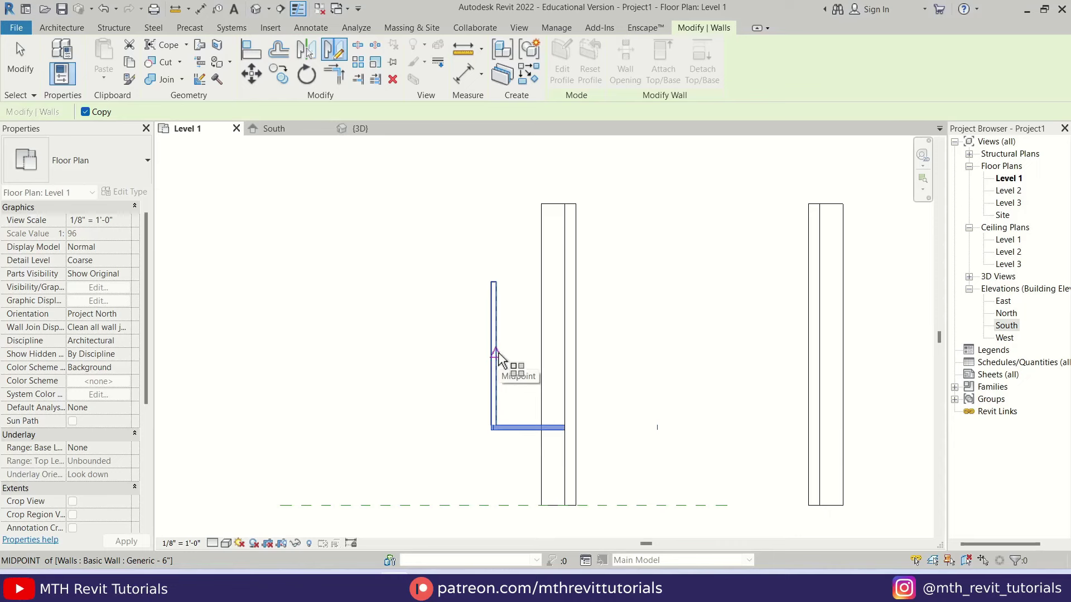
left_click(626, 354)
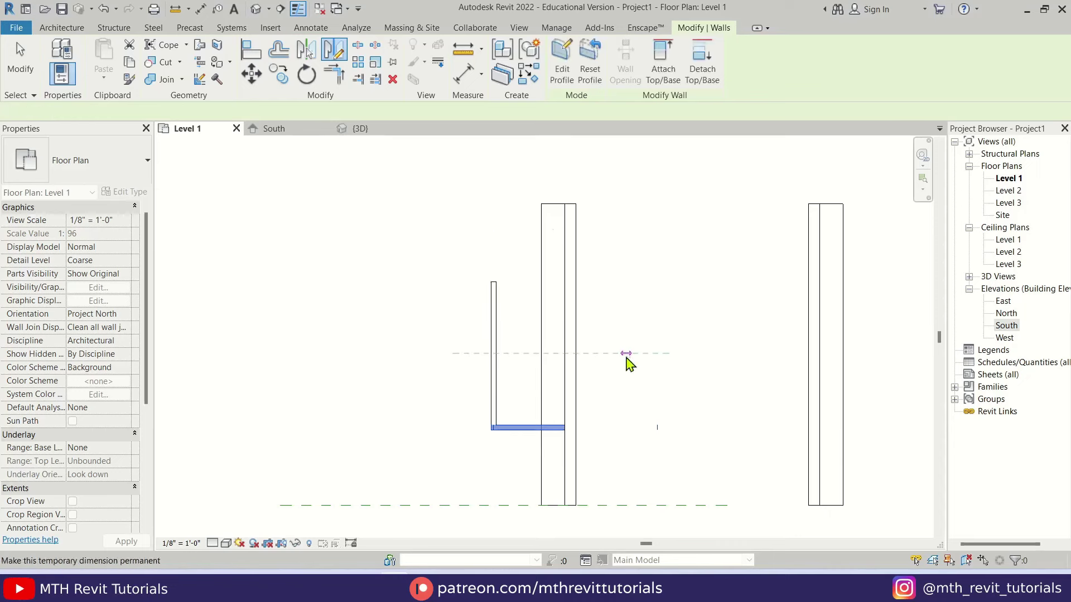
left_click(574, 354)
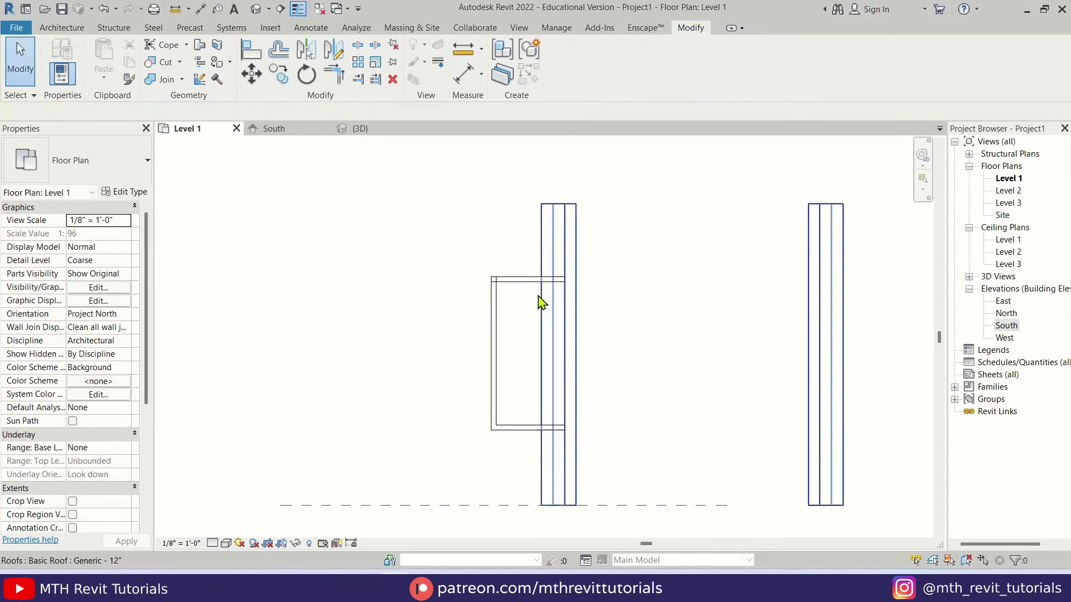
left_click(256, 9)
middle_click_drag(555, 290, 599, 299, "shift")
scroll(554, 346, "down", 3)
scroll(575, 335, "up", 3)
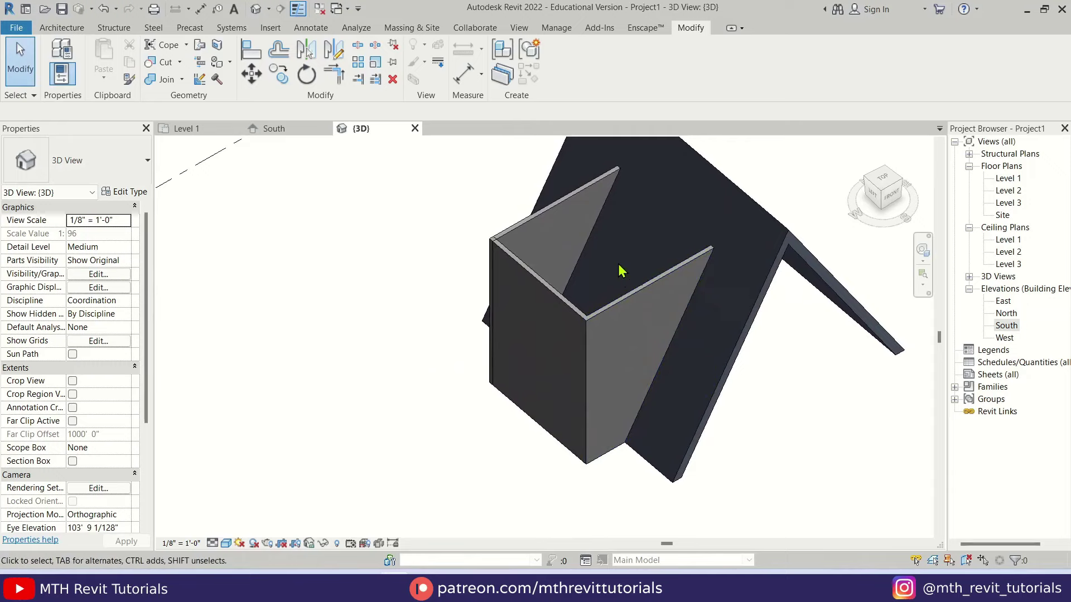
scroll(622, 243, "up", 2)
scroll(630, 334, "down", 2)
middle_click_drag(630, 334, 664, 424, "shift")
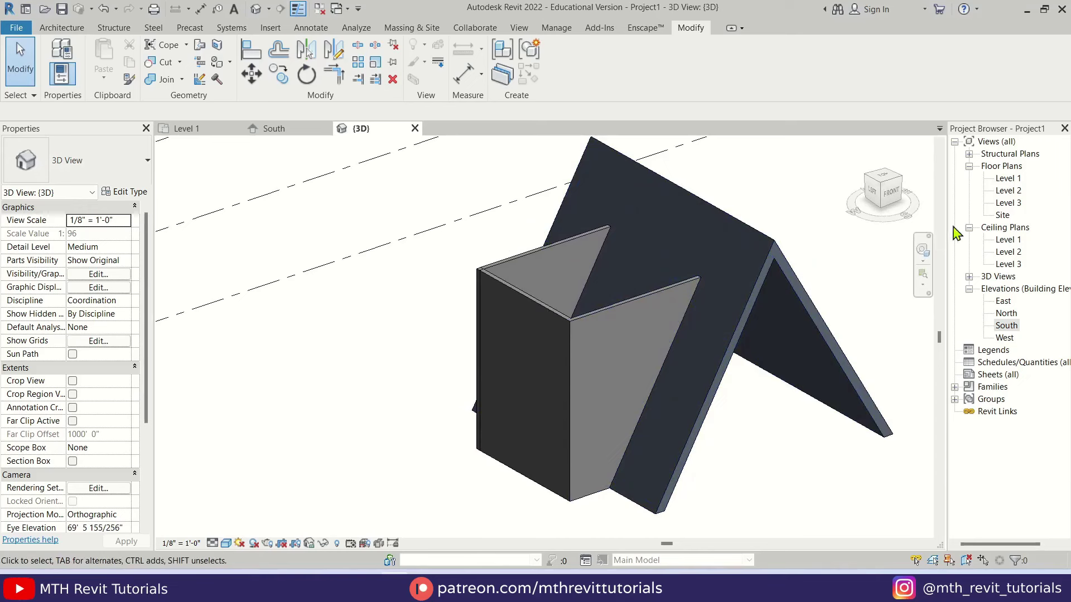
Start a Generic - 12" floor on Level 2, with boundary lines offset 4' outward from the room's three walls and trimmed at the corners
double_click(1008, 191)
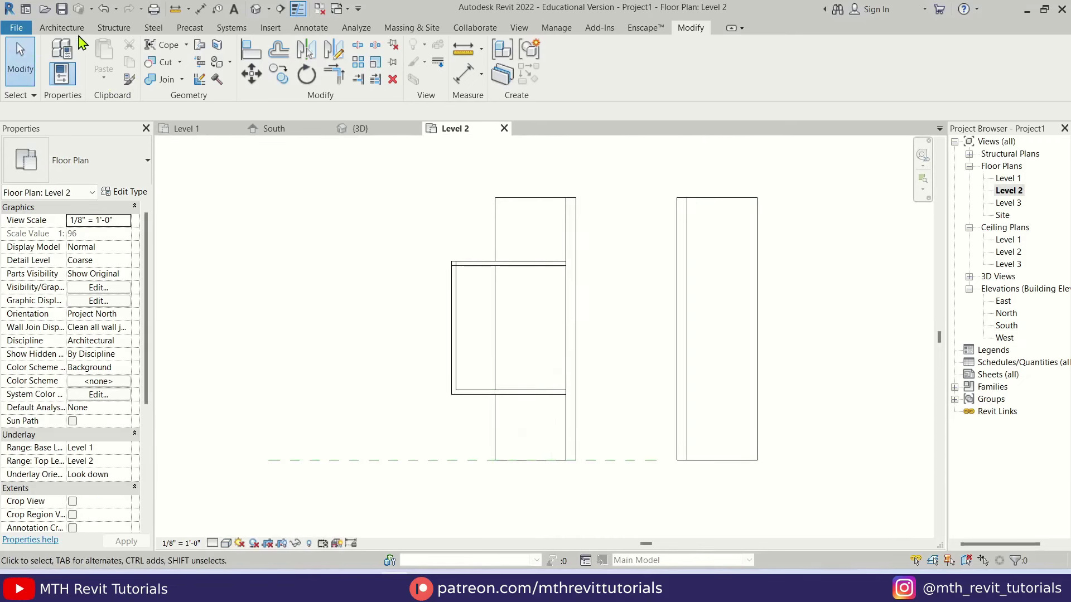
left_click(61, 27)
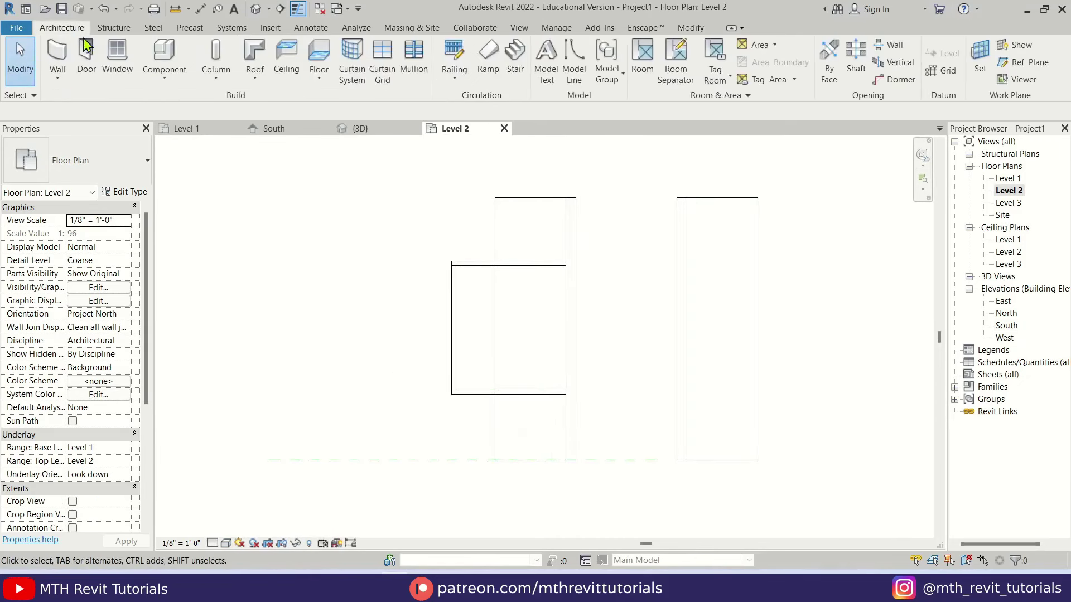
left_click(318, 63)
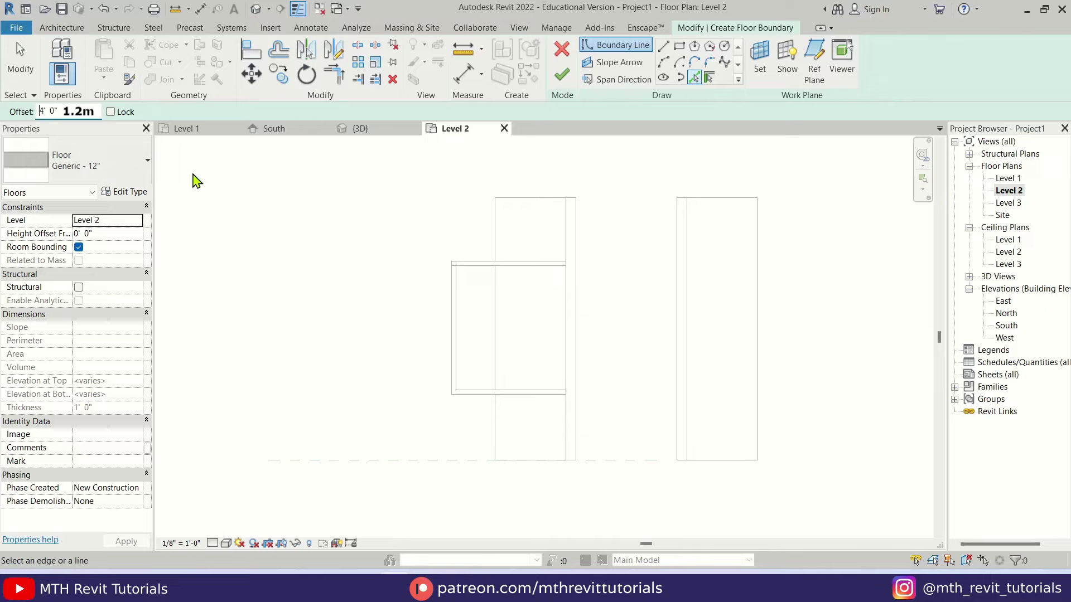
left_click(450, 296)
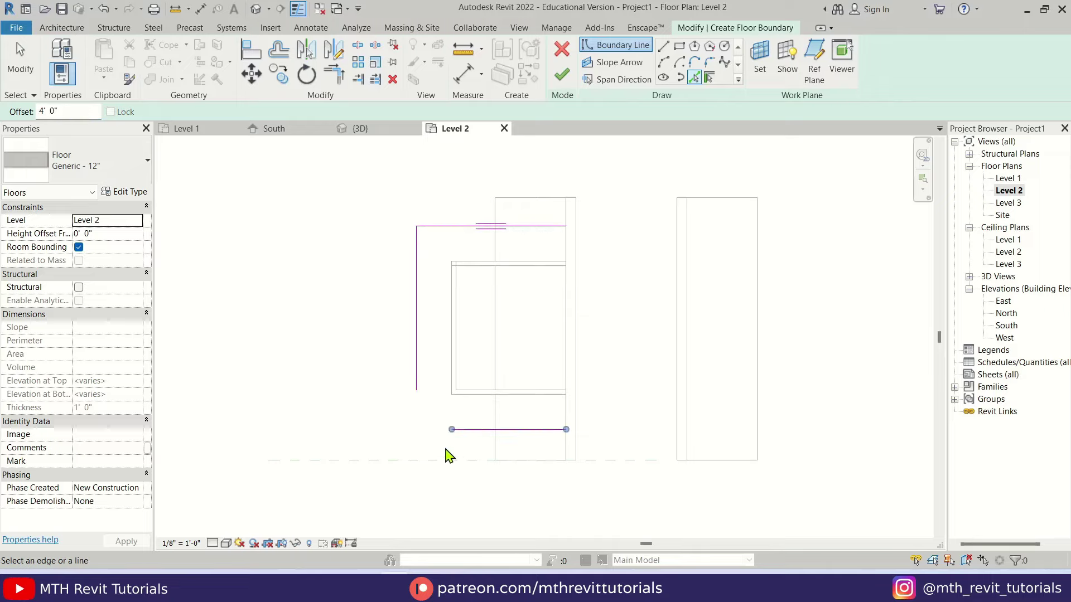
key("a")
key("l")
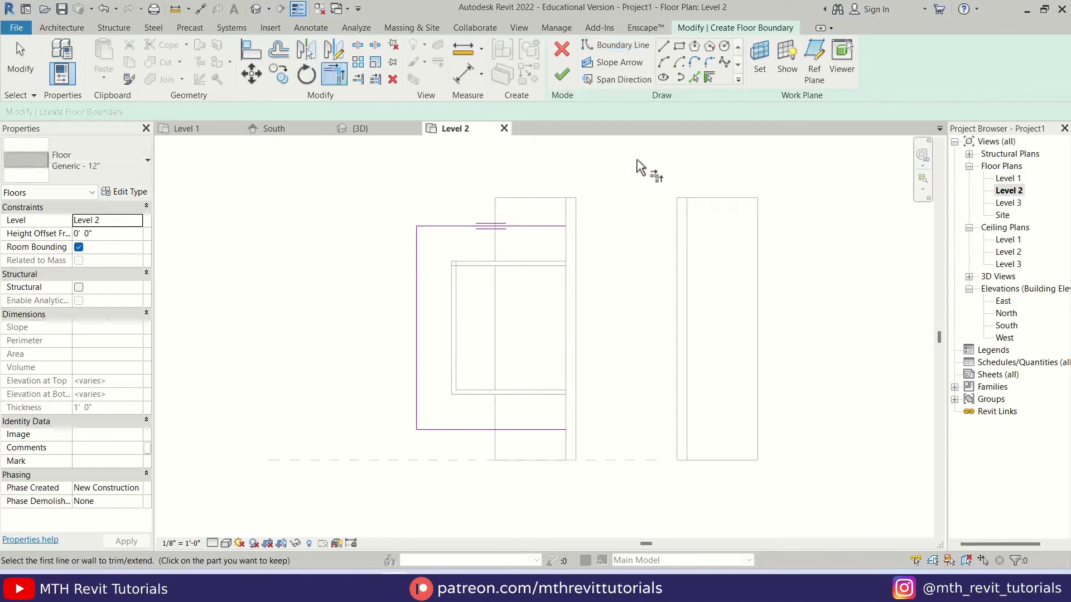
Draw a boundary line about 18' 5" long over the roof's east slope and trim it with the two long lines into a closed rectangle
left_click(664, 46)
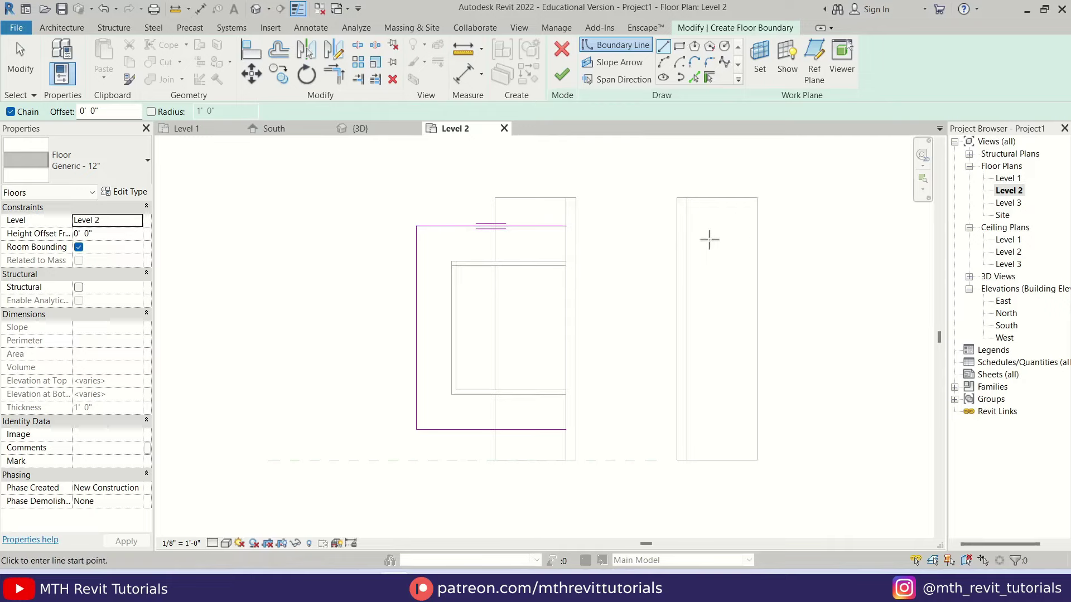
left_click(727, 234)
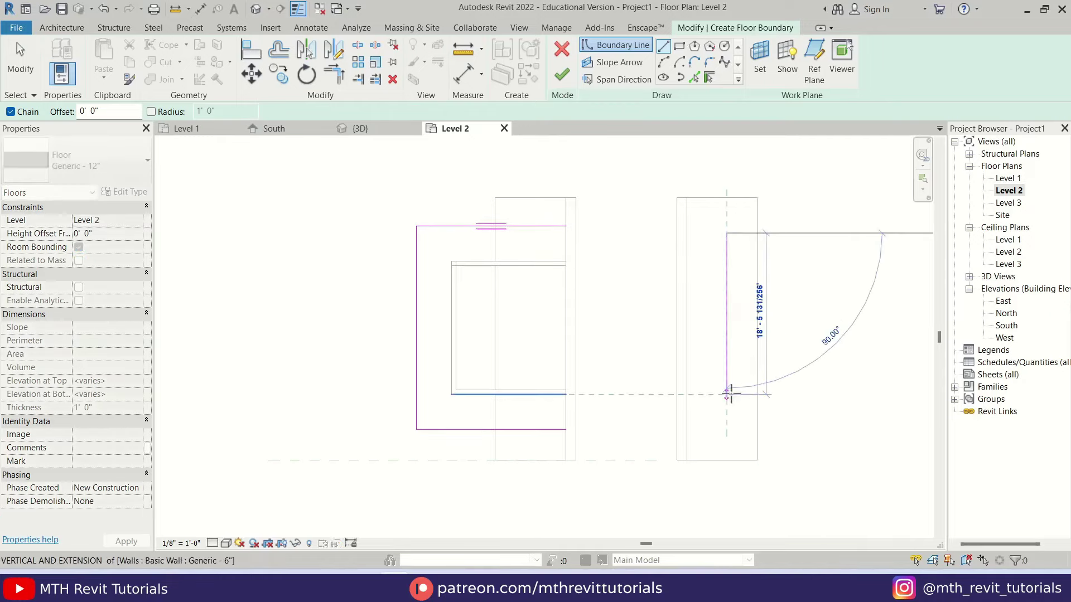
left_click(725, 341)
key("Escape")
key("t")
key("r")
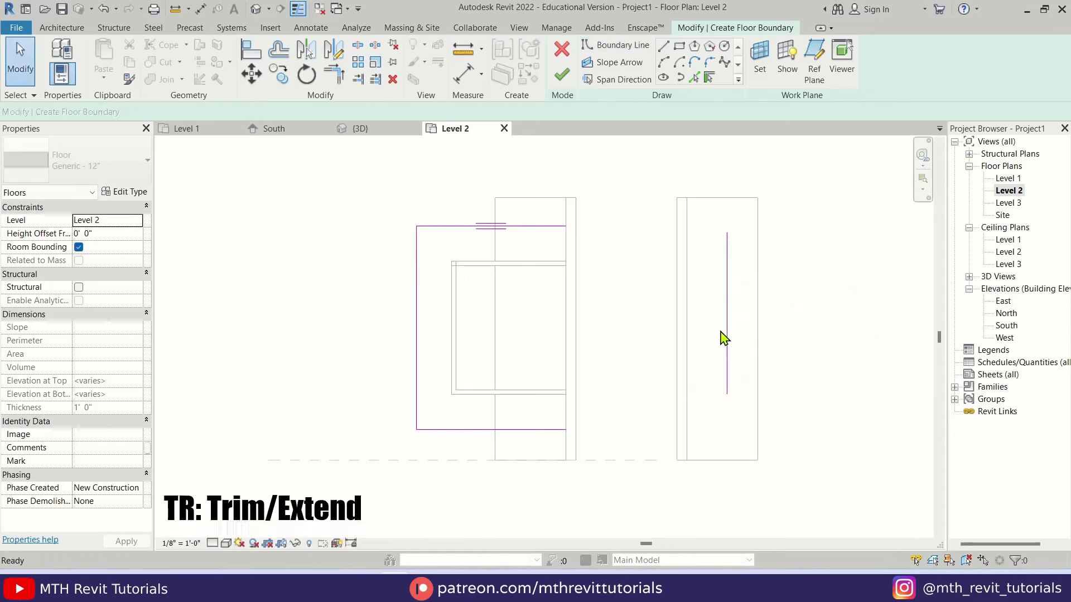
left_click(735, 261)
left_click(564, 228)
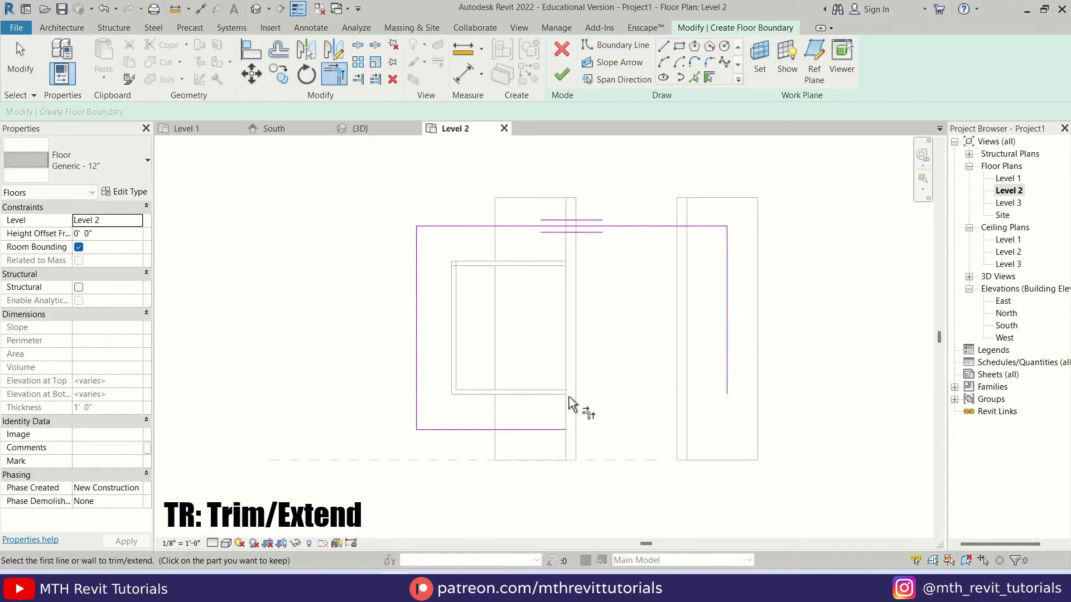
left_click(549, 431)
left_click(735, 375)
key("Escape")
key("Escape")
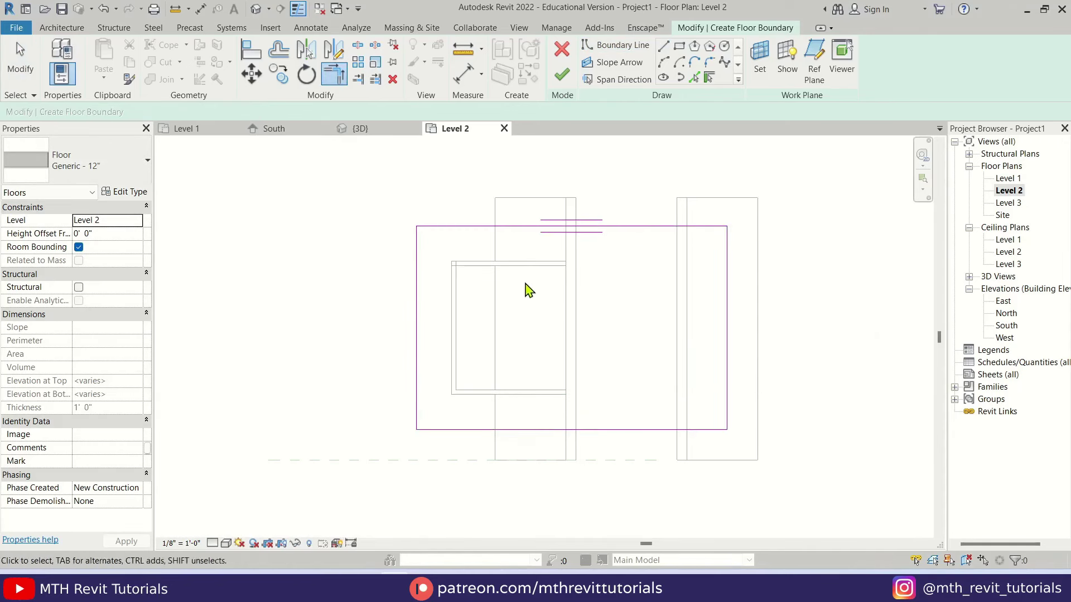
Move the floor's east boundary line about 2' 10" inward so it ends within the roof's thickness in the front 3D view, and finish the floor
left_click(256, 8)
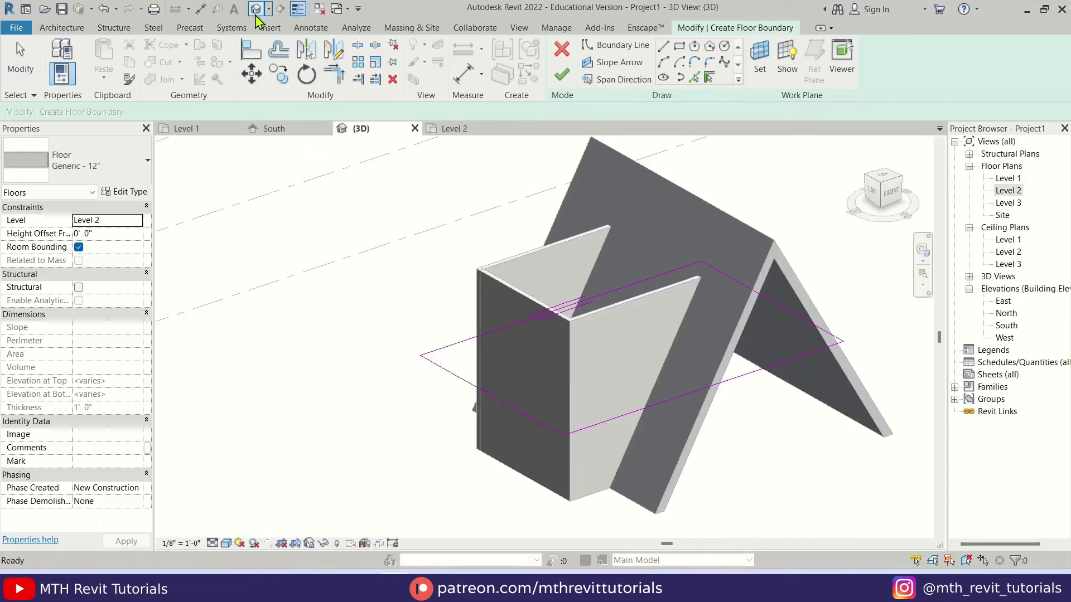
middle_click_drag(717, 364, 755, 407, "shift")
scroll(817, 337, "up", 3)
scroll(818, 337, "up", 2)
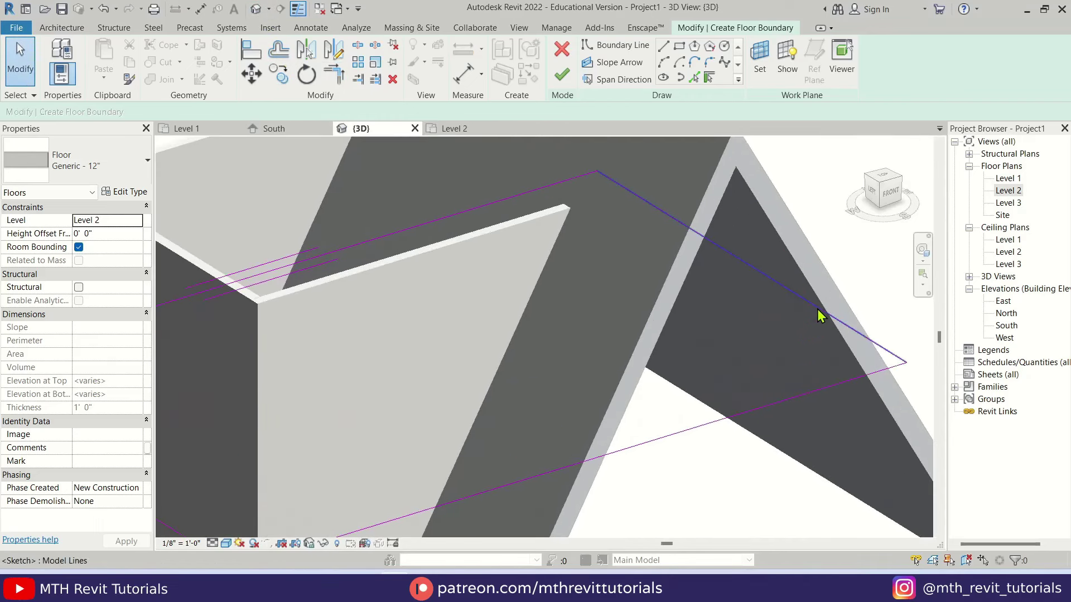
left_click(820, 316)
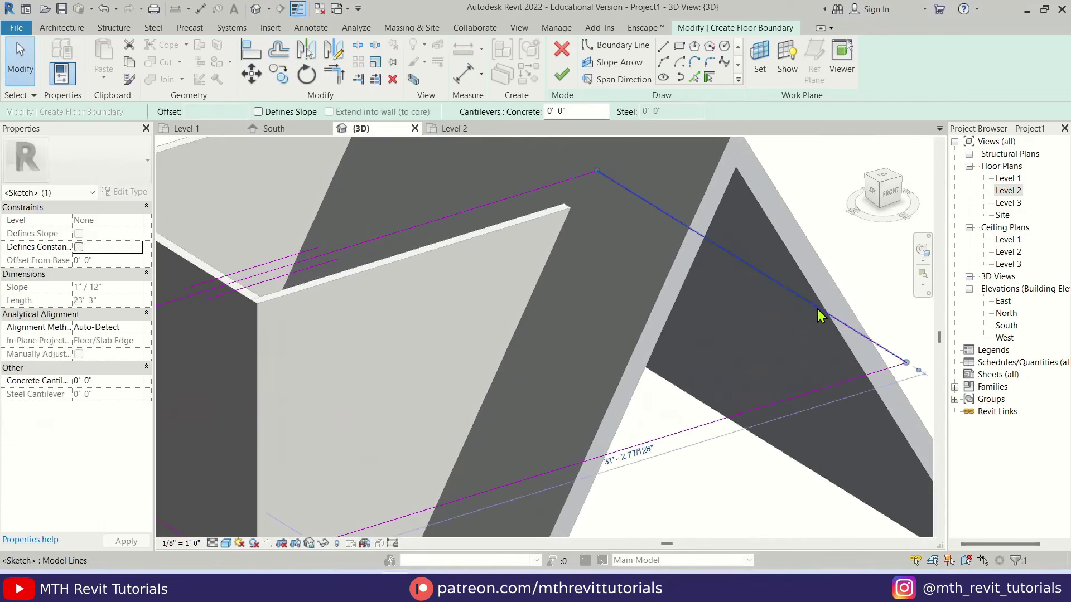
left_click(891, 192)
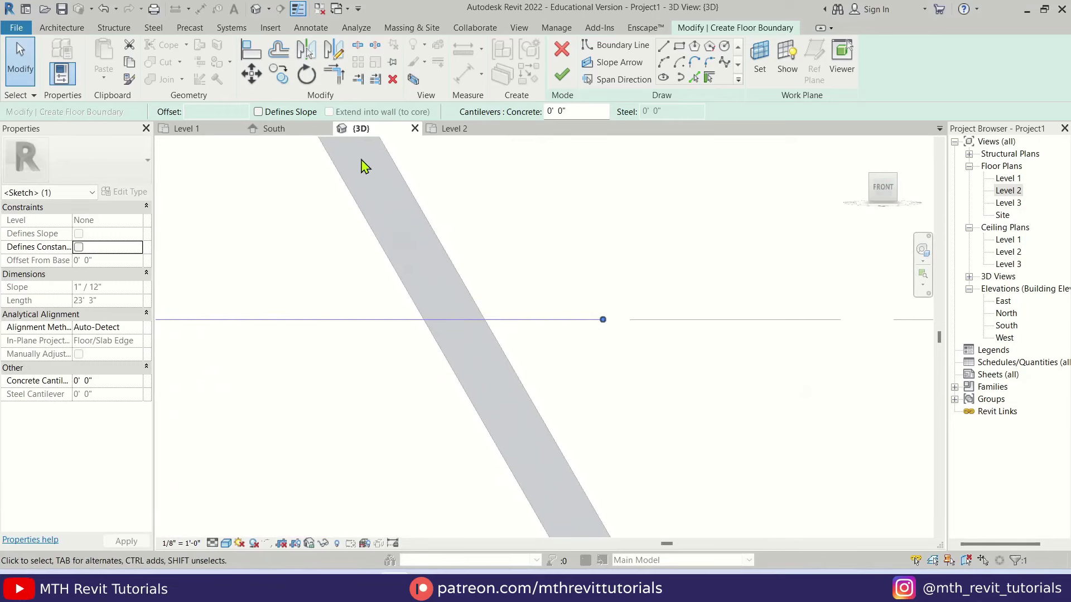
left_click(254, 77)
left_click(590, 321)
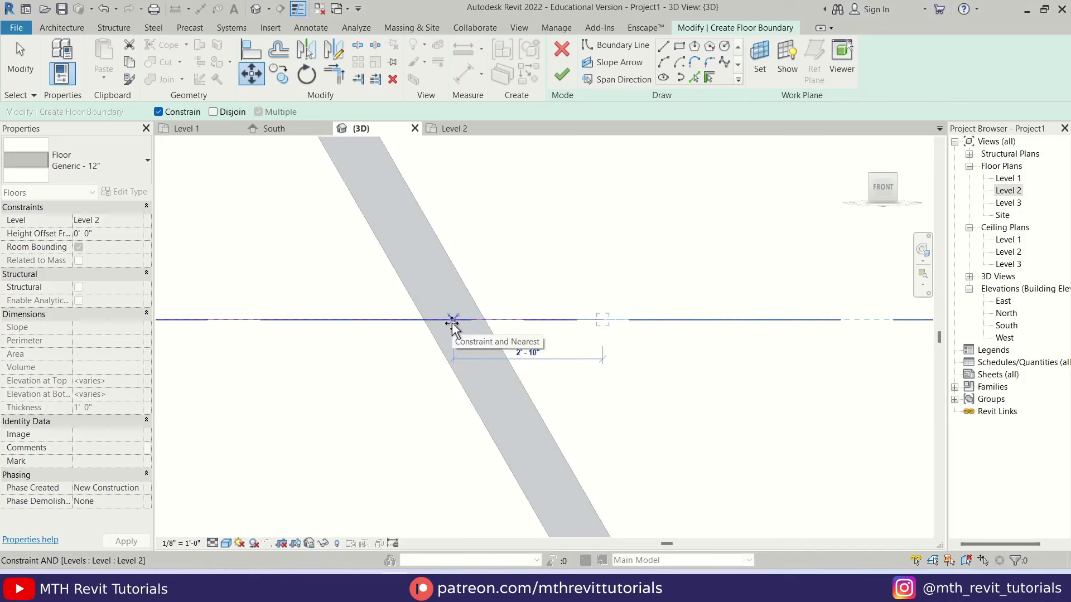
left_click(452, 321)
left_click(677, 383)
scroll(677, 407, "down", 4)
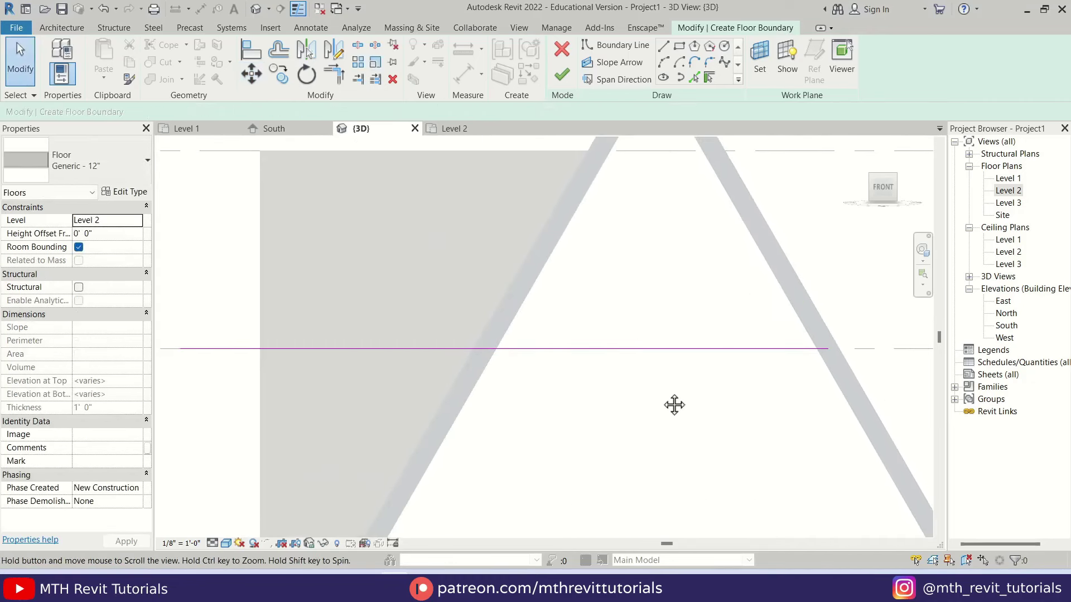
left_click(562, 74)
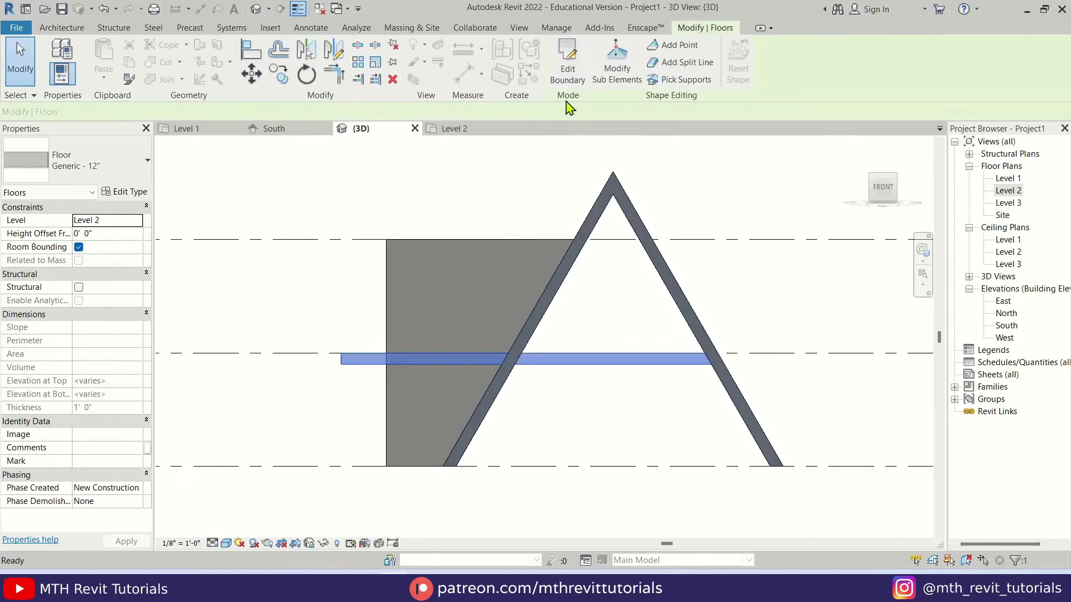
left_click(772, 346)
middle_click_drag(670, 401, 735, 454, "shift")
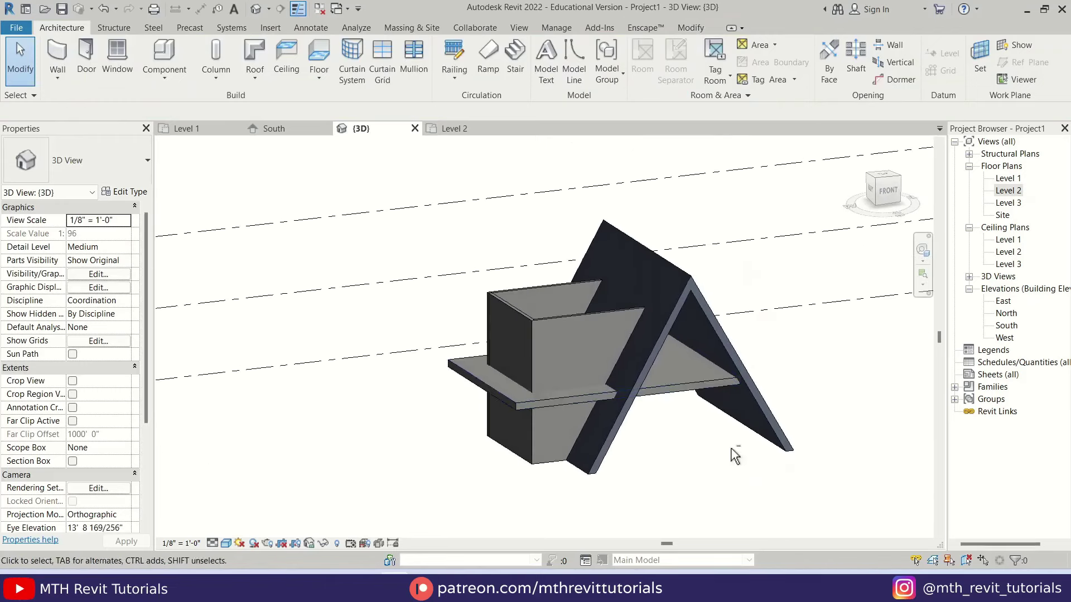
Join the geometry of the A-frame roof and the Level 2 floor
scroll(753, 391, "up", 5)
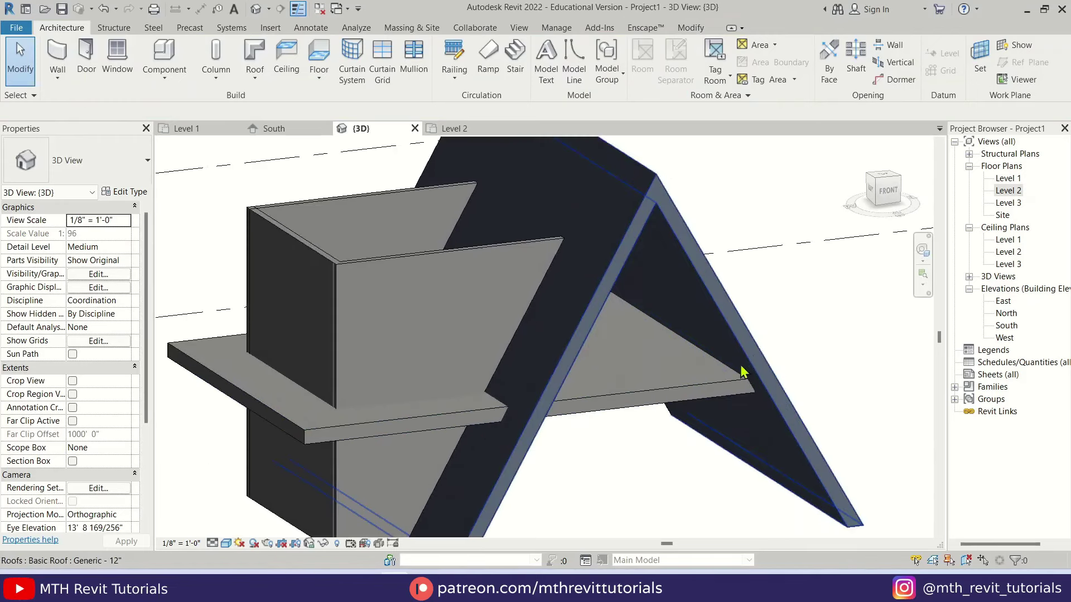
left_click(692, 31)
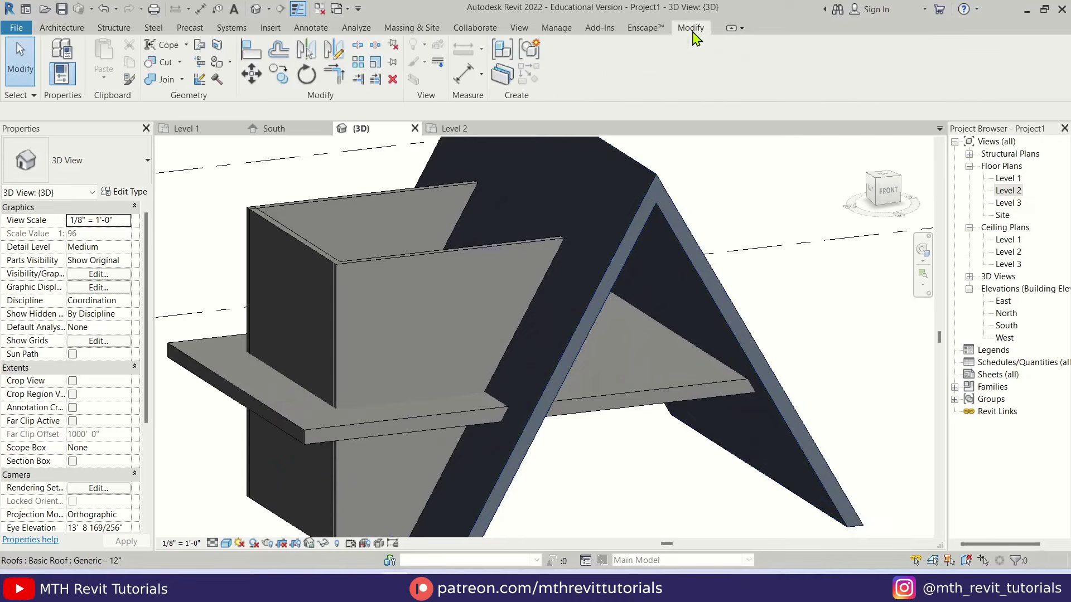
left_click(167, 82)
left_click(739, 333)
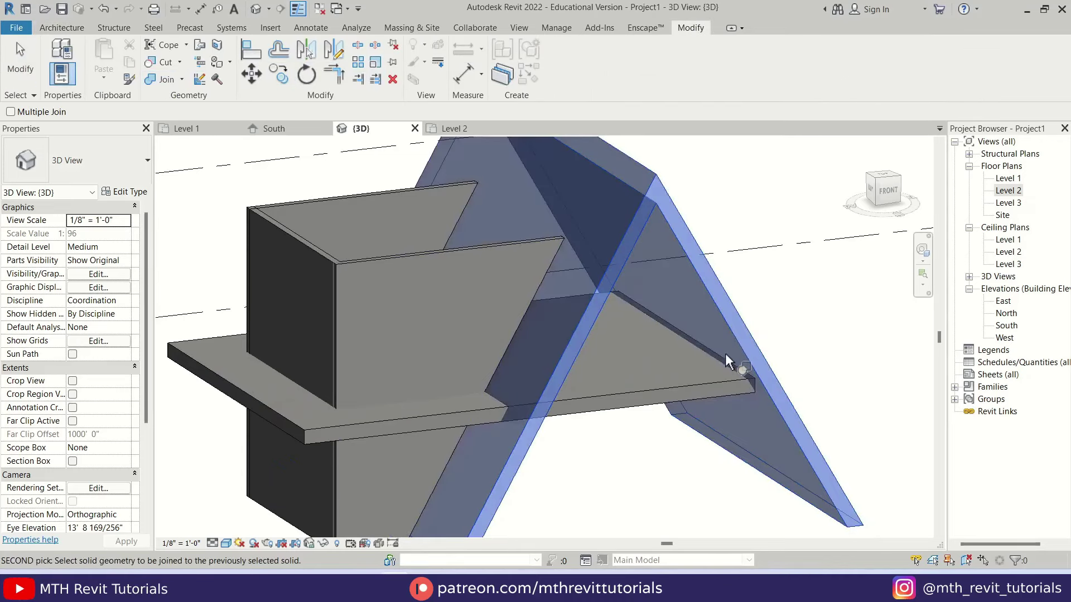
key("Escape")
scroll(637, 370, "down", 3)
middle_click_drag(637, 369, 667, 470, "shift")
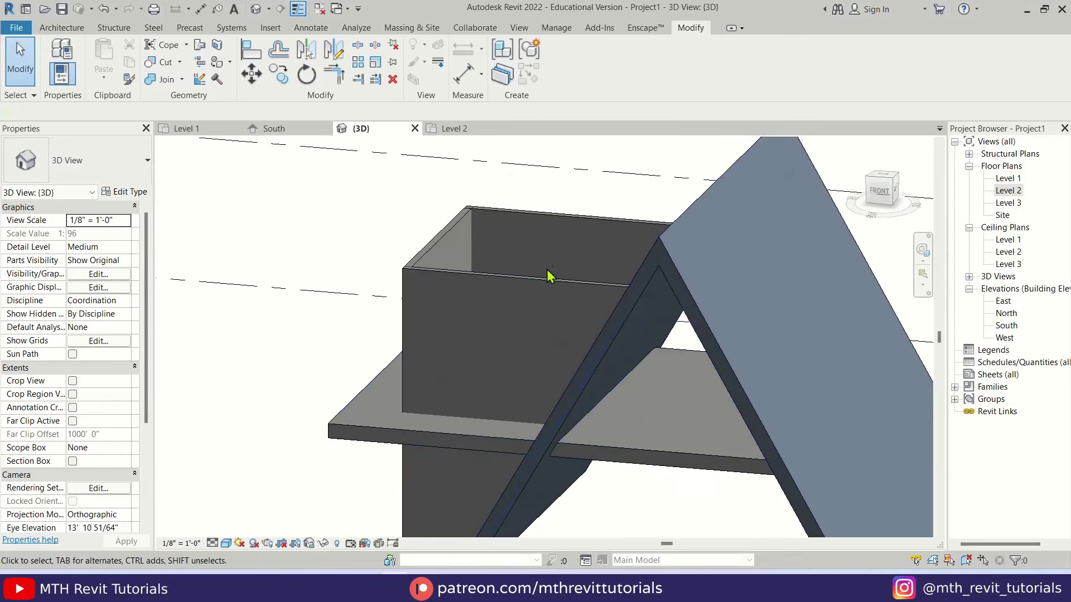
Copy the Level 2 floor and paste it aligned to Level 3
left_click(674, 466)
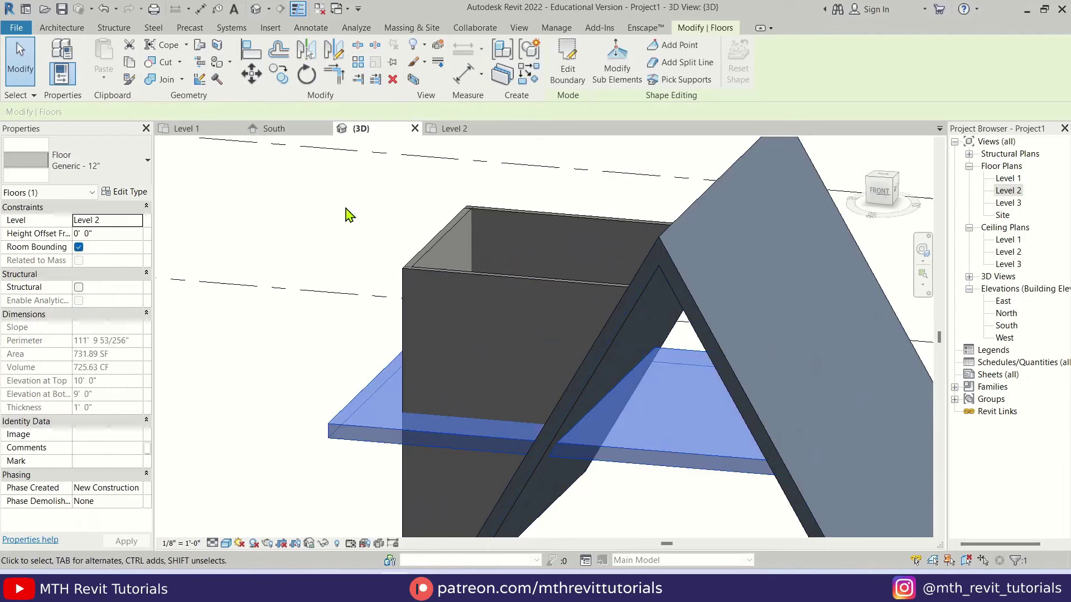
left_click(131, 65)
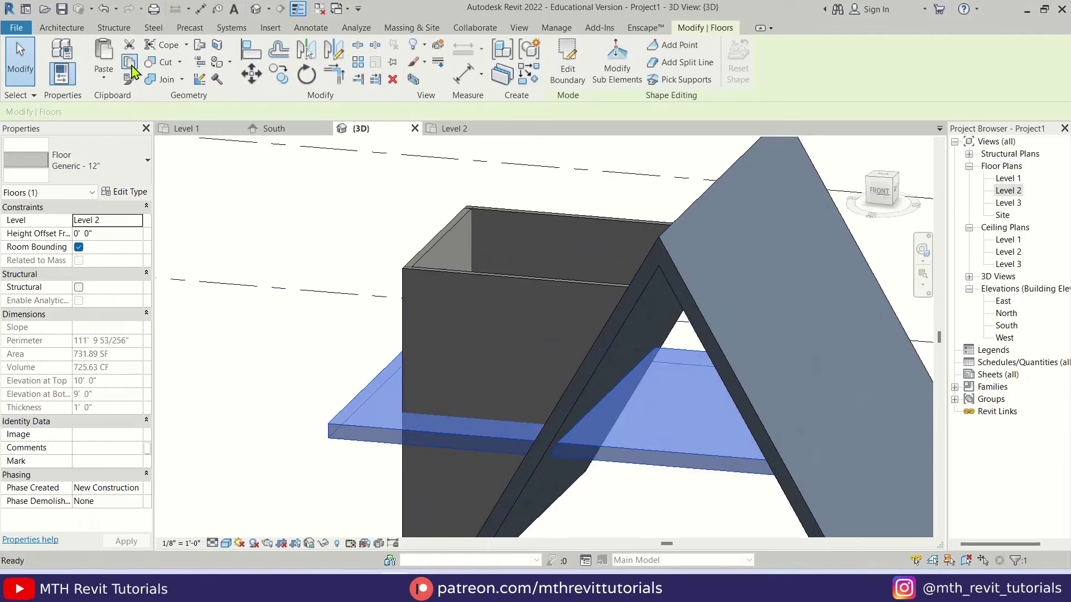
left_click(106, 77)
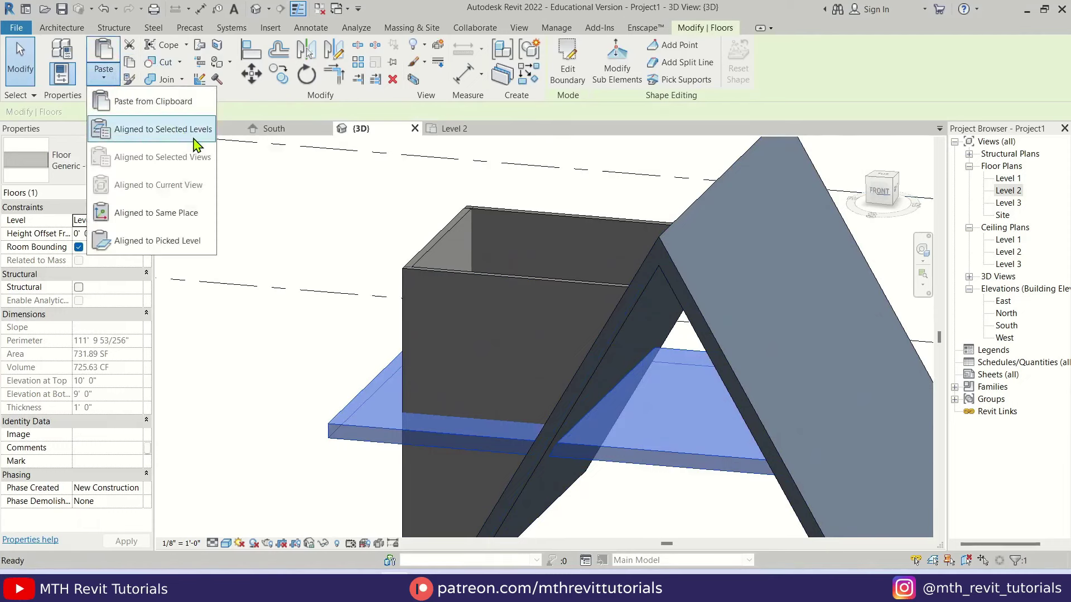
left_click(154, 125)
left_click(625, 243)
left_click(680, 410)
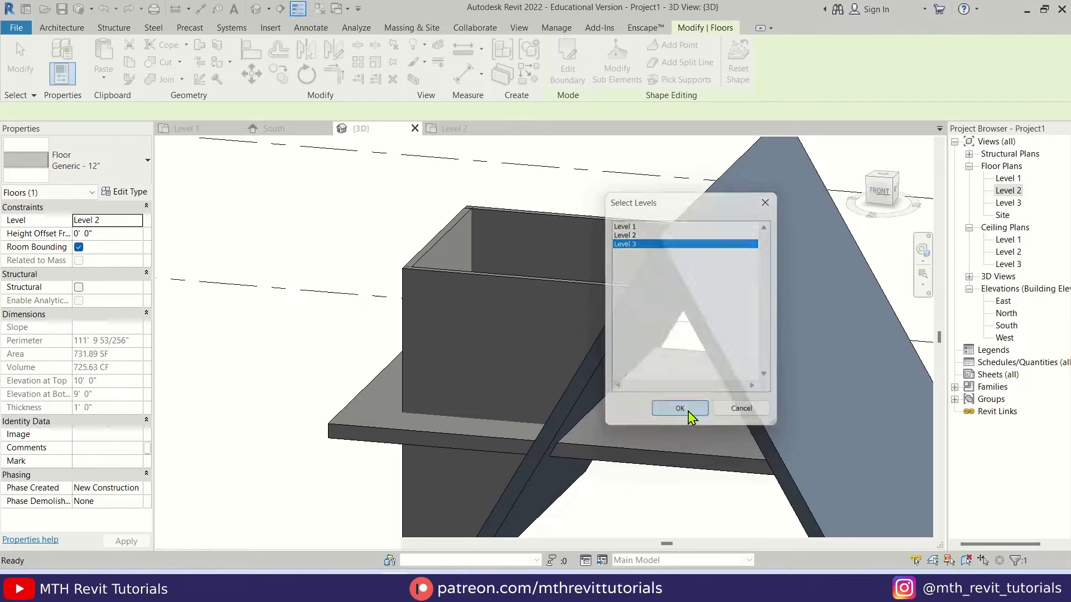
scroll(640, 339, "down", 2)
middle_click_drag(589, 429, 609, 408, "shift")
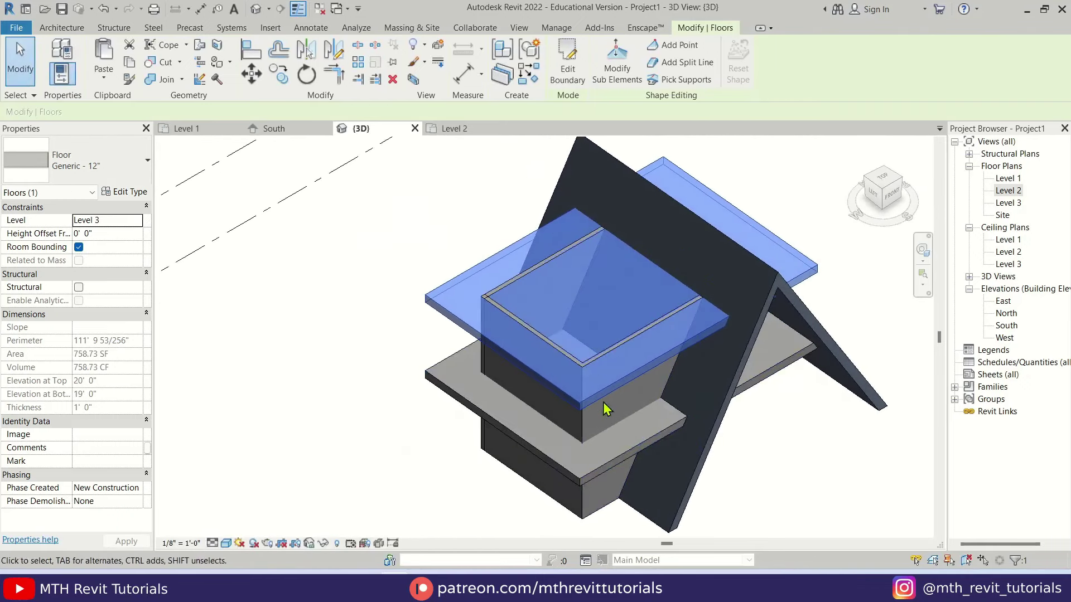
Edit the Level 3 floor's boundary and align its south, west and north lines with the outer faces of the side room's walls
left_click(565, 86)
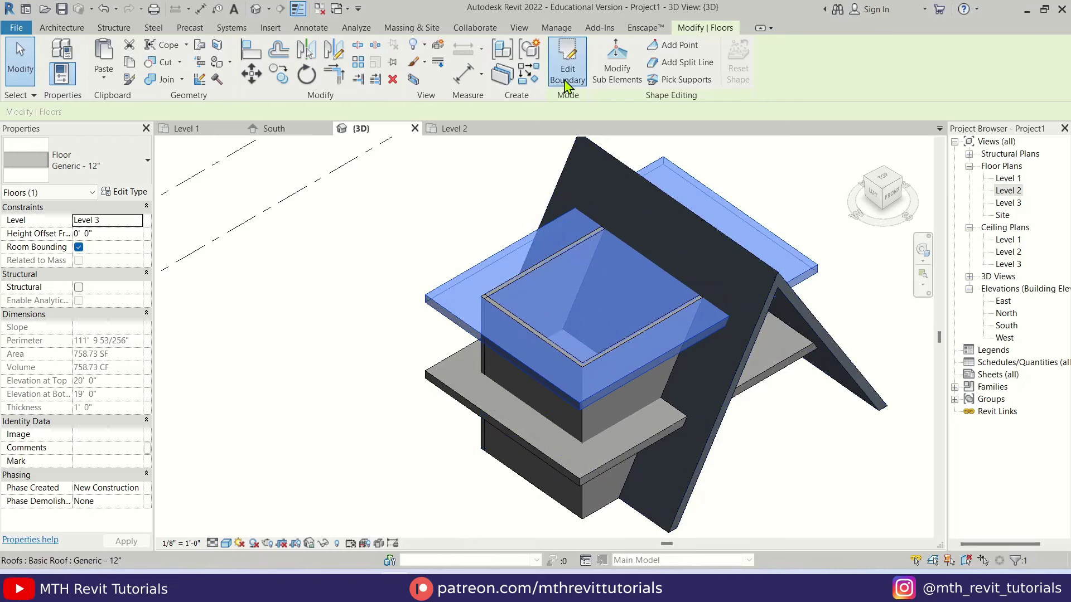
key("a")
key("l")
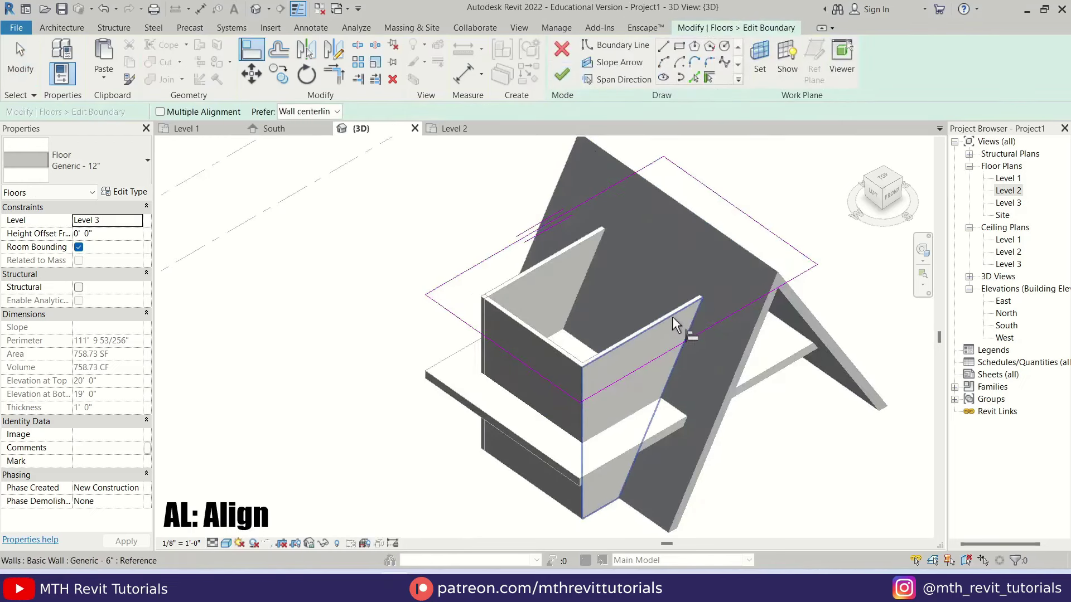
left_click(678, 341)
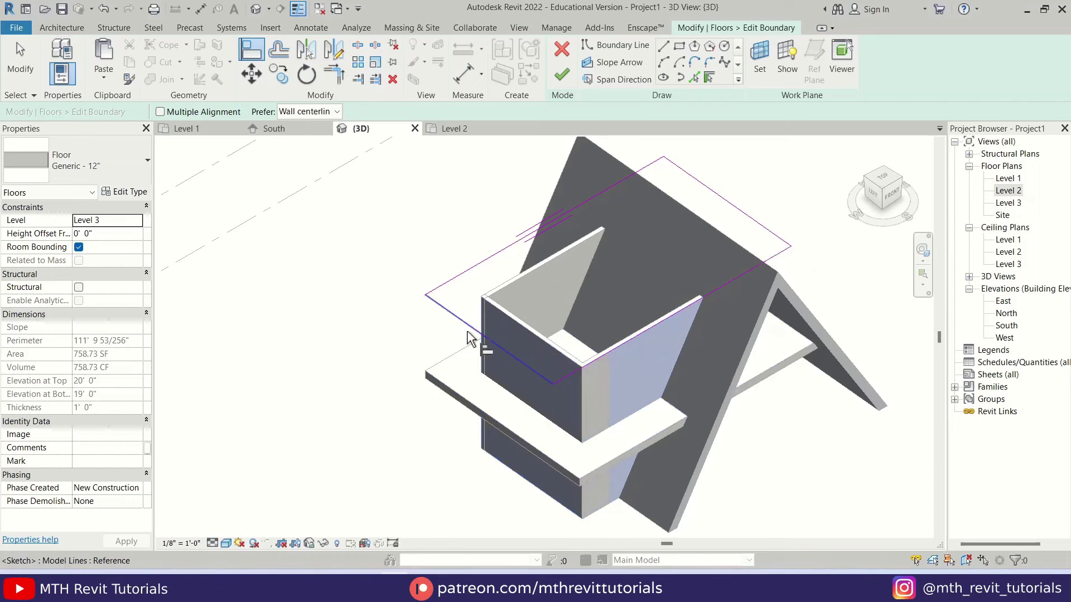
middle_click_drag(540, 321, 631, 365, "shift")
scroll(430, 353, "up", 3)
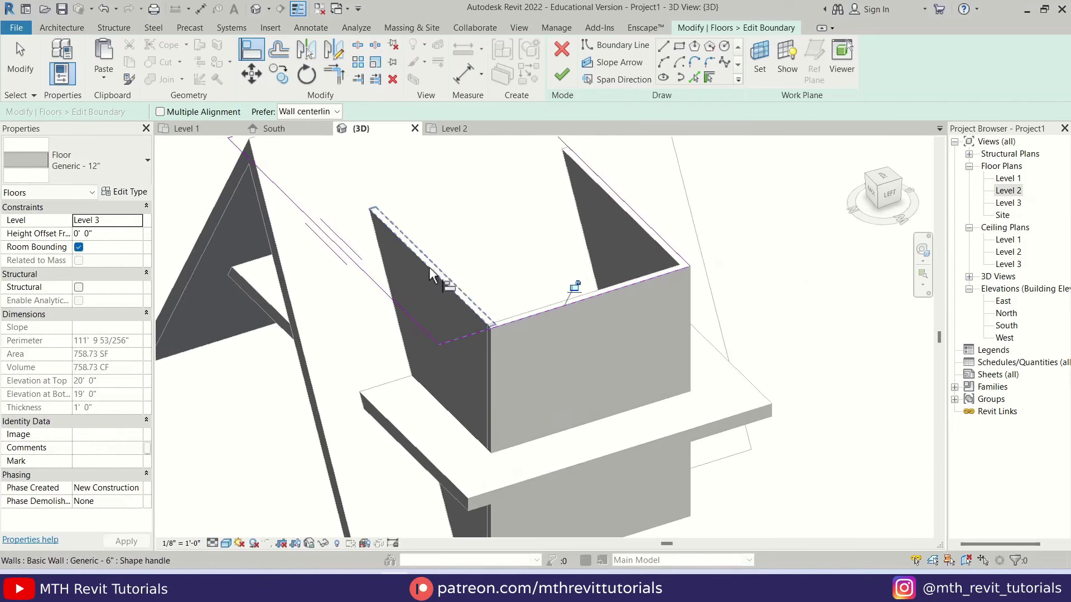
left_click(385, 286)
mouse_move(383, 292)
middle_mouse_down("shift")
mouse_move(664, 376)
mouse_move(411, 342)
mouse_move(578, 255)
mouse_move(656, 269)
middle_mouse_up("shift")
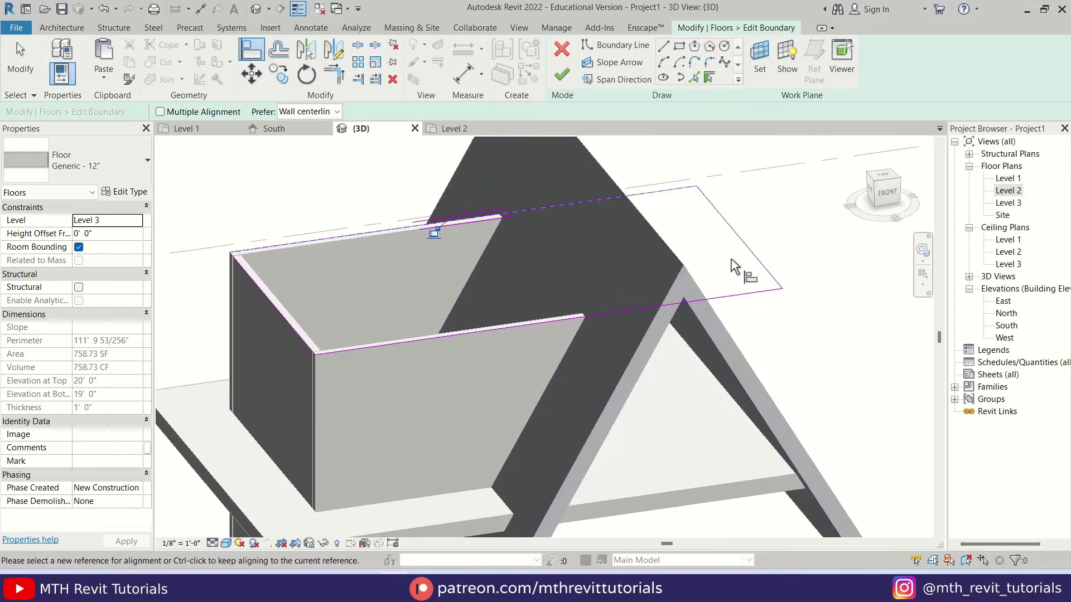
key("Escape")
key("Escape")
Move the Level 3 floor's east boundary line to the outer face of the roof's west slope in the front 3D view, and finish the floor
left_click(744, 244)
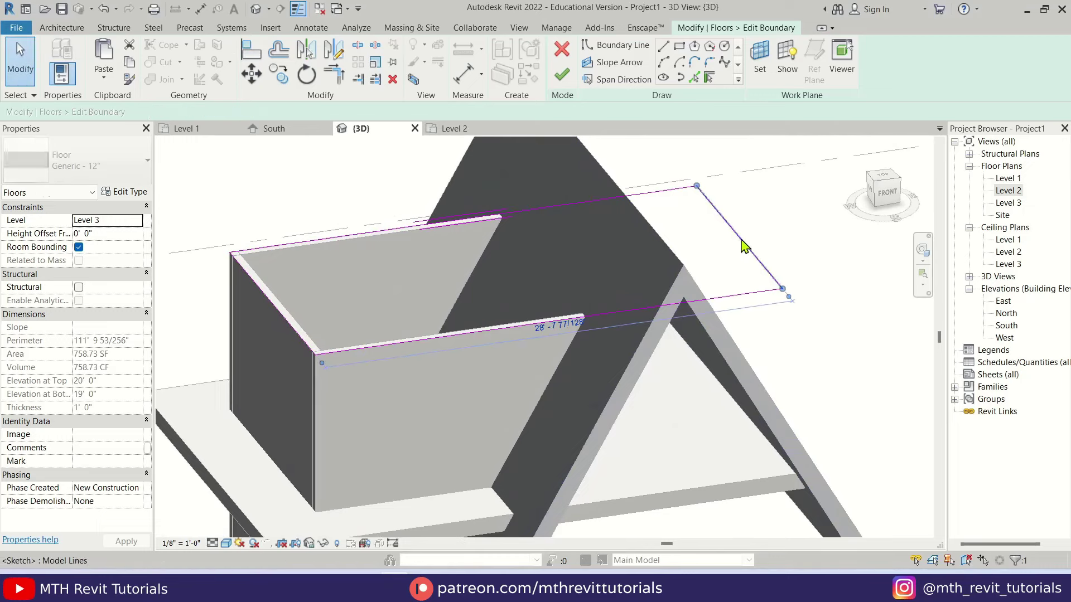
left_click(884, 198)
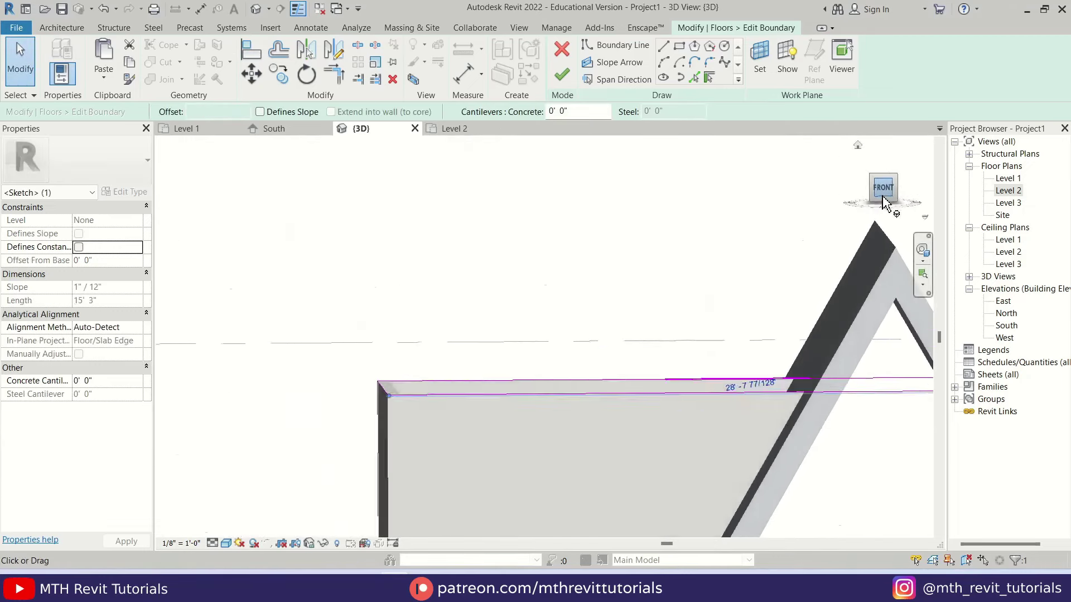
left_click(258, 85)
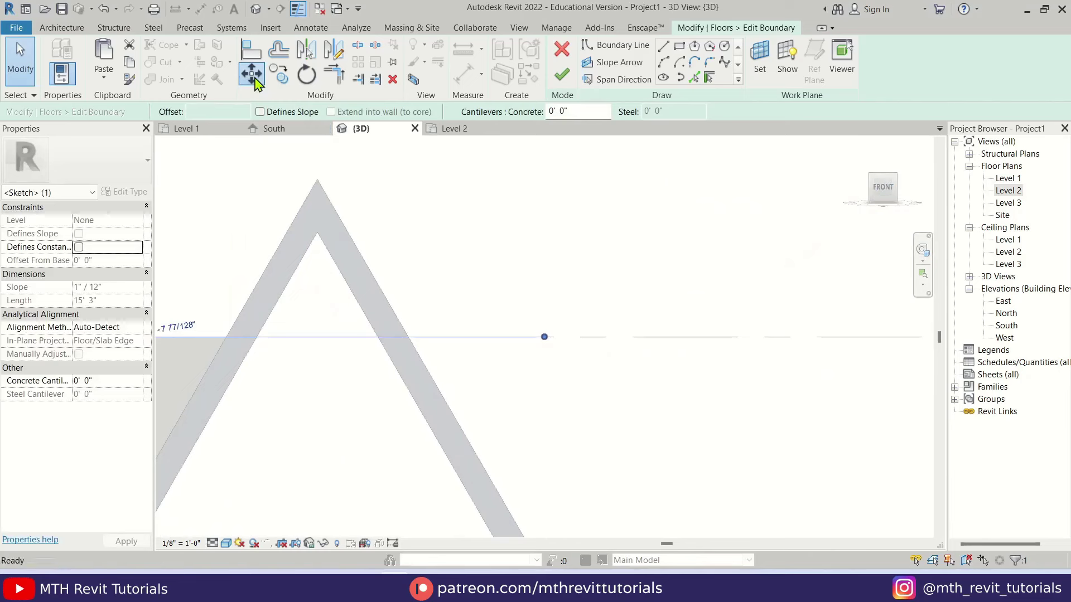
left_click(544, 337)
scroll(459, 351, "up", 4)
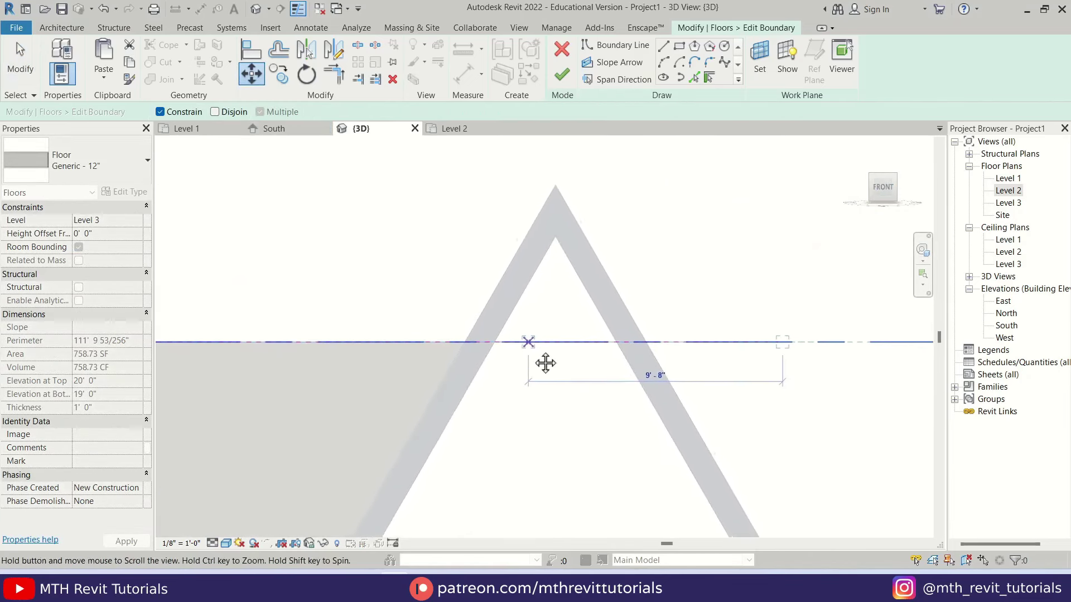
left_click(466, 338)
scroll(557, 399, "down", 2)
left_click(561, 76)
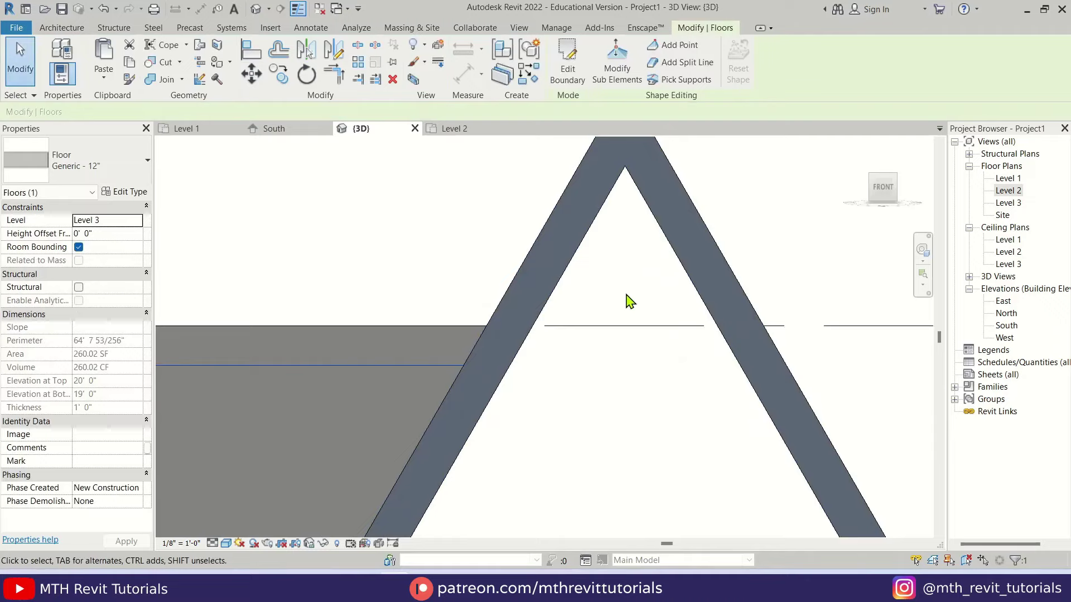
Examine from several angles how the side room and its Level 3 floor meet the A-frame roof
scroll(606, 295, "down", 5)
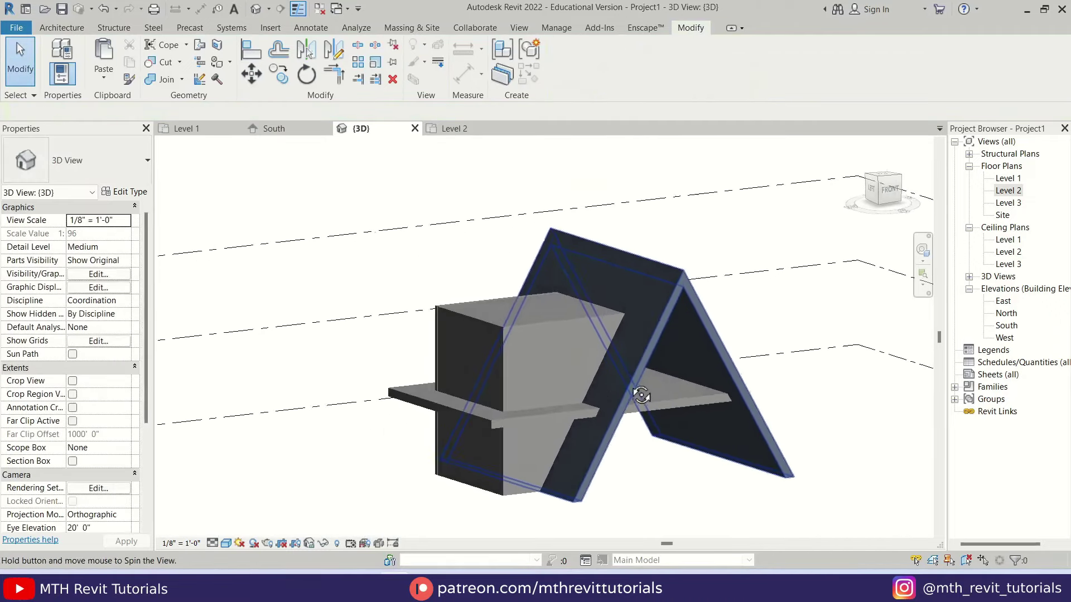
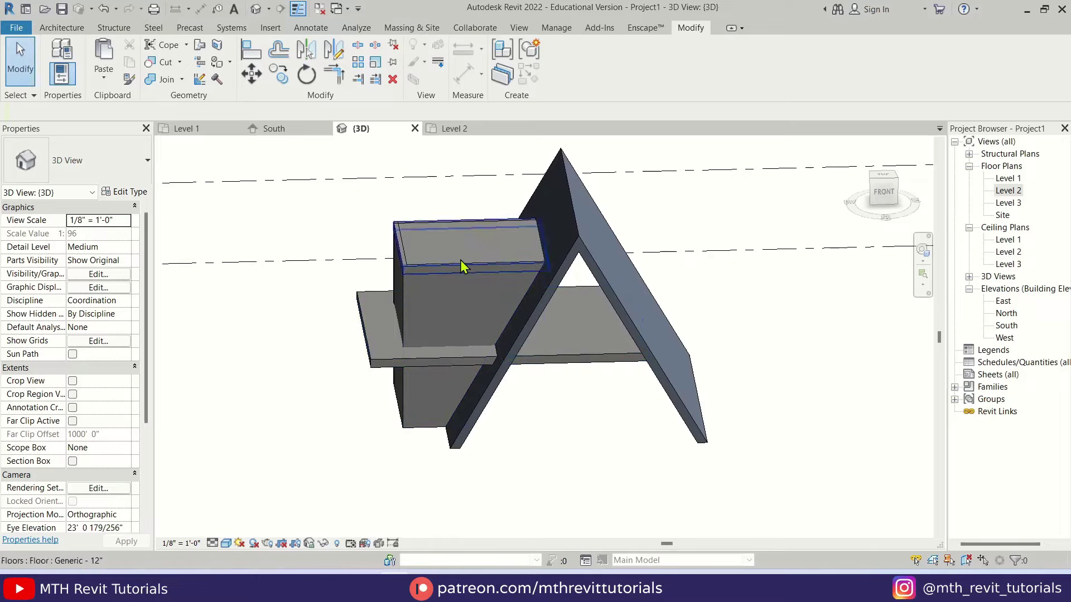
middle_click_drag(467, 265, 508, 385, "shift")
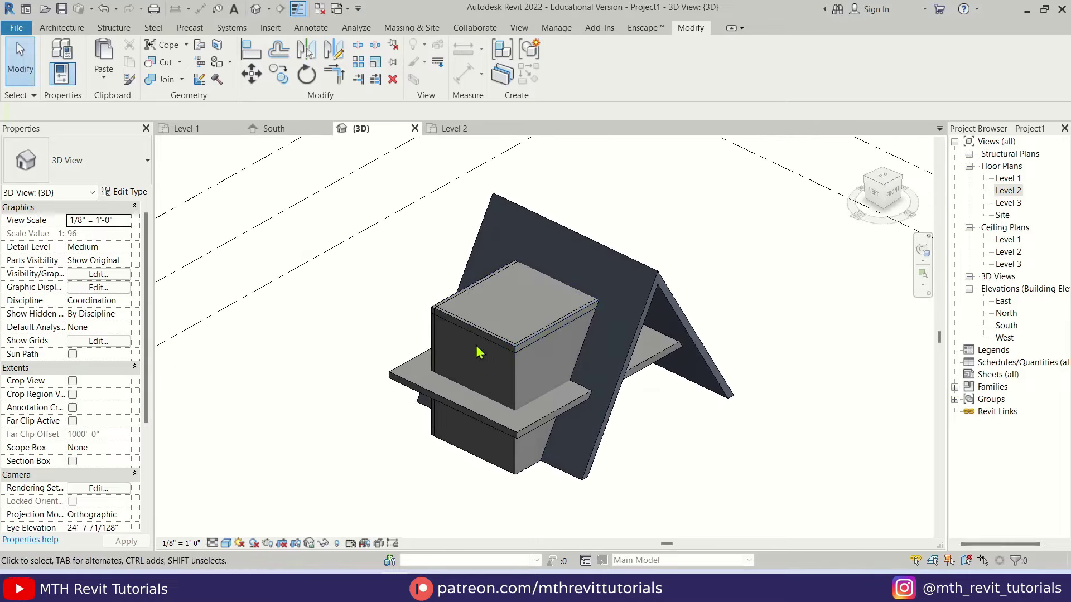
middle_click_drag(481, 352, 514, 384, "shift")
scroll(507, 365, "up", 2)
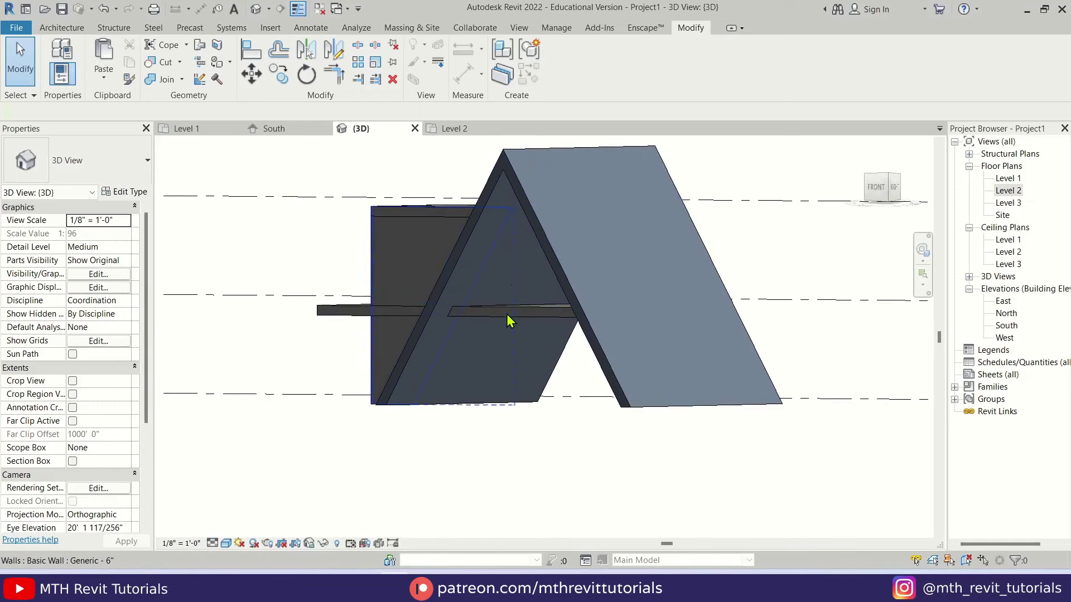
middle_click_drag(494, 285, 561, 394, "shift")
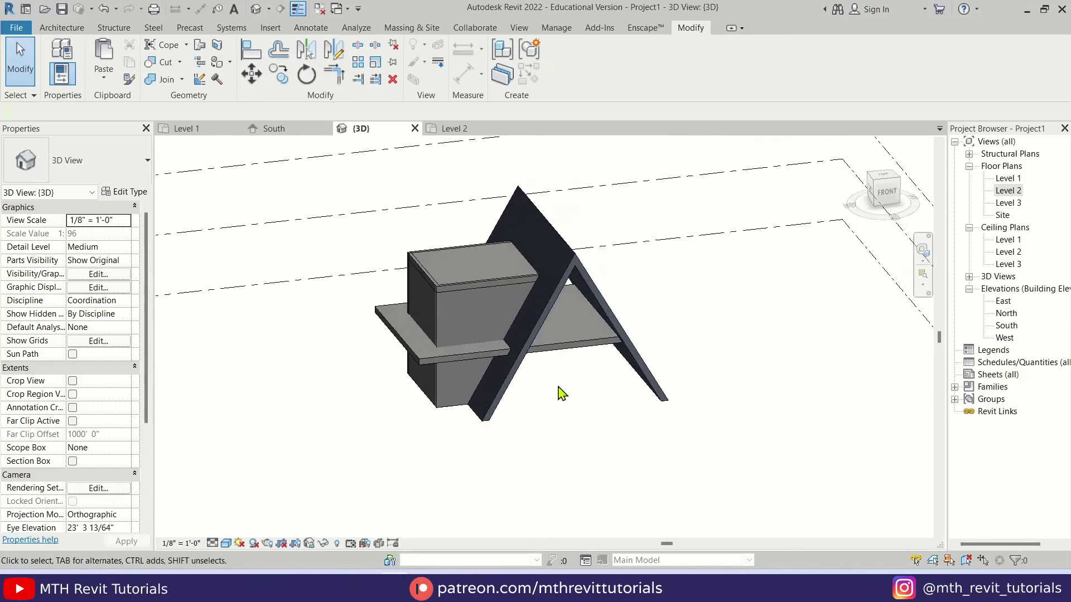
scroll(478, 330, "up", 2)
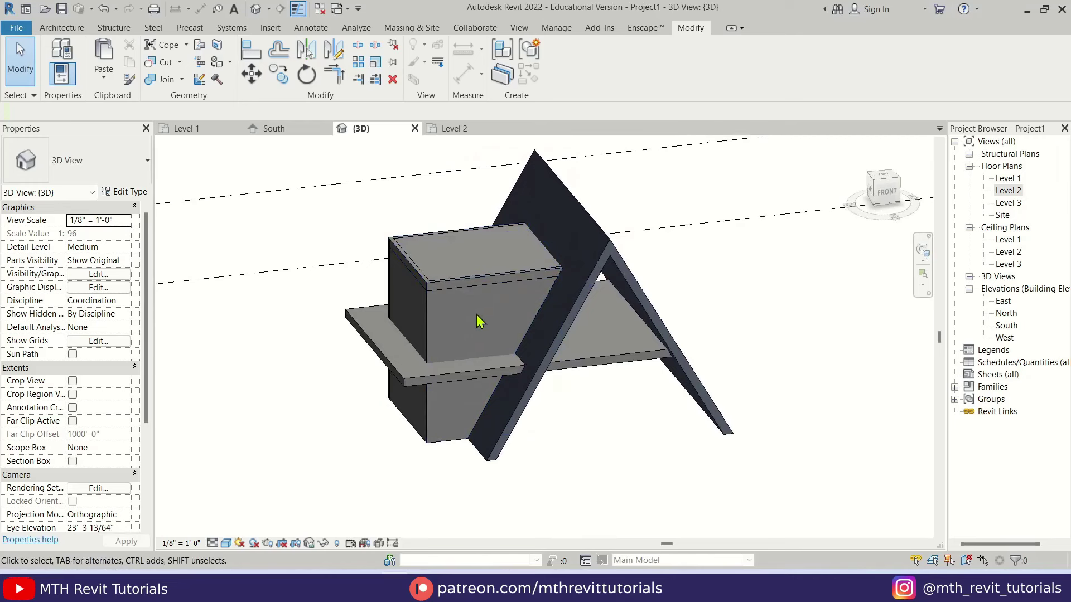
middle_click_drag(762, 327, 702, 273, "shift")
scroll(702, 274, "up", 1)
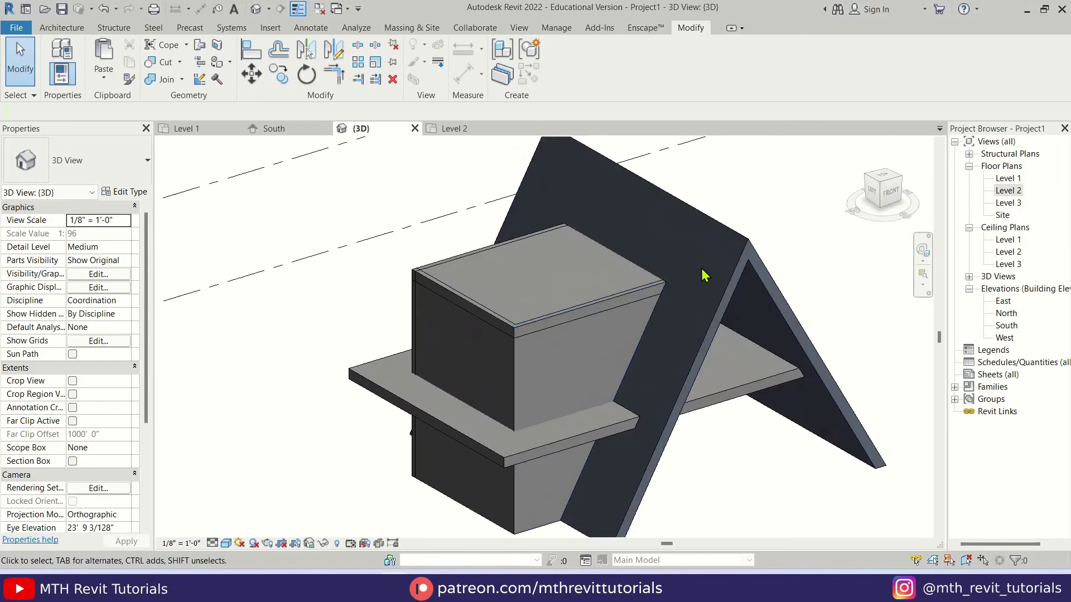
Temporarily isolate the A-frame roof in the 3D view
left_click(728, 239)
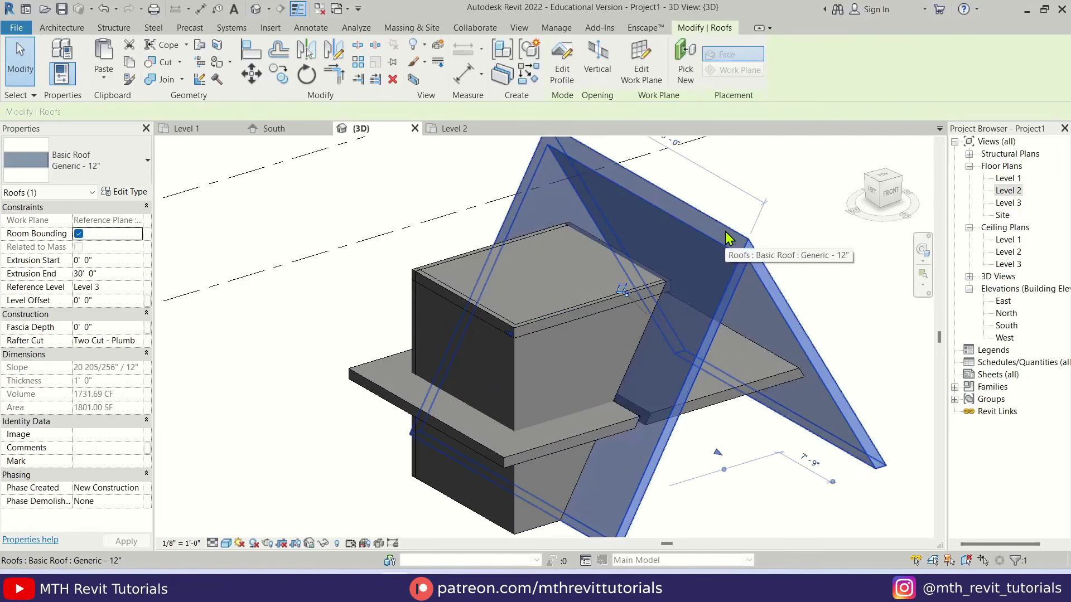
key("h")
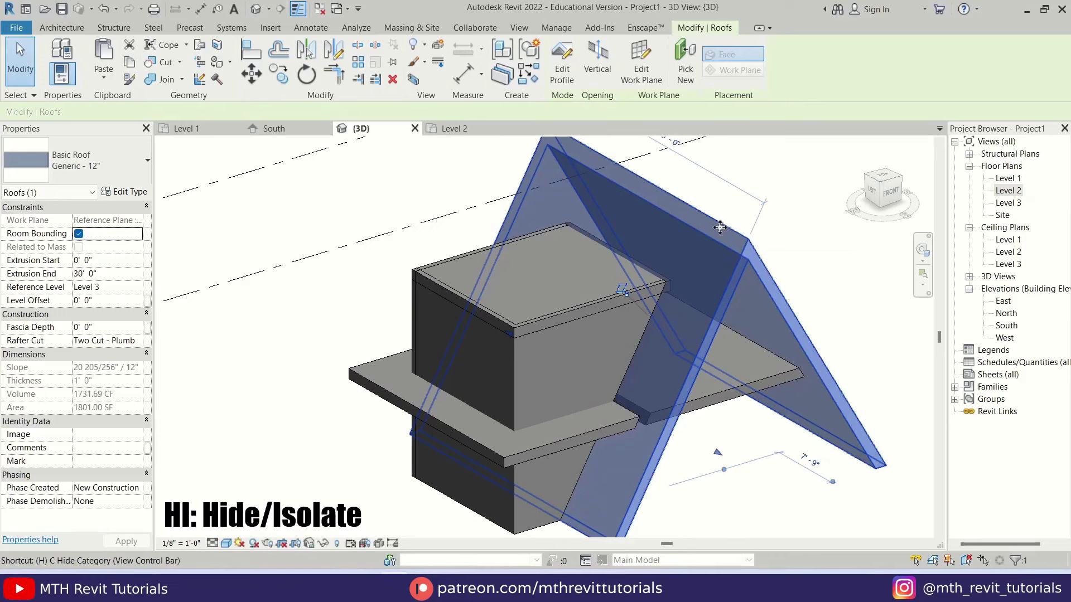
key("i")
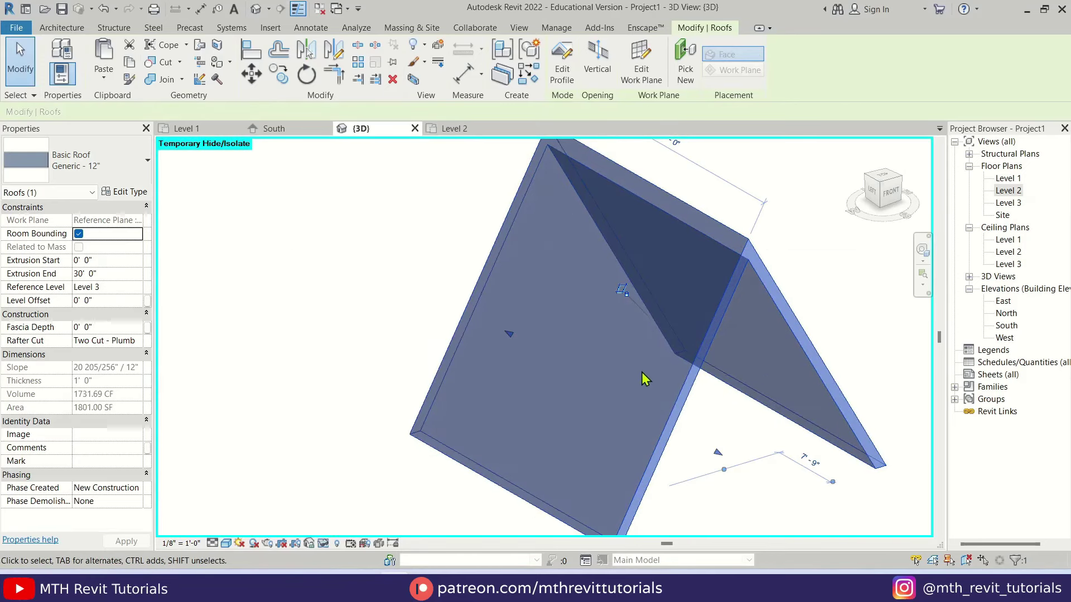
left_click(474, 527)
middle_click_drag(474, 527, 634, 437, "shift")
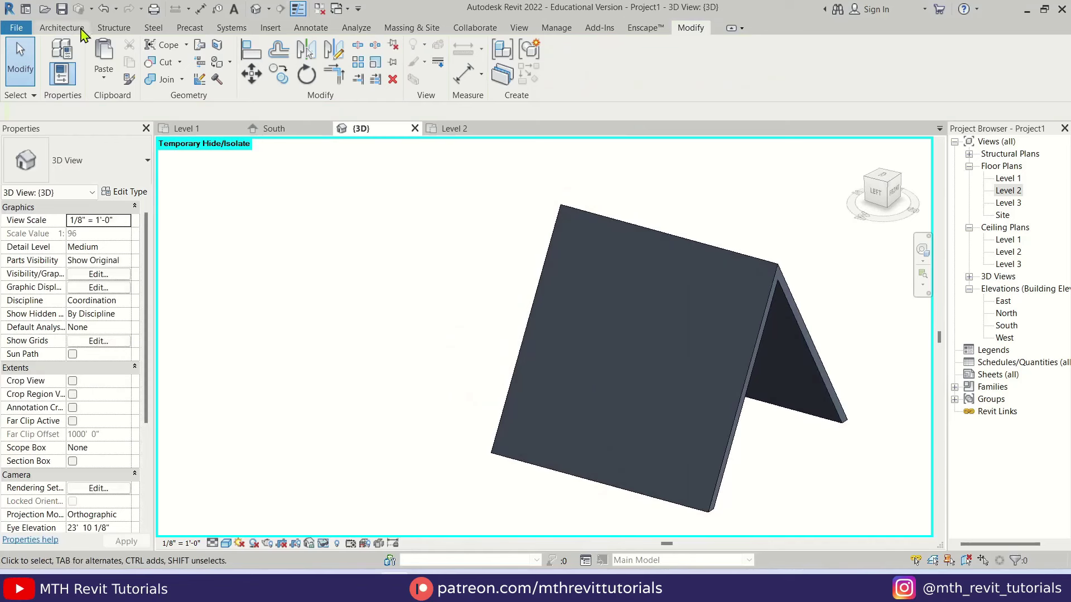
Switch the view to Hidden Line and start a By Face opening on the roof's west slope
left_click(61, 27)
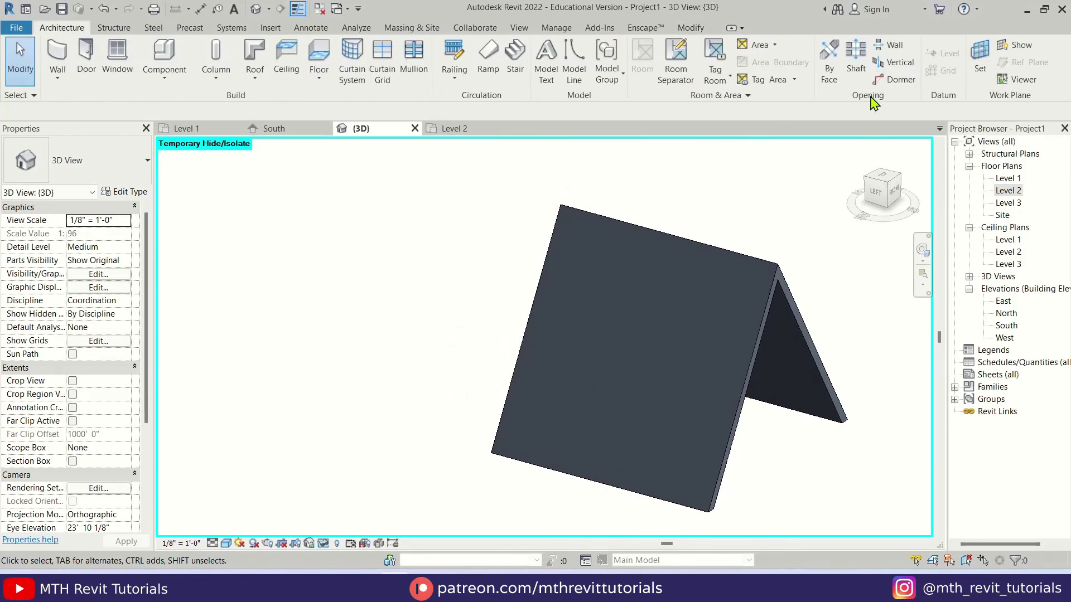
left_click(826, 83)
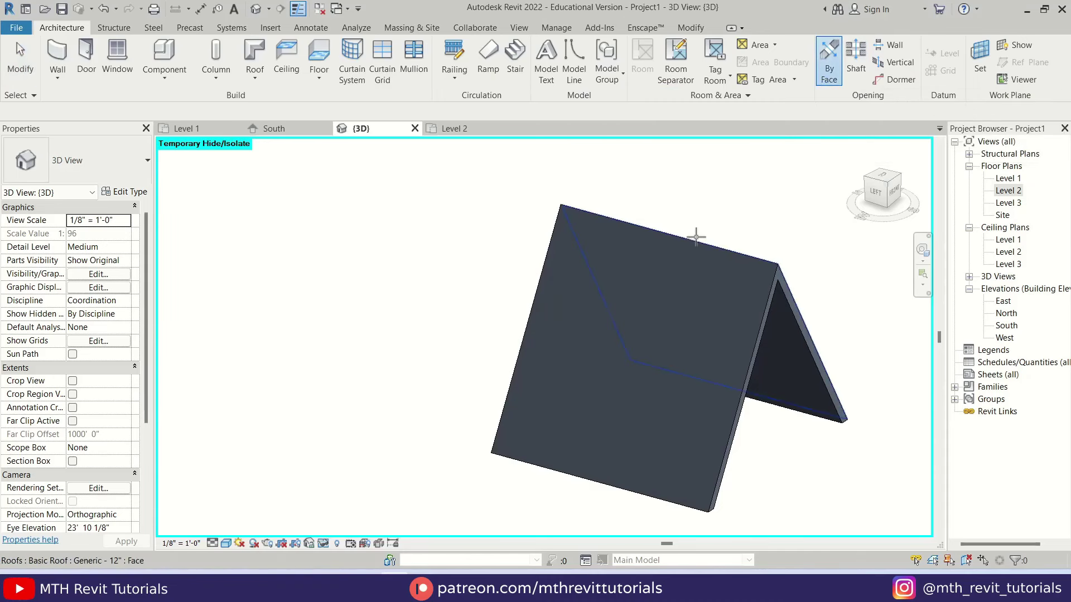
scroll(764, 329, "up", 3)
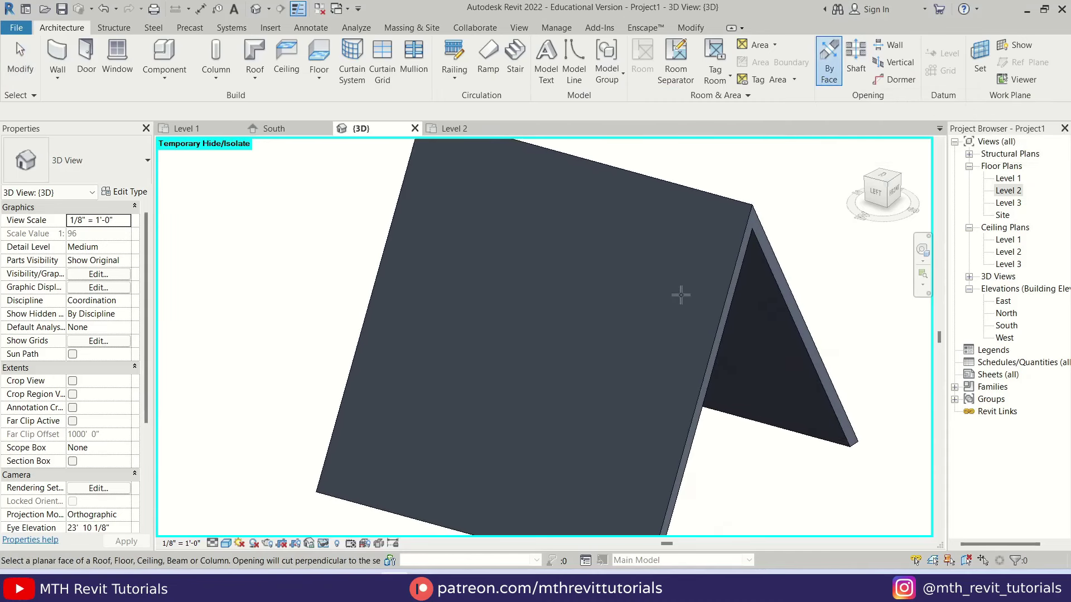
middle_click_drag(670, 321, 711, 191, "shift")
scroll(710, 190, "up", 3)
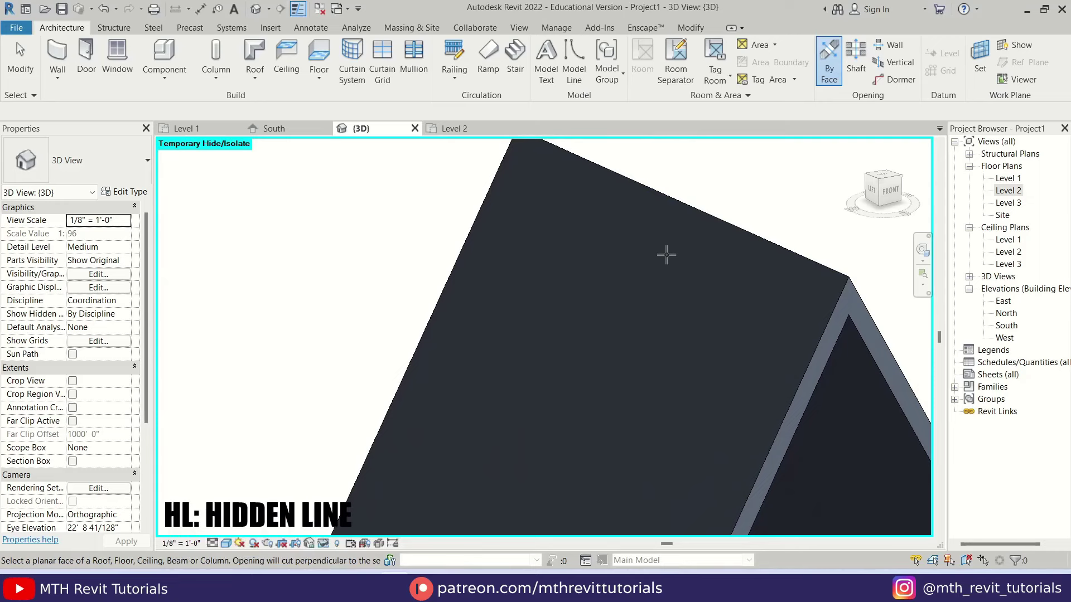
key("h")
key("l")
scroll(677, 186, "down", 3)
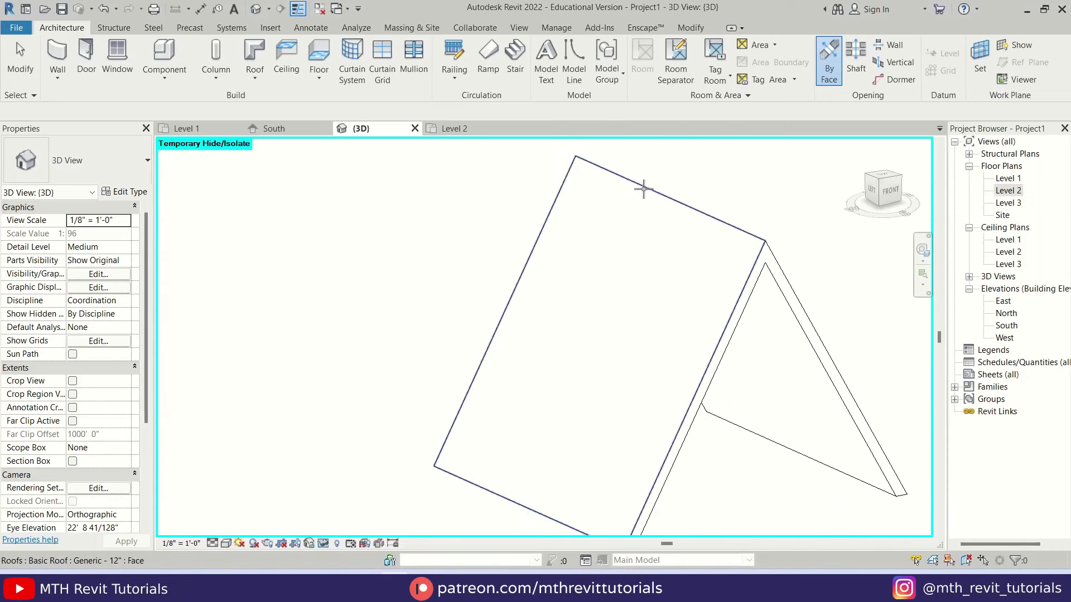
left_click(644, 190)
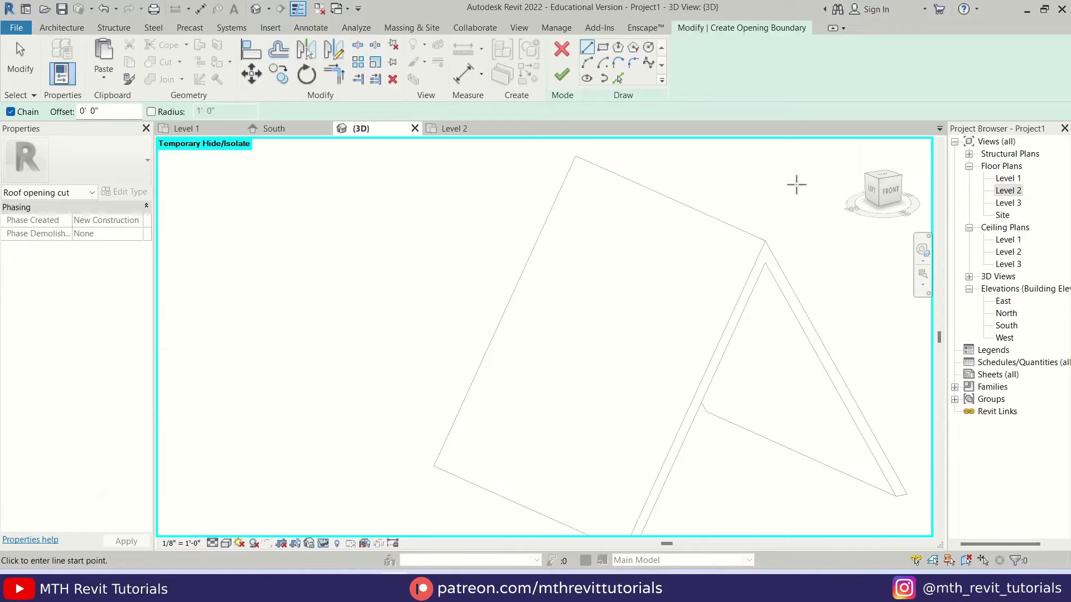
left_click(874, 192)
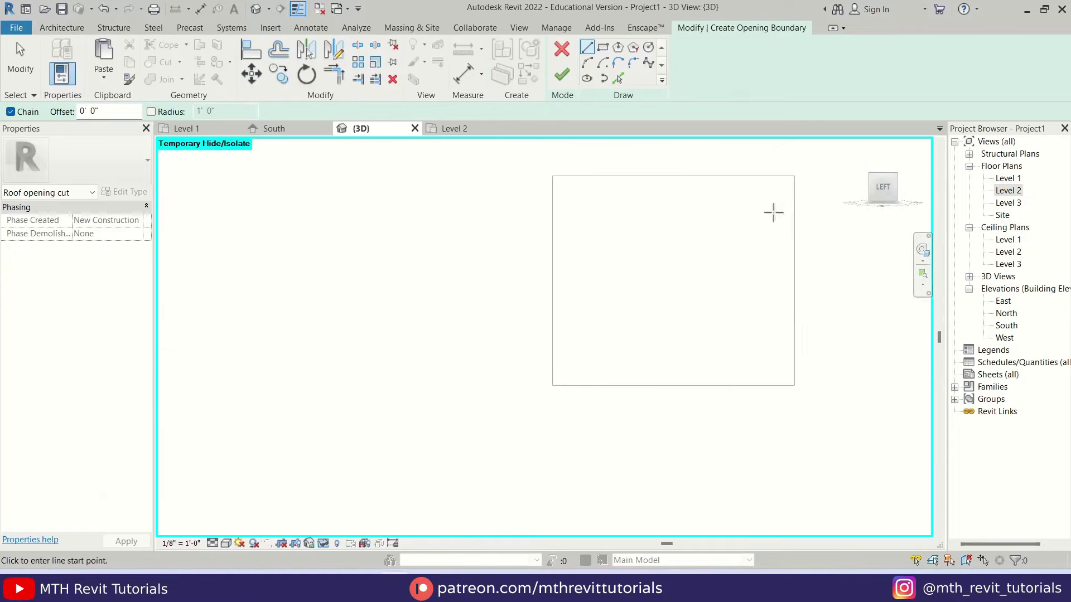
key("p")
key("l")
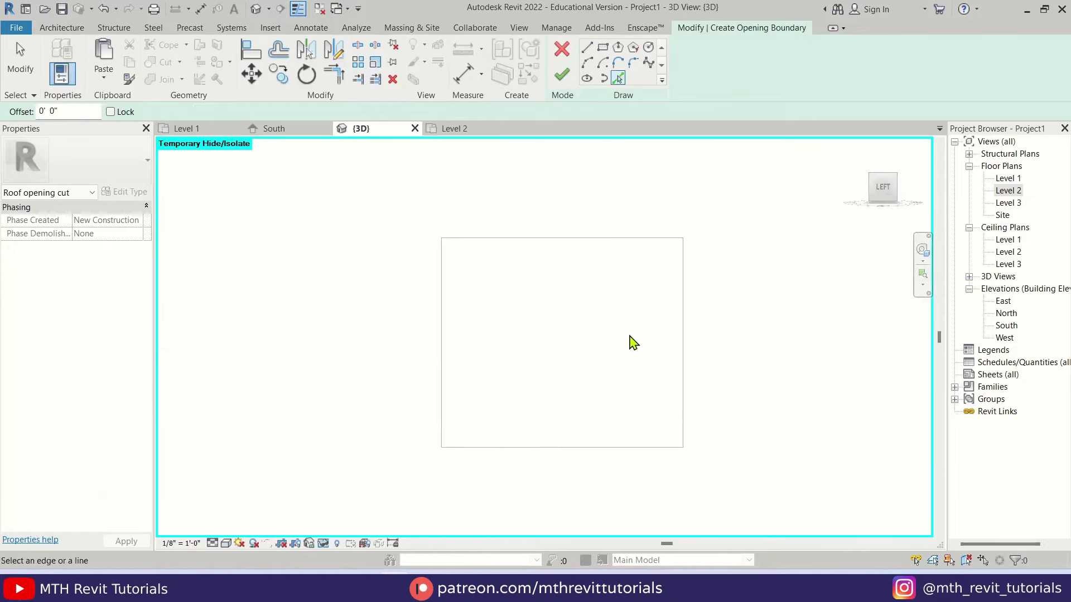
mouse_move(631, 342)
middle_mouse_down("shift")
mouse_move(467, 413)
mouse_move(510, 444)
middle_mouse_up("shift")
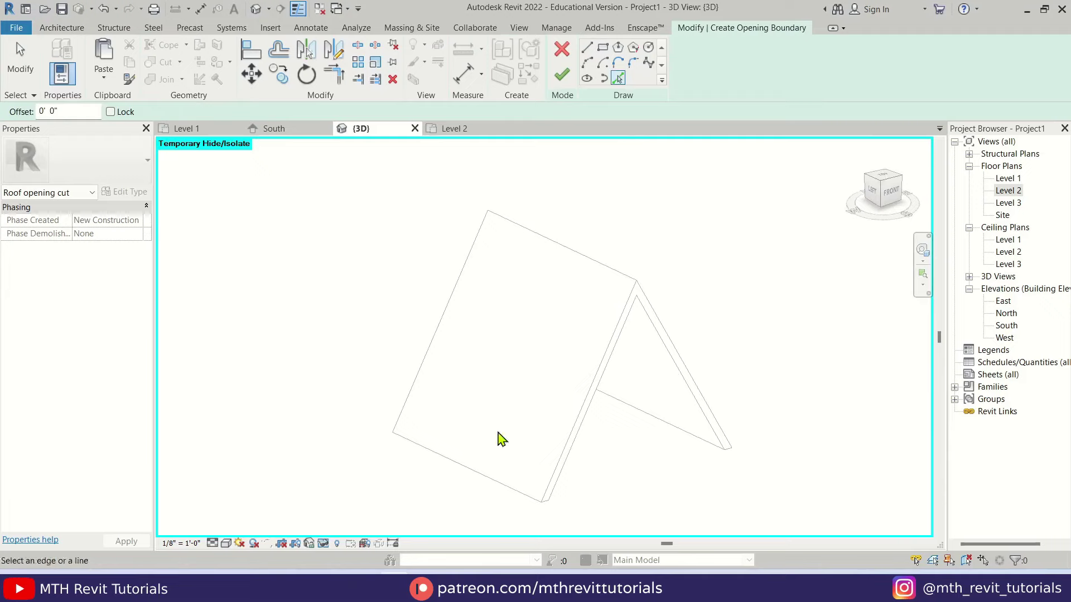
key("Escape")
Reset the temporary isolation to show the whole model around the opening sketch
scroll(502, 440, "up", 1)
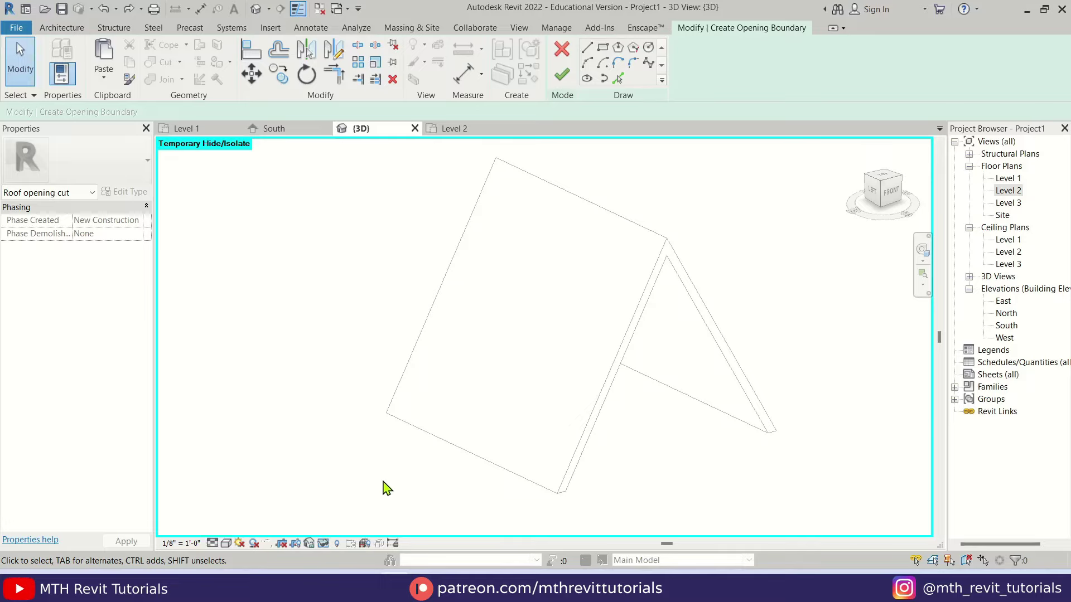
left_click(324, 544)
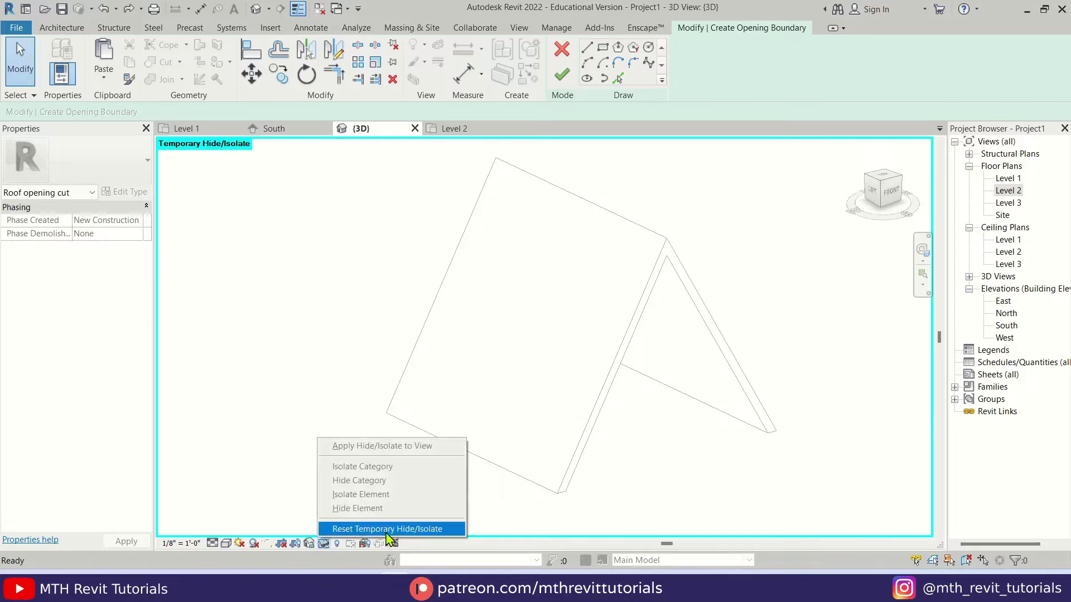
left_click(386, 532)
scroll(574, 270, "up", 3)
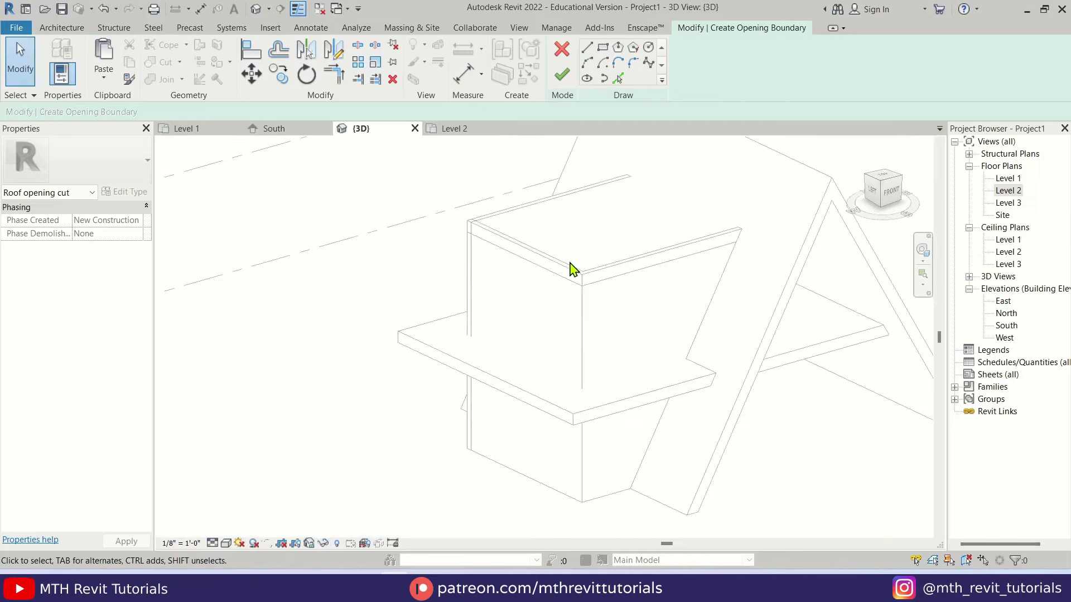
Pick the side room's two side wall edges and its top slab's edge on the roof slope as opening boundary lines
left_click(618, 78)
scroll(675, 371, "up", 2)
left_click(673, 370)
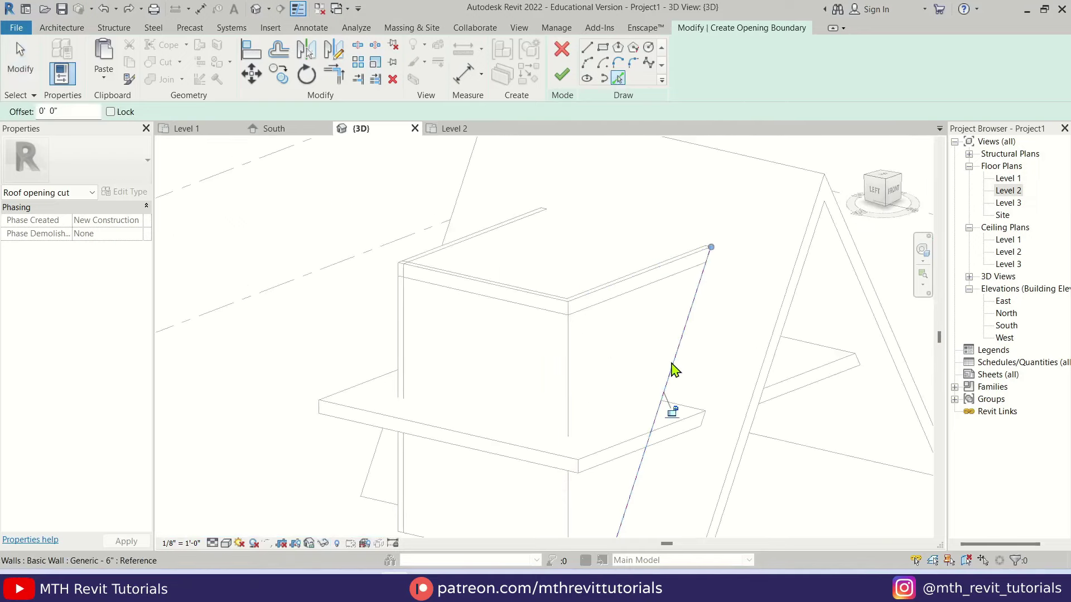
middle_click_drag(659, 352, 628, 370, "shift")
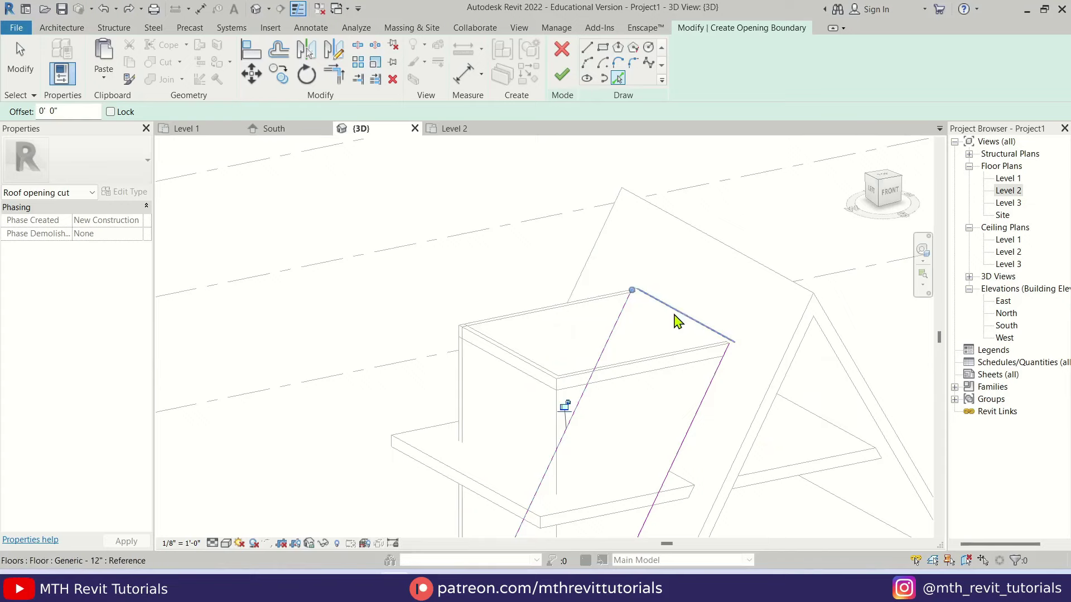
scroll(676, 322, "up", 1)
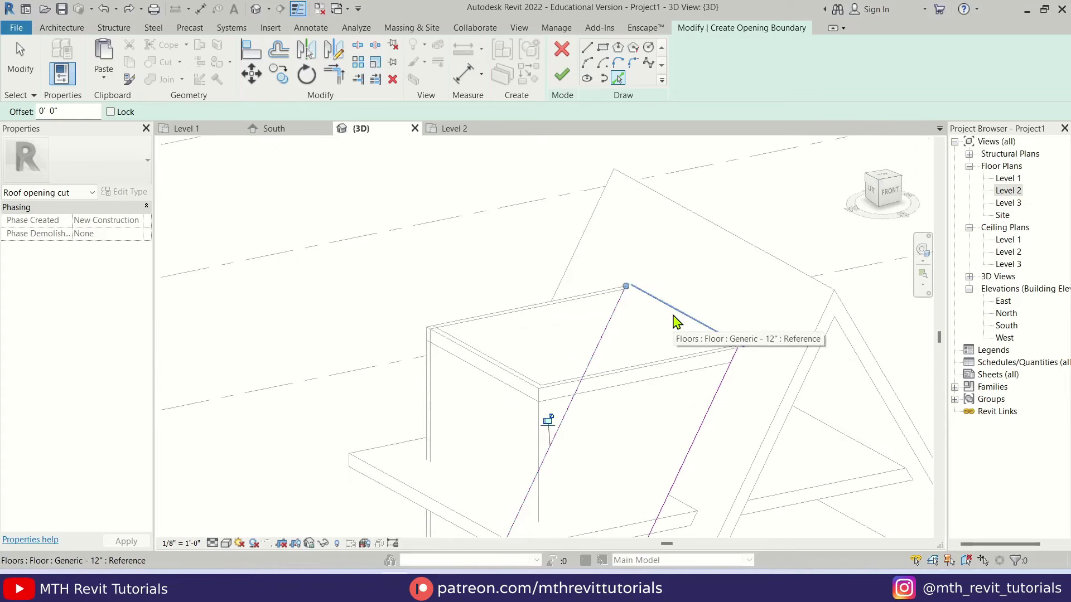
left_click(676, 322)
key("Escape")
Move the opening's upper boundary line down the roof slope to the underside of the side room's top slab
scroll(742, 335, "up", 1)
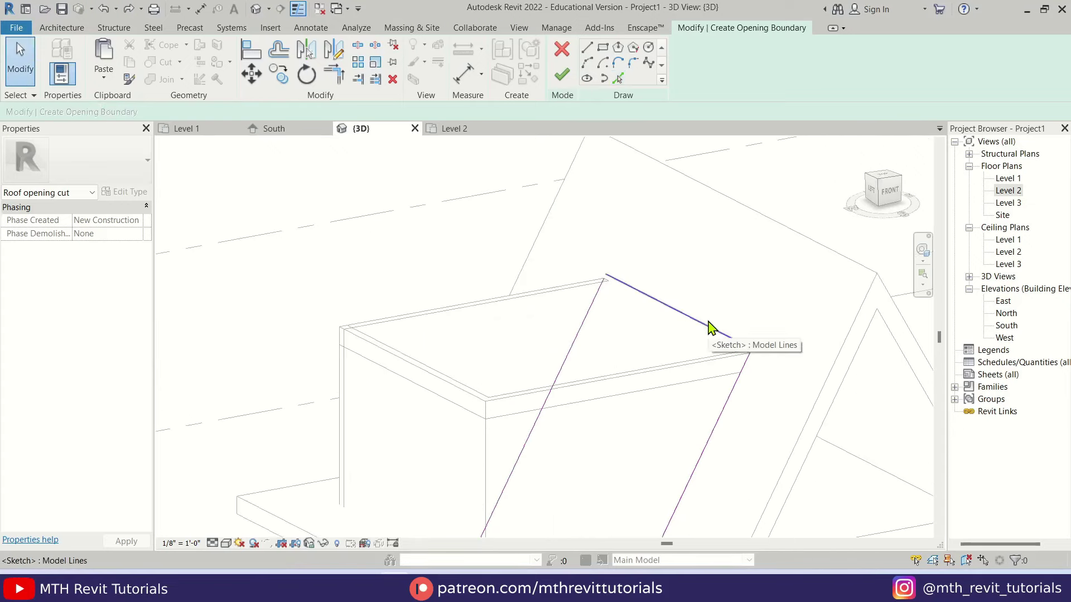
left_click(711, 328)
left_click(888, 196)
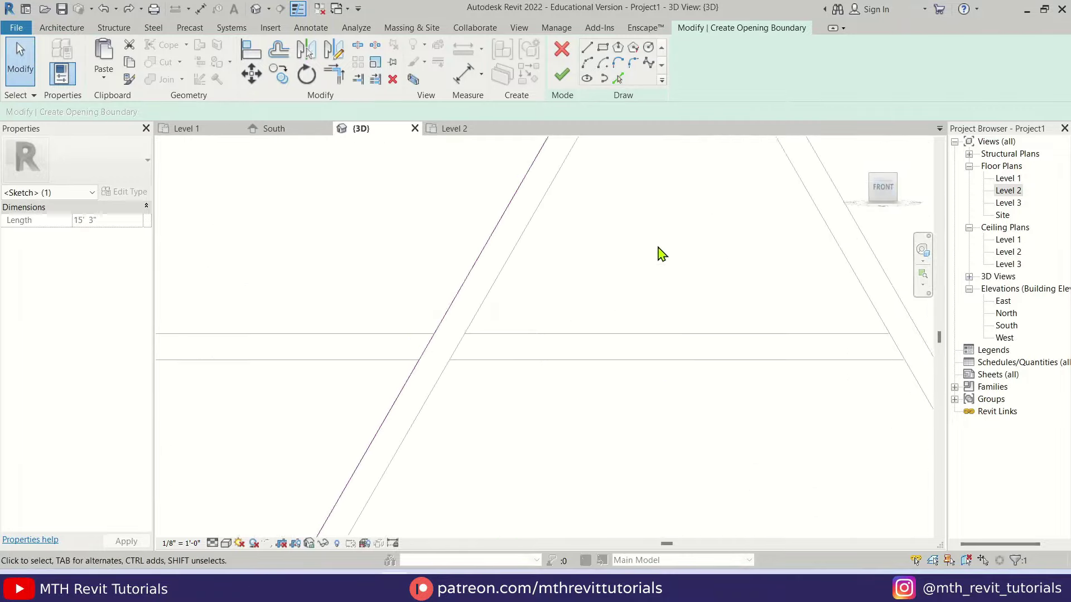
left_click(251, 75)
left_click(574, 340)
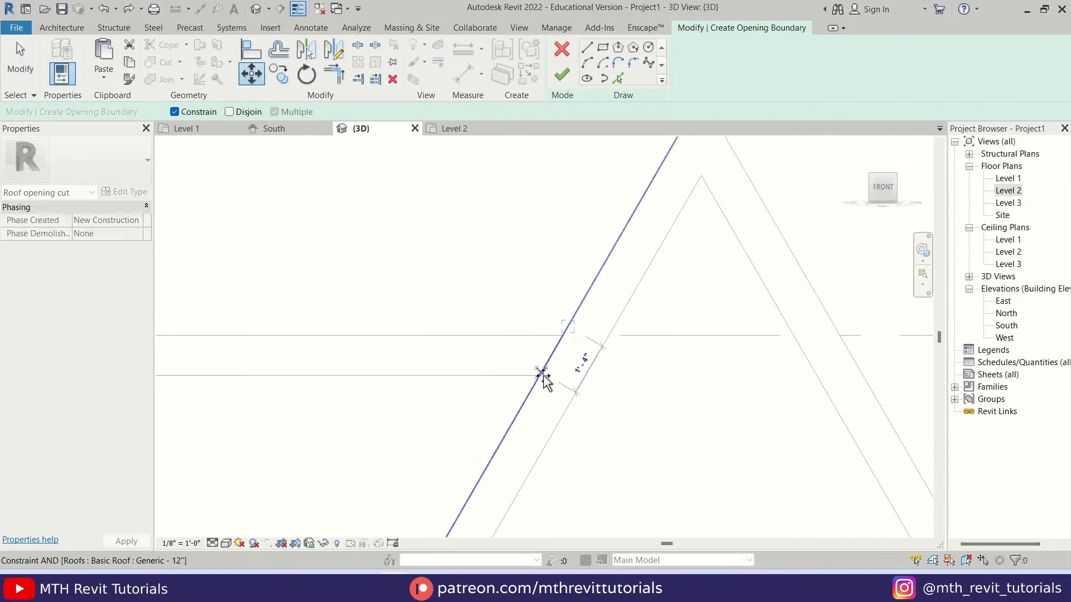
left_click(541, 381)
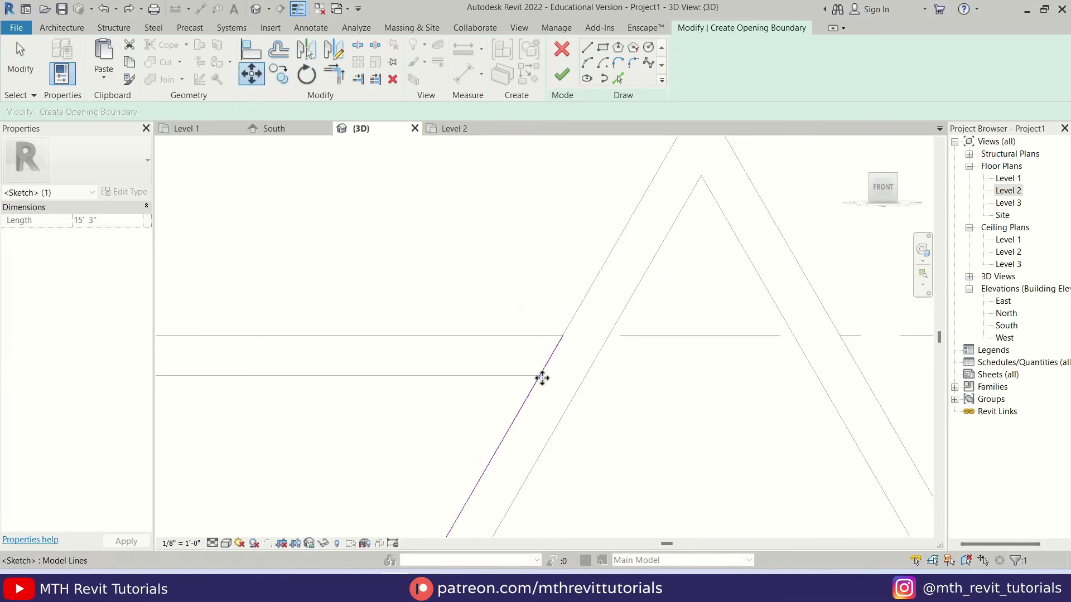
Trim the opening's two side boundary lines to corners with the upper boundary line
mouse_move(540, 377)
middle_mouse_down("shift")
mouse_move(571, 394)
mouse_move(627, 299)
middle_mouse_up("shift")
key("t")
key("r")
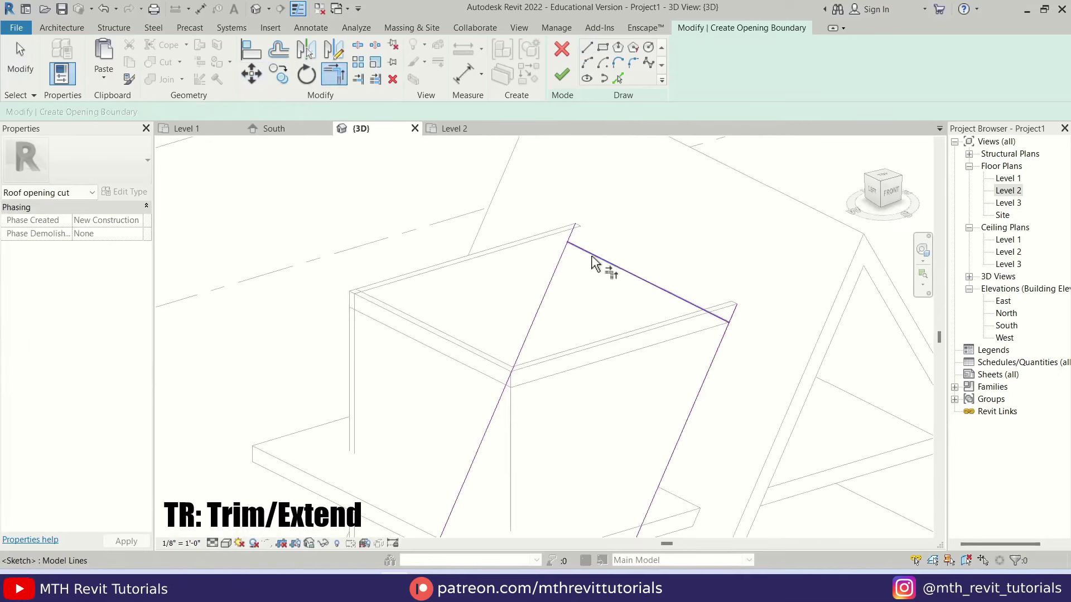
left_click(596, 258)
left_click(559, 270)
left_click(725, 333)
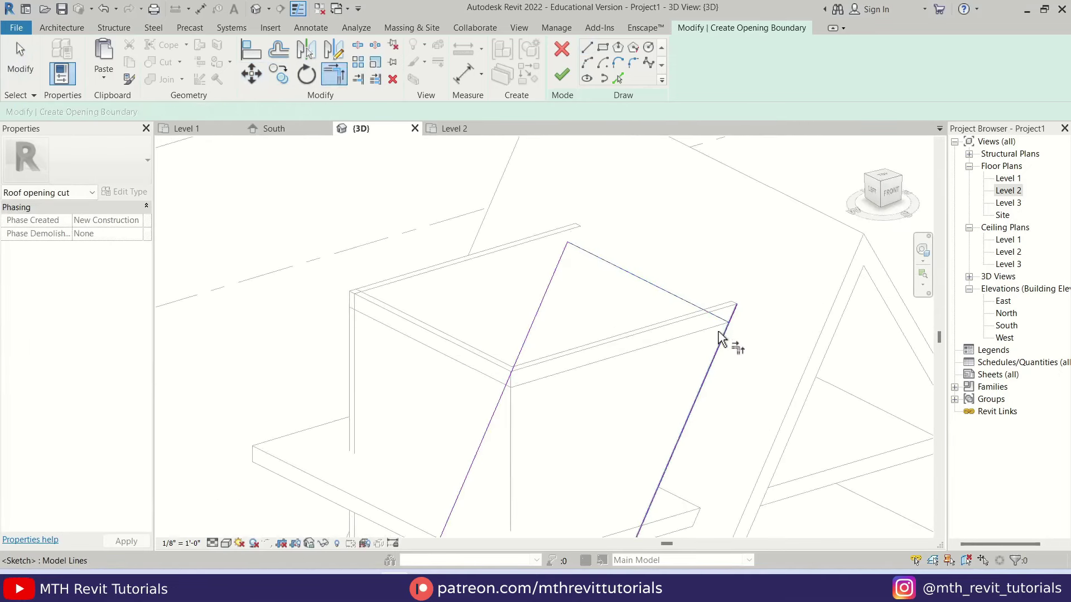
mouse_move(722, 339)
middle_mouse_down()
mouse_move(701, 294)
mouse_move(622, 352)
mouse_move(560, 450)
middle_mouse_up()
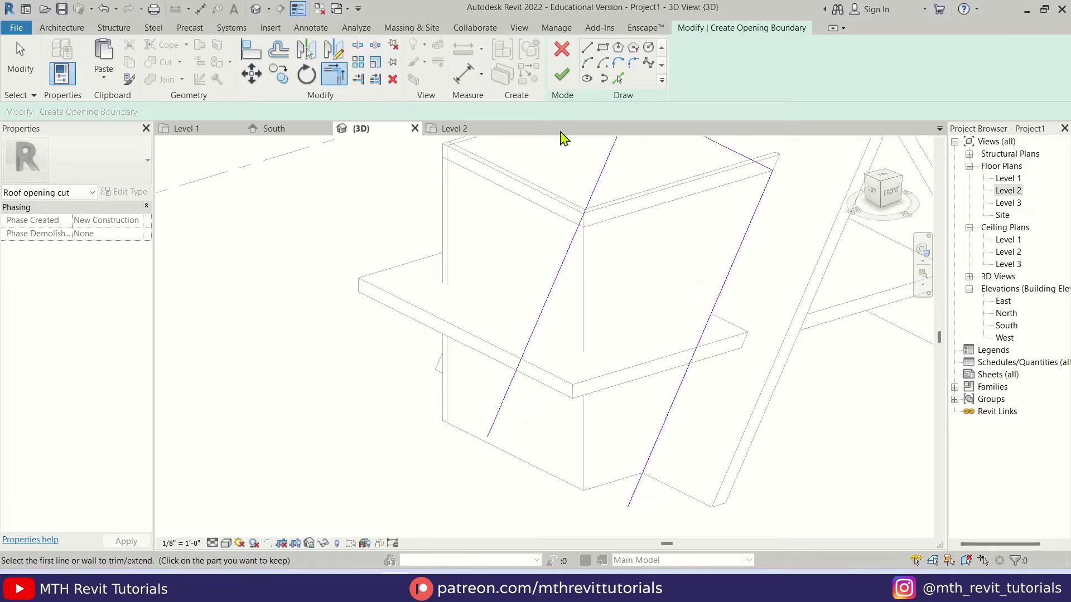
Close the opening boundary with a straight line between the lower ends of the side lines, and finish the opening
left_click(587, 48)
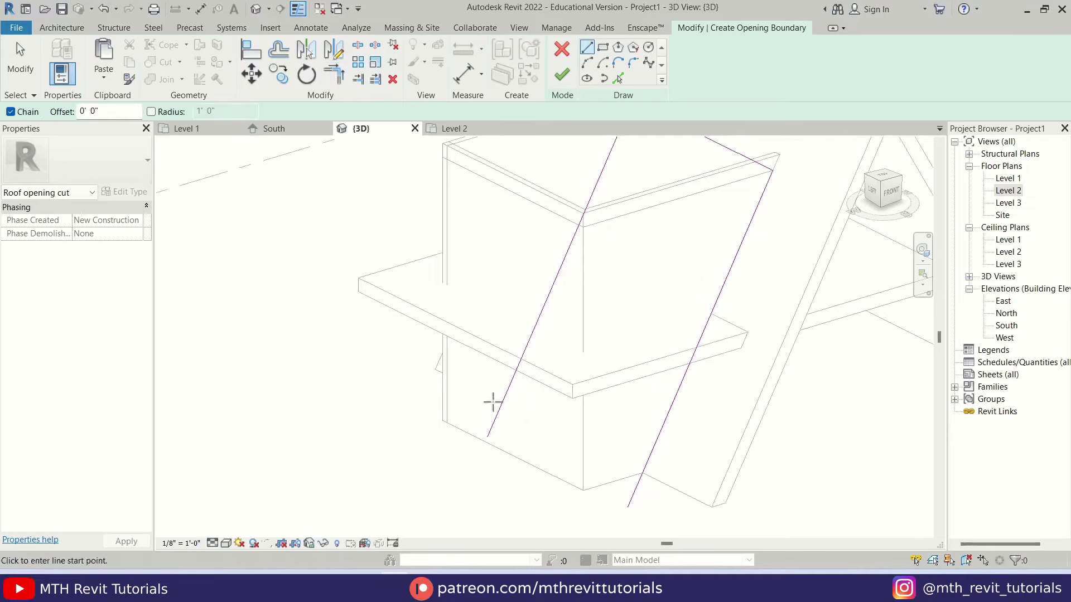
left_click(488, 436)
left_click(627, 506)
left_click(564, 78)
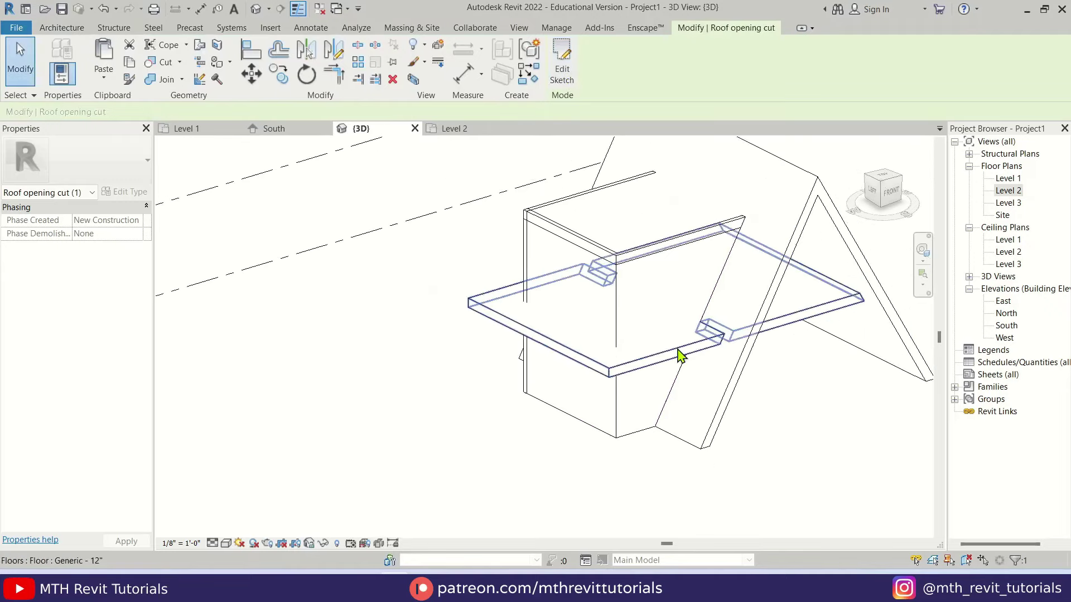
Temporarily isolate the A-frame roof to inspect the new opening, and restore the whole model to view
middle_click_drag(681, 353, 619, 424, "shift")
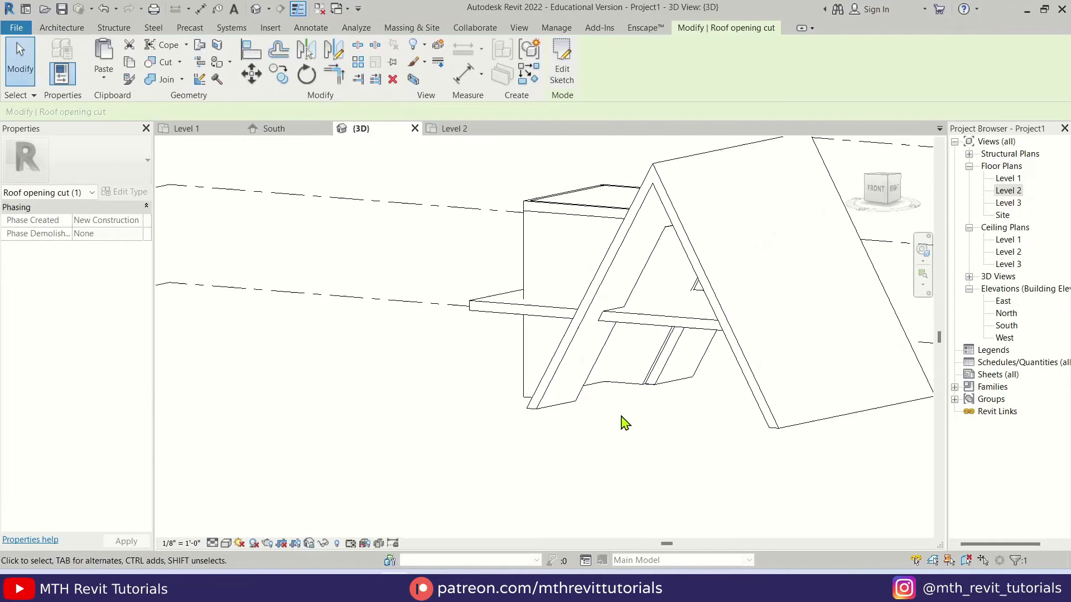
left_click(569, 357)
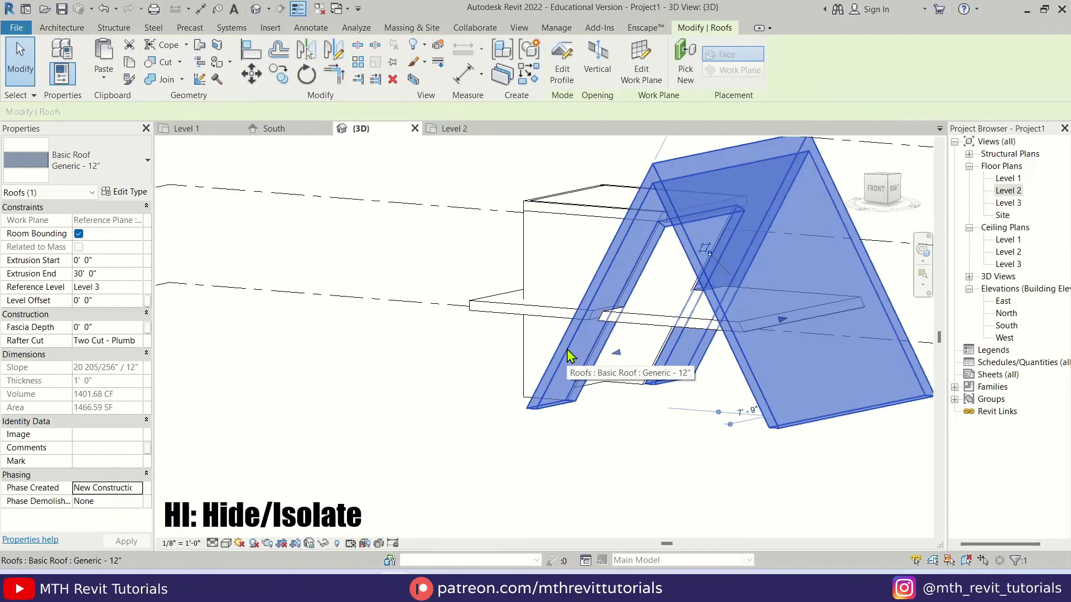
key("h")
key("i")
key("Escape")
mouse_move(509, 437)
middle_mouse_down("shift")
mouse_move(681, 518)
mouse_move(575, 368)
mouse_move(639, 426)
mouse_move(707, 454)
mouse_move(835, 368)
mouse_move(613, 479)
mouse_move(564, 424)
mouse_move(555, 462)
middle_mouse_up("shift")
key("w")
key("f")
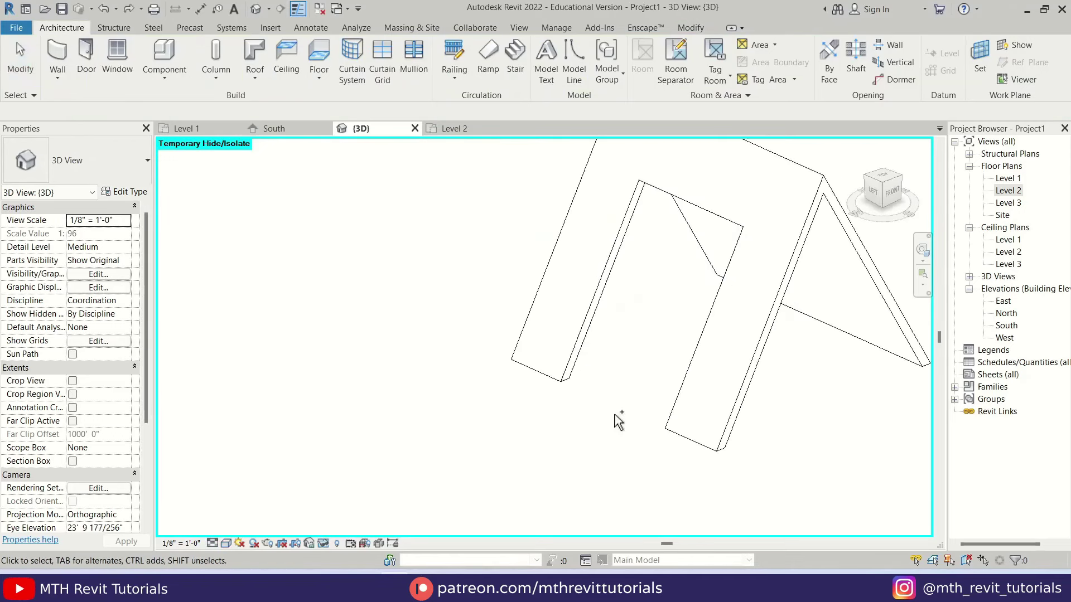
key("ctrl+z")
middle_click_drag(642, 456, 711, 257, "shift")
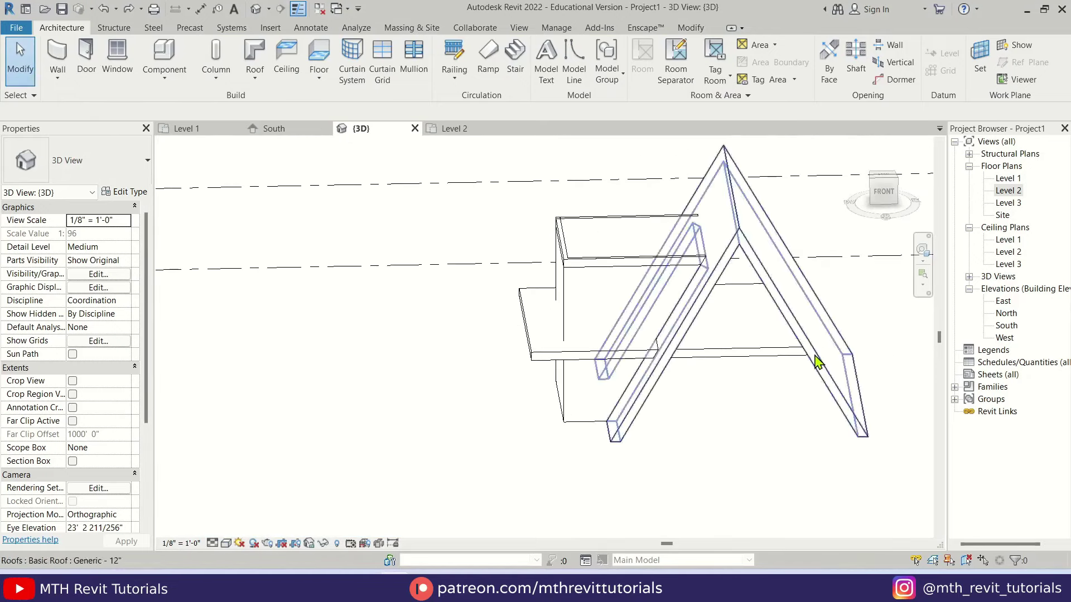
middle_click_drag(700, 449, 776, 369, "shift")
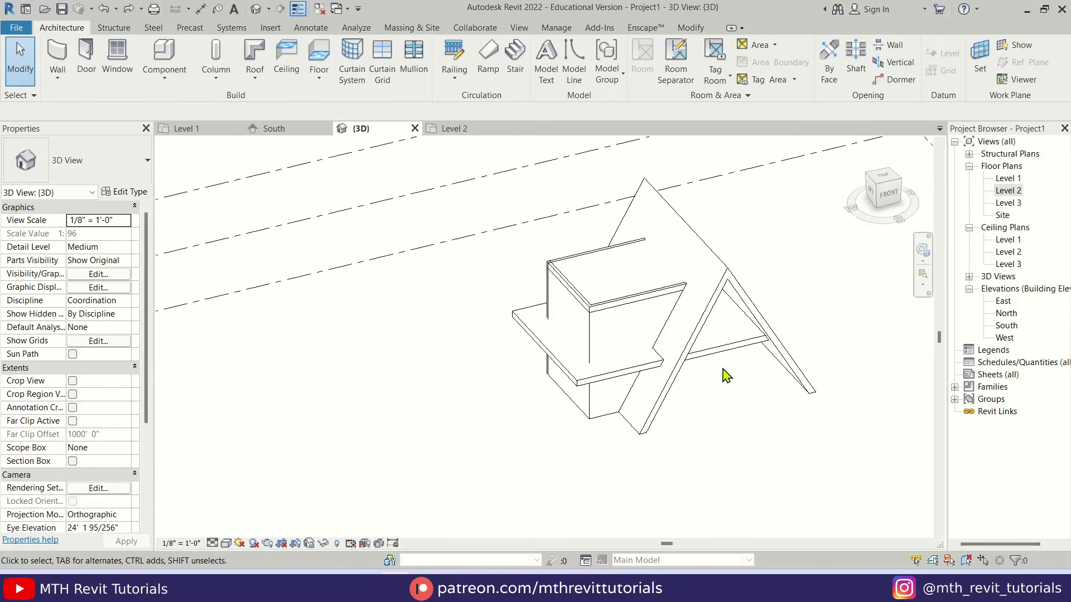
Create a rectangular Generic - 12" floor of about 3051 SF on Level 1, extending beyond the cabin footprint on all sides
left_click(1006, 180)
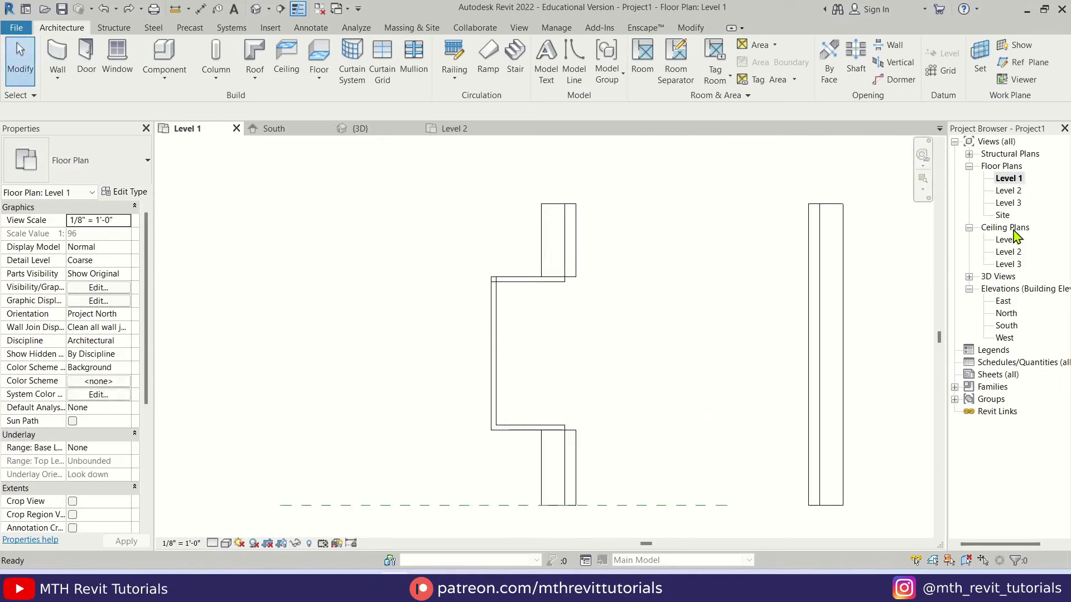
left_click(320, 53)
left_click(685, 49)
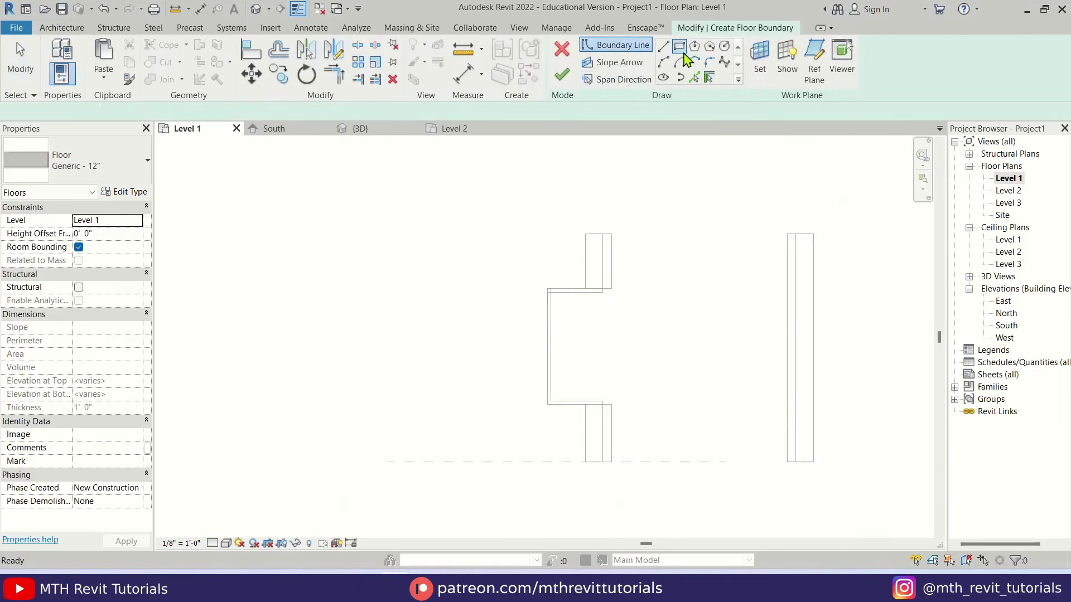
scroll(633, 313, "down", 3)
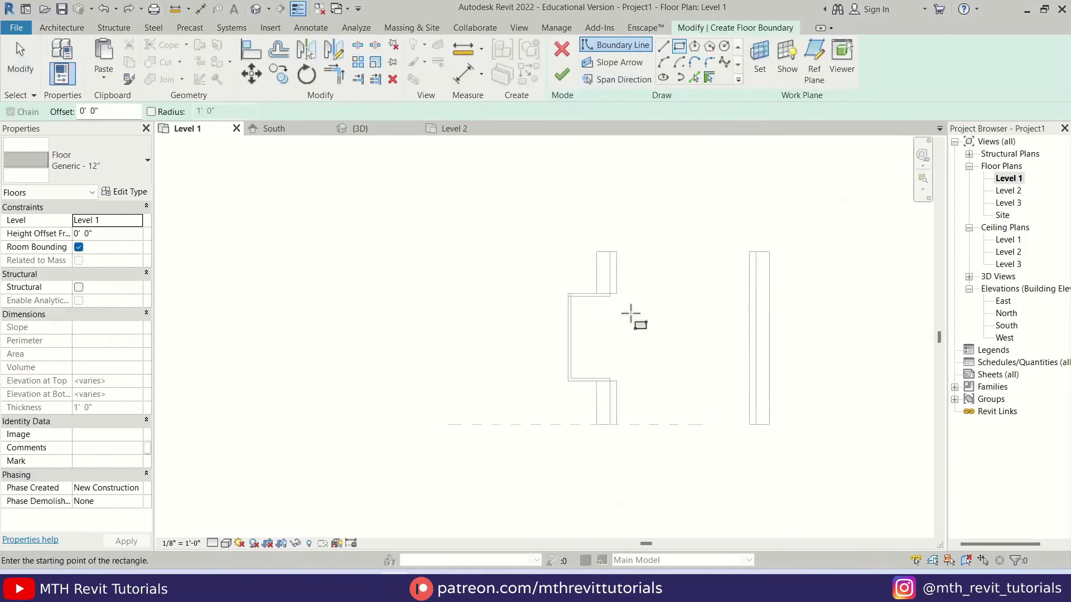
left_click(750, 226)
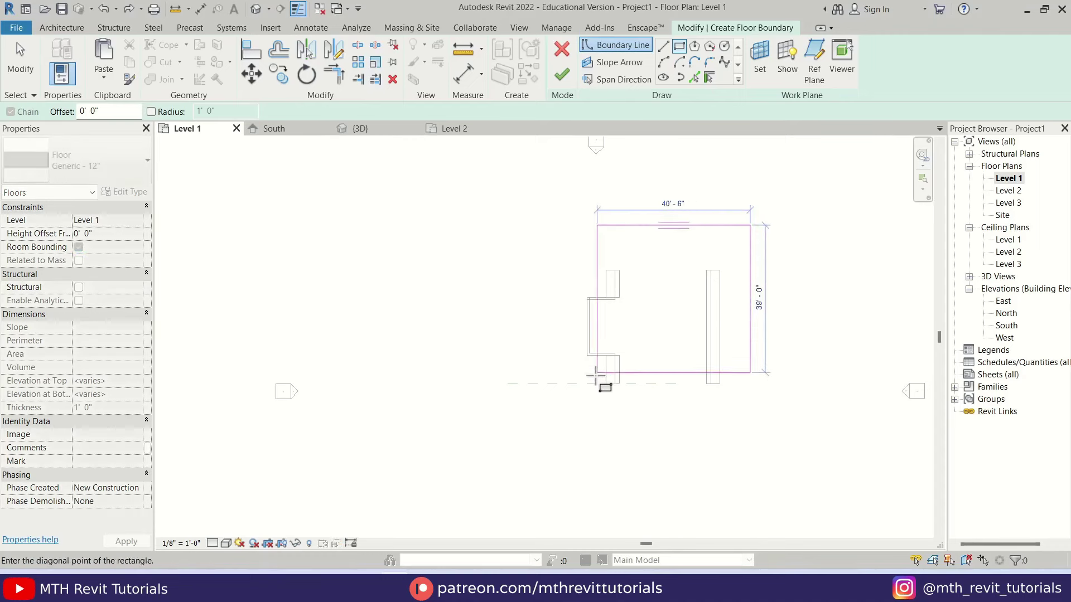
left_click(536, 430)
key("Escape")
key("Escape")
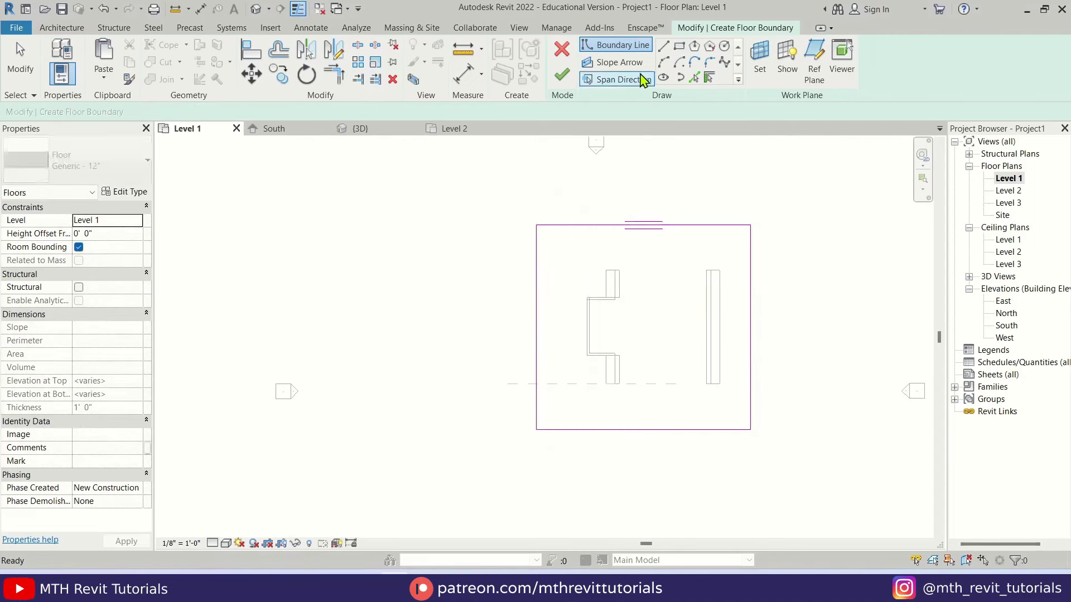
left_click(562, 74)
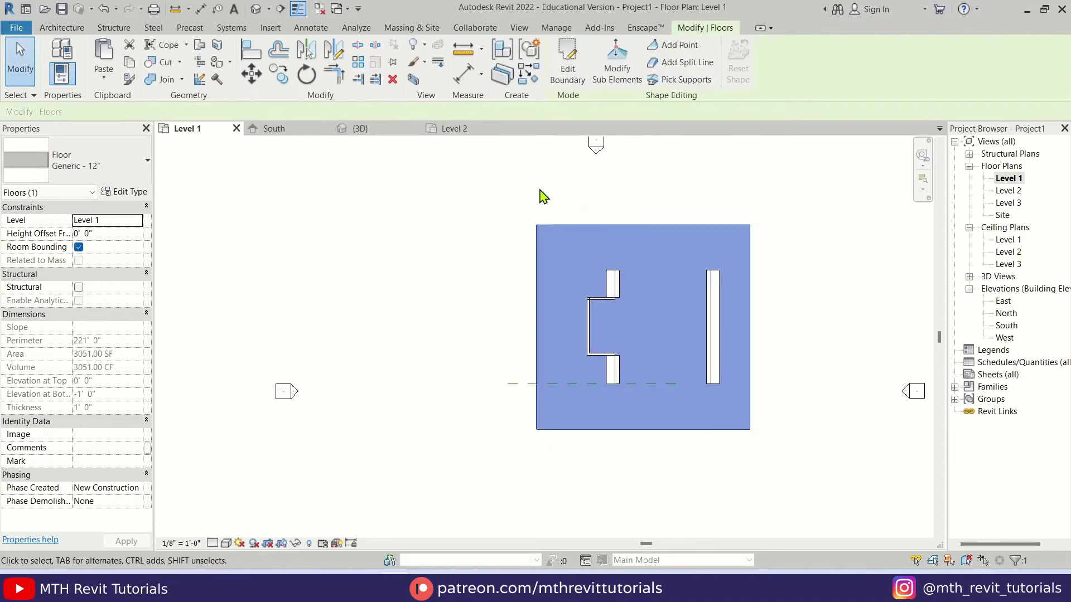
Examine in 3D how the ground floor slab sits beneath the A-frame roof and the side room
left_click(257, 9)
middle_click_drag(745, 484, 741, 402, "shift")
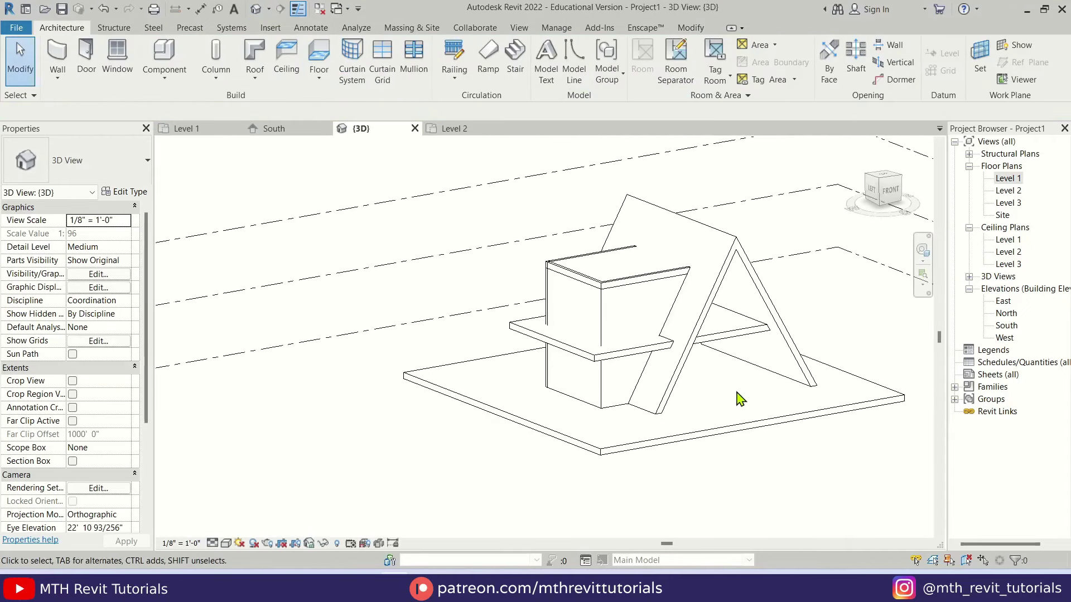
scroll(741, 401, "up", 3)
middle_click_drag(684, 367, 710, 373, "shift")
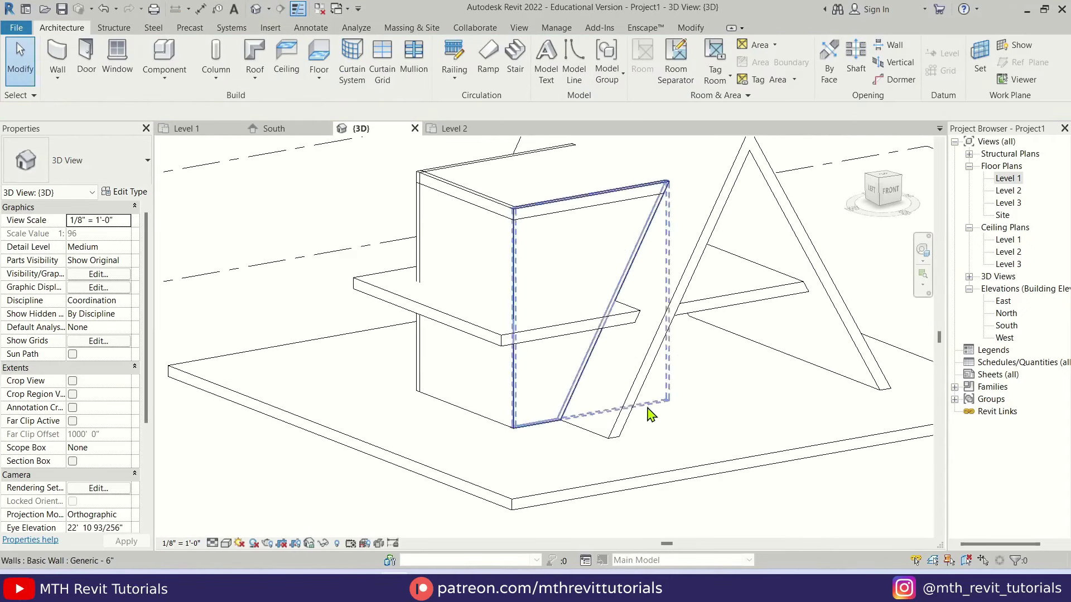
middle_click_drag(650, 411, 671, 443, "shift")
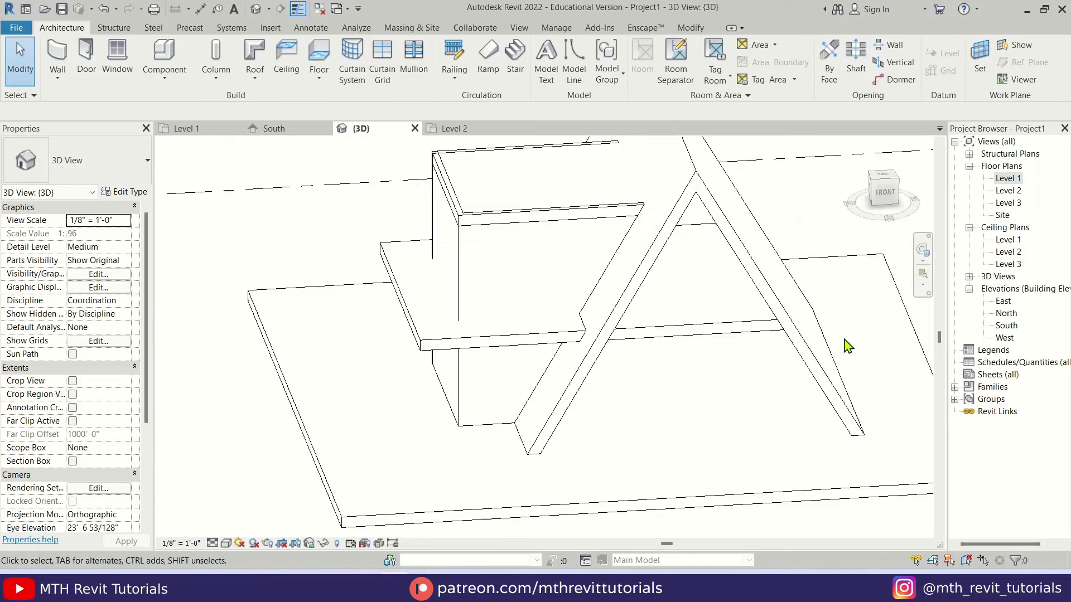
Start placing a wall in the Level 1 floor plan using the Curtain Wall 1 type
double_click(1006, 179)
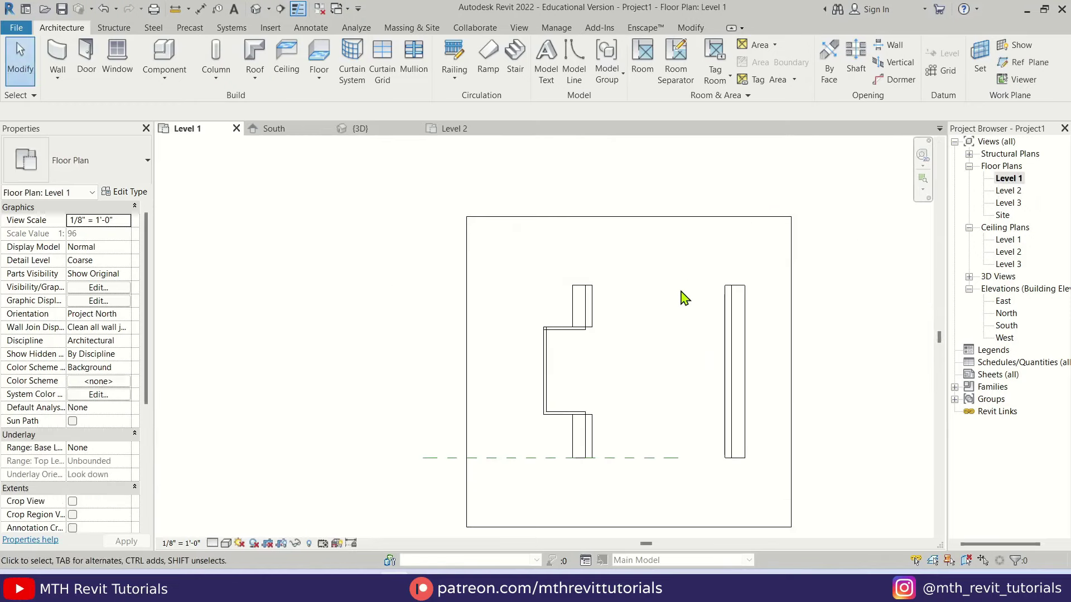
left_click(61, 64)
left_click(105, 165)
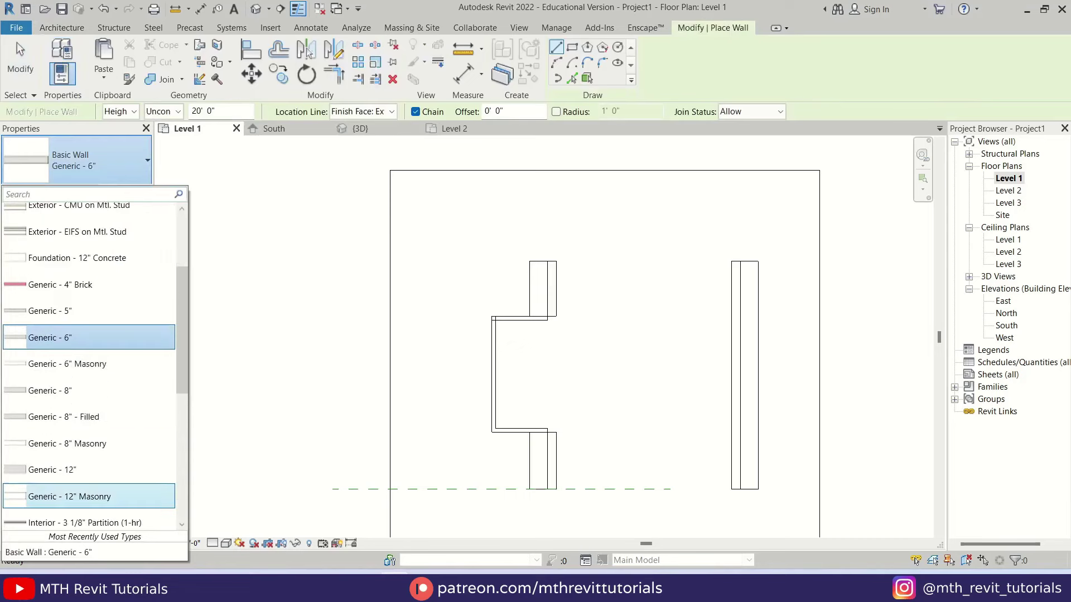
scroll(132, 435, "down", 4)
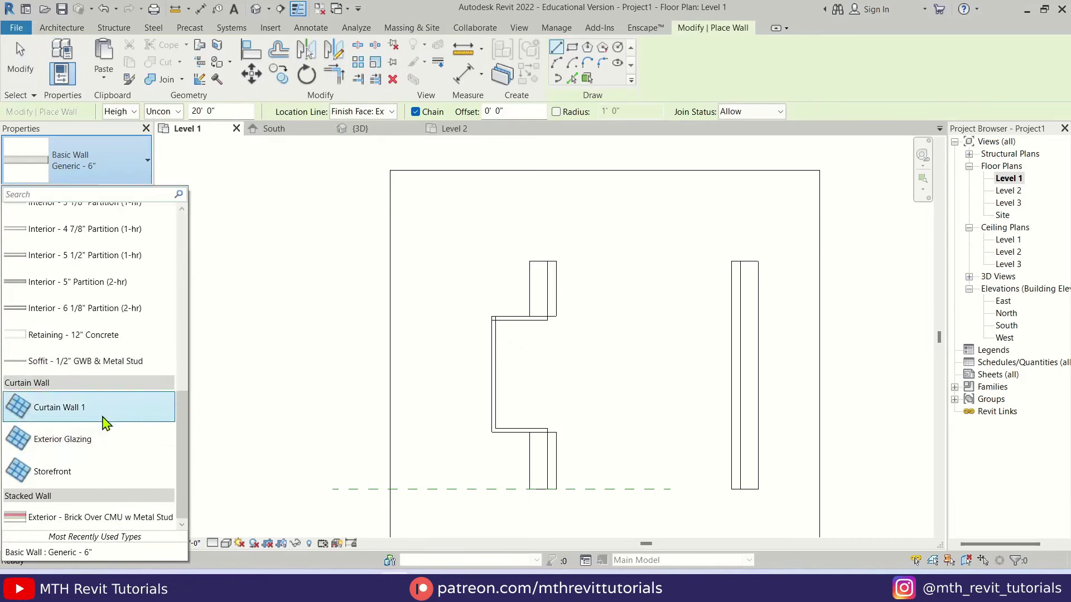
left_click(105, 422)
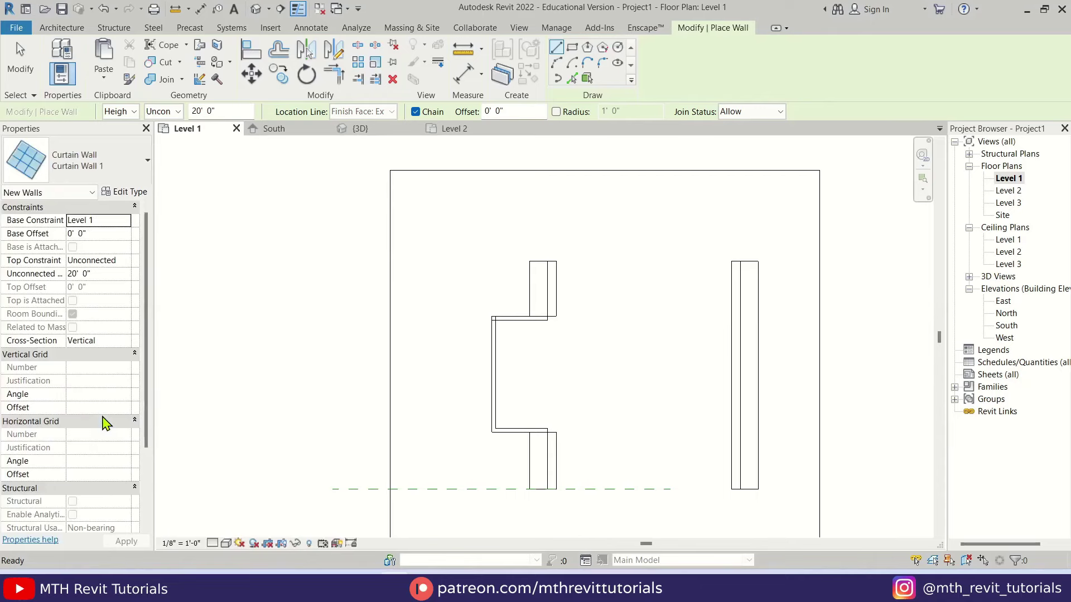
middle_click_drag(617, 514, 586, 503)
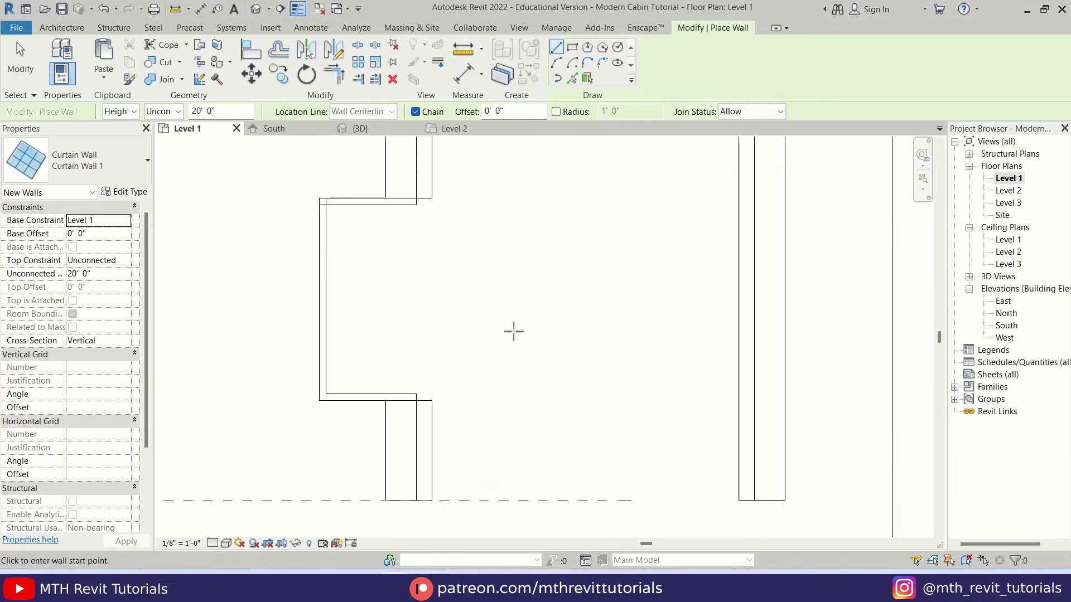
middle_click_drag(511, 329, 615, 412)
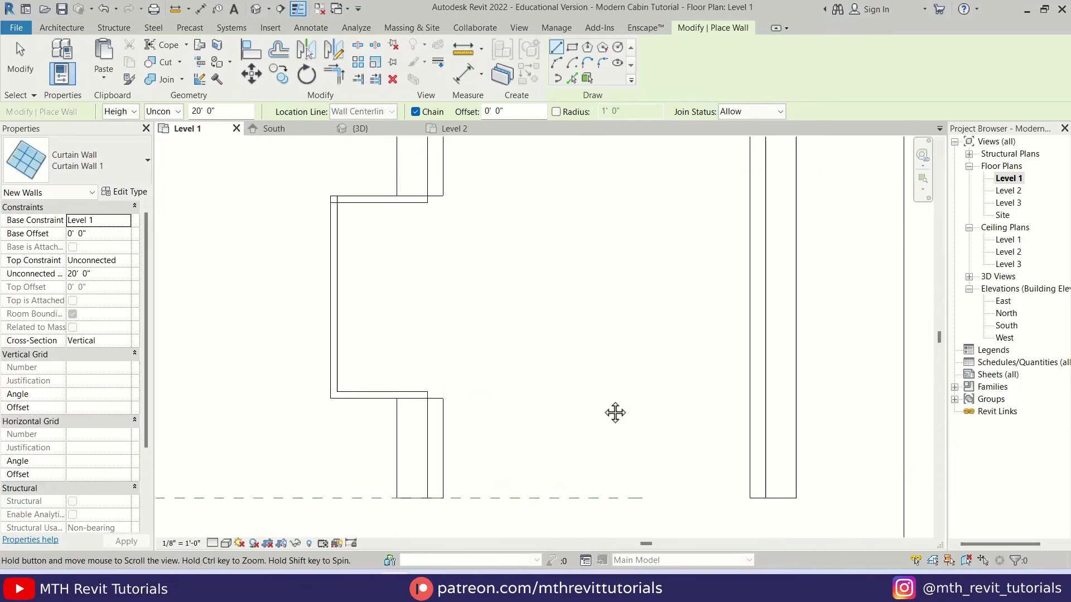
Place a curtain wall across the A-frame's south end by picking the roof's edge line with a 6" inward offset
left_click(571, 79)
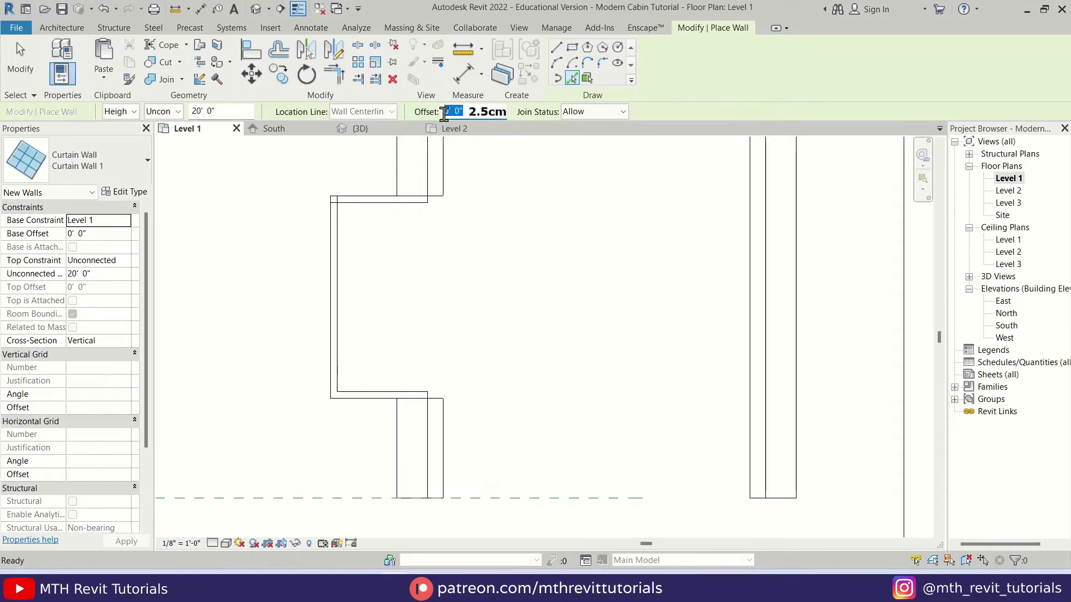
type("6\"")
key("Return")
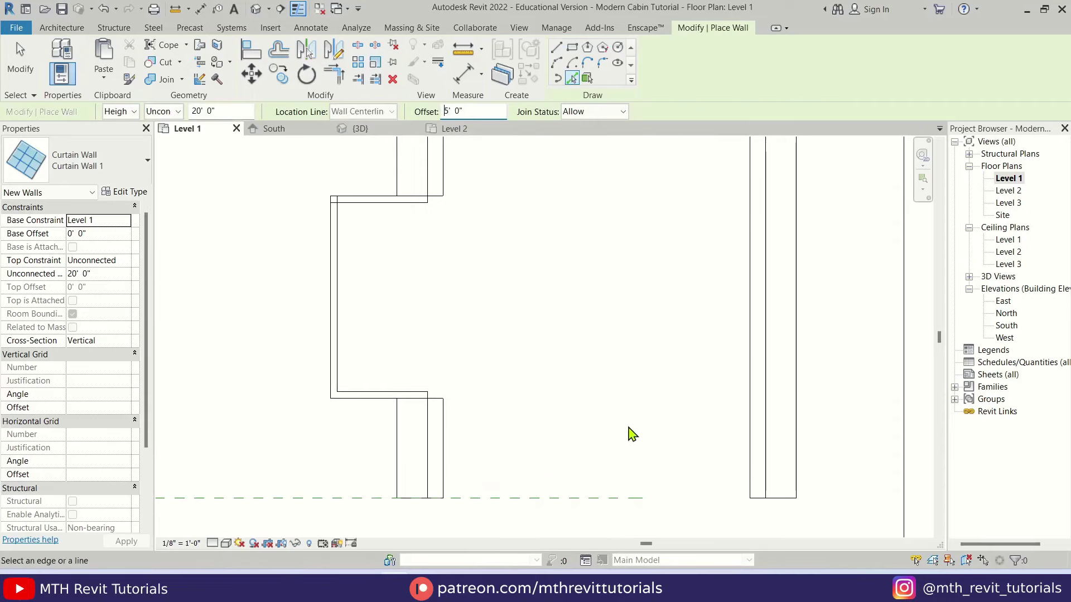
scroll(669, 435, "down", 2, "ctrl")
left_click(769, 447)
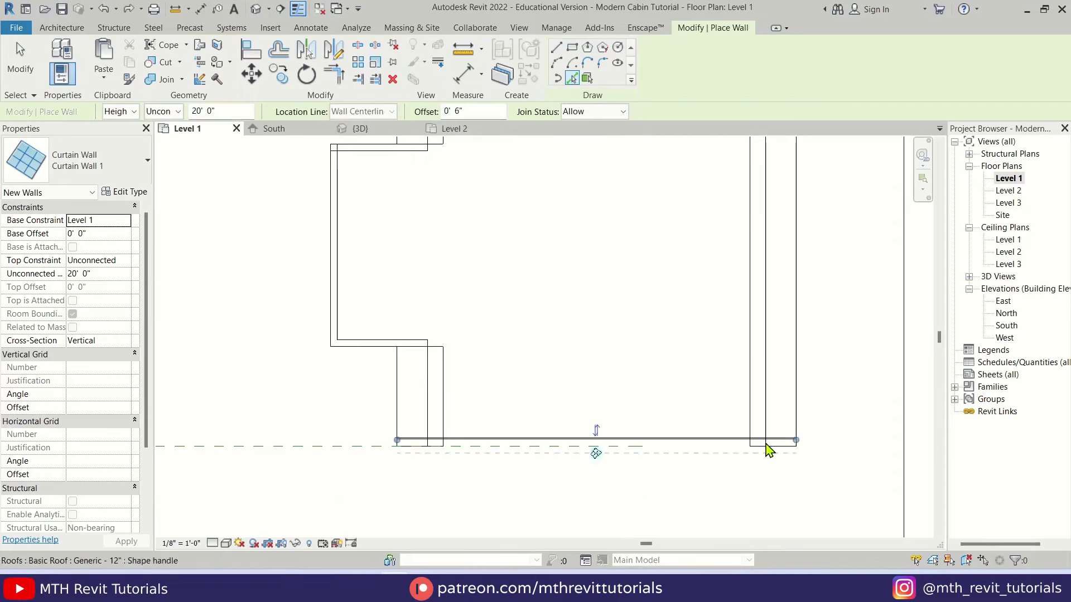
Open the south curtain wall's profile for editing in the South elevation and delete its rectangular boundary lines
left_click(360, 130)
key("Escape")
middle_click_drag(686, 329, 716, 342, "shift")
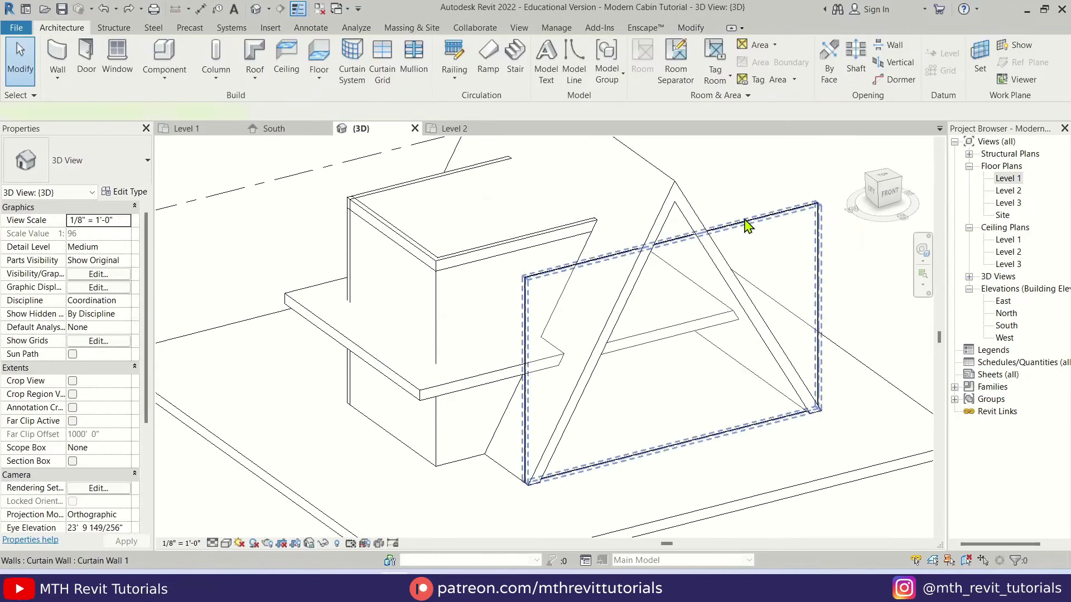
left_click(746, 225)
left_click(561, 83)
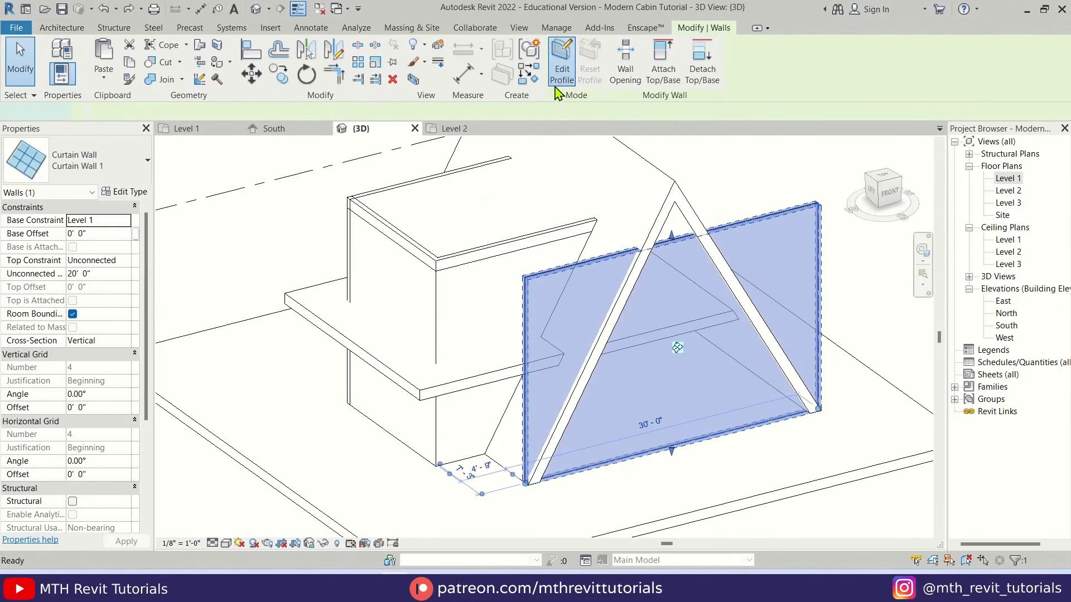
left_click(306, 130)
scroll(616, 232, "down", 2)
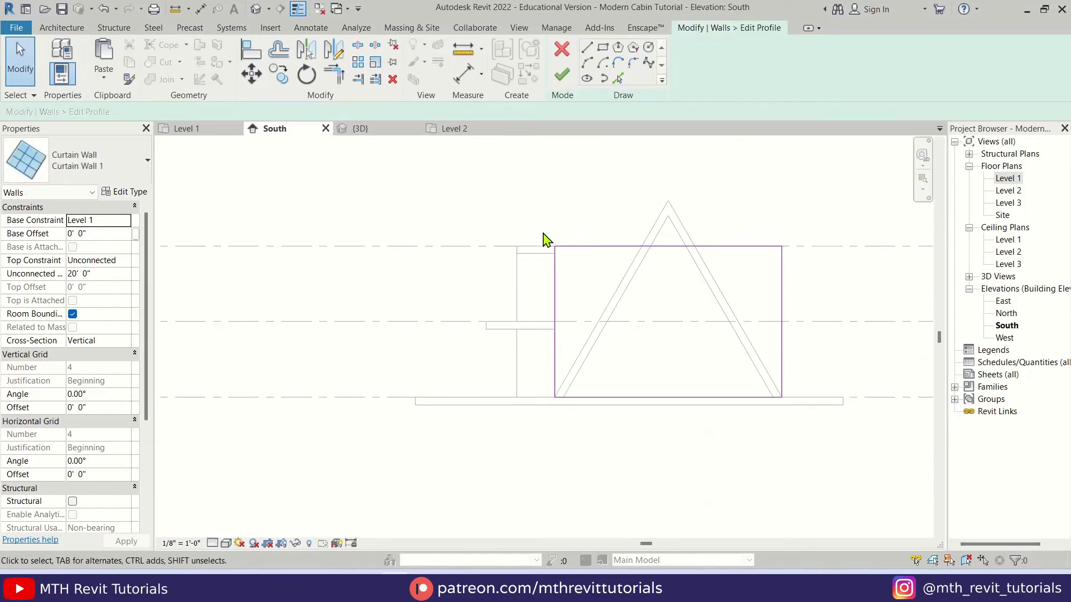
middle_click_drag(543, 238, 502, 289)
left_click_drag(750, 425, 743, 461)
key("Delete")
scroll(608, 343, "up", 1)
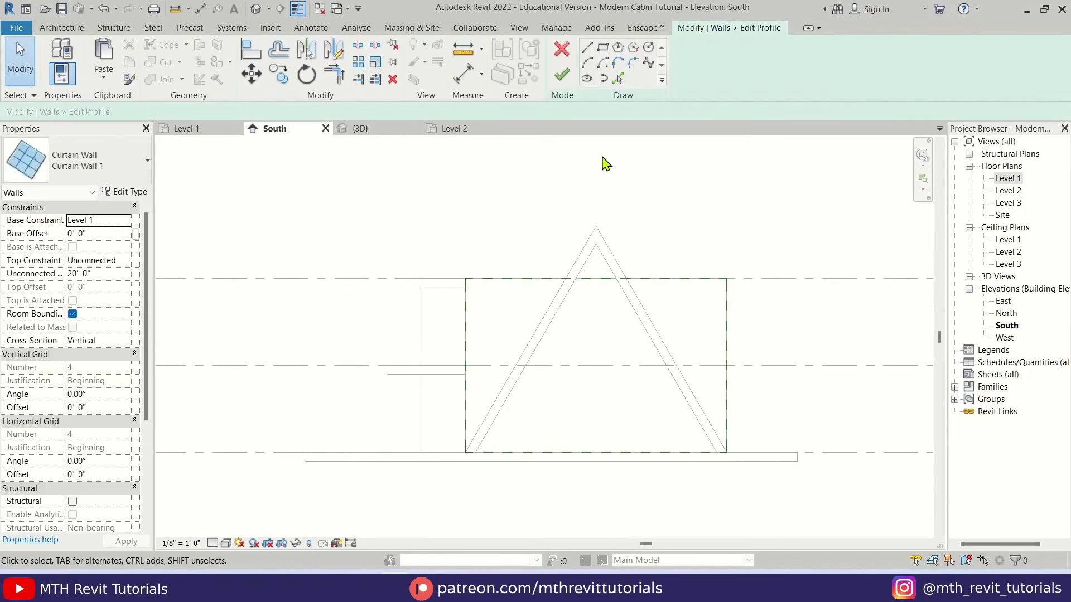
Sketch a triangular curtain wall profile from the roof's two inner edges and the floor's top edge, trim the corners, and finish the profile
left_click(618, 79)
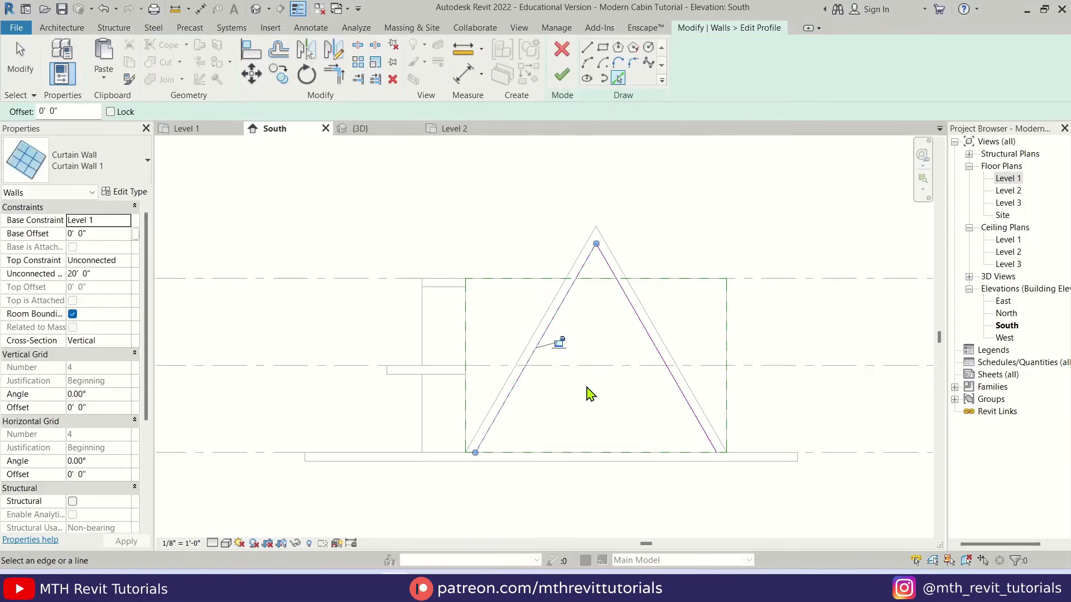
scroll(586, 395, "up", 1)
left_click(602, 466)
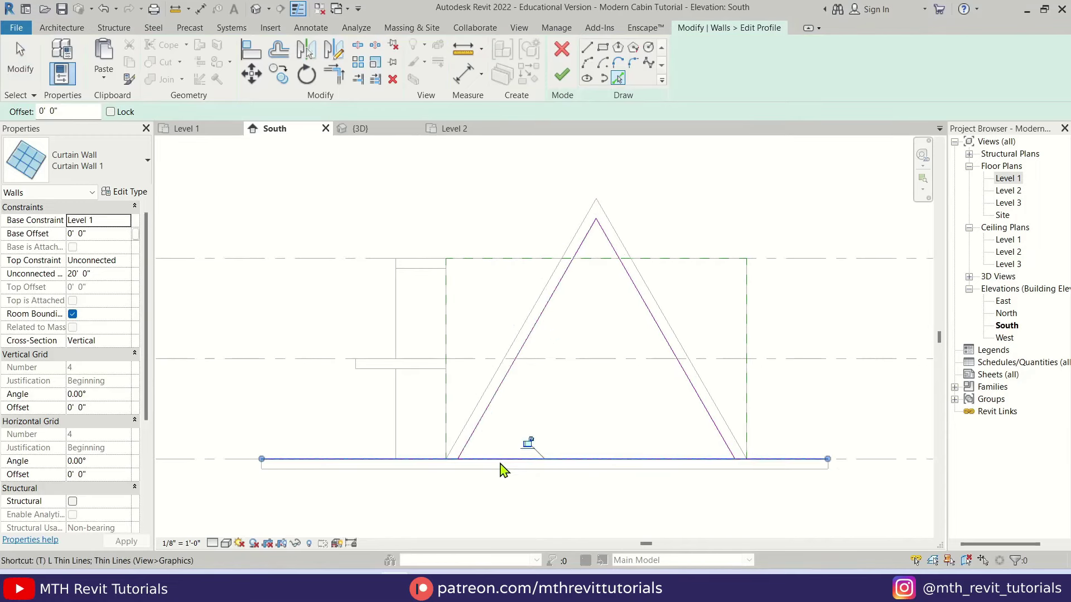
key("t")
key("r")
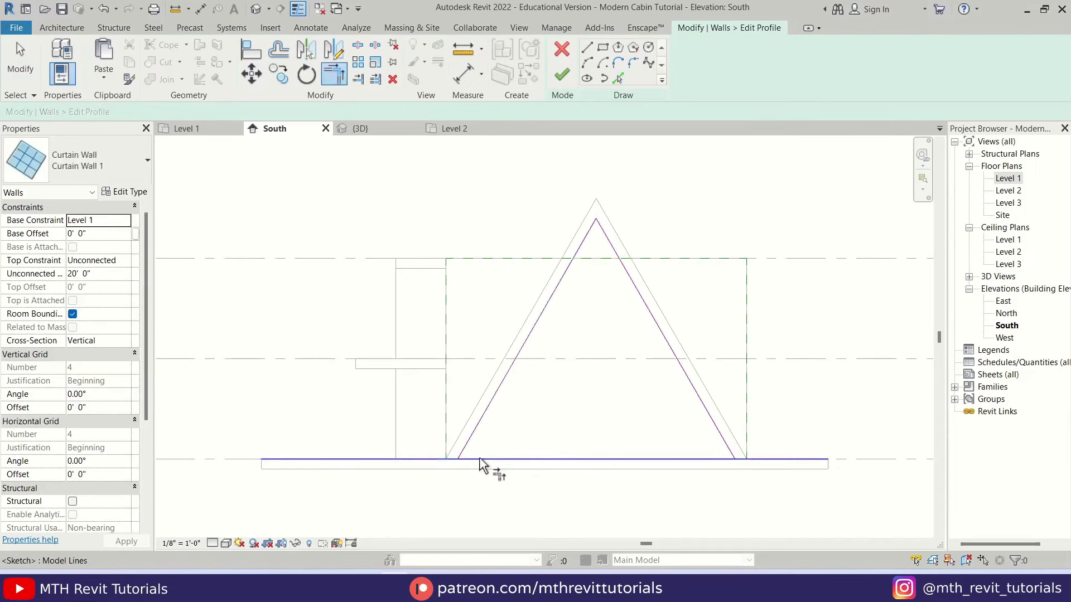
left_click(730, 449)
left_click(710, 461)
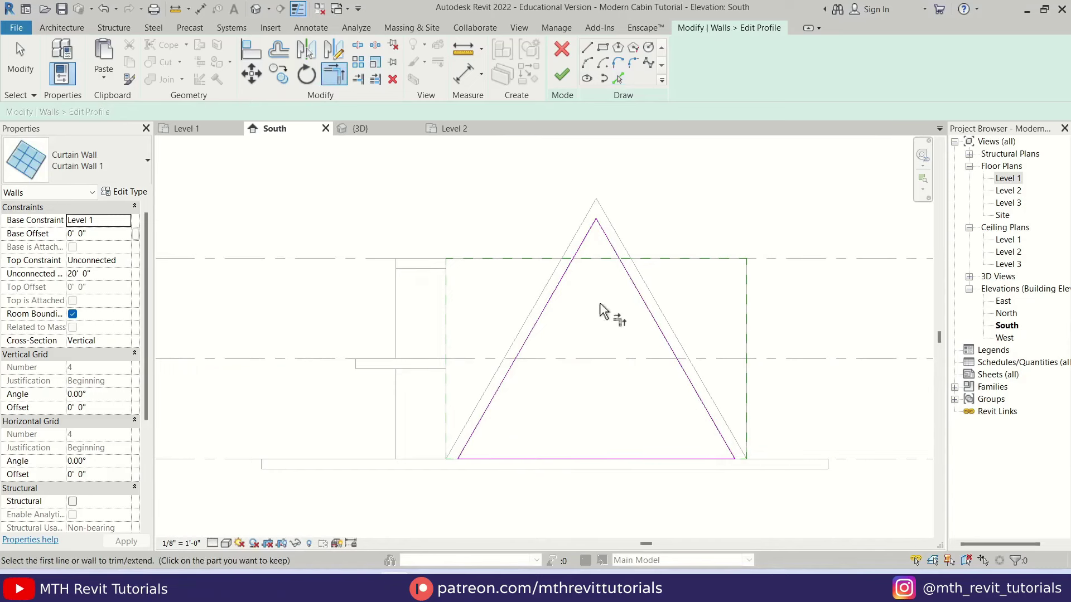
left_click(563, 74)
scroll(584, 241, "up", 1)
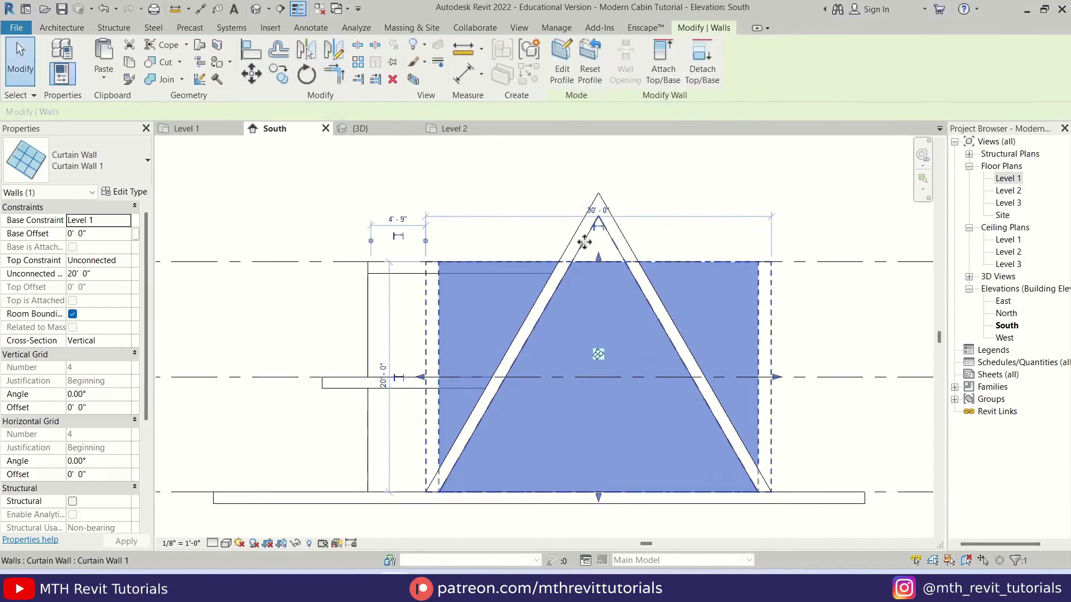
key("Escape")
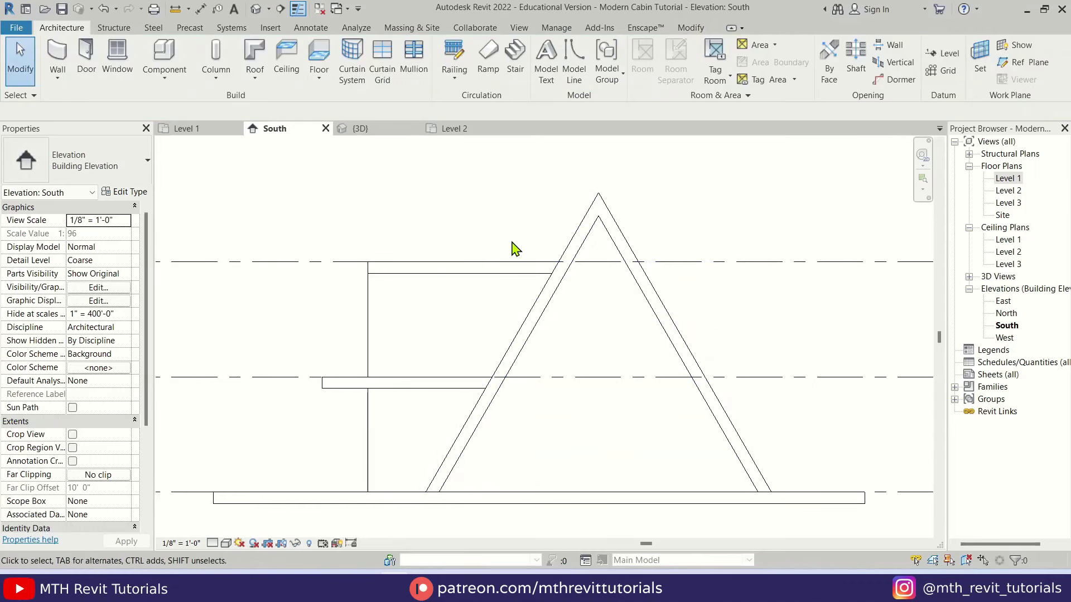
Add curtain grid lines to the south gable: two vertical, one horizontal near the apex, and one horizontal at Level 2
left_click(390, 82)
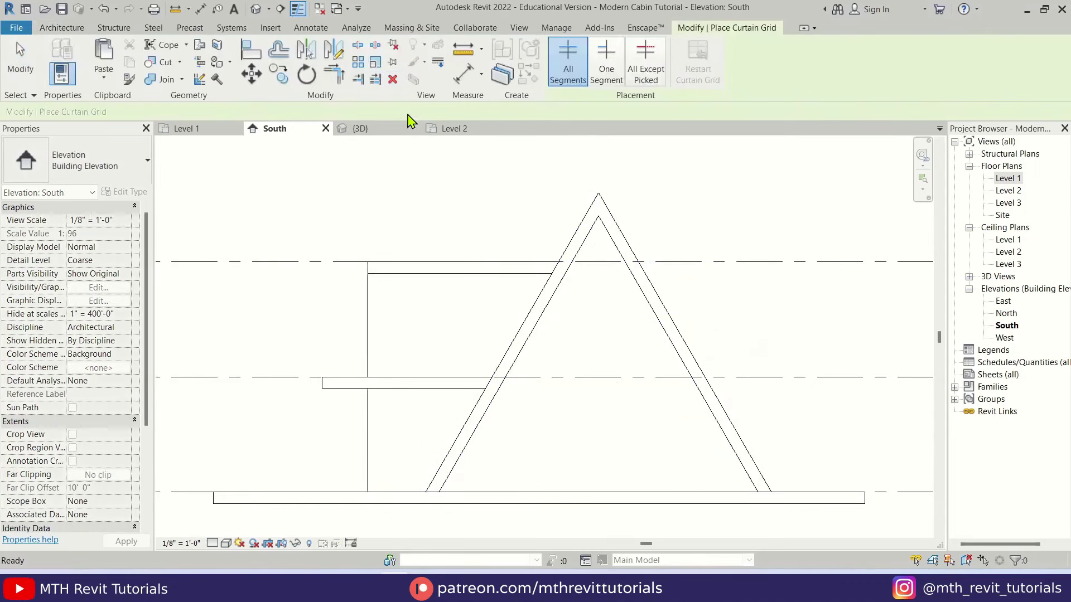
left_click(531, 486)
left_click(680, 495)
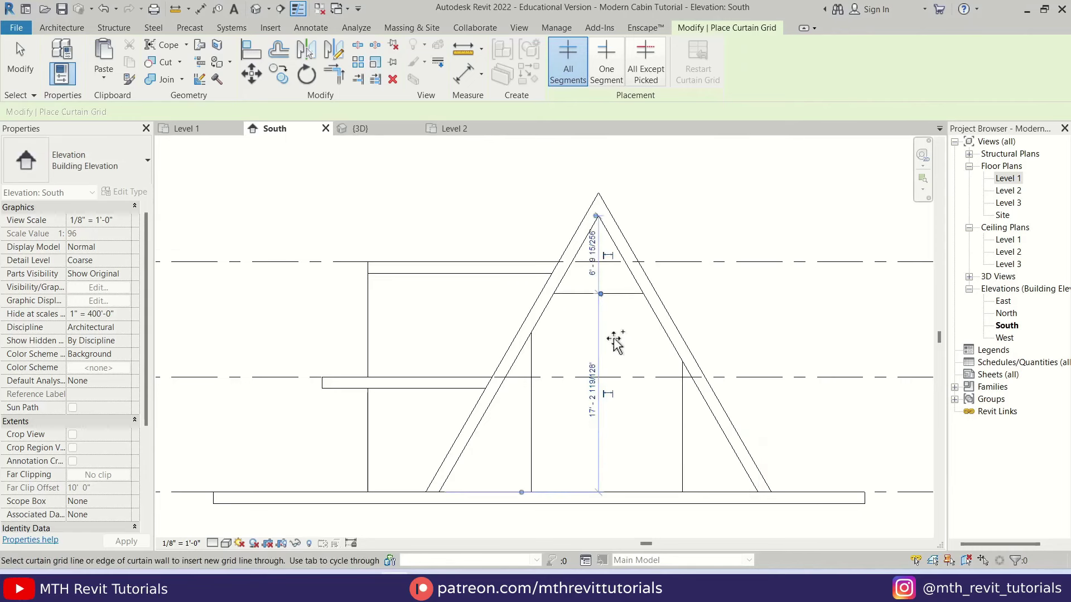
scroll(619, 335, "up", 2)
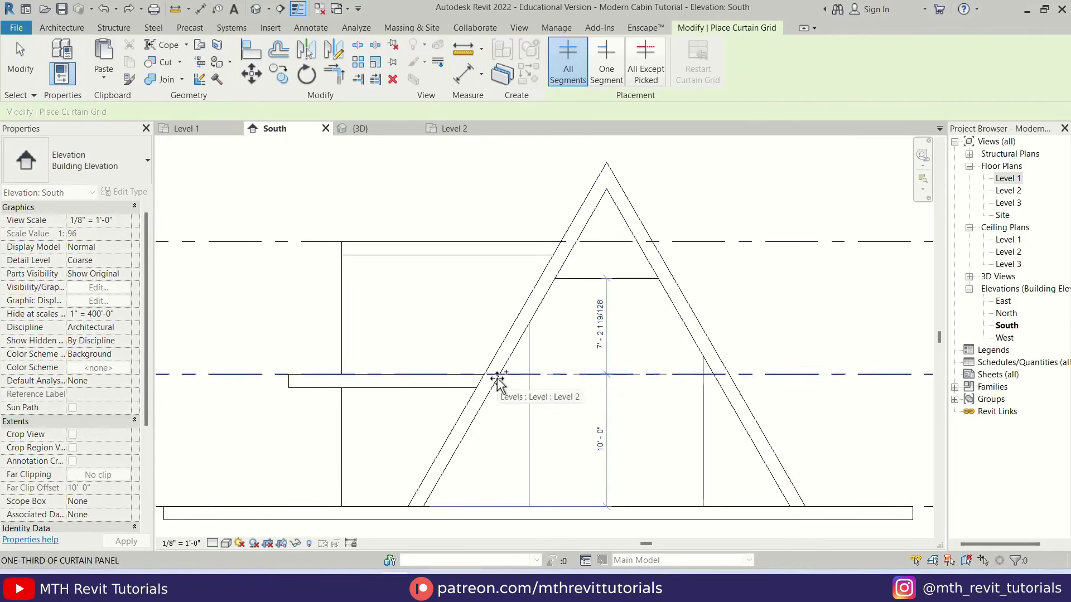
middle_click_drag(693, 427, 687, 376)
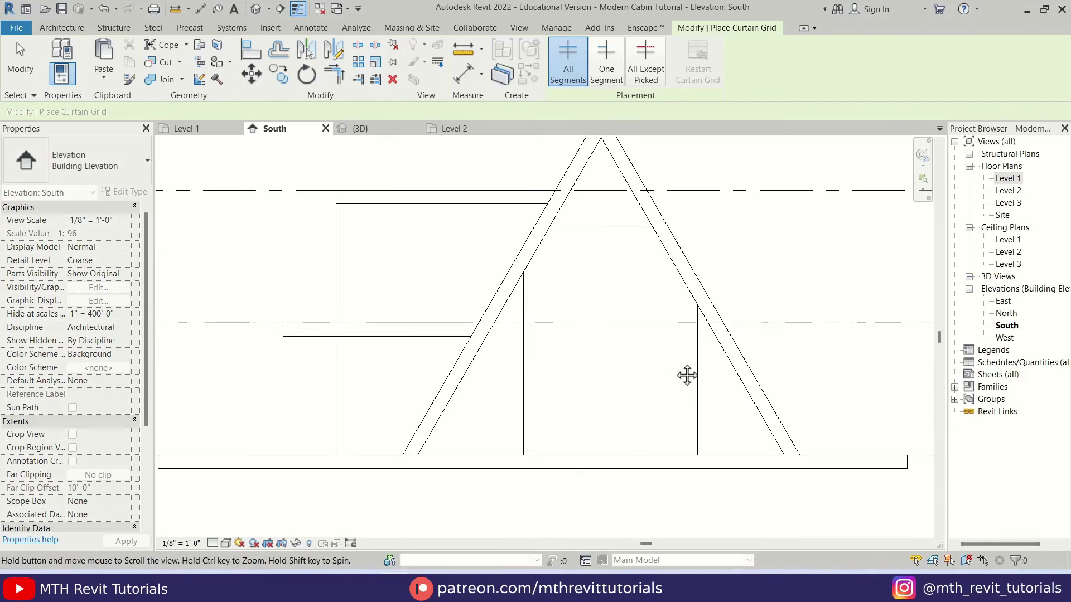
key("Escape")
Set each of the two vertical grid lines 10' from its nearest bottom corner of the triangular curtain wall
left_click(698, 371)
left_click(732, 374)
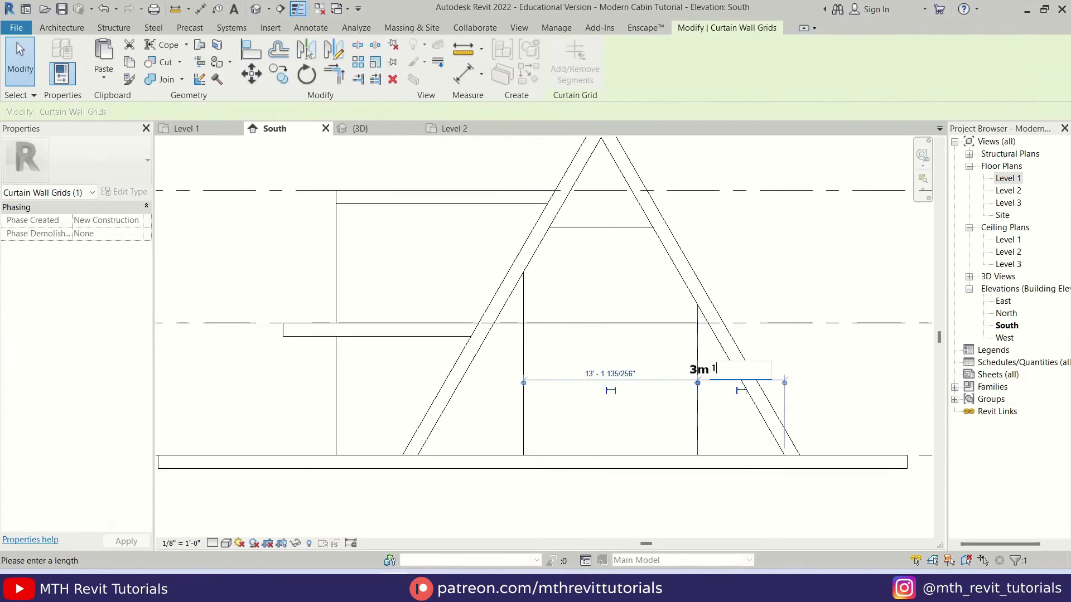
key("Return")
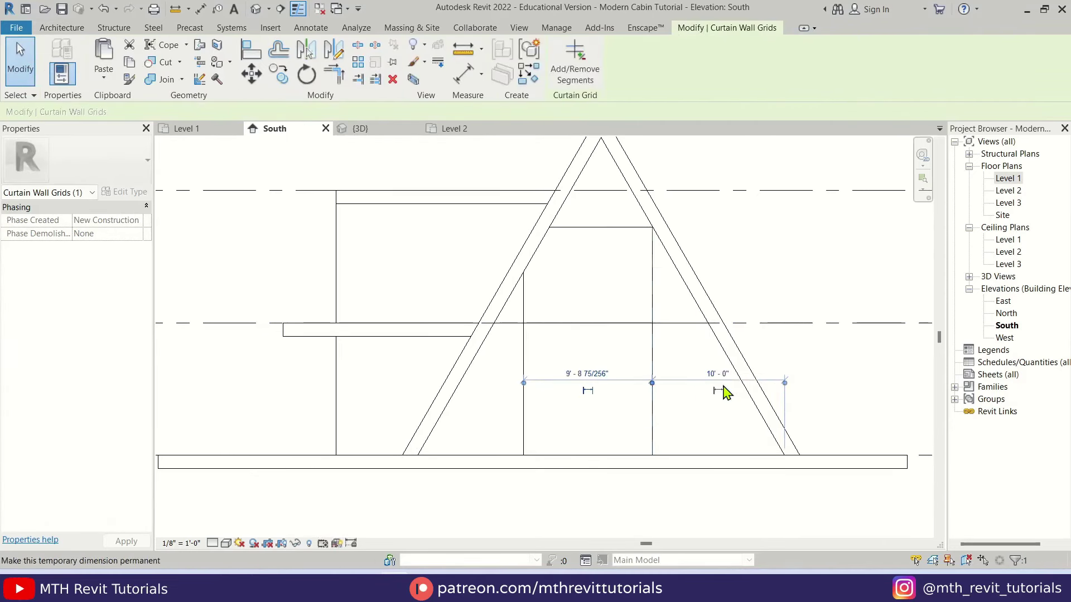
left_click(524, 357)
left_click(471, 360)
type("1")
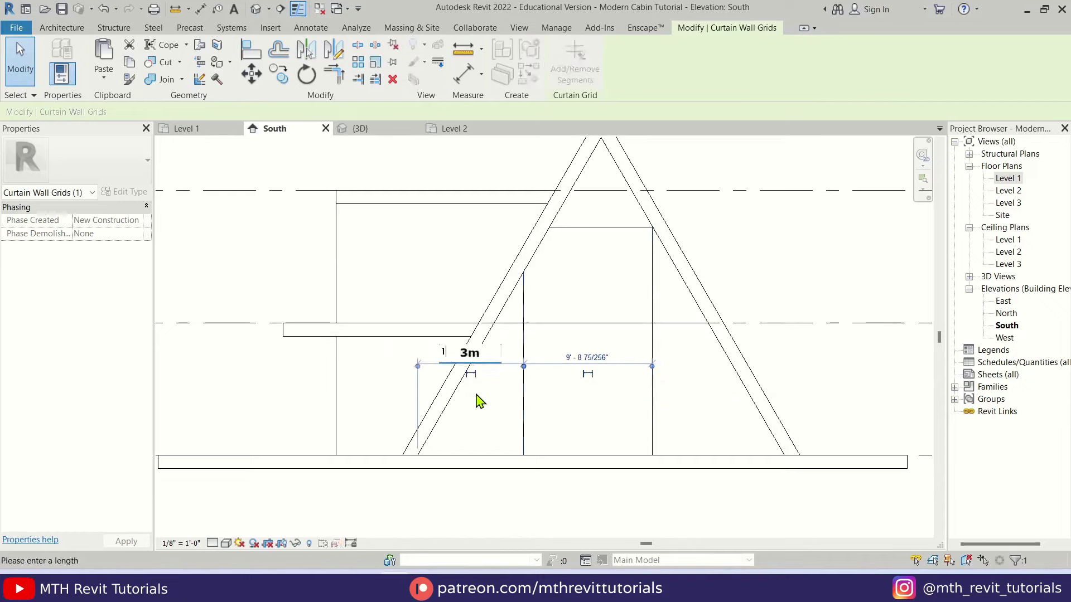
type("0")
key("Return")
key("Escape")
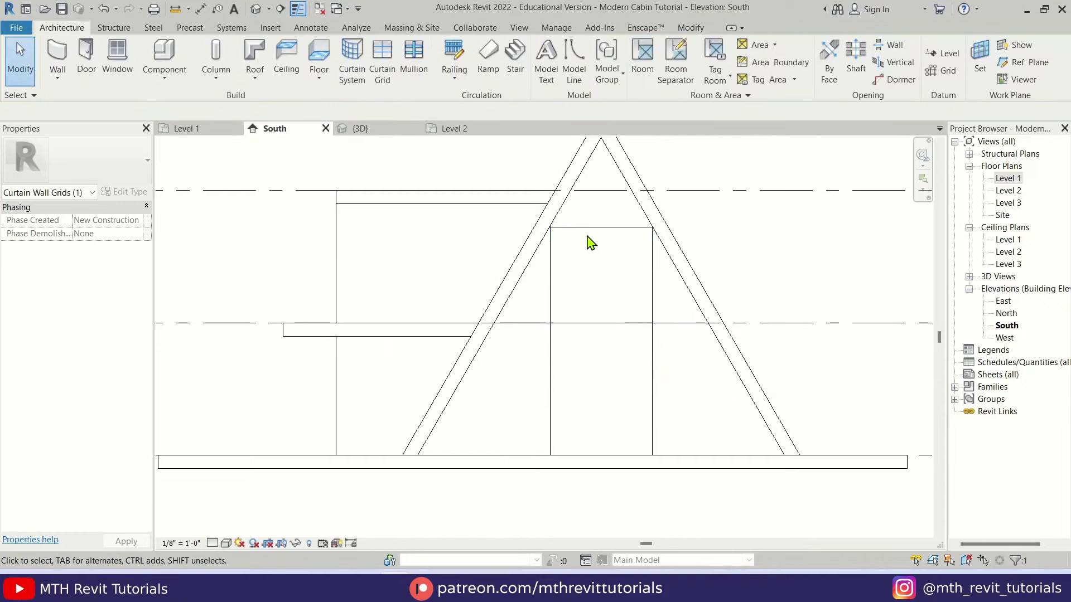
Set the upper horizontal grid line 6' below the apex of the curtain wall
left_click(587, 228)
left_click(595, 180)
middle_click_drag(678, 224, 681, 306)
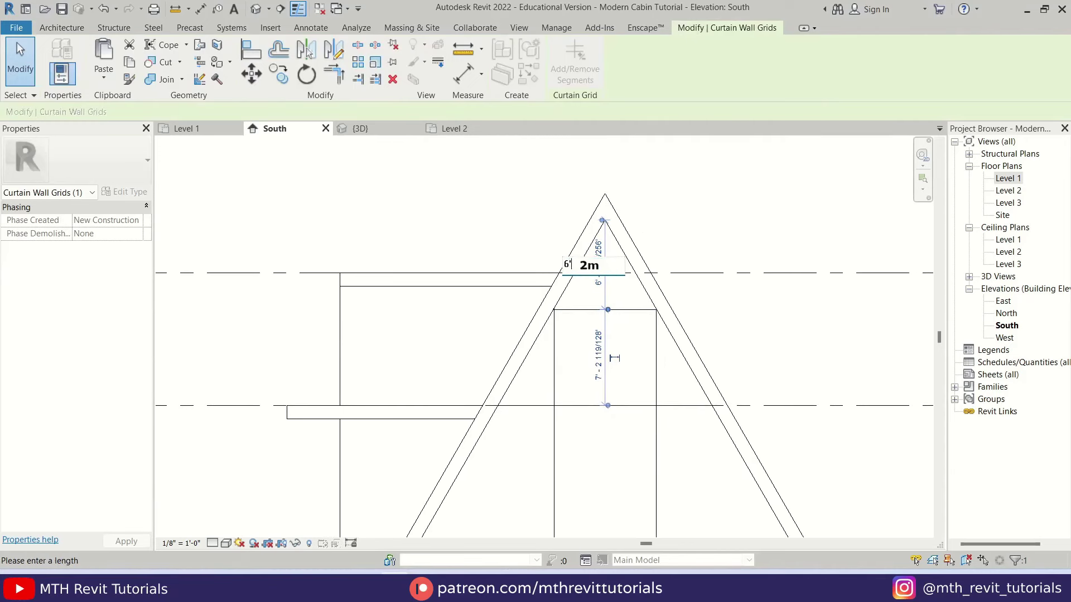
key("Return")
key("Escape")
middle_click_drag(602, 385, 623, 332)
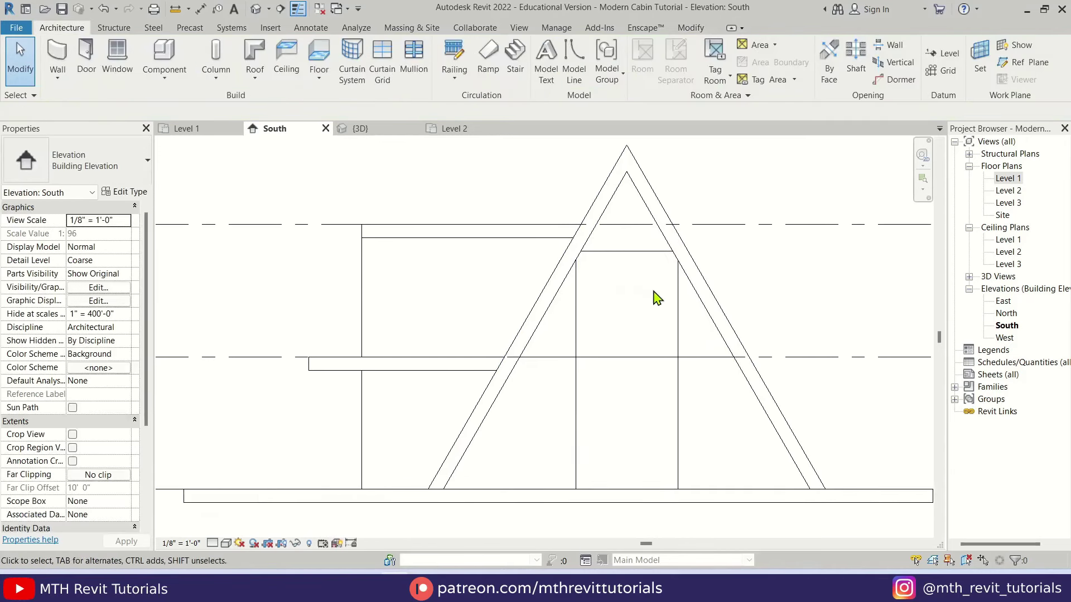
Place 1.5" x 2.5" rectangular mullions on all grid lines of the south curtain wall
left_click(424, 84)
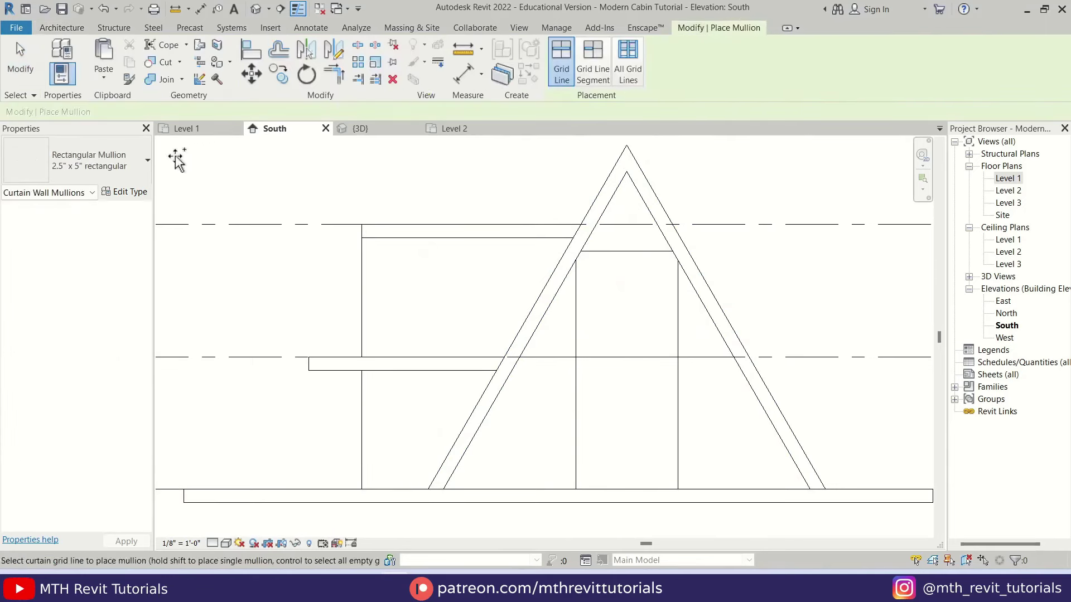
left_click(141, 175)
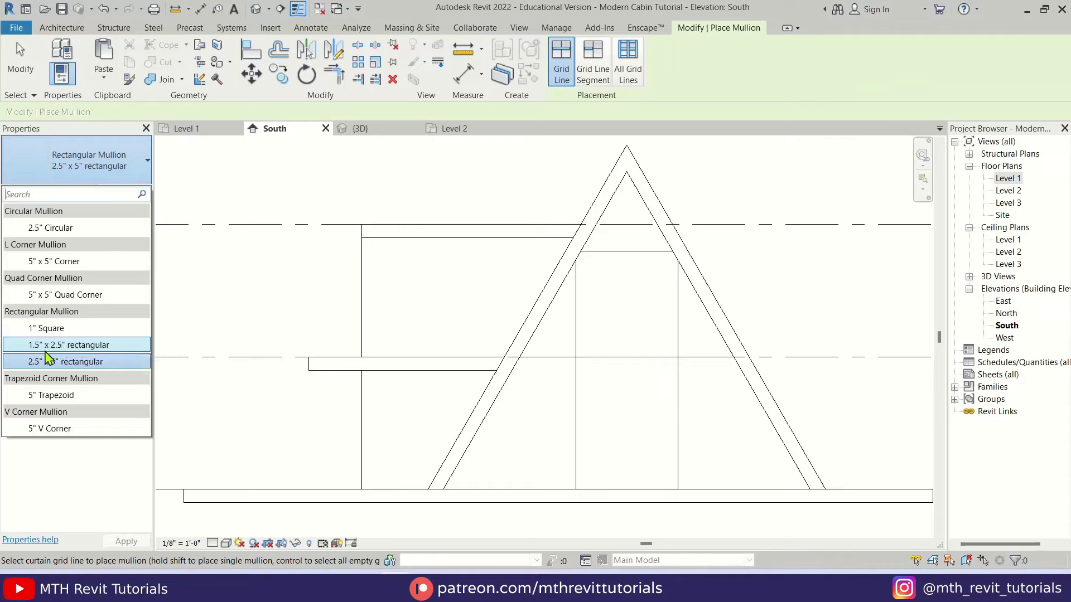
left_click(77, 347)
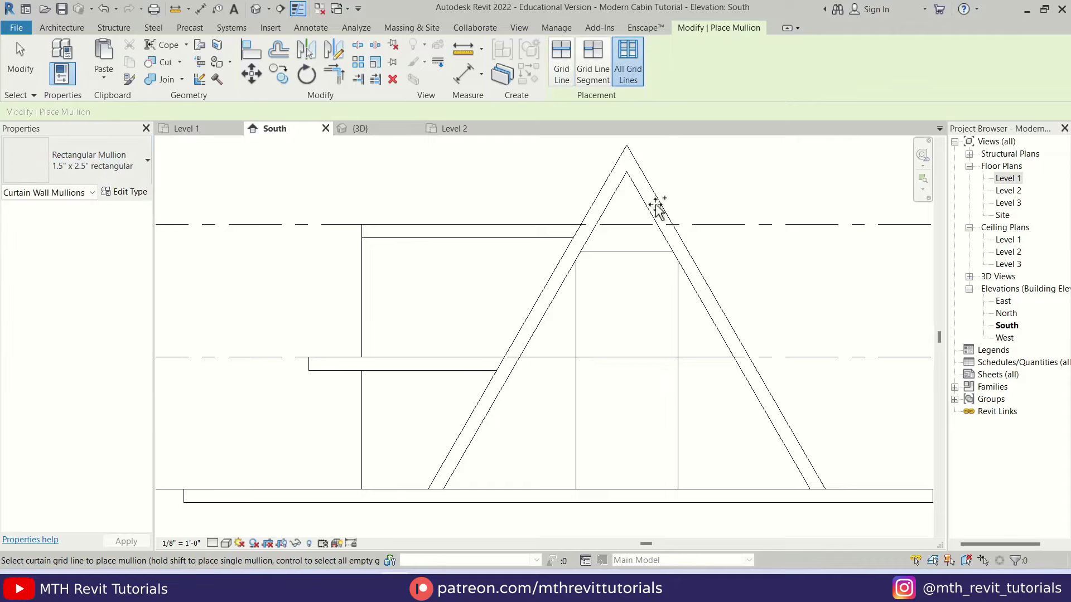
left_click(636, 253)
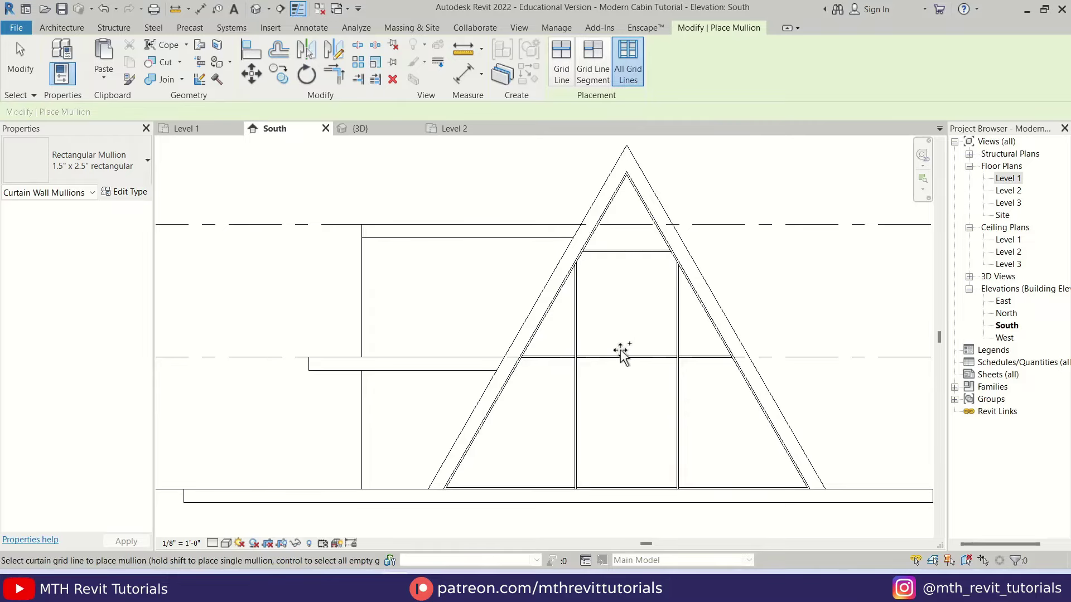
key("Escape")
Set the 3D view to the Shaded visual style and inspect the glazed gable and the Level 2 floor slab
left_click(373, 135)
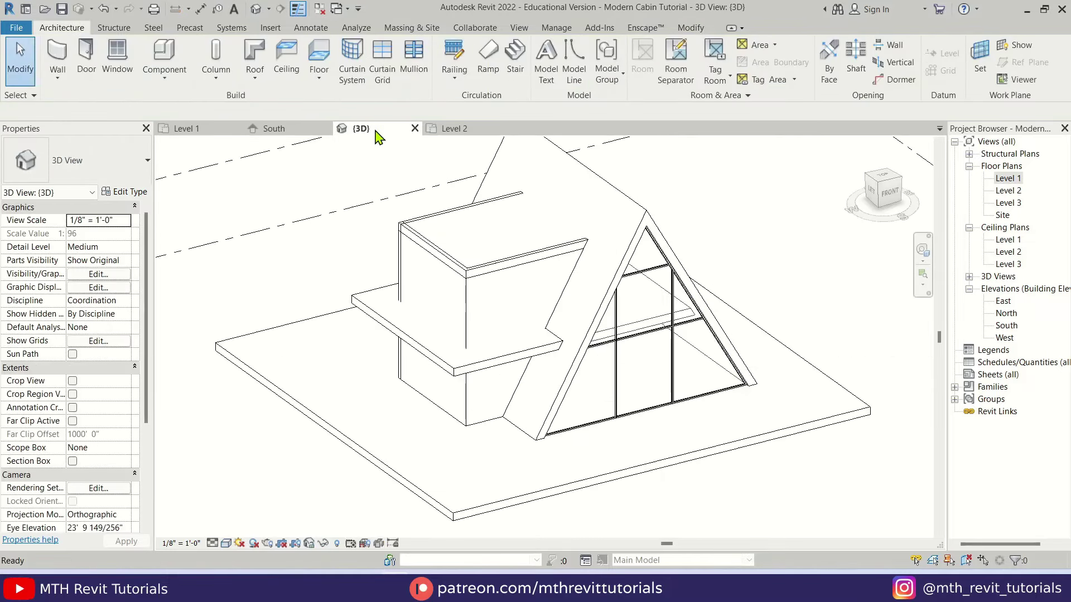
scroll(710, 310, "up", 3)
key("s")
key("d")
mouse_move(772, 390)
middle_mouse_down("shift")
mouse_move(655, 398)
mouse_move(719, 438)
mouse_move(760, 442)
mouse_move(789, 375)
mouse_move(762, 382)
mouse_move(621, 366)
mouse_move(529, 462)
mouse_move(686, 511)
mouse_move(600, 296)
middle_mouse_up("shift")
scroll(633, 314, "up", 3)
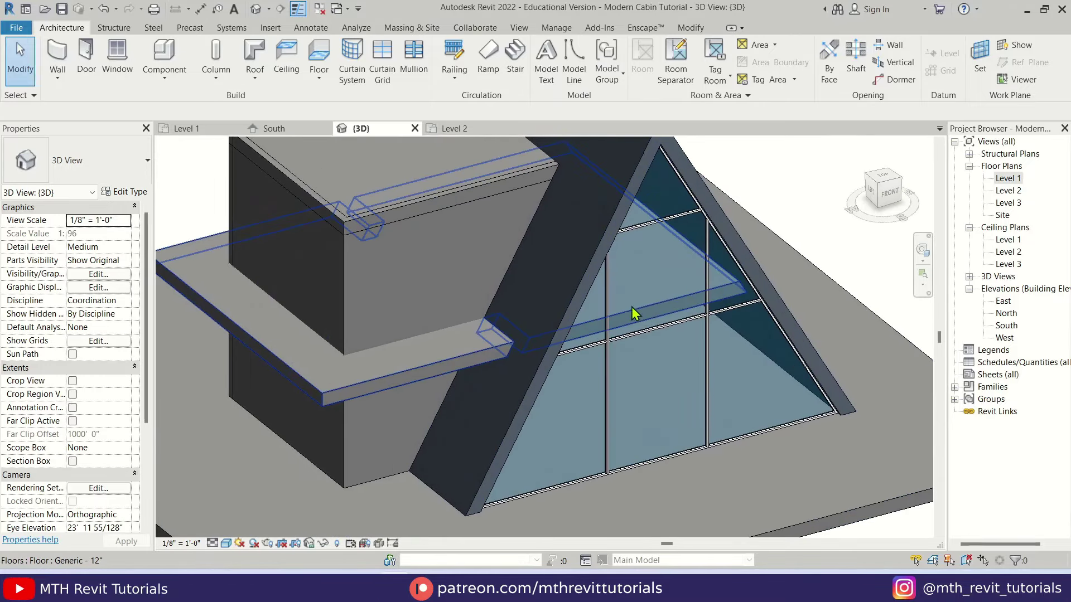
left_click(653, 307)
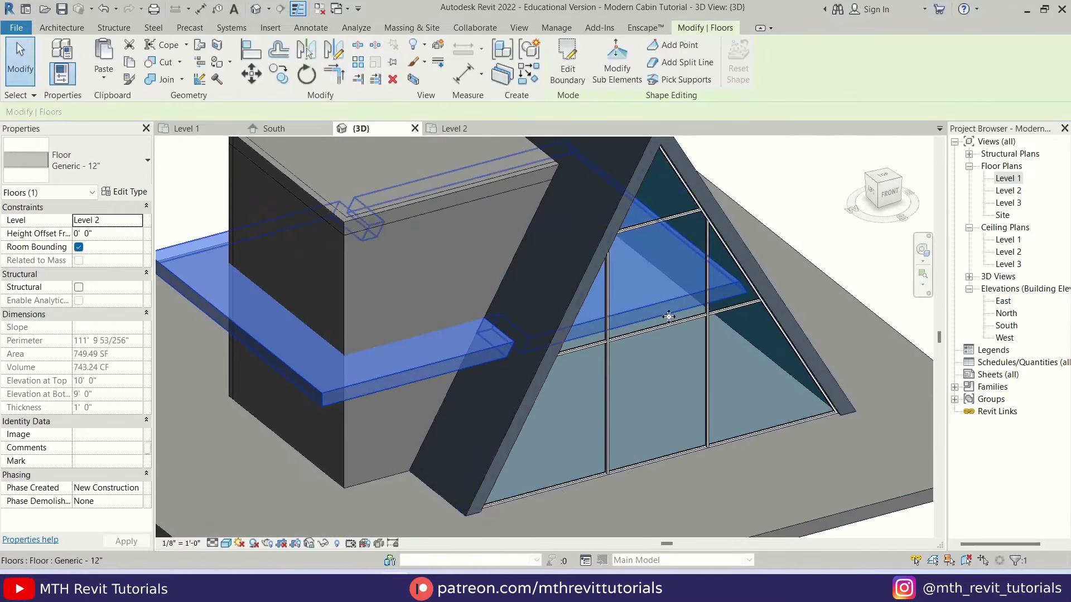
middle_click_drag(708, 319, 710, 292, "shift")
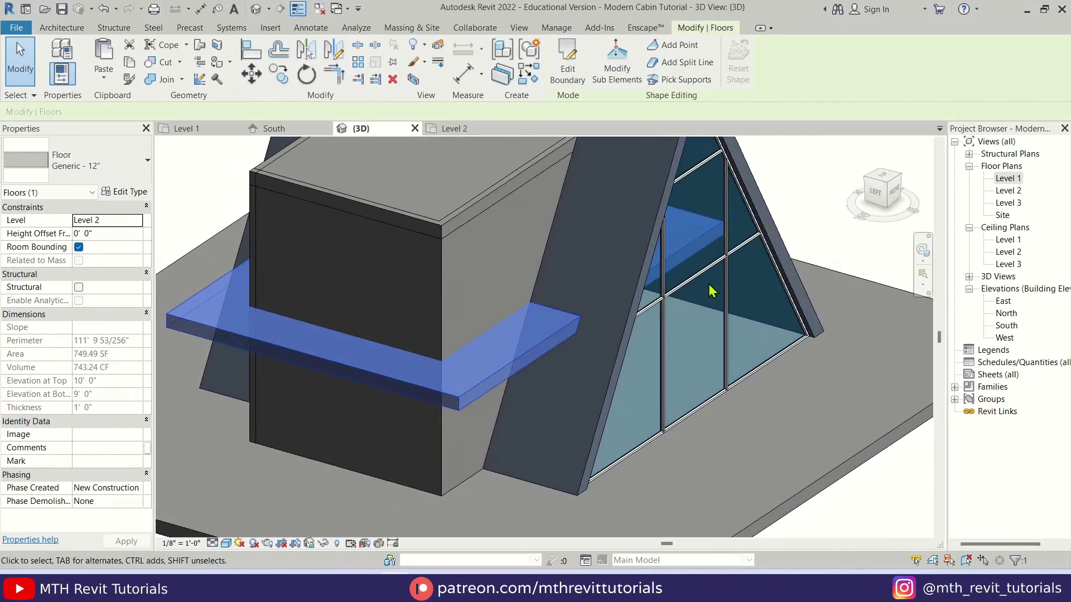
scroll(710, 291, "down", 3)
middle_click_drag(563, 385, 502, 444, "shift")
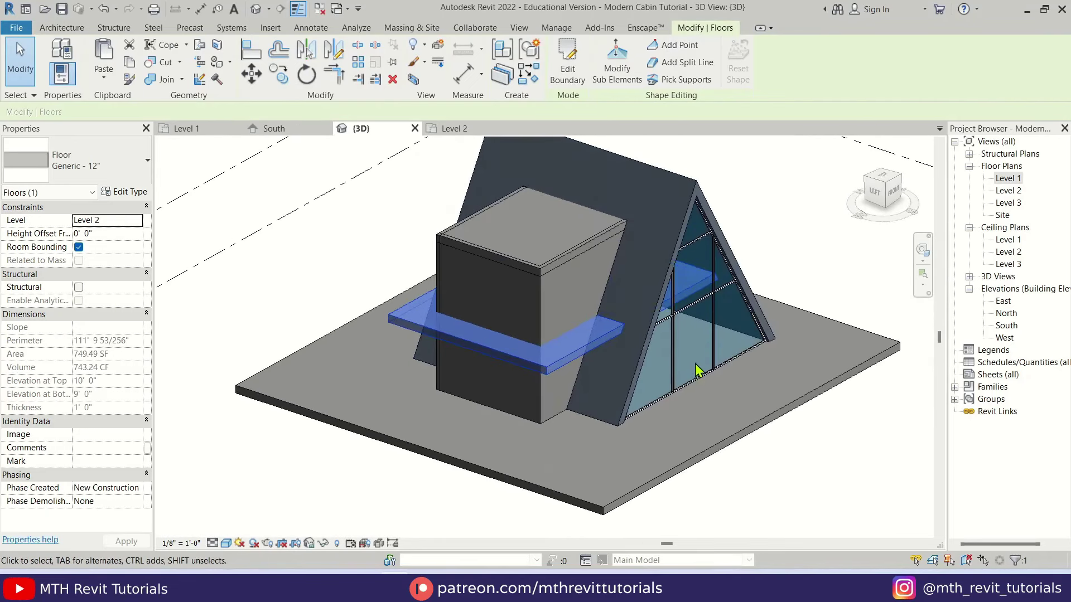
middle_click_drag(616, 352, 424, 235, "shift")
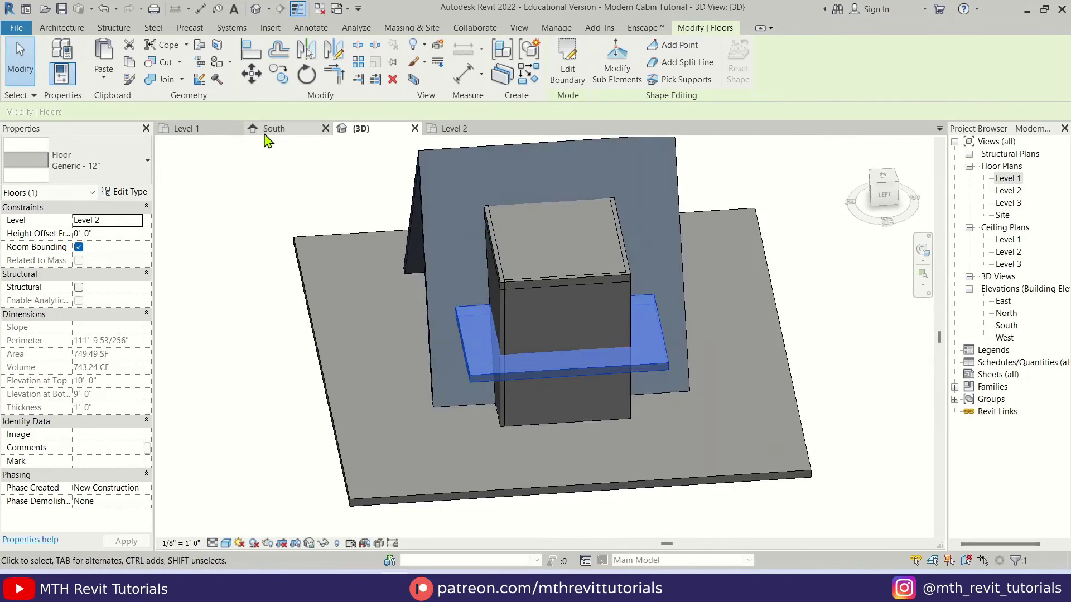
Mirror a copy of the south curtain wall to the north end in the Level 1 plan, using a horizontal axis through the side room wall's midpoint
left_click(195, 133)
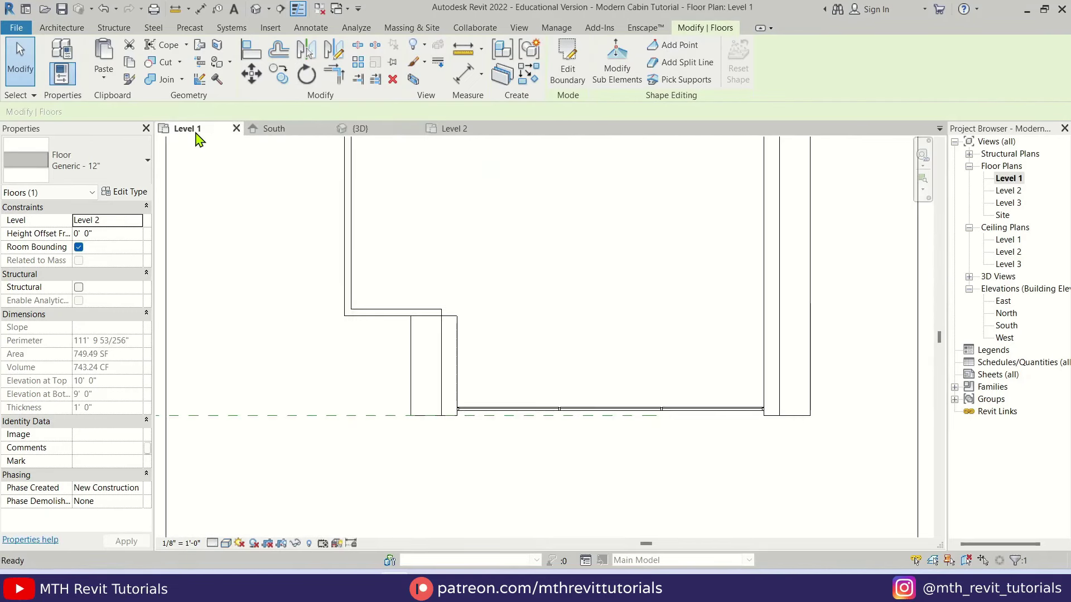
left_click(523, 411)
scroll(509, 253, "down", 2)
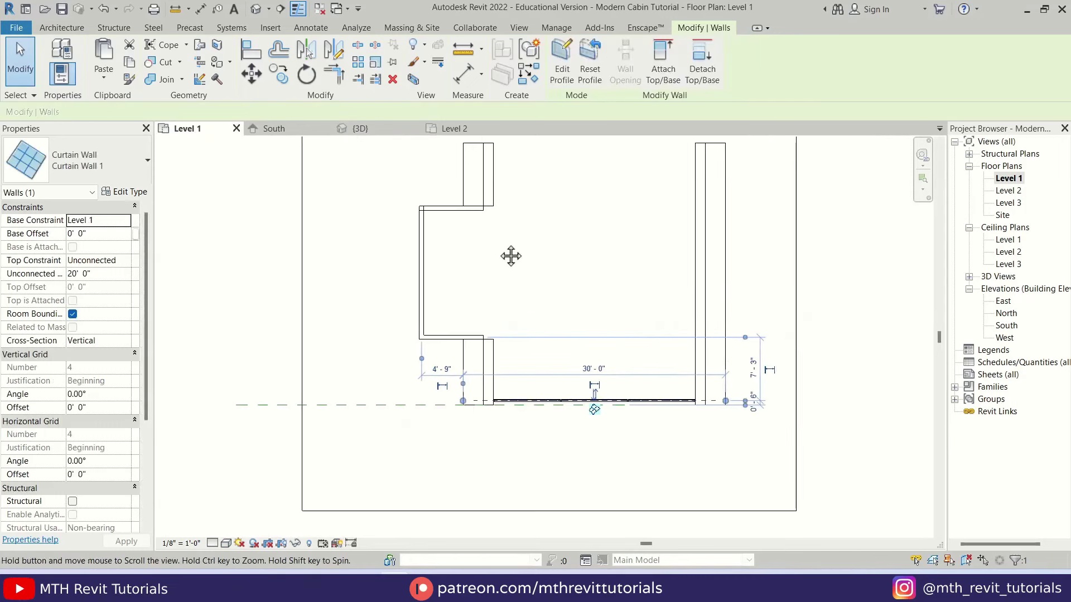
key("d")
key("m")
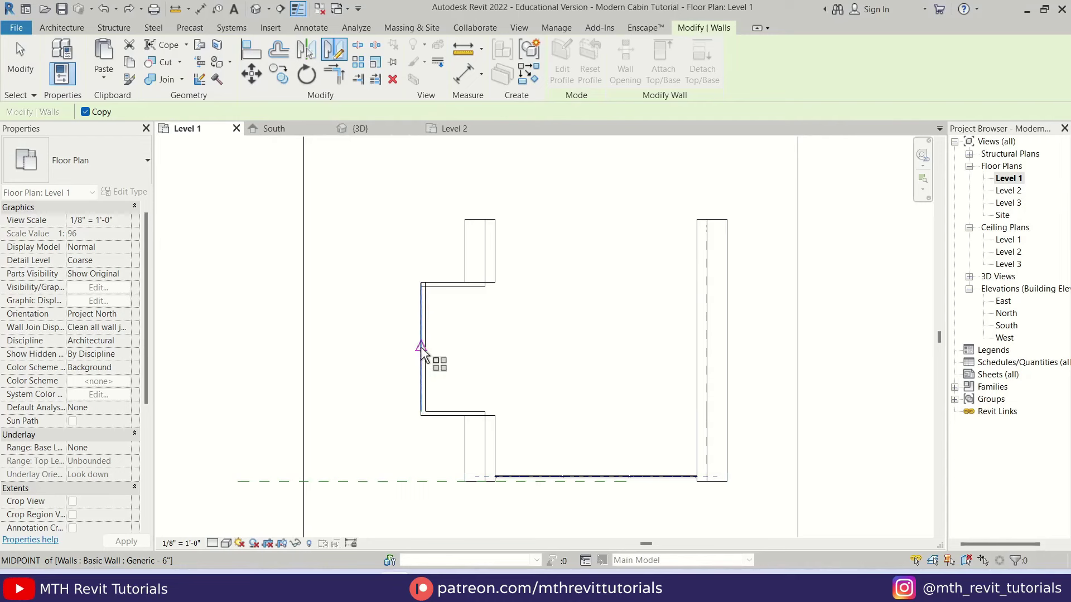
left_click(475, 349)
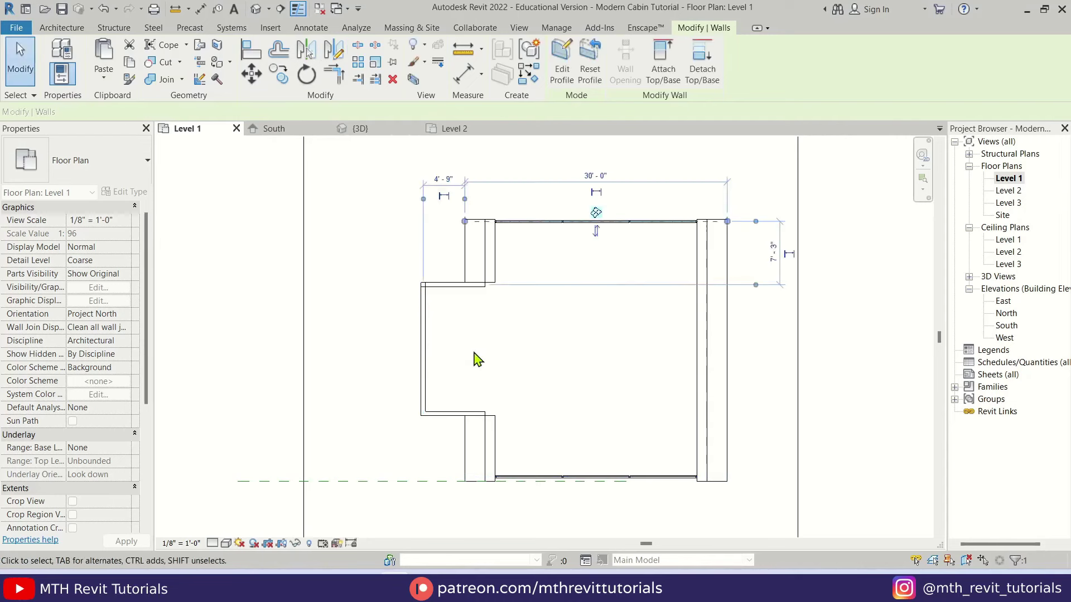
key("Escape")
scroll(526, 215, "up", 3)
scroll(526, 215, "down", 3)
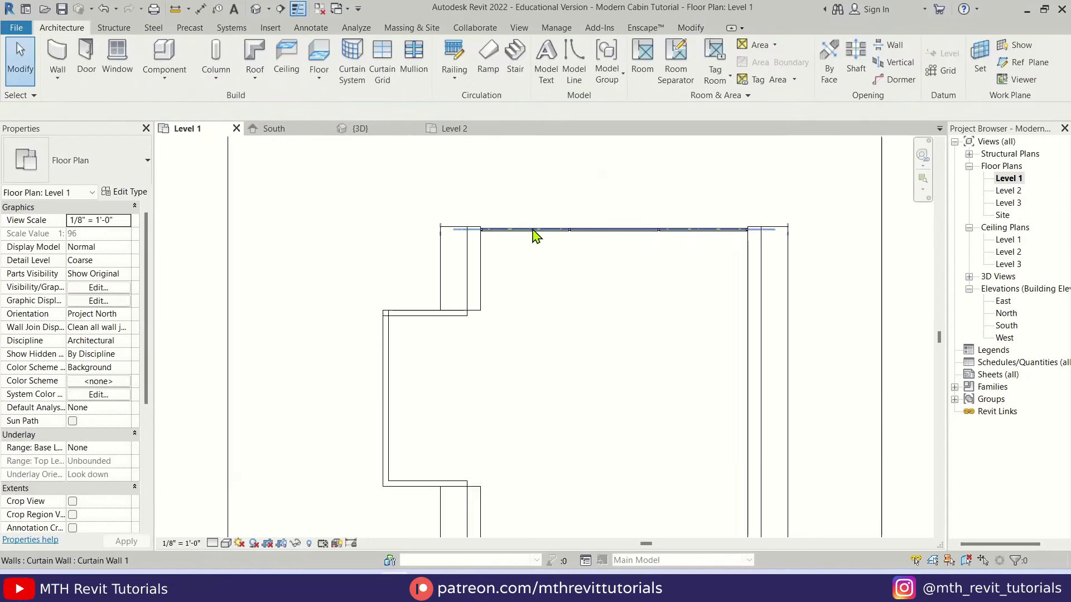
Examine the cabin in the 3D view, checking the glazed gable, the side room and the overhanging floor slab from several angles
scroll(612, 342, "down", 1)
left_click(360, 129)
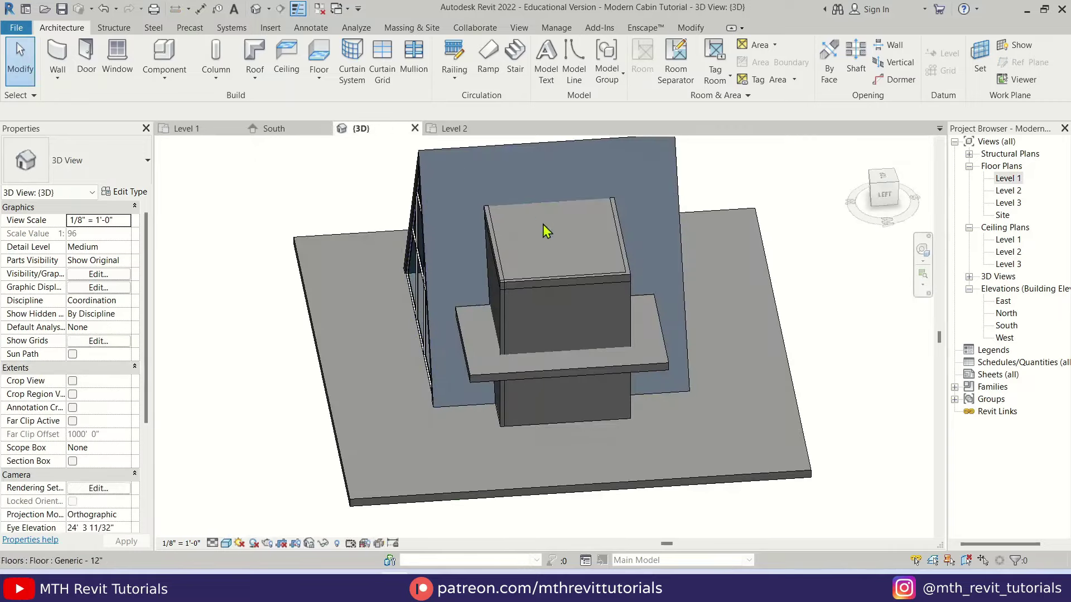
middle_click_drag(545, 232, 519, 333, "shift")
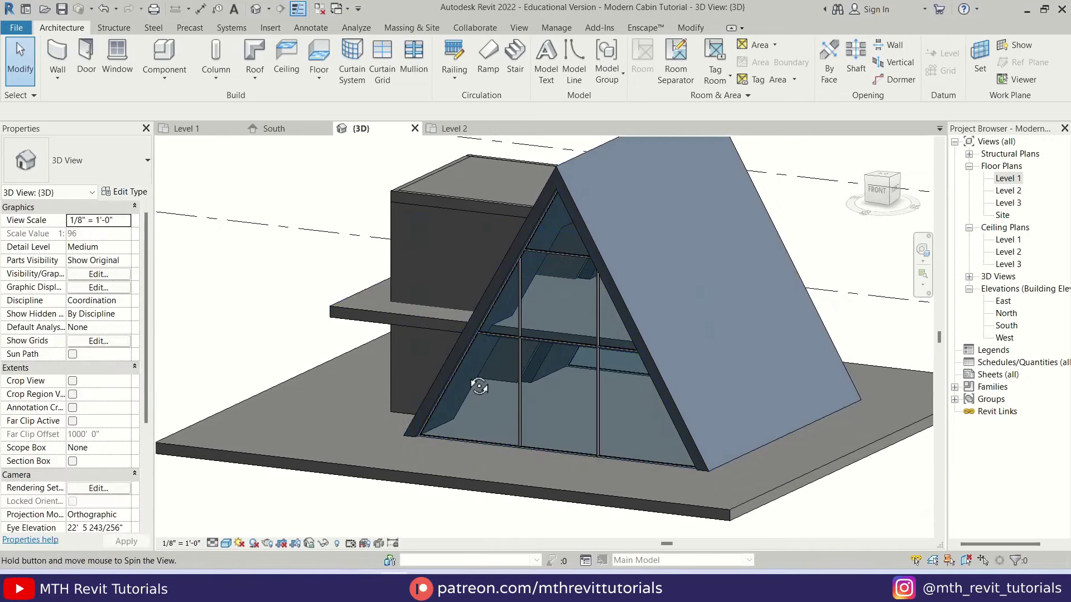
middle_click_drag(478, 383, 674, 430, "shift")
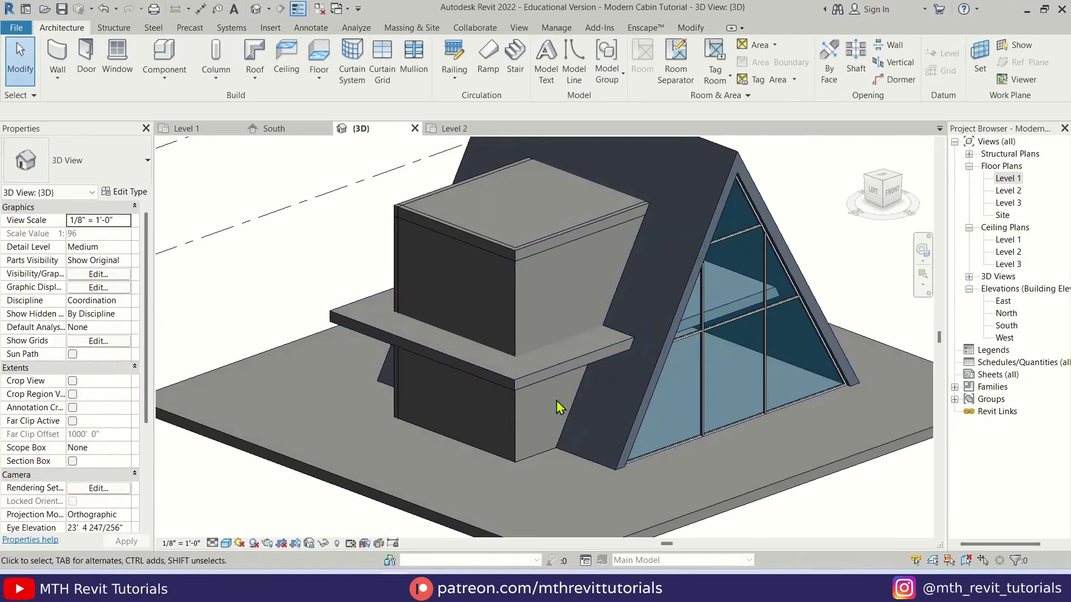
middle_click_drag(556, 406, 540, 402, "shift")
scroll(558, 413, "up", 4)
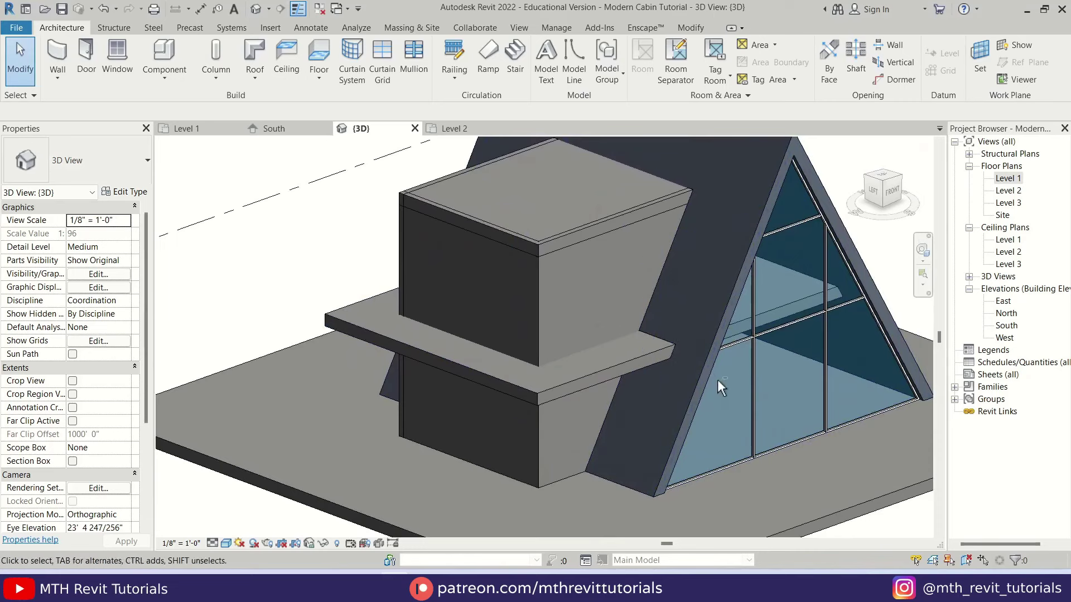
middle_click_drag(722, 388, 566, 407, "shift")
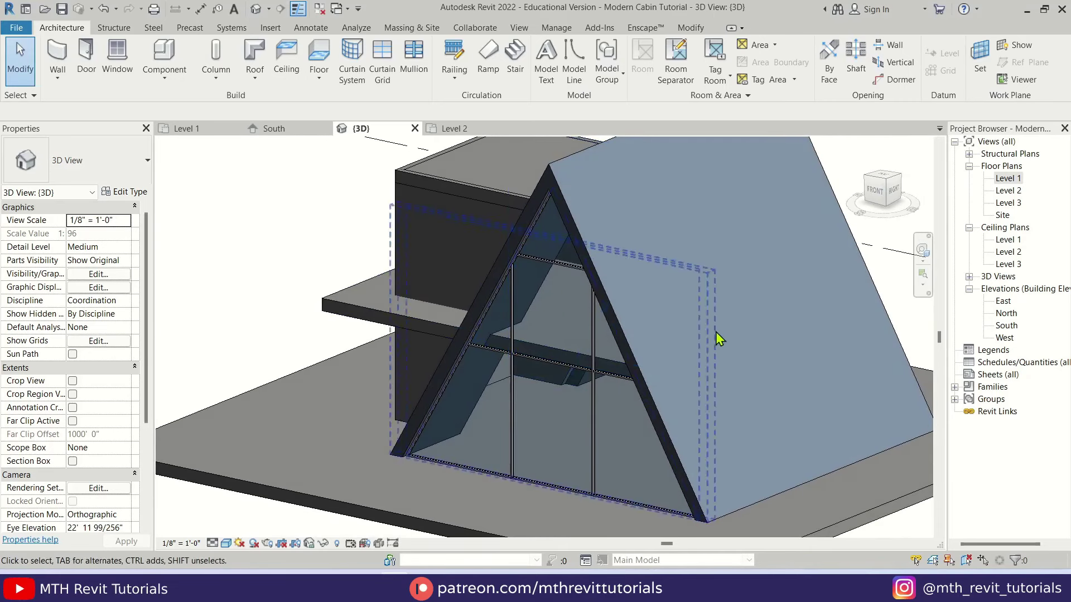
In the Level 1 plan, create a full-step spiral stair run 2' 6" wide with a 3' 0" radius near the side room's inner north corner
double_click(1008, 178)
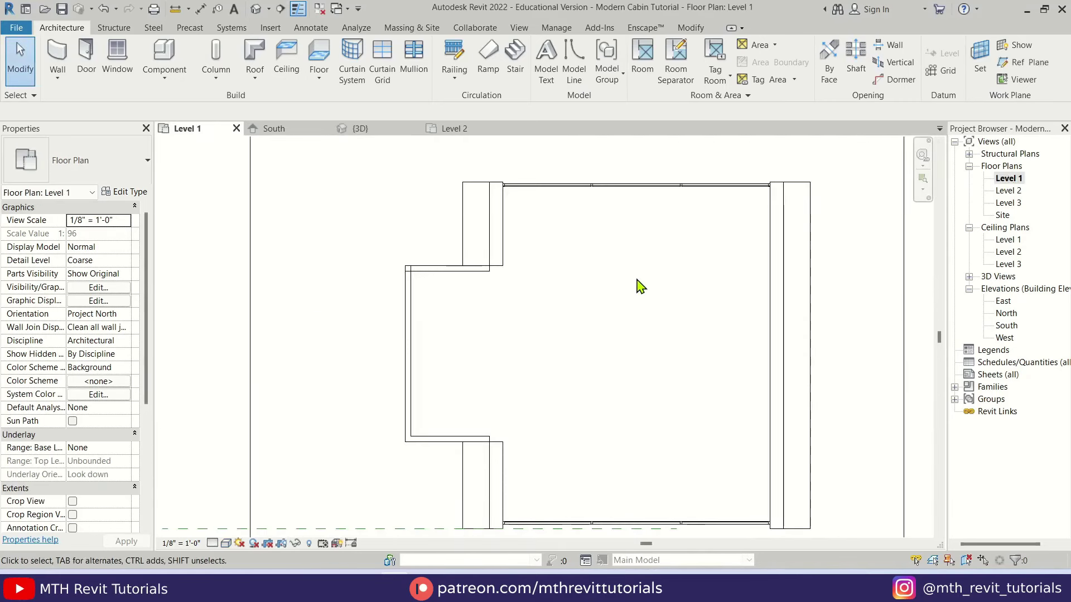
left_click(515, 59)
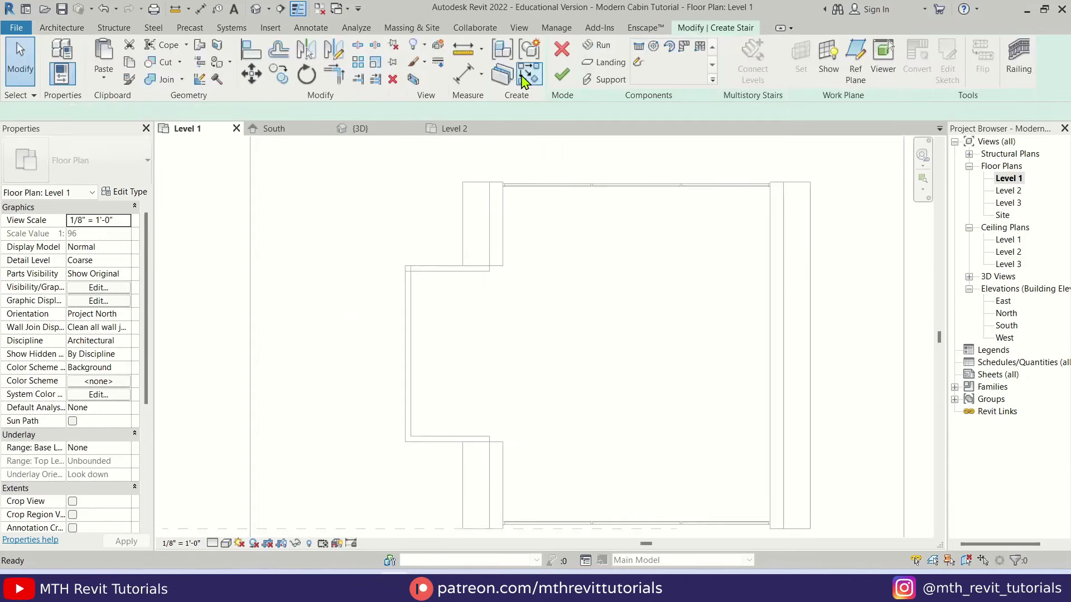
left_click(654, 47)
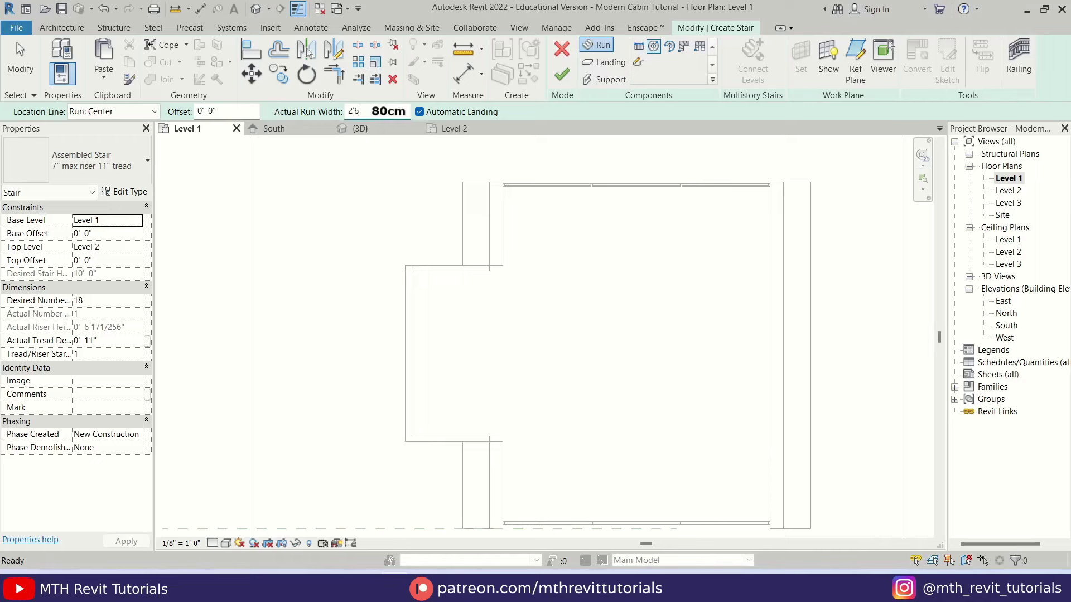
key("Return")
left_click(494, 297)
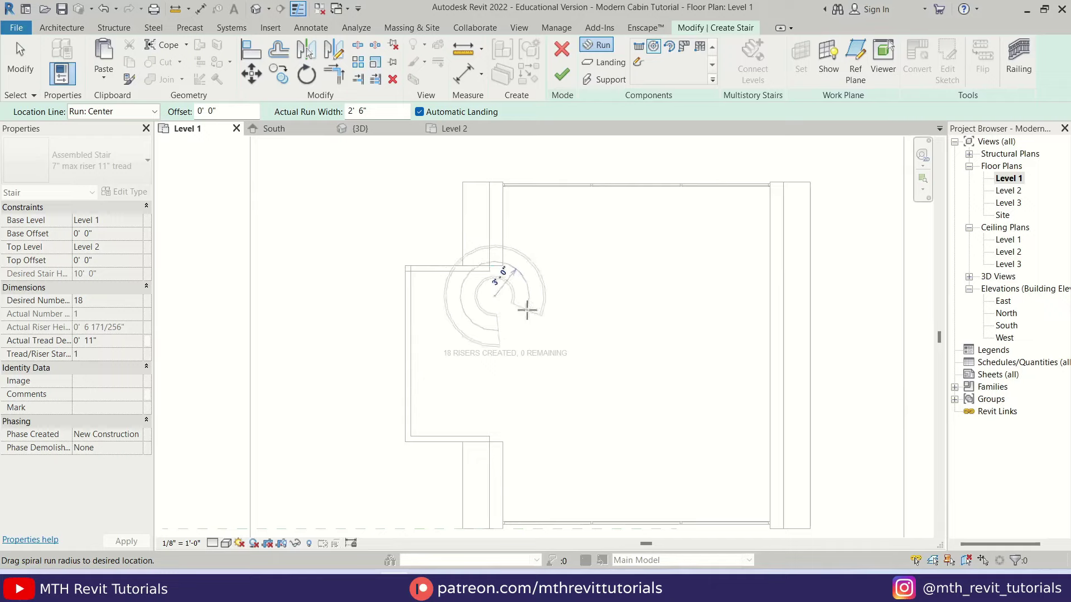
left_click(526, 310)
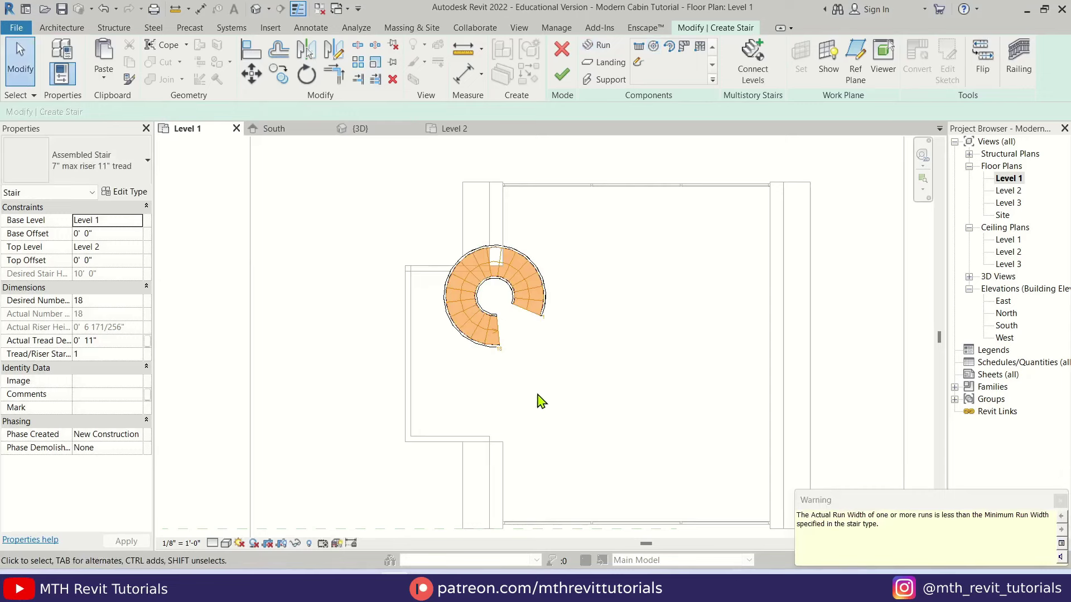
Dismiss the run width warning and move the whole spiral stair into the upper corner of the side room on Level 1
left_click(1064, 501)
scroll(378, 245, "up", 2)
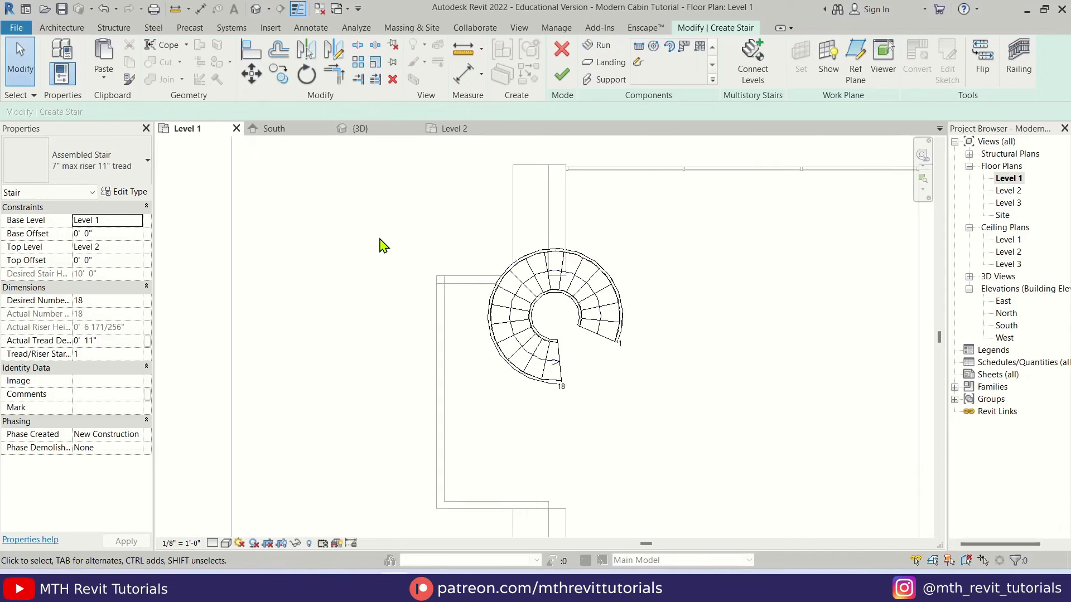
left_click_drag(413, 206, 733, 425)
left_click_drag(564, 272, 535, 315)
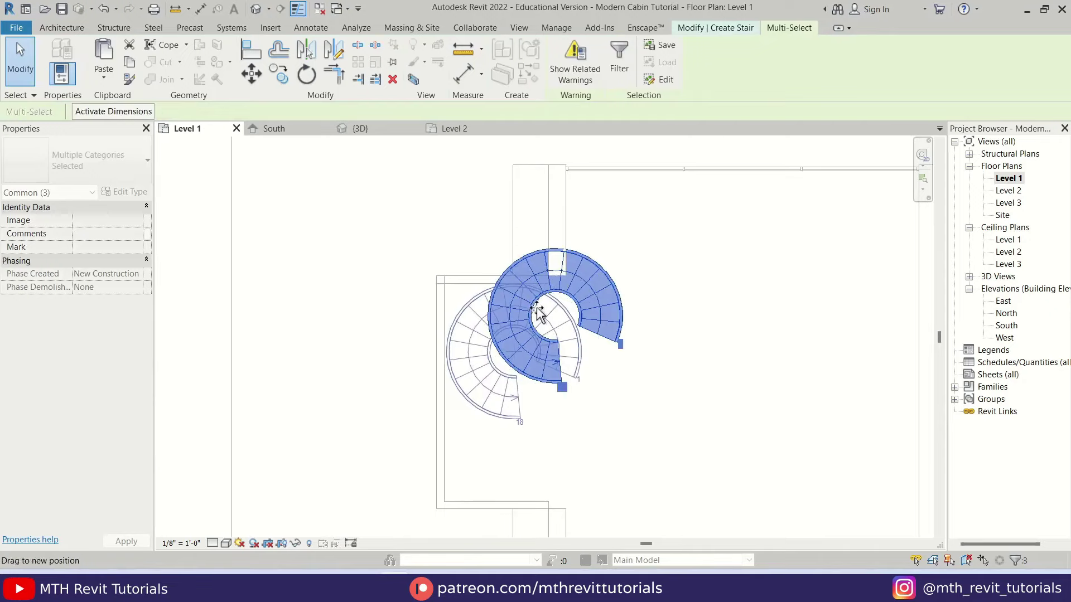
key("Escape")
scroll(611, 316, "down", 1)
scroll(612, 316, "down", 2)
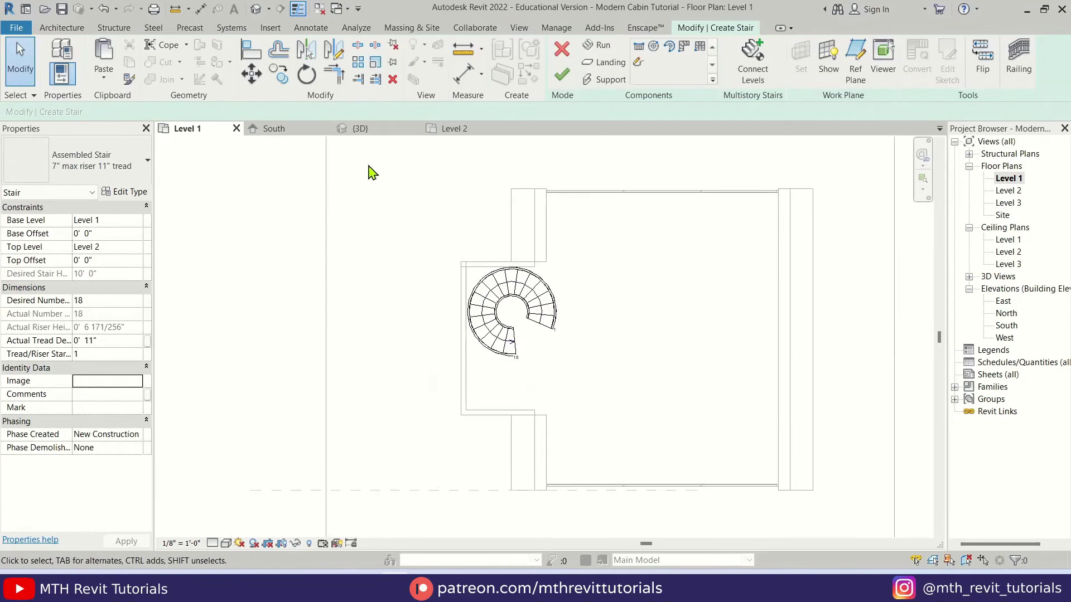
Switch to the 3D view and finish the stair edit, viewing the spiral stair behind the glass front
left_click(360, 128)
middle_click_drag(534, 397, 536, 300, "shift")
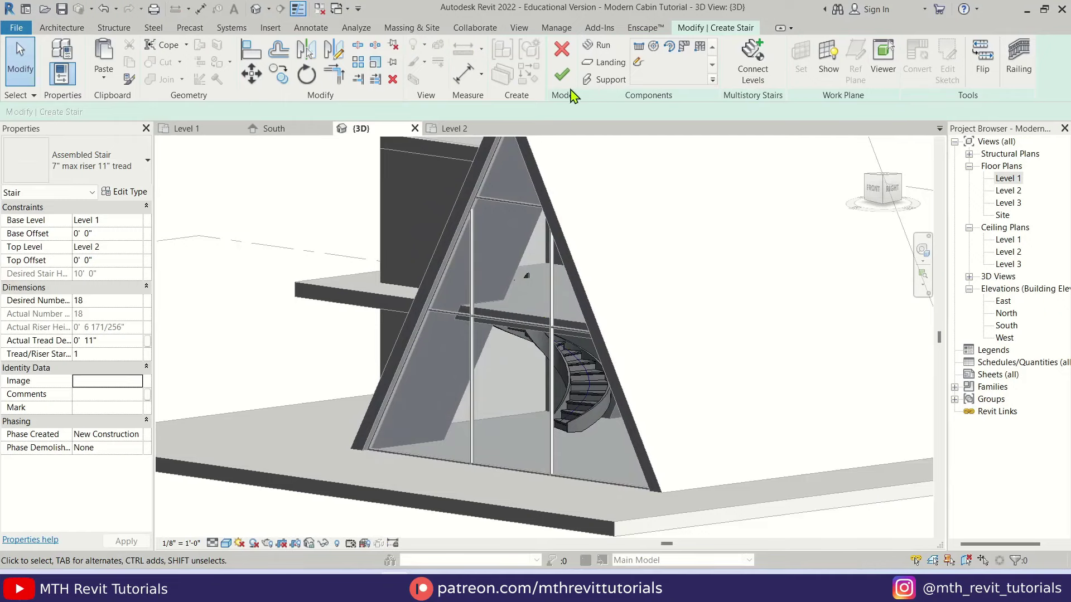
middle_click_drag(482, 264, 518, 283, "shift")
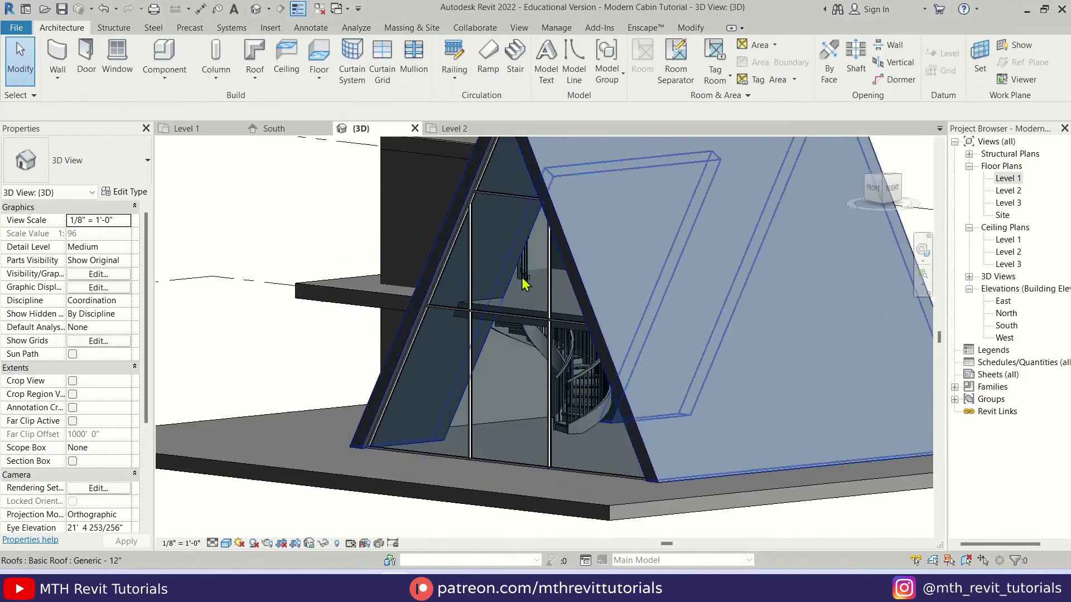
Start editing the boundary of the Level 2 floor and show it in the Level 2 floor plan
left_click(376, 298)
left_click(567, 70)
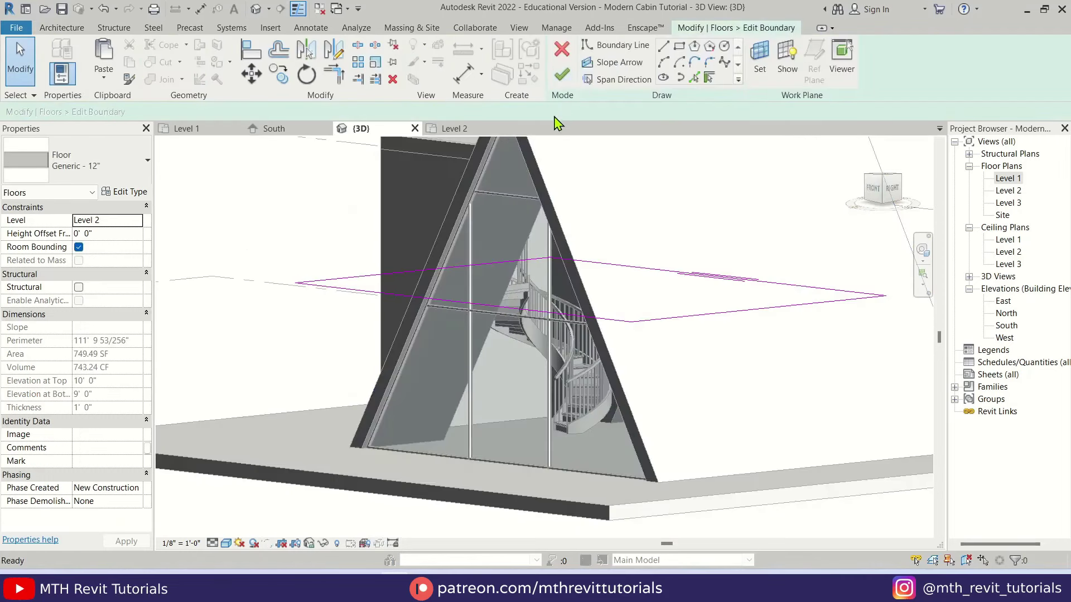
left_click(450, 129)
scroll(507, 314, "up", 4)
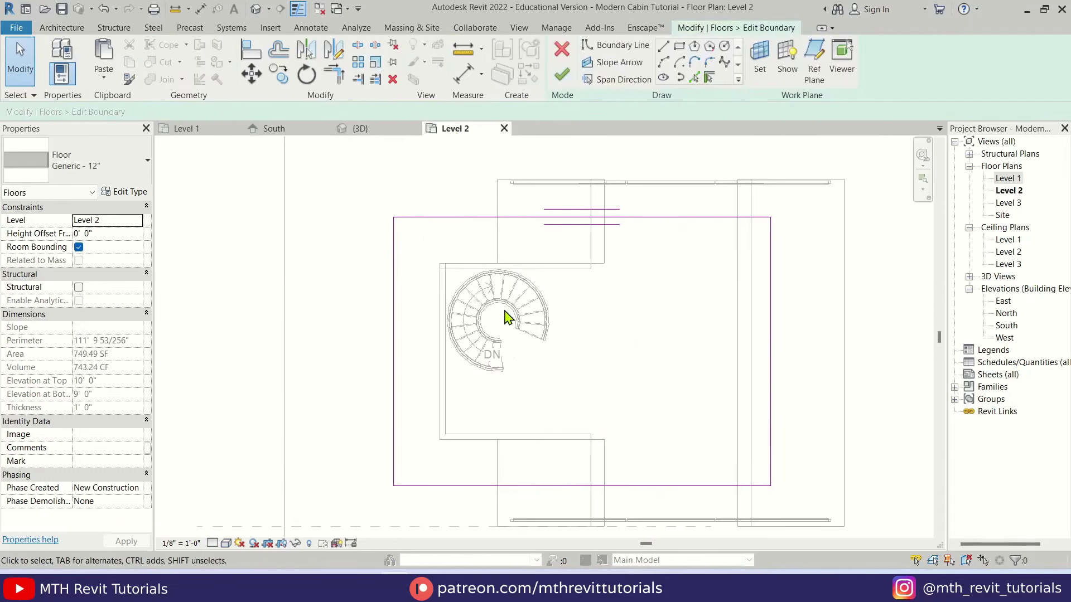
Pick the spiral stair's outer edge and its last riser line as floor boundary lines
left_click(693, 78)
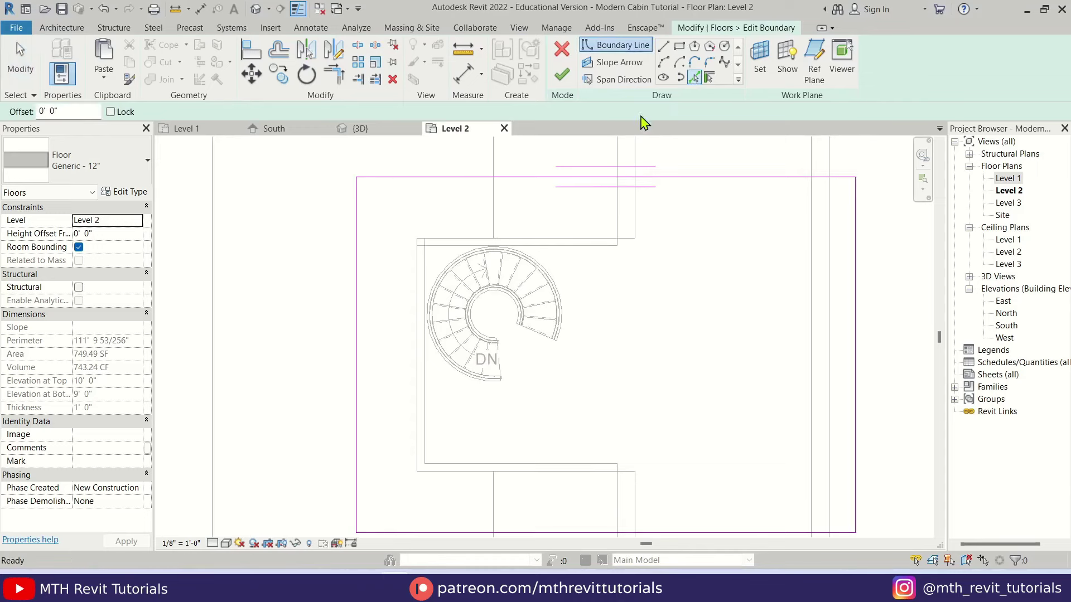
scroll(536, 272, "up", 1)
left_click(539, 266)
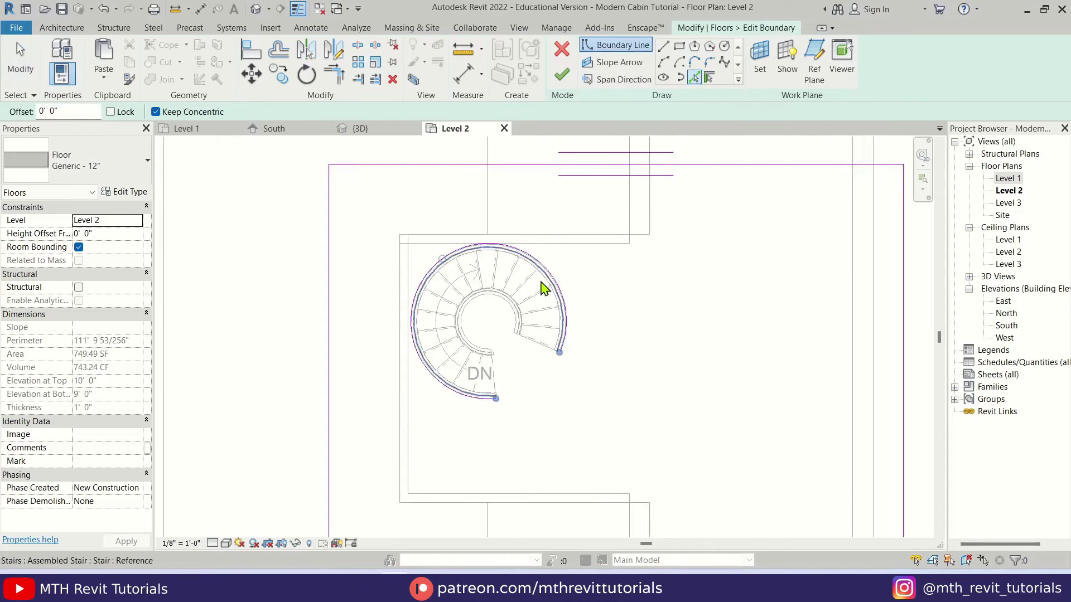
scroll(502, 405, "up", 2)
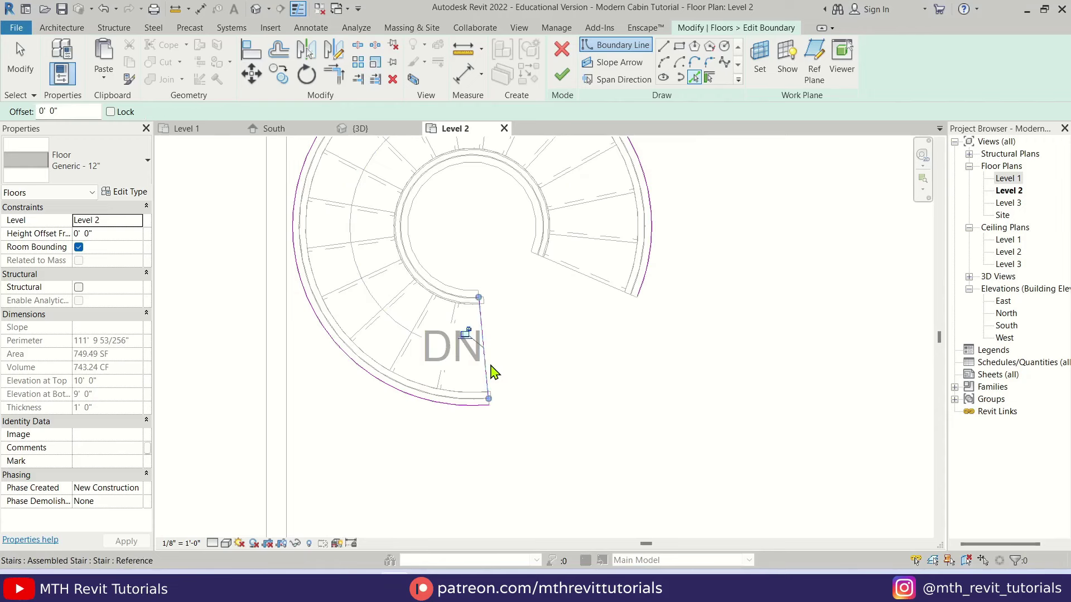
left_click(493, 371)
middle_click_drag(544, 282, 564, 366)
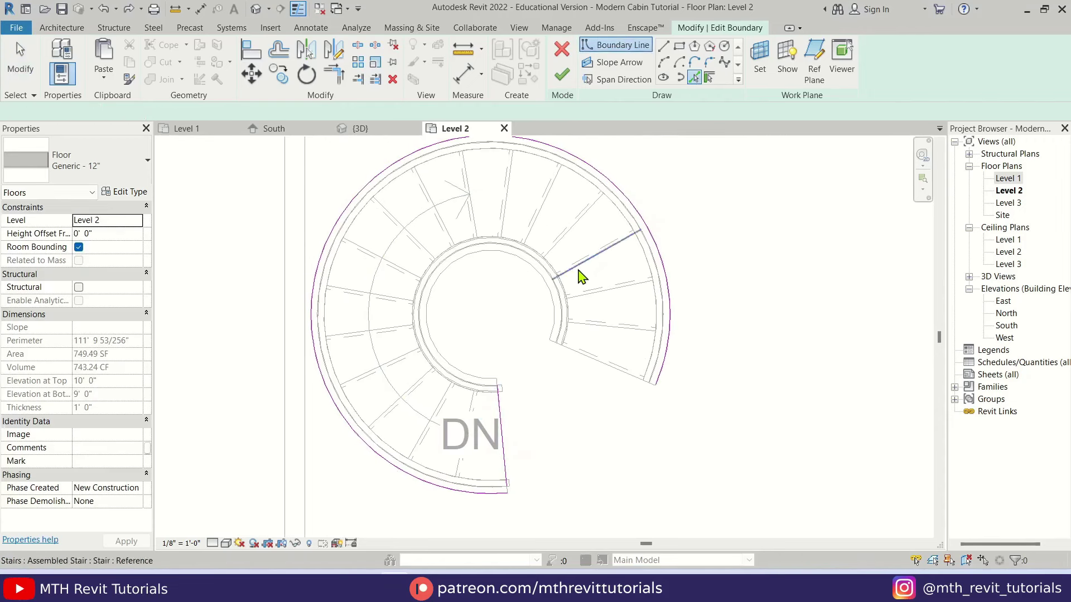
Cut the picked inner stair arc back to a short piece in the stair's gap and trim the riser line to it
key("Escape")
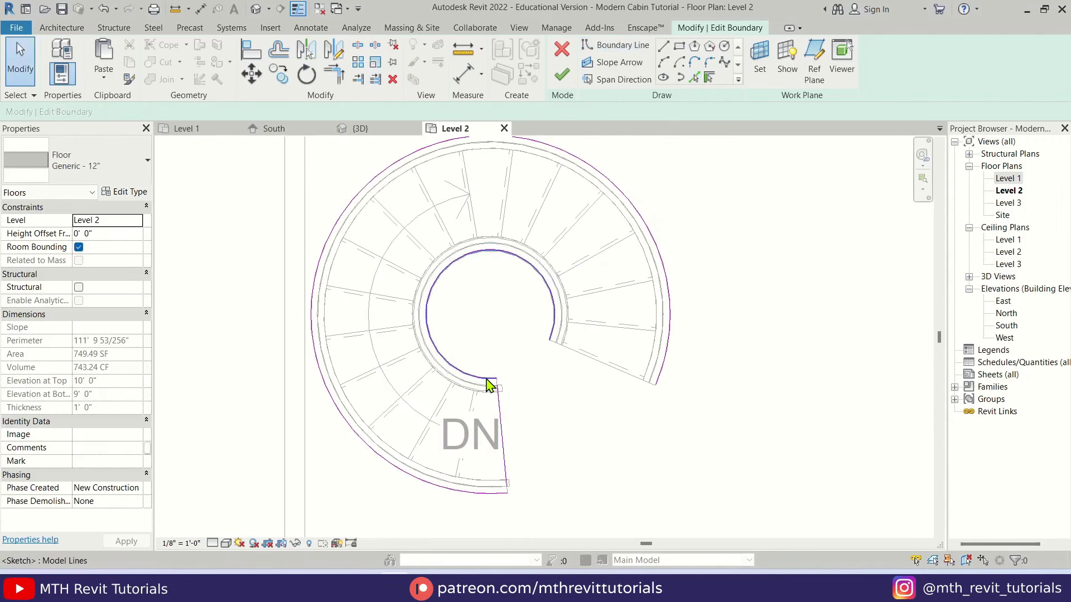
left_click(492, 381)
left_click_drag(497, 385, 541, 375)
left_click(518, 384)
key("t")
key("r")
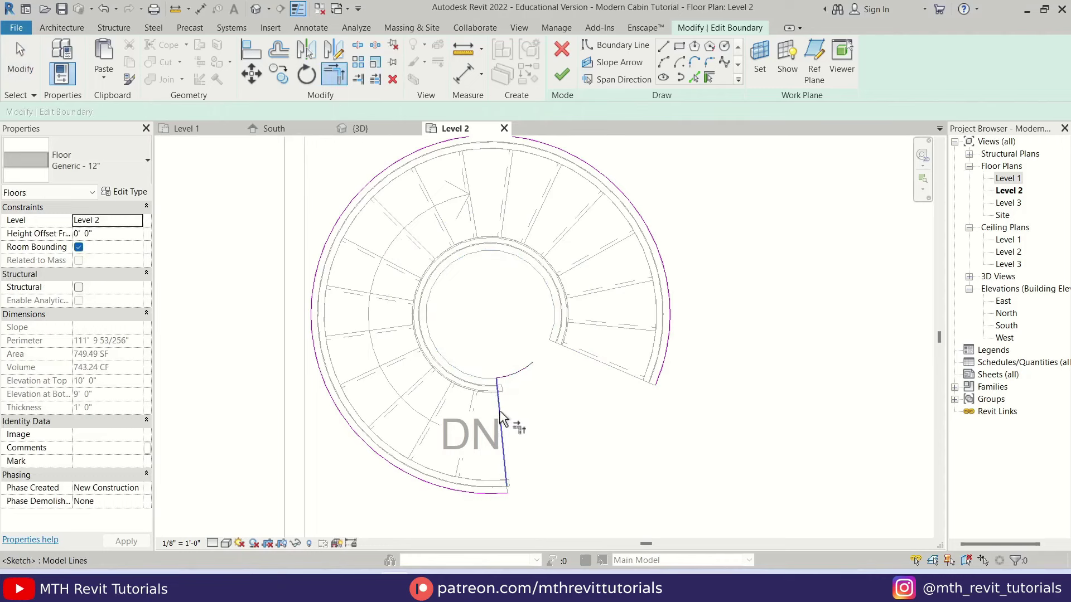
Stretch the short boundary arc across the gap to the inner end of the stair's first riser
key("Escape")
left_click(529, 368)
left_click_drag(534, 363, 550, 342)
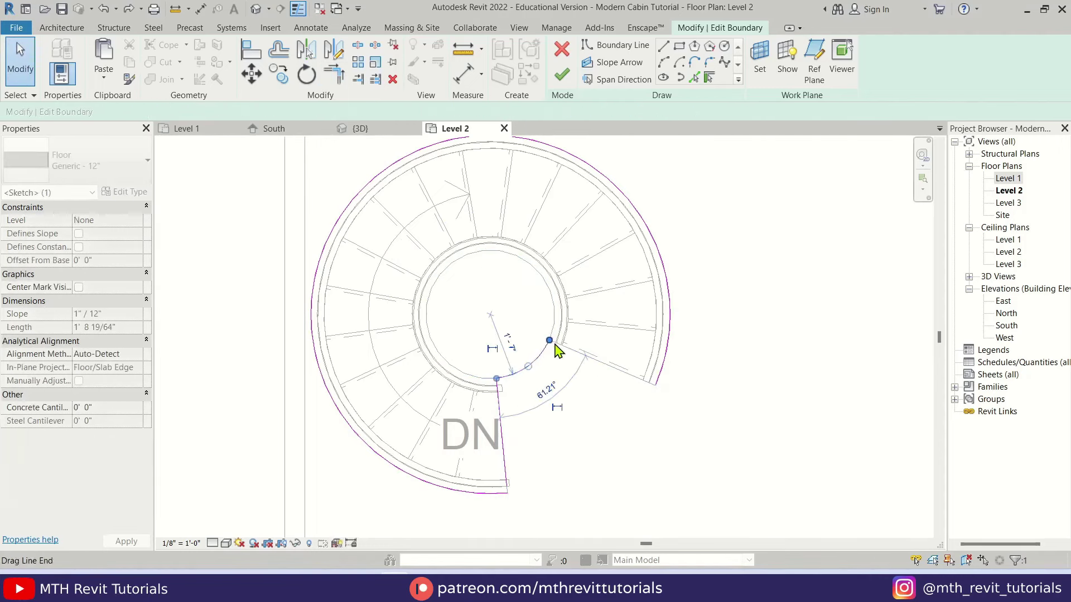
Draw a vertical boundary line about 5' long from the inner arc's free end up to the wall face
left_click(663, 47)
scroll(551, 339, "down", 2)
left_click(550, 340)
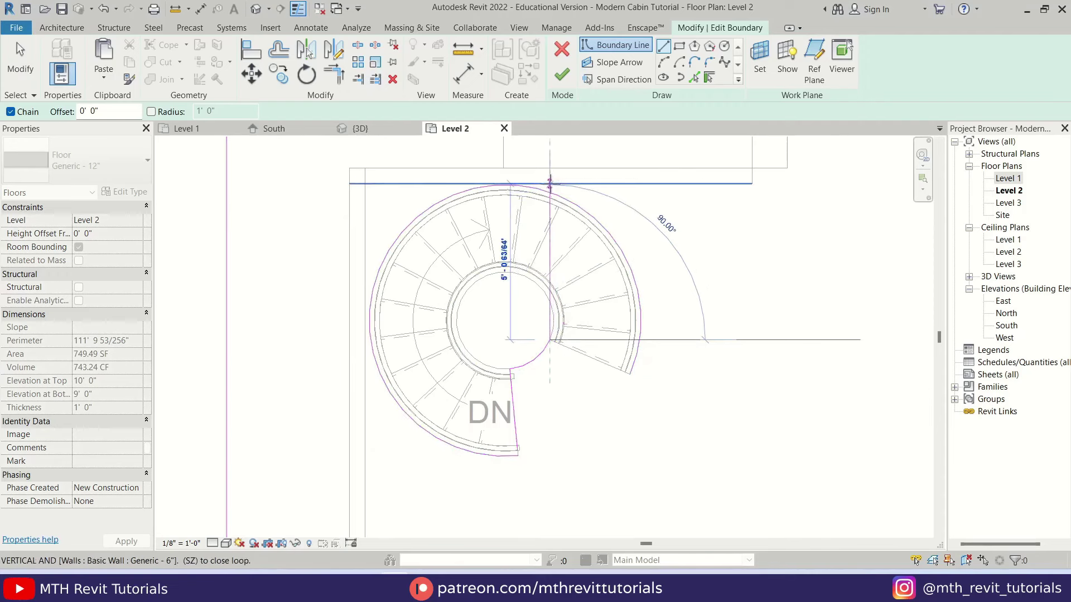
key("Escape")
key("Escape")
scroll(664, 335, "down", 4)
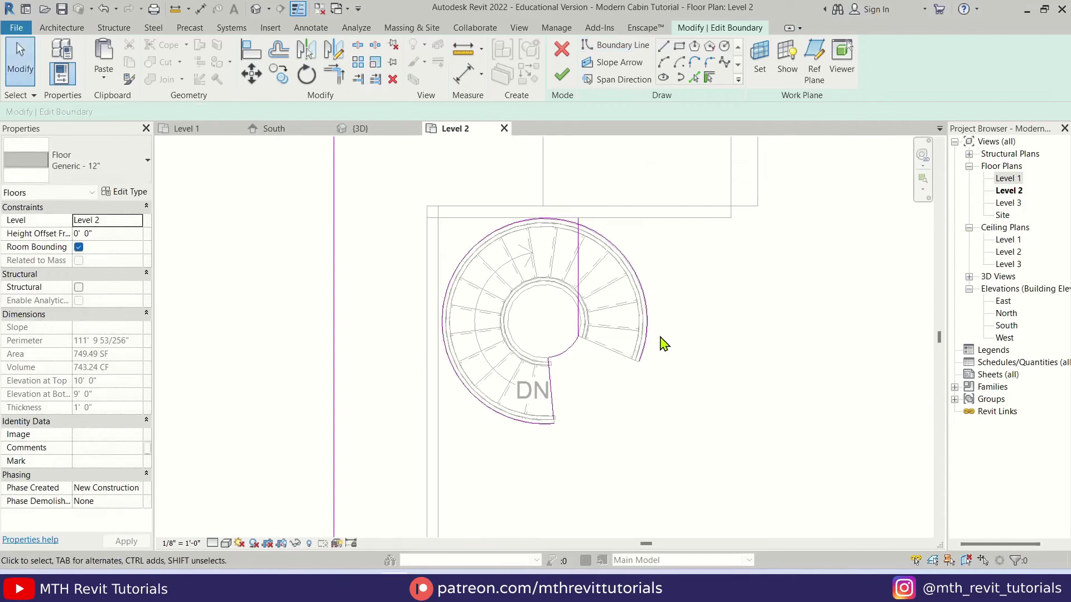
Trim the outer boundary arc and the vertical line to a corner, keeping the part around the upper stair flight
scroll(575, 315, "up", 3)
key("t")
key("r")
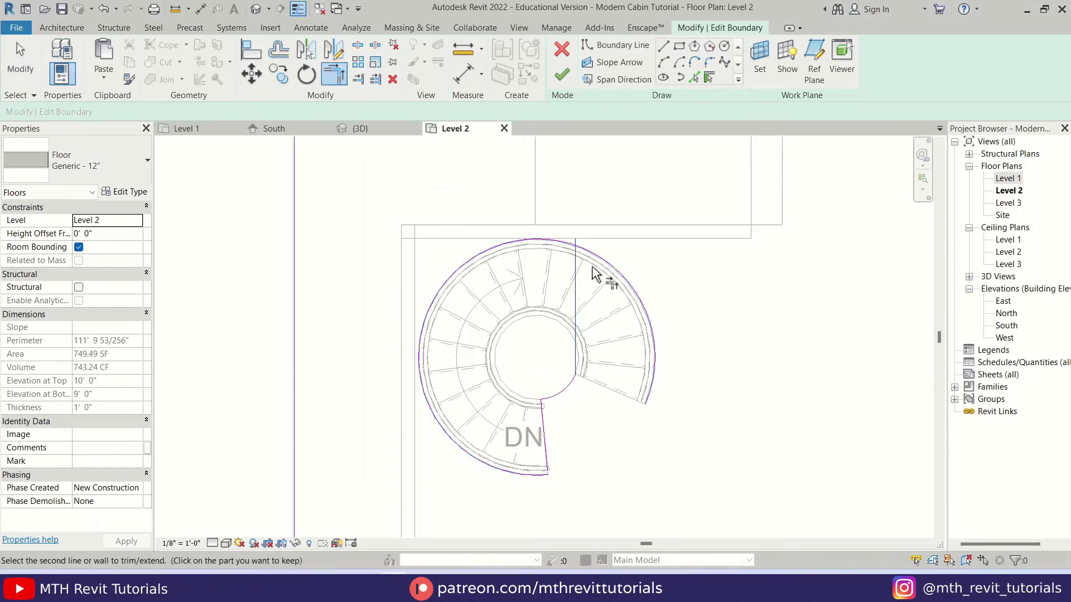
left_click(563, 247)
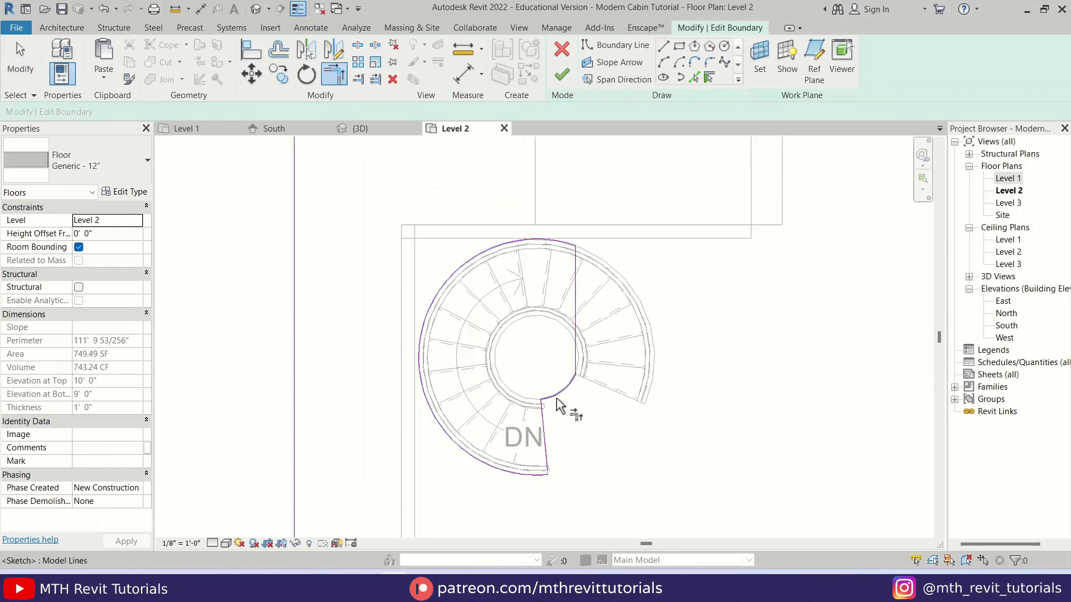
scroll(561, 406, "down", 1)
key("Escape")
Select the stair opening's boundary loop and try to finish the floor sketch
left_click_drag(395, 235, 471, 301)
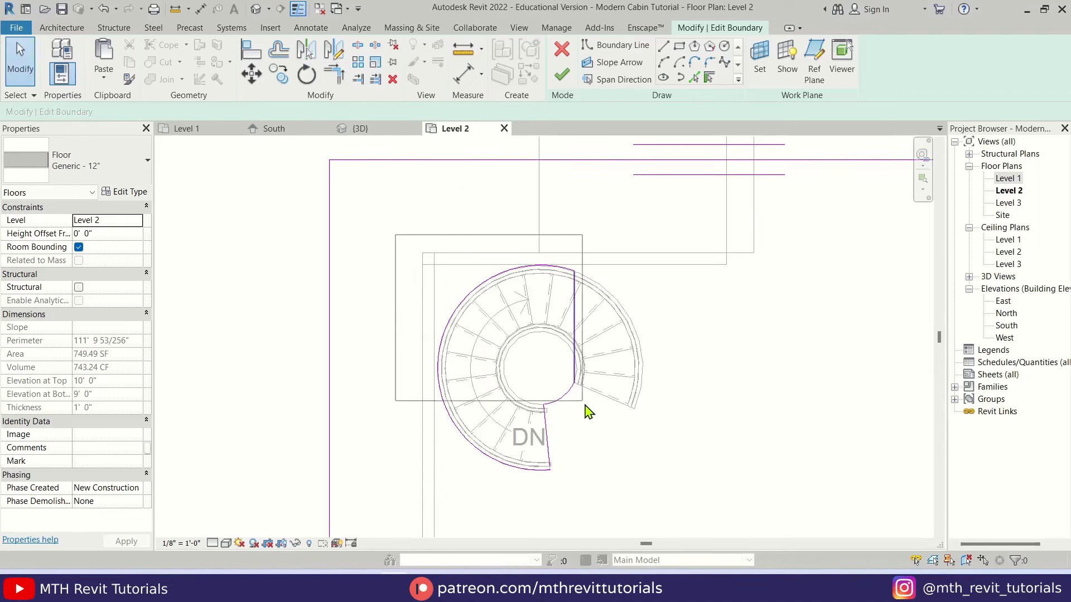
left_click_drag(585, 406, 608, 485)
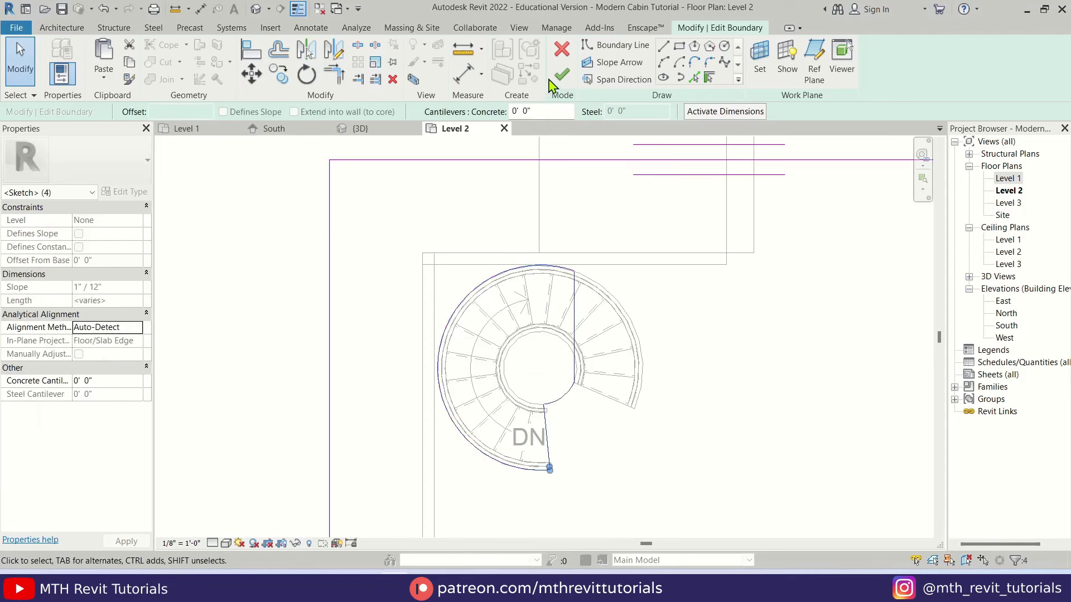
left_click(559, 75)
key("Return")
Trim the riser line and the outer arc to a corner at the stair's end and finish the floor boundary
scroll(548, 481, "up", 5)
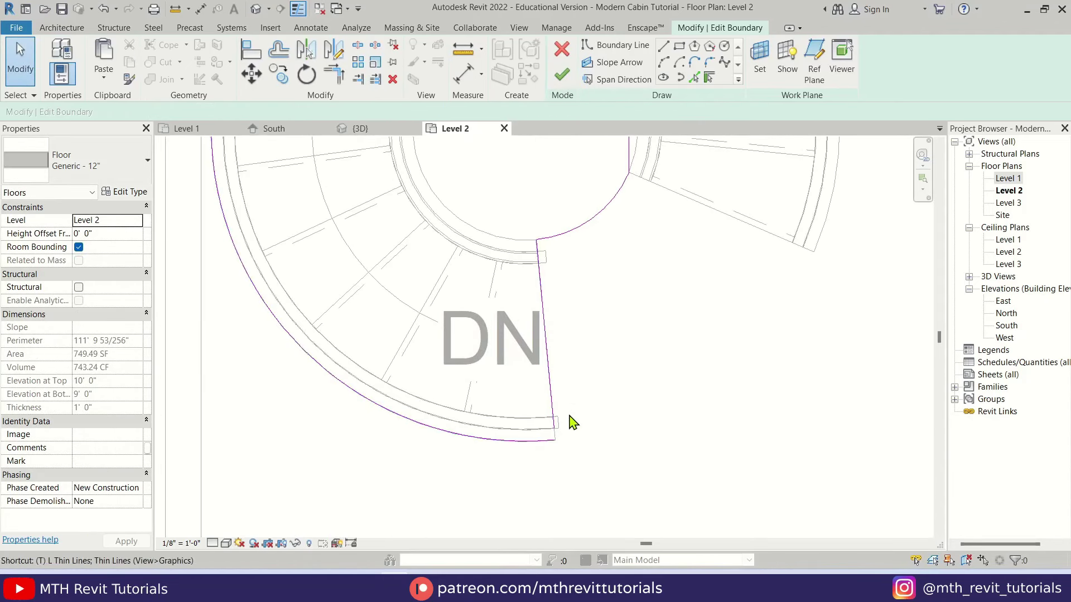
key("t")
key("r")
left_click(554, 423)
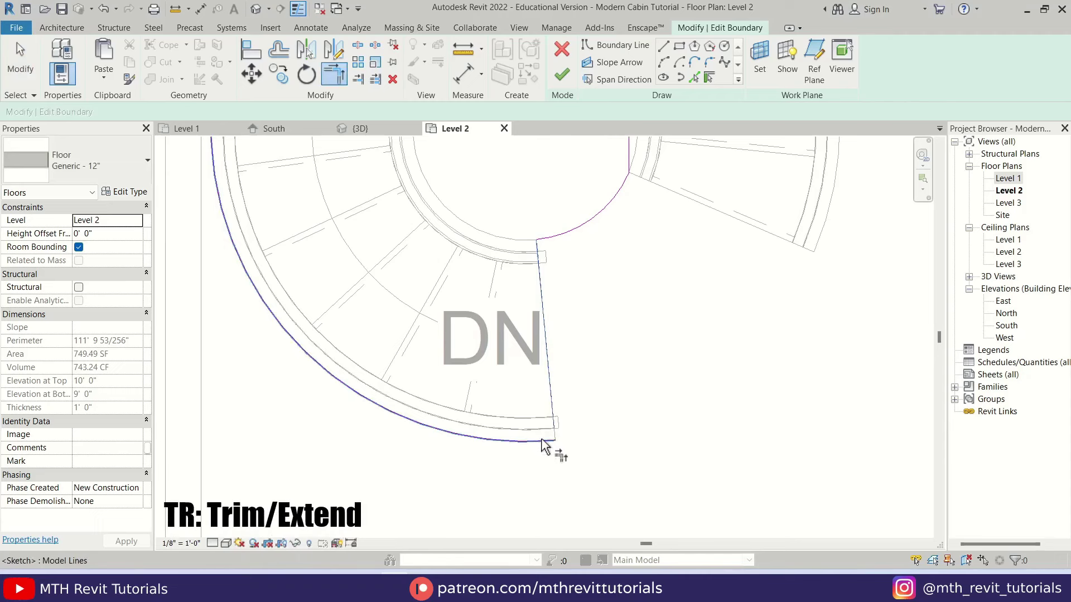
left_click(542, 445)
scroll(574, 442, "down", 5)
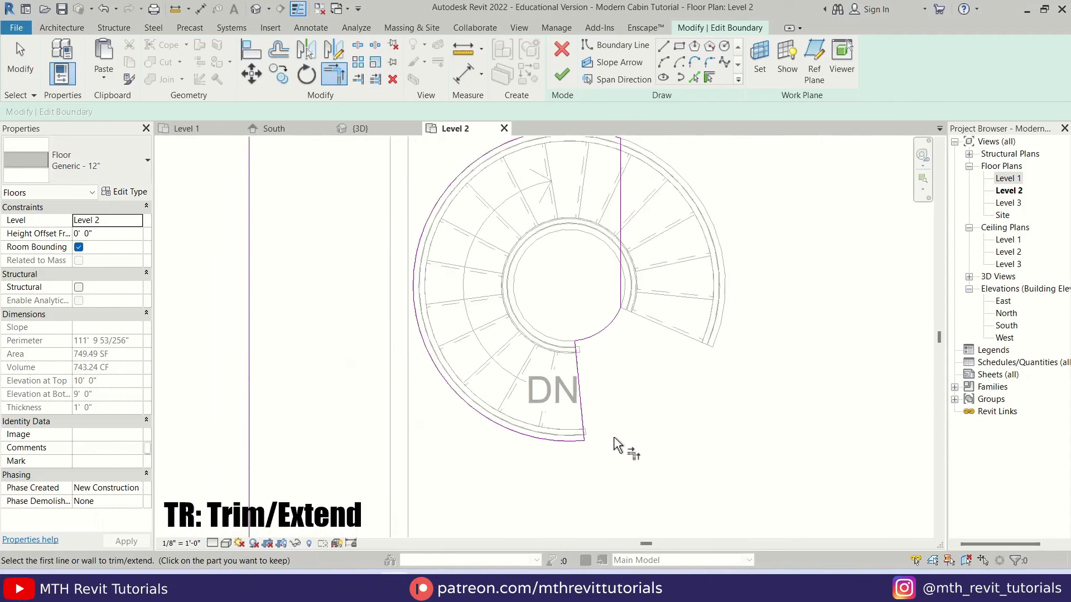
left_click(563, 76)
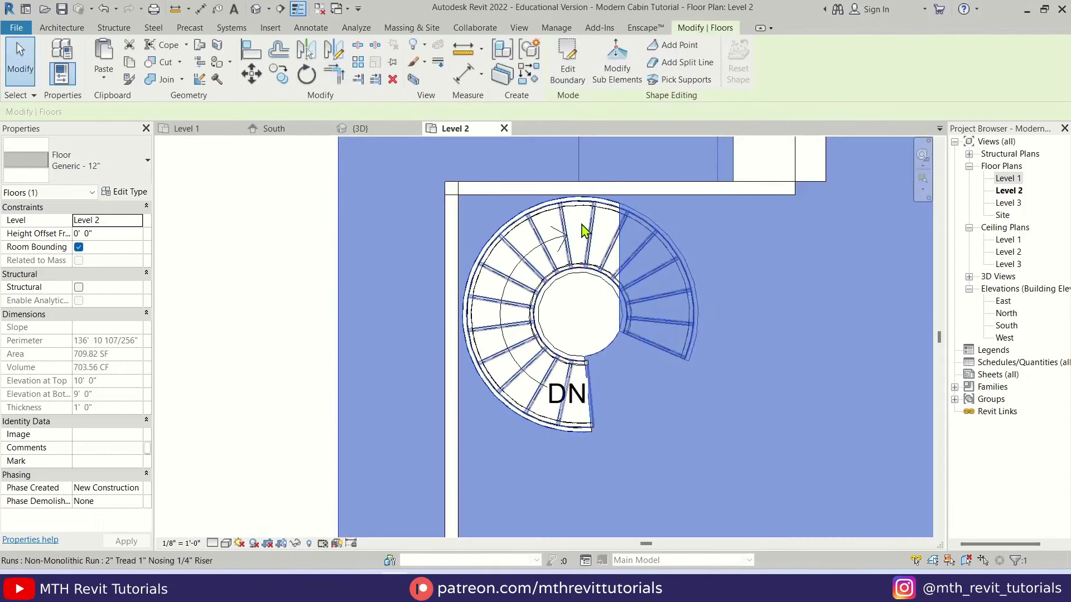
Temporarily isolate the Level 2 floor and the spiral stair in the 3D view
left_click(360, 129)
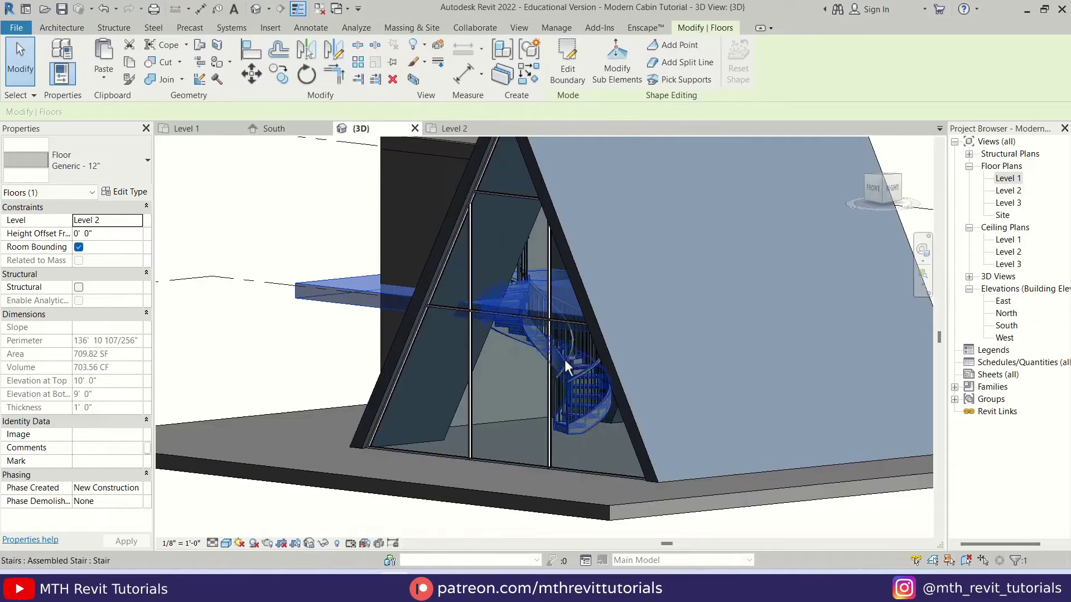
middle_click_drag(575, 430, 386, 389, "shift")
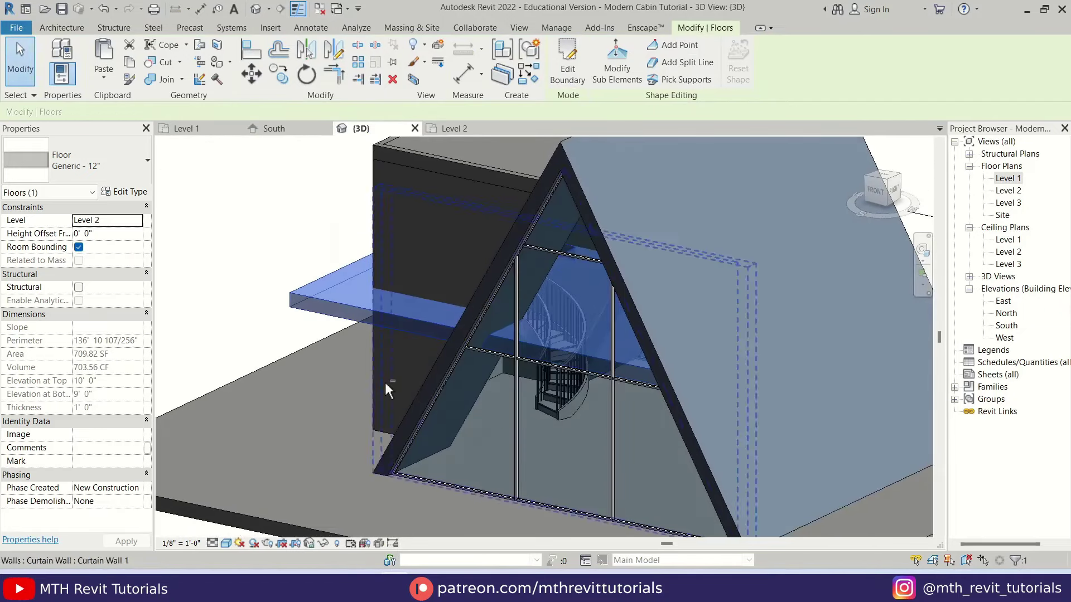
left_click(543, 411, "ctrl")
key("h")
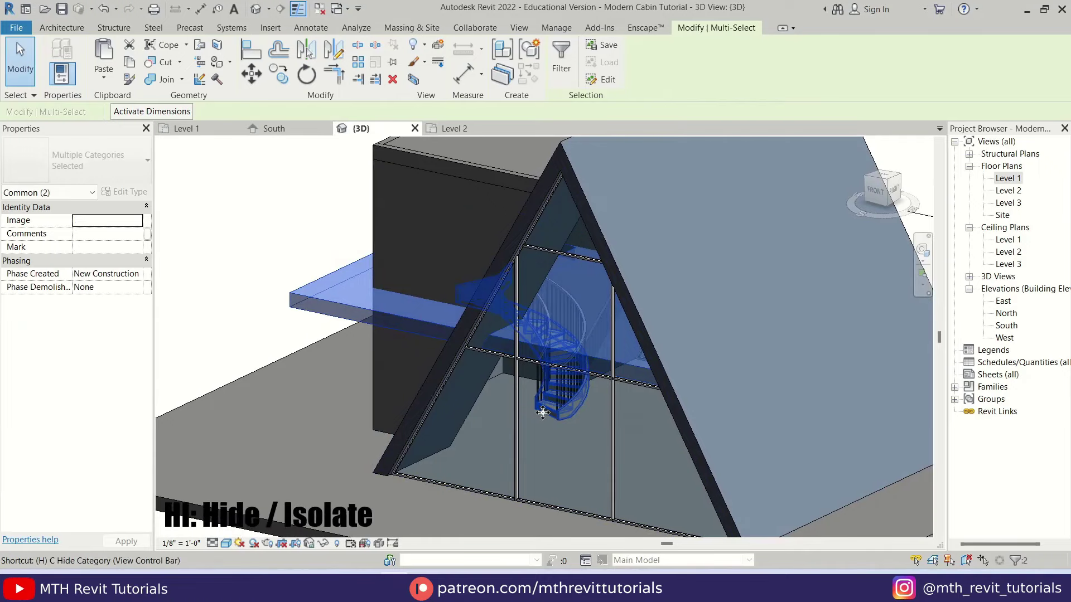
key("i")
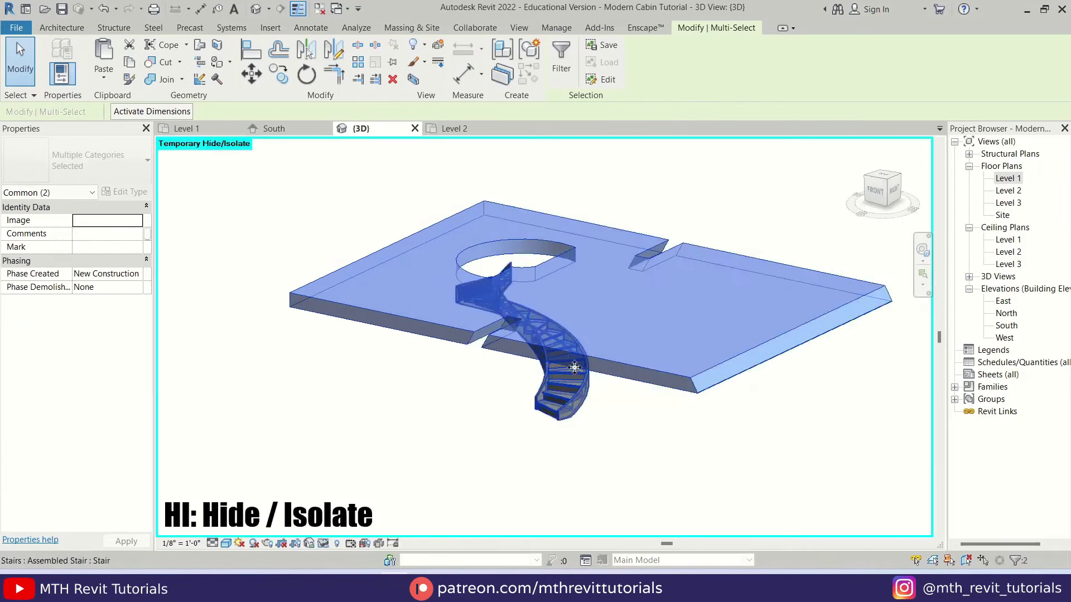
Examine the stair opening in the isolated floor from several sides
middle_click_drag(491, 383, 630, 430, "shift")
key("Escape")
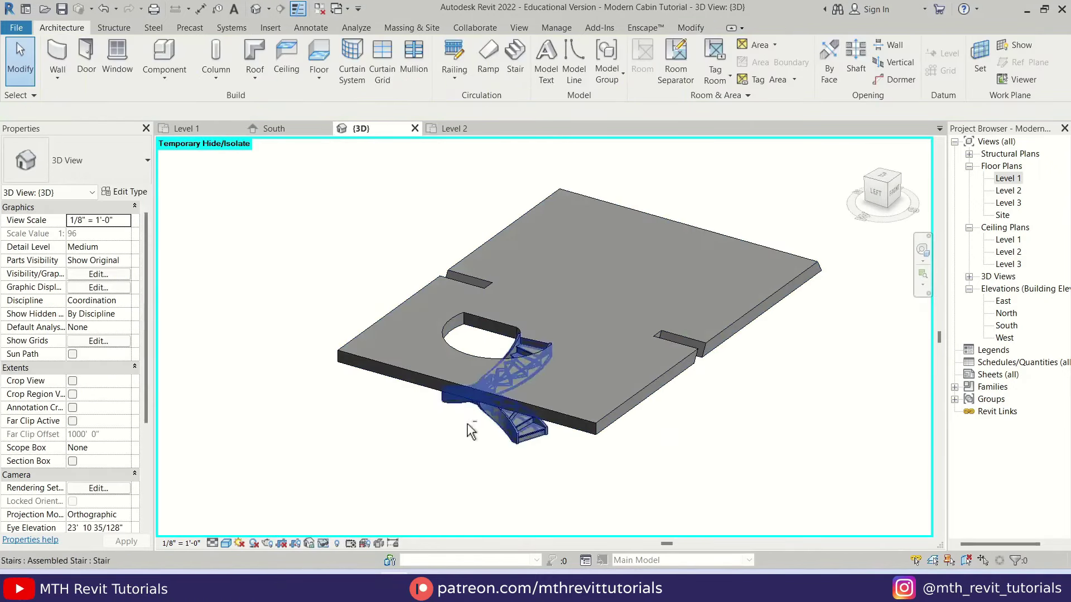
middle_click_drag(461, 454, 645, 467, "shift")
scroll(644, 324, "up", 5)
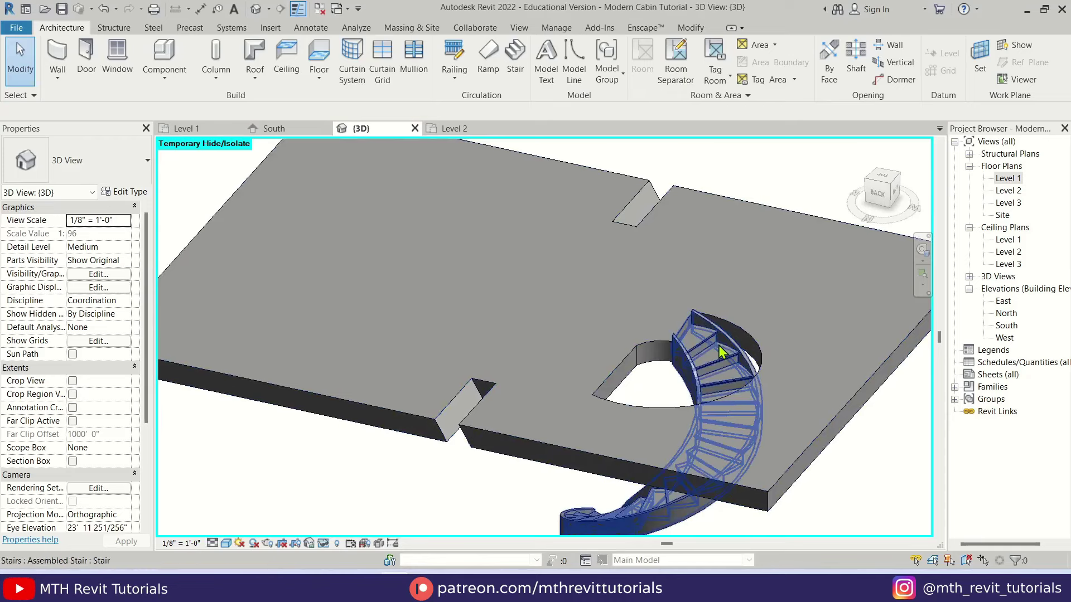
scroll(629, 330, "down", 3)
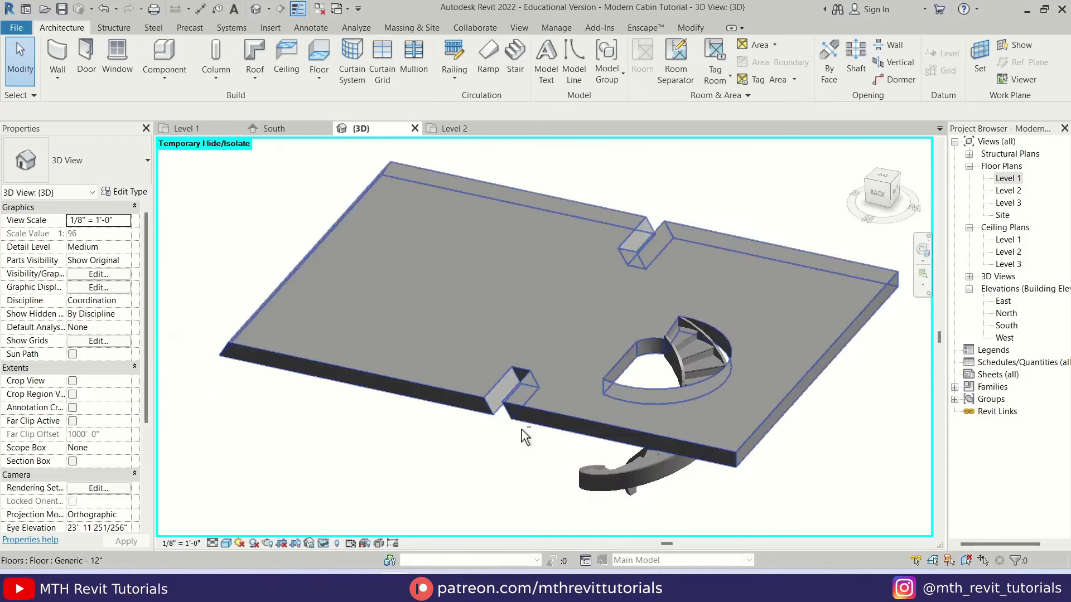
middle_click_drag(629, 329, 415, 421, "shift")
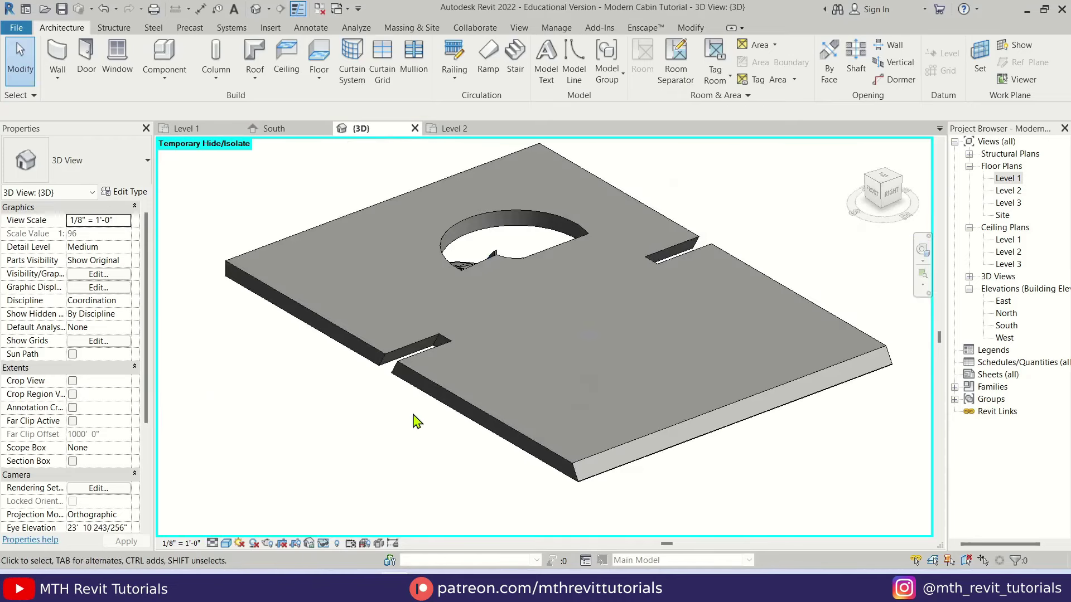
Reset the temporary isolation and examine the Level 2 floor edge behind the front curtain wall
left_click(325, 544)
left_click(383, 526)
middle_click_drag(383, 489, 593, 384, "shift")
scroll(614, 332, "up", 4)
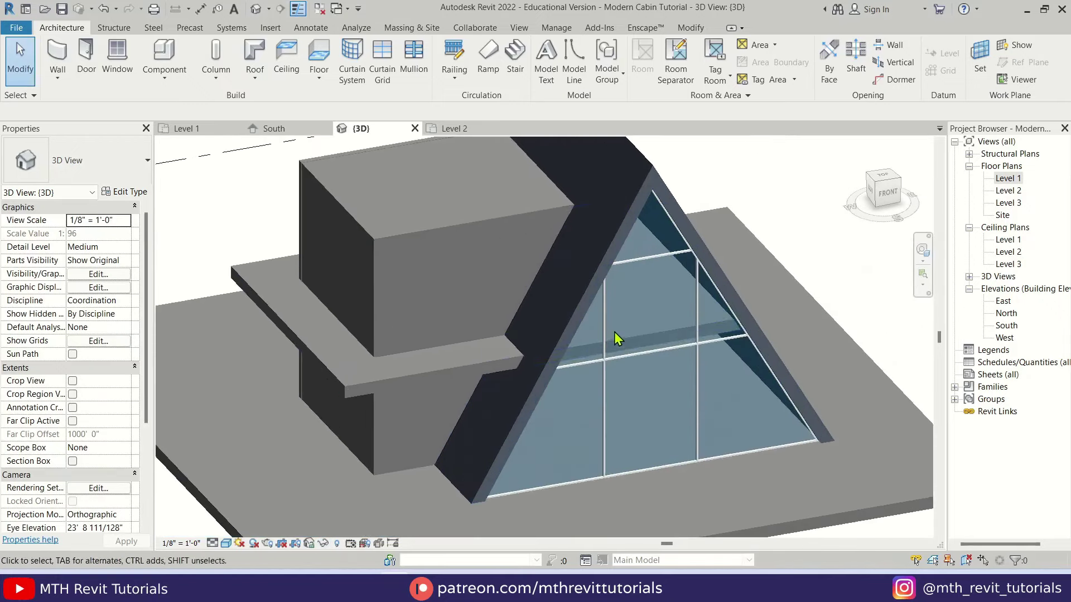
middle_click_drag(595, 409, 686, 318, "shift")
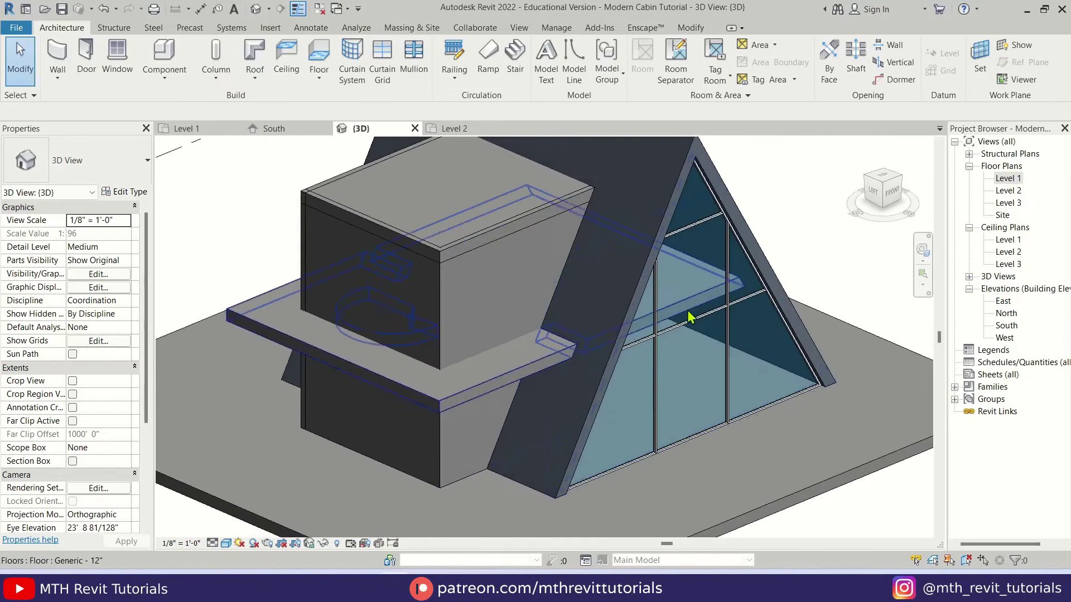
scroll(669, 312, "up", 5)
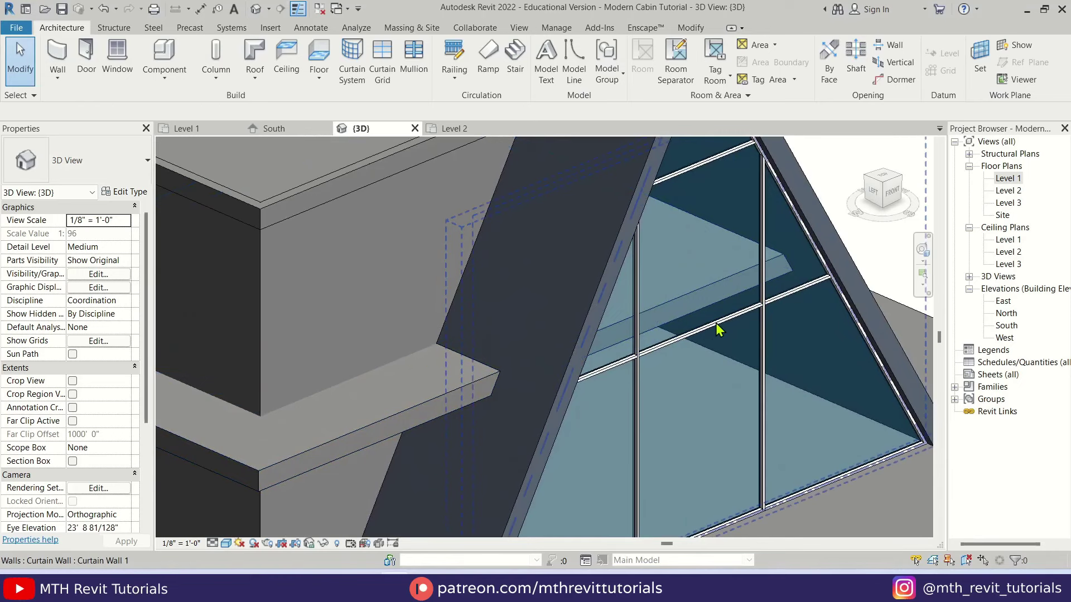
Reopen the Level 2 floor boundary in plan and draw lines from its rear edge out to and along the rear curtain wall
left_click(682, 294)
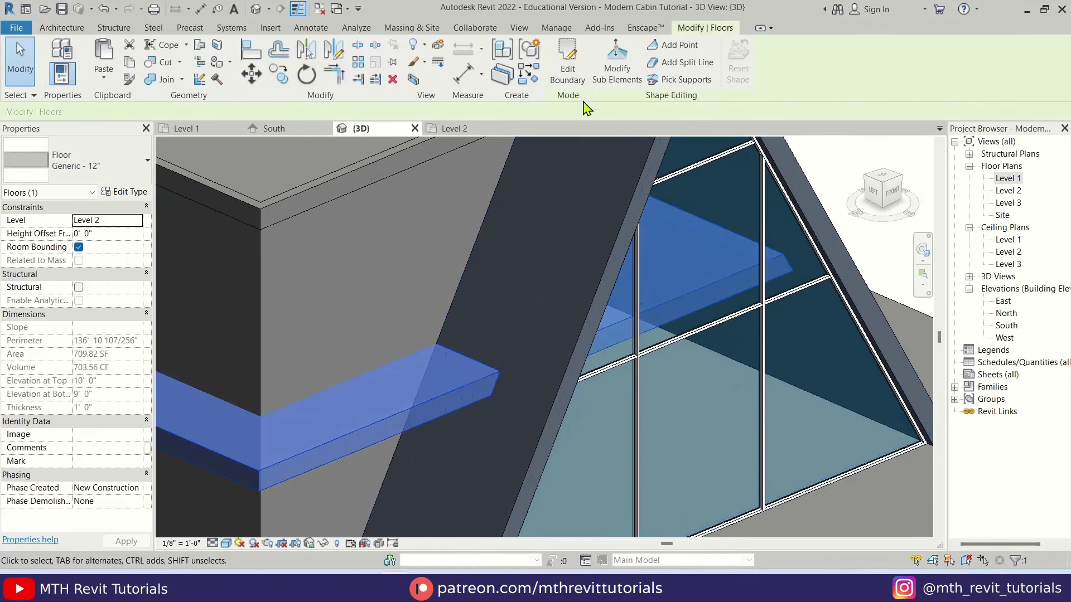
left_click(568, 78)
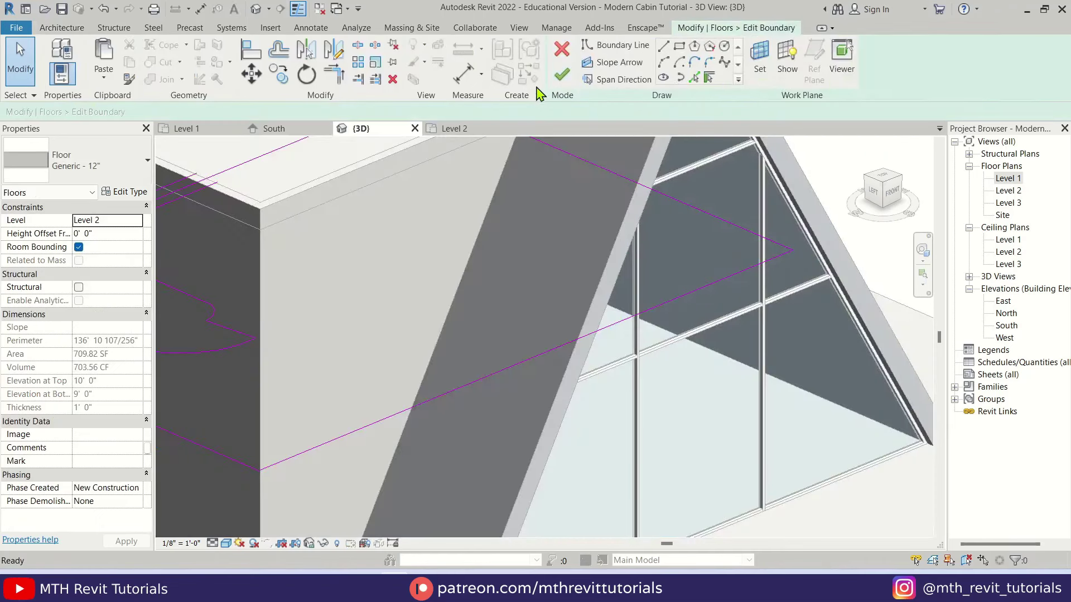
left_click(446, 127)
scroll(650, 246, "down", 5)
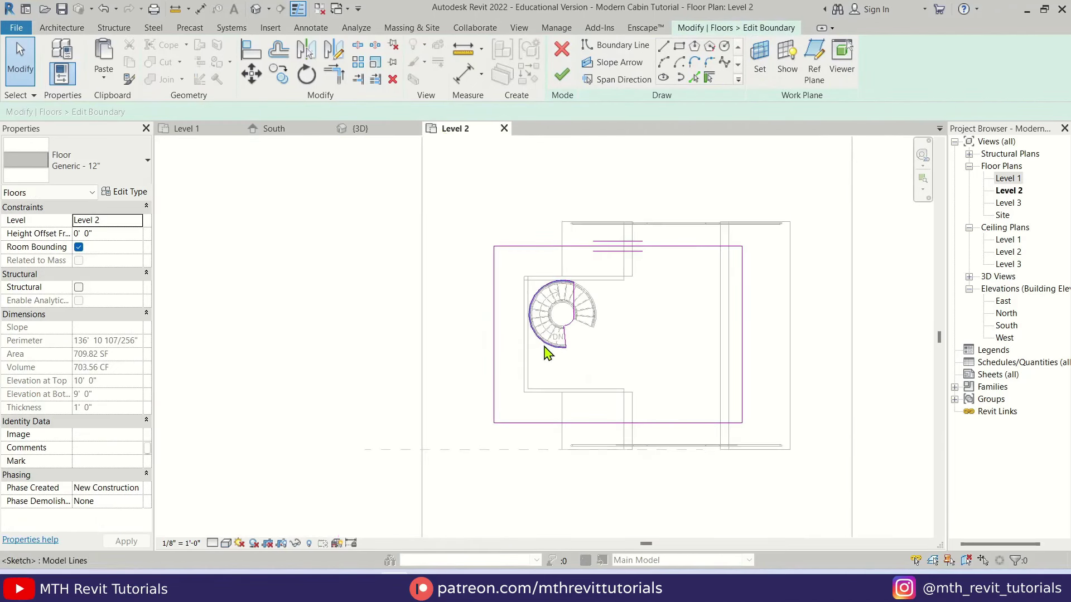
left_click(663, 47)
scroll(614, 243, "up", 1)
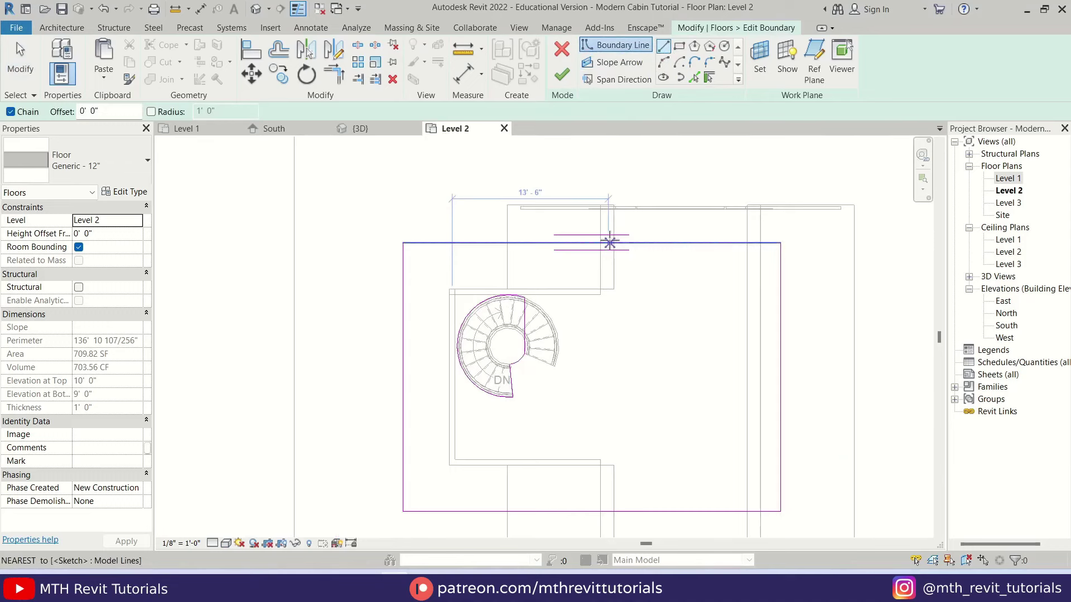
left_click(610, 242)
left_click(608, 209)
left_click(777, 208)
Trim the new rear boundary lines into corners with the floor's side edge and its original rear edge
key("t")
key("r")
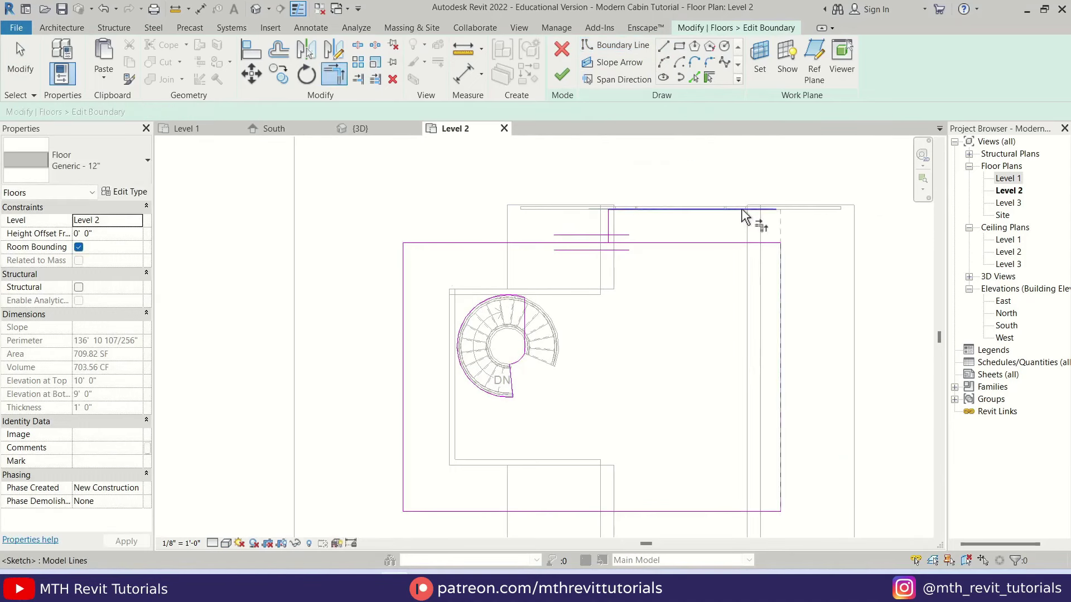
left_click(745, 214)
left_click(609, 235)
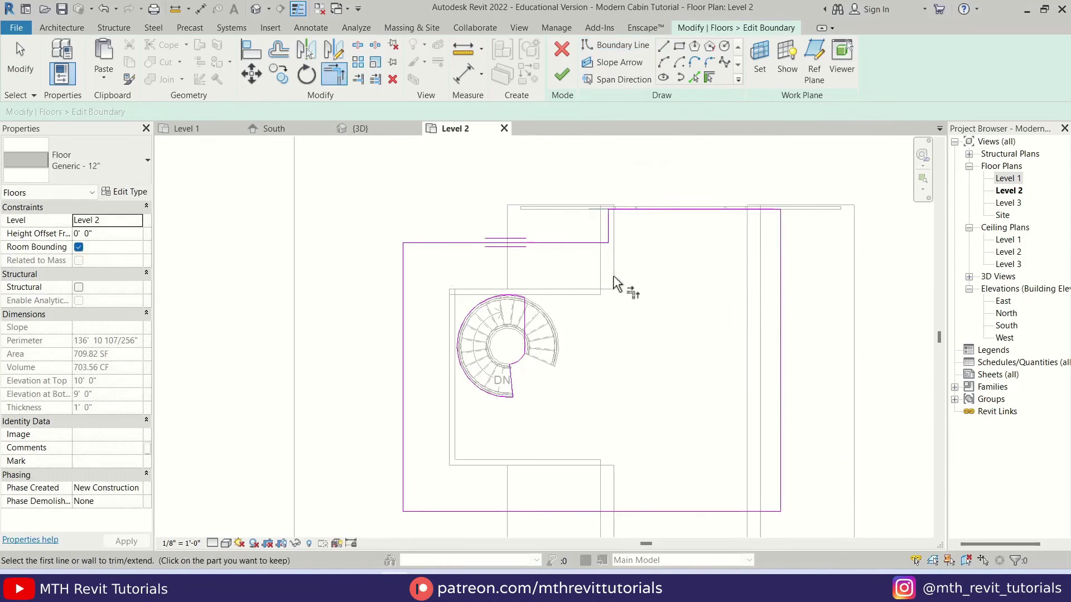
Extend the floor boundary about 2' 10 1/4" out to the front curtain wall, join it with the existing edges and finish the sketch
middle_click_drag(626, 283, 708, 256)
key("l")
key("i")
scroll(748, 435, "down", 2)
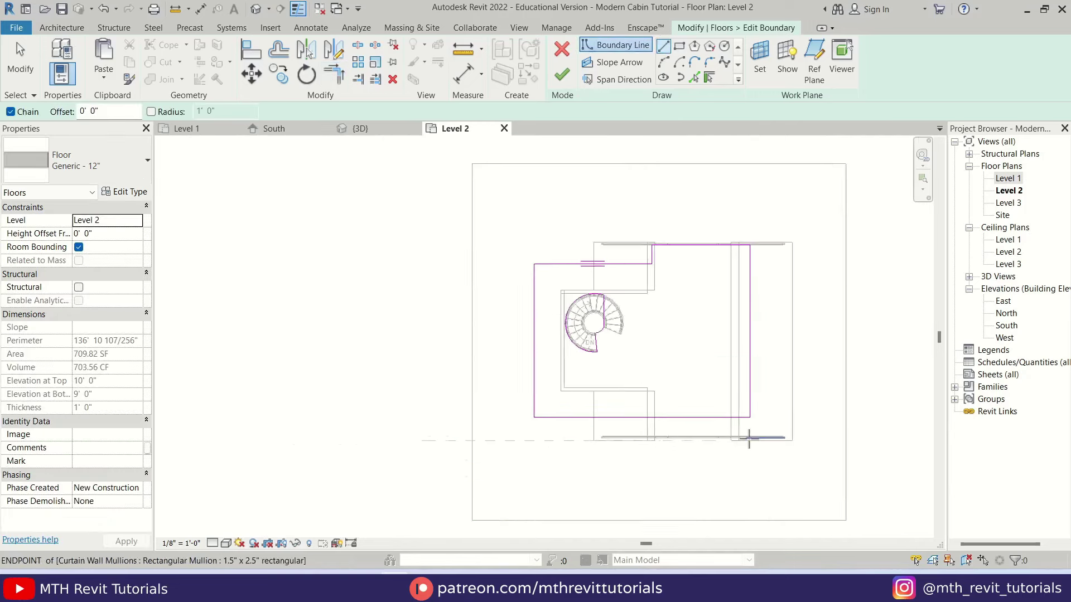
left_click(598, 428)
scroll(771, 453, "up", 4)
left_click(771, 453)
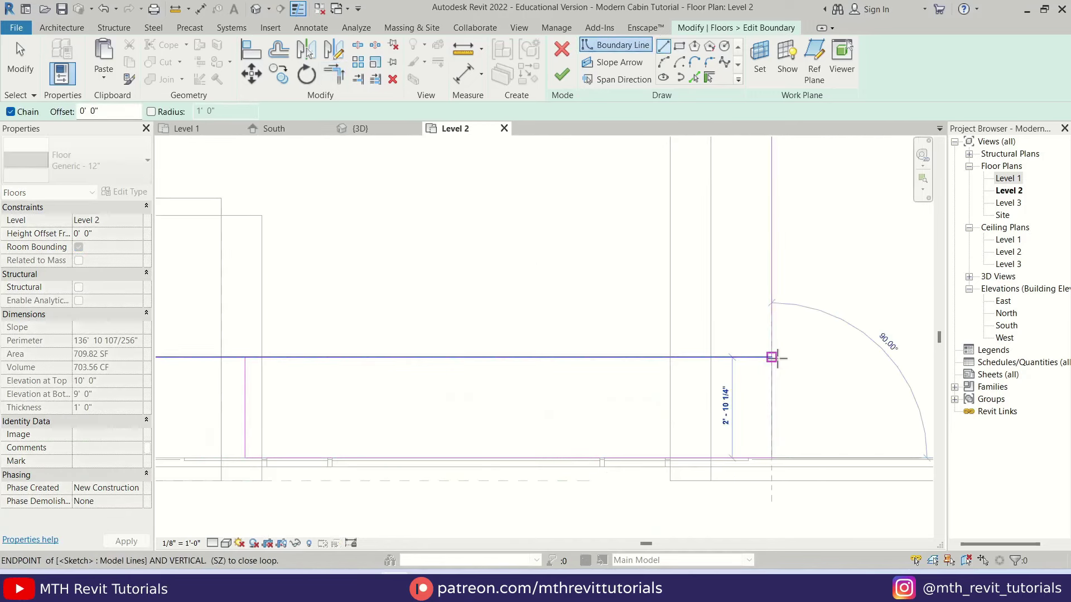
left_click(770, 359)
scroll(770, 359, "down", 3)
key("Escape")
key("Escape")
left_click(563, 75)
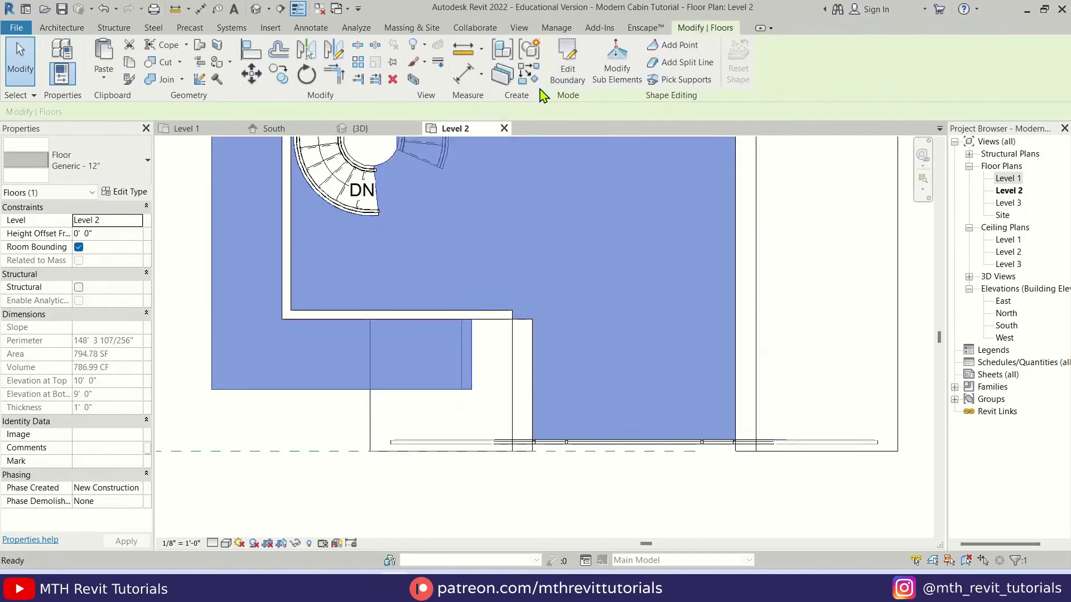
Reopen the floor boundary in the 3D view and select both short jog lines at the front and rear extensions
left_click(363, 130)
middle_click_drag(669, 400, 732, 373, "shift")
scroll(749, 230, "up", 3)
middle_click_drag(748, 230, 425, 379, "shift")
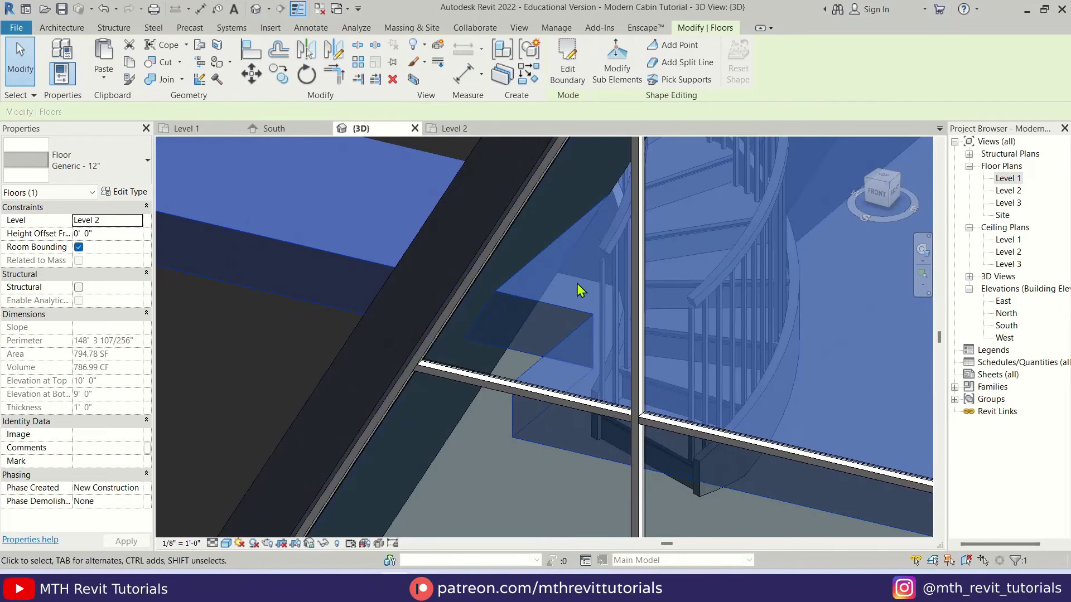
left_click(559, 80)
left_click(551, 364)
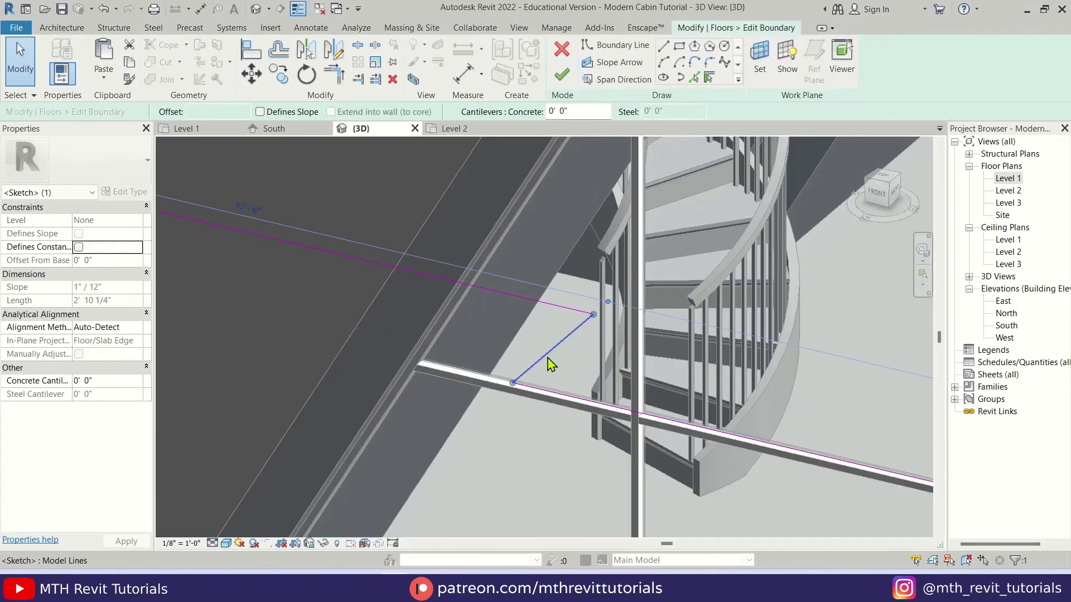
mouse_move(552, 364)
middle_mouse_down("shift")
mouse_move(642, 392)
mouse_move(712, 287)
middle_mouse_up("shift")
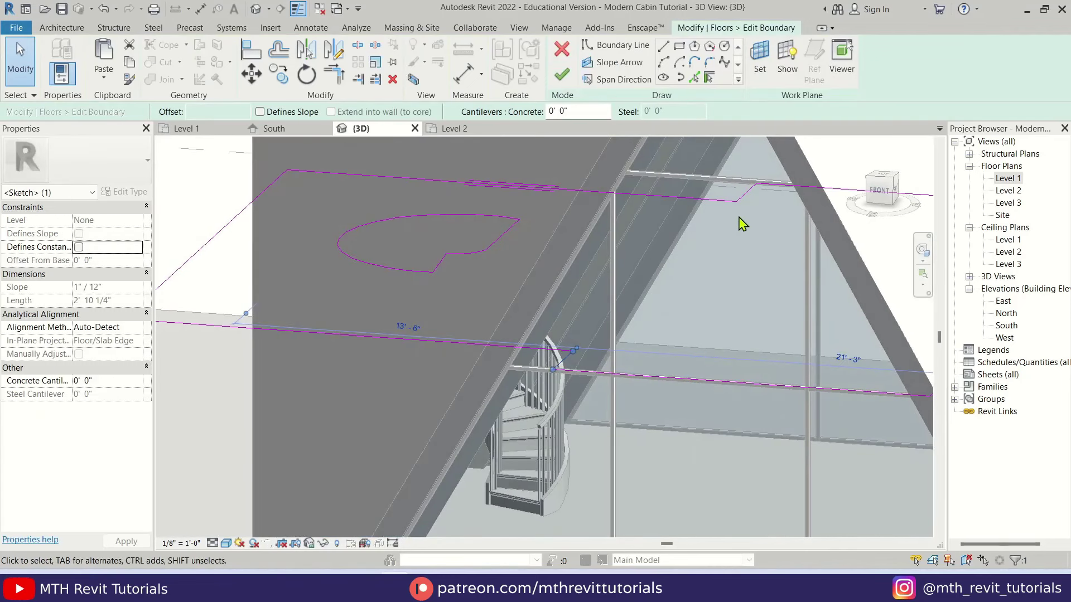
left_click(753, 196, "ctrl")
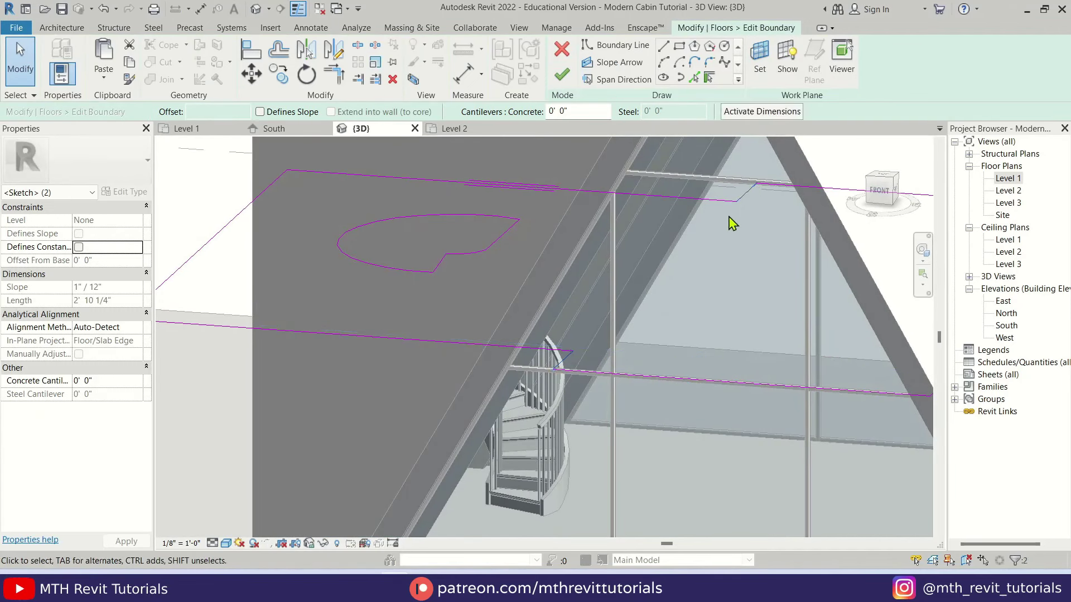
Move both jog lines sideways in the front view into the thickness of the sloped roof and finish the boundary
left_click(883, 188)
left_click(251, 72)
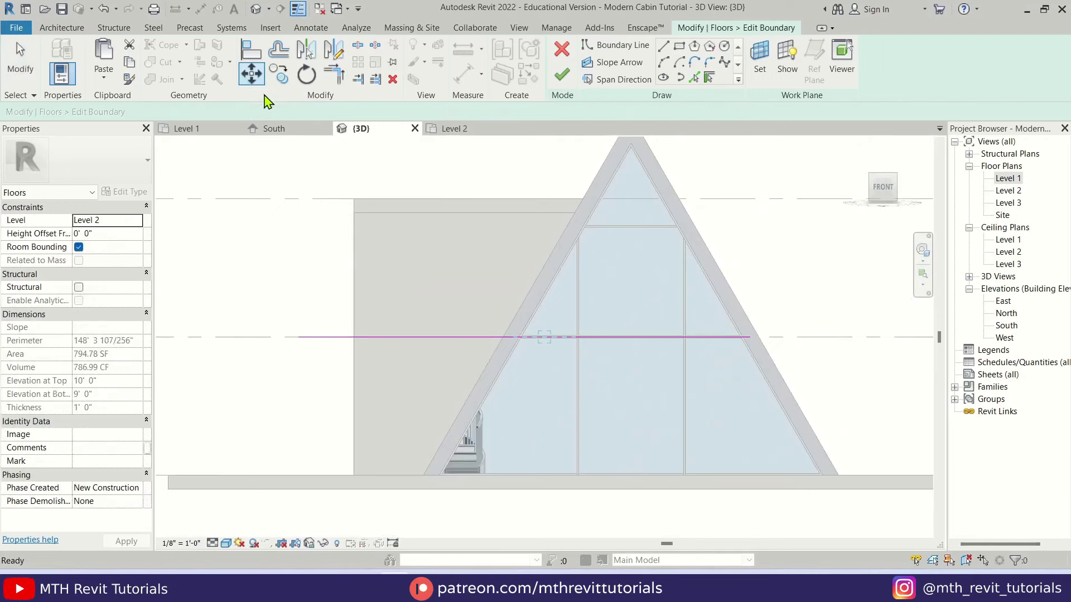
scroll(558, 357, "up", 5)
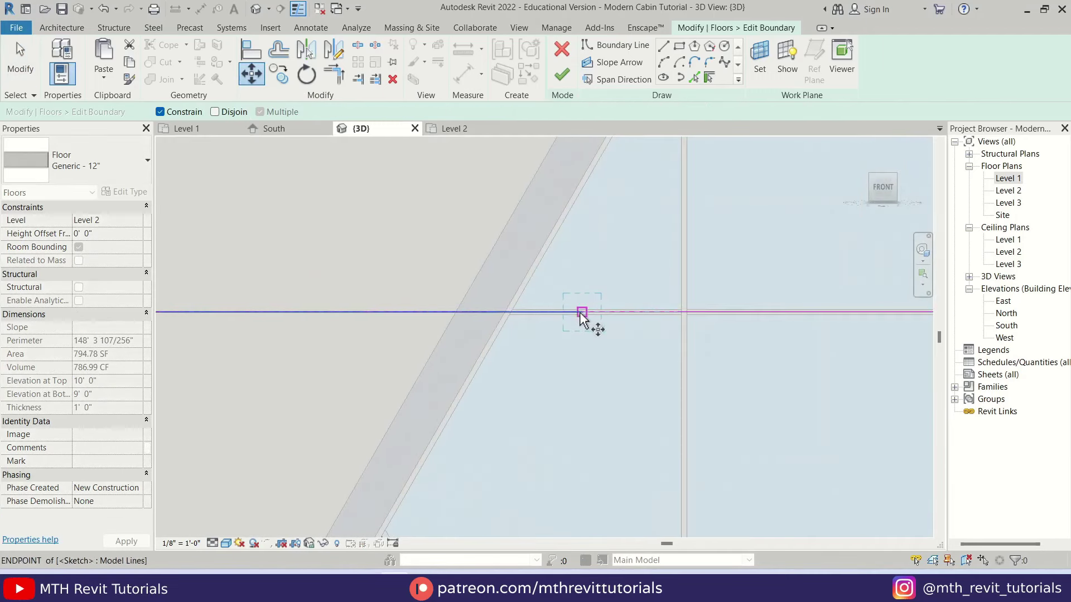
left_click(480, 312)
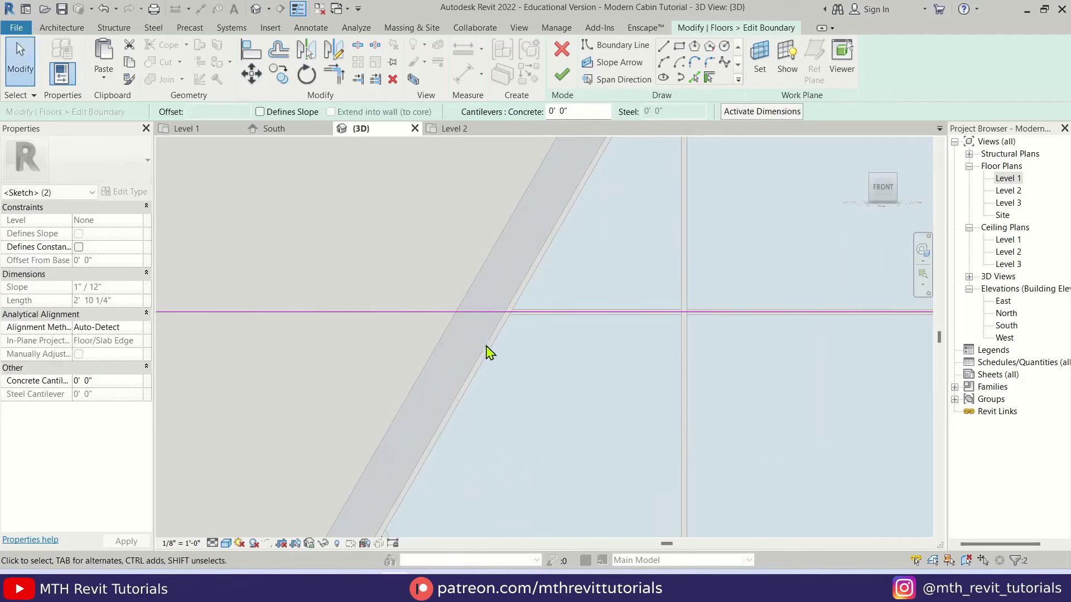
scroll(487, 353, "down", 2)
left_click(569, 86)
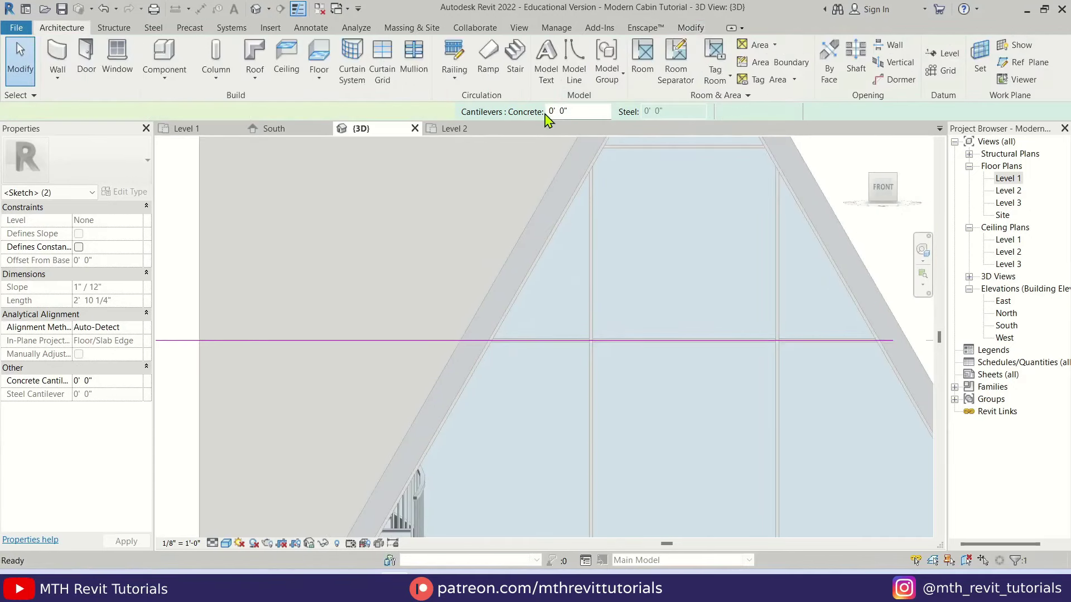
Set the offset of the Glazed system panel type to 0" using a panel of the front curtain wall
scroll(537, 412, "down", 3)
middle_click_drag(537, 411, 483, 438, "shift")
scroll(507, 326, "up", 5)
scroll(508, 326, "up", 4)
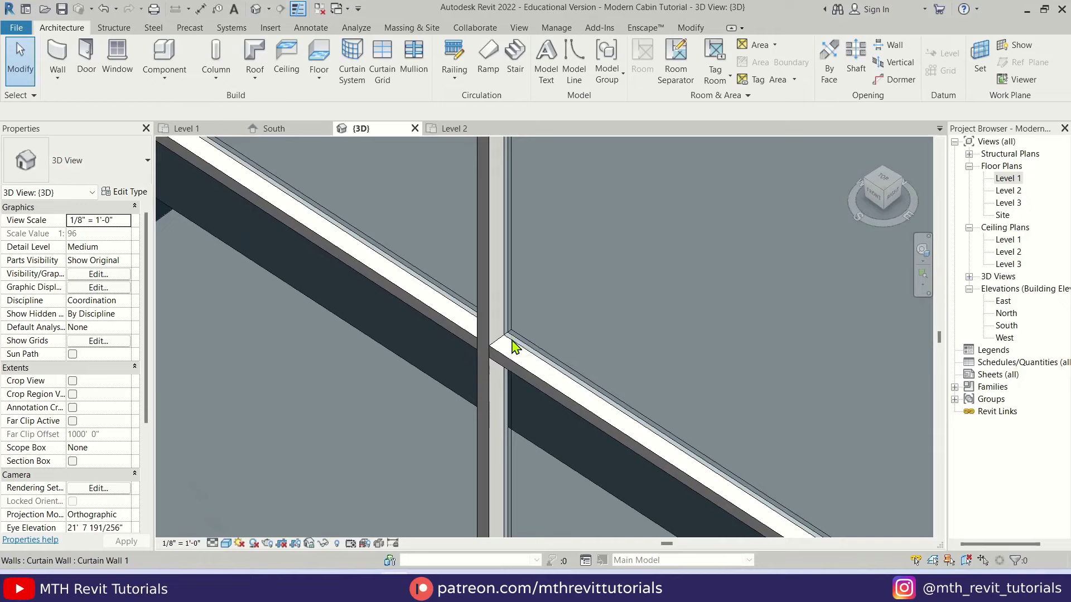
key("Tab")
left_click(513, 346)
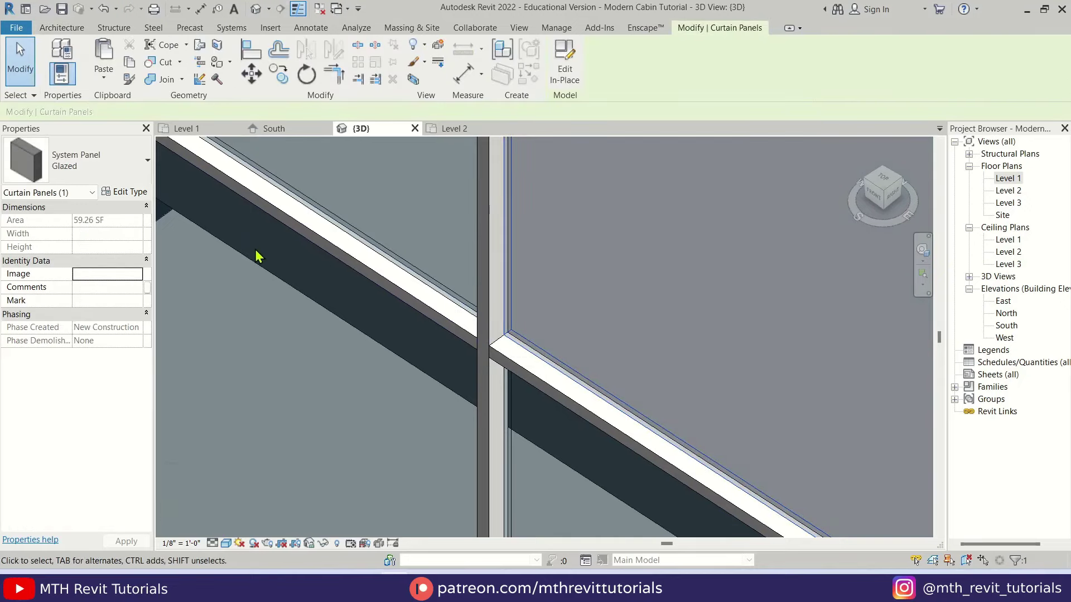
left_click(126, 193)
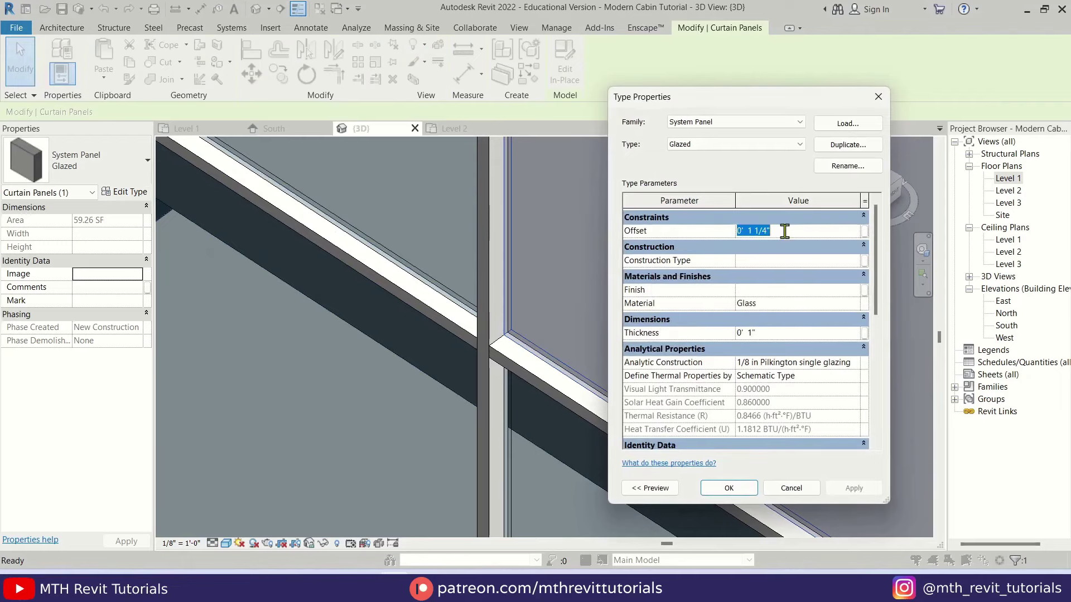
left_click(862, 491)
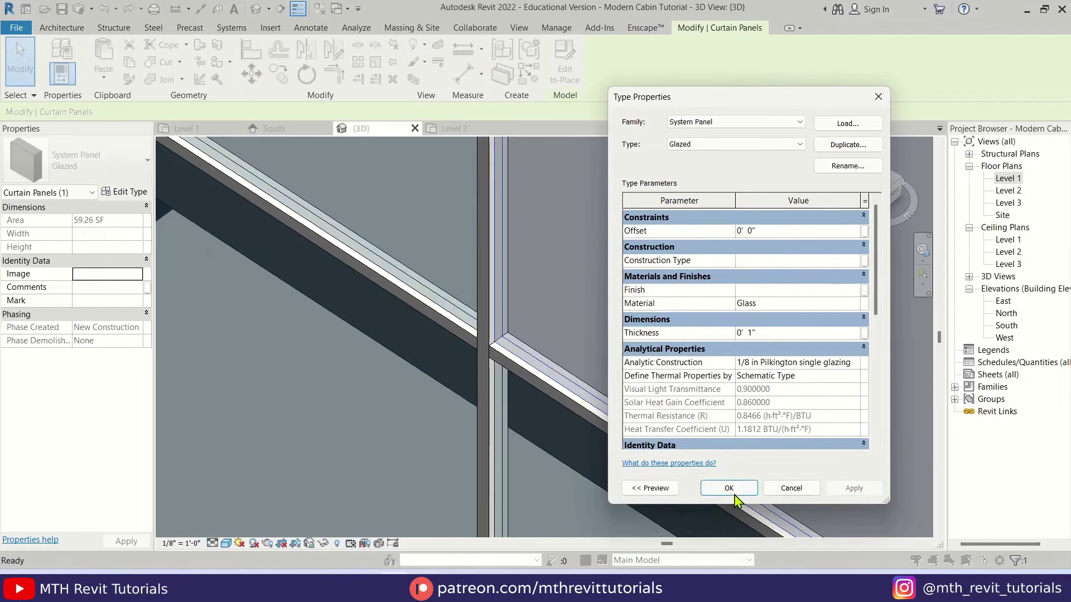
left_click(729, 488)
Examine the panel's position within the mullions and the Level 2 floor near the stair through the front curtain wall
scroll(496, 328, "up", 2)
scroll(526, 332, "up", 3)
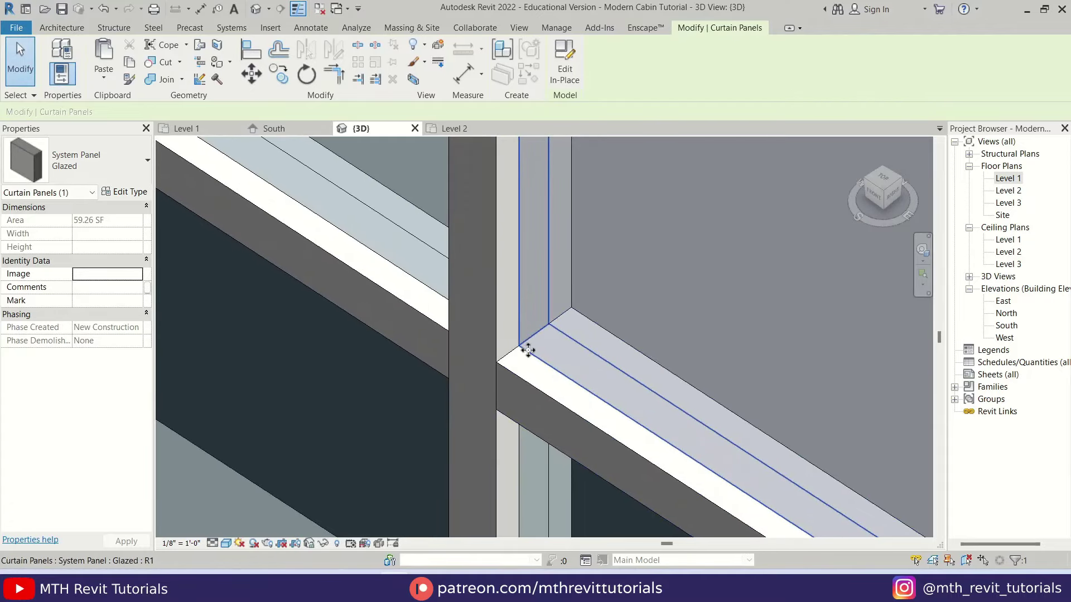
key("Escape")
scroll(567, 313, "down", 5)
scroll(454, 432, "down", 5)
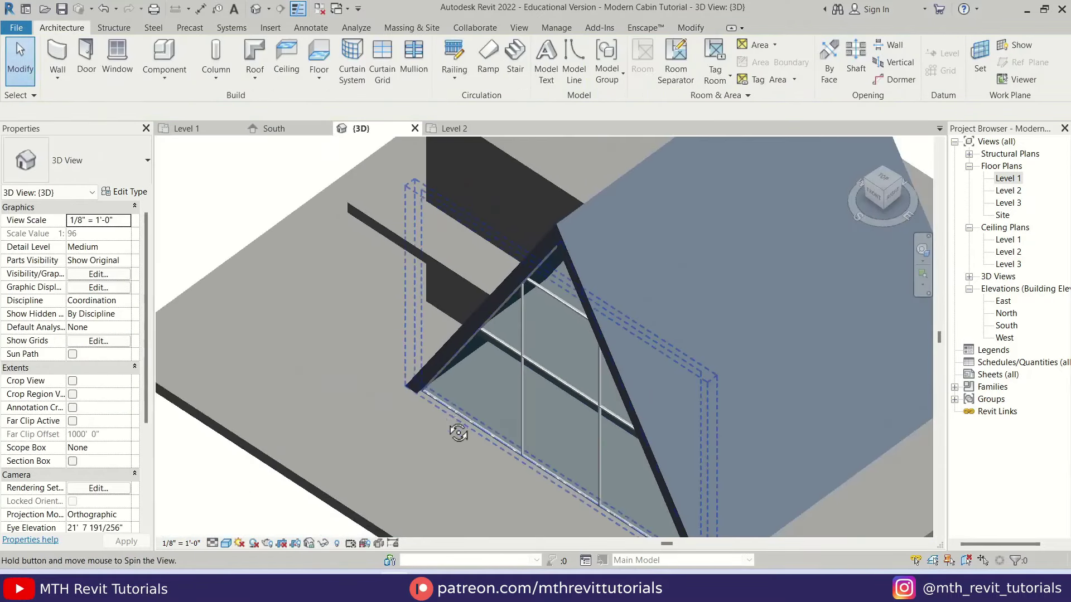
middle_click_drag(454, 433, 574, 173, "shift")
scroll(591, 215, "up", 8)
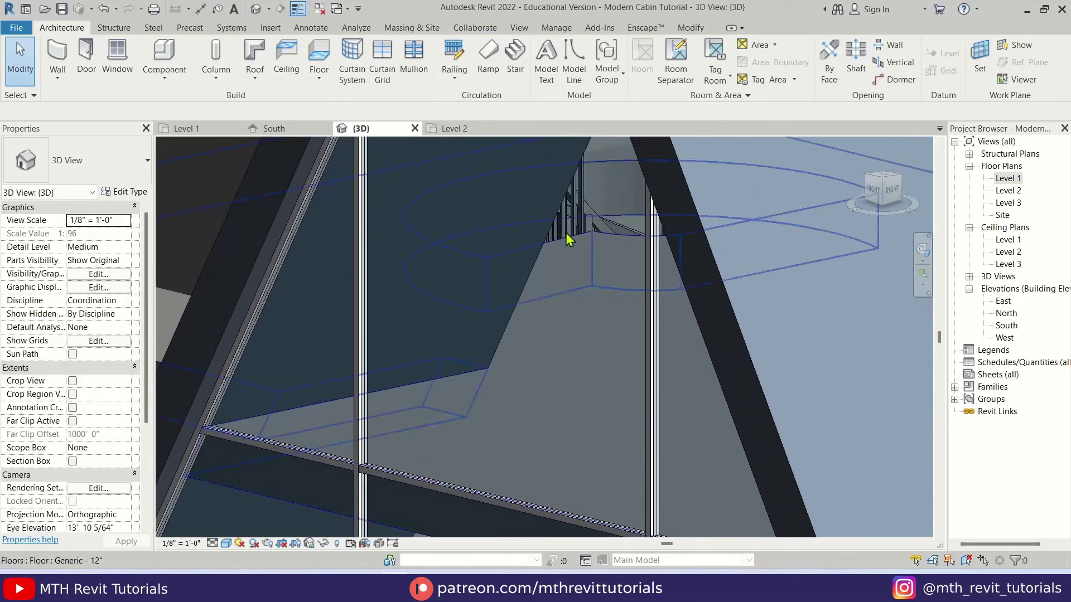
Sketch a Level 2 railing path offset 3" from the straight and curved floor edges of the spiral stair opening
left_click(447, 130)
scroll(547, 363, "up", 5)
scroll(541, 318, "down", 2)
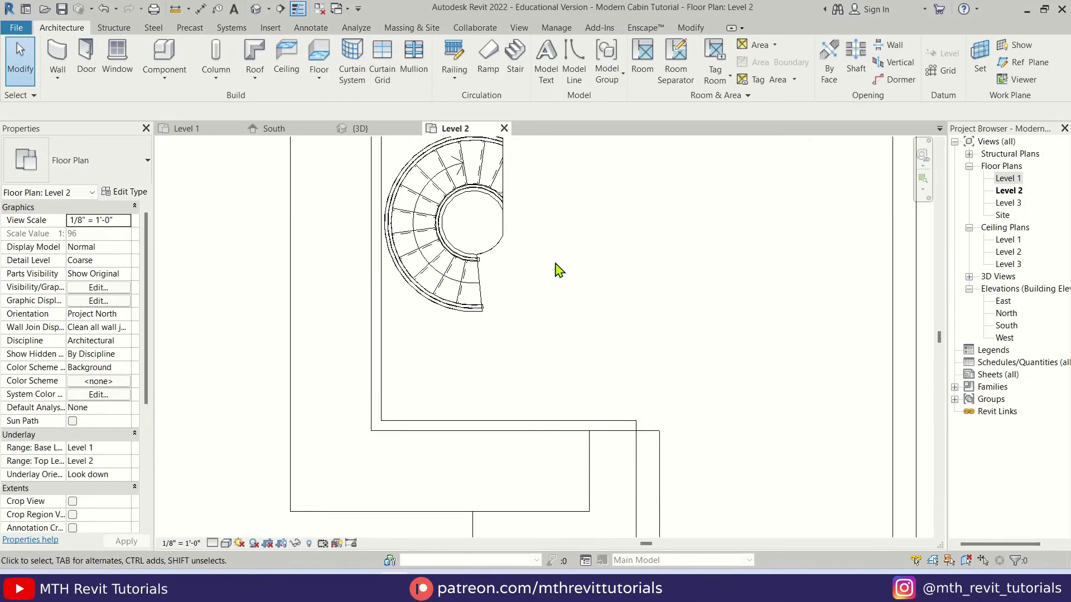
middle_click_drag(559, 271, 587, 396)
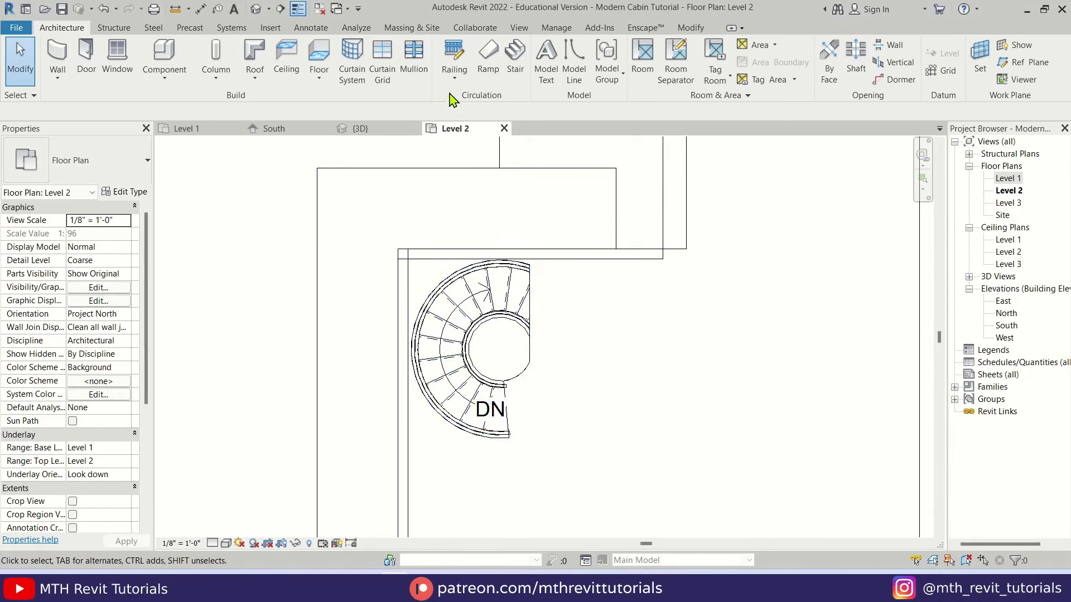
left_click(454, 55)
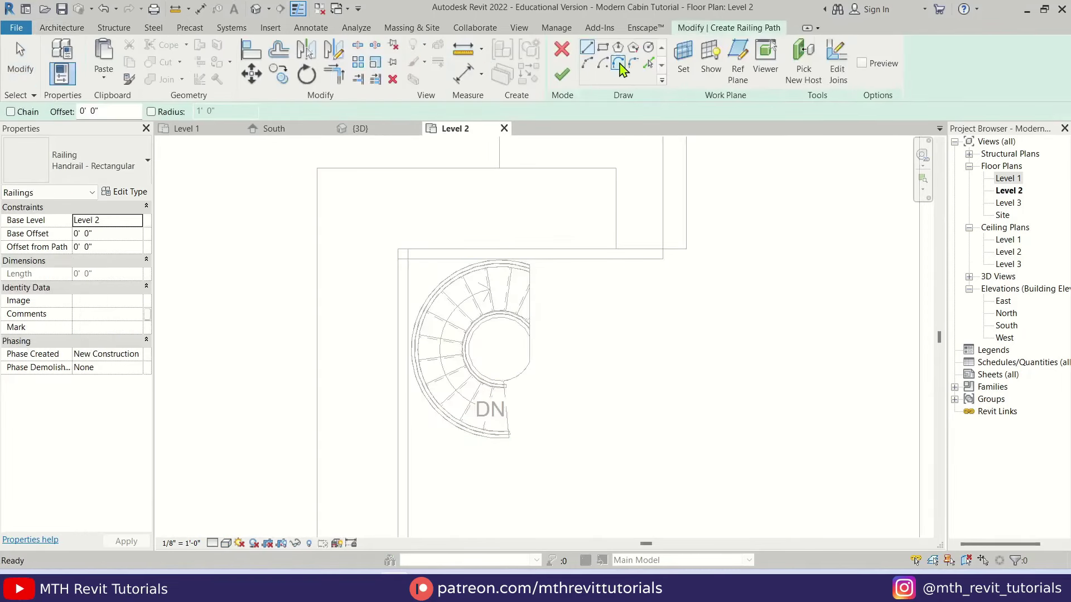
left_click(649, 63)
double_click(89, 113)
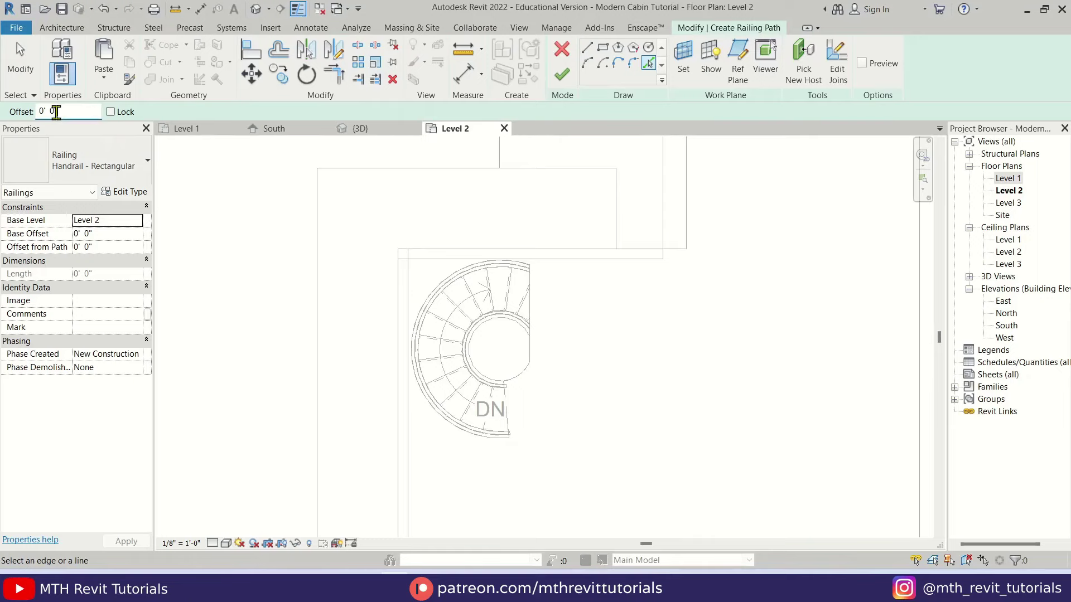
type("3")
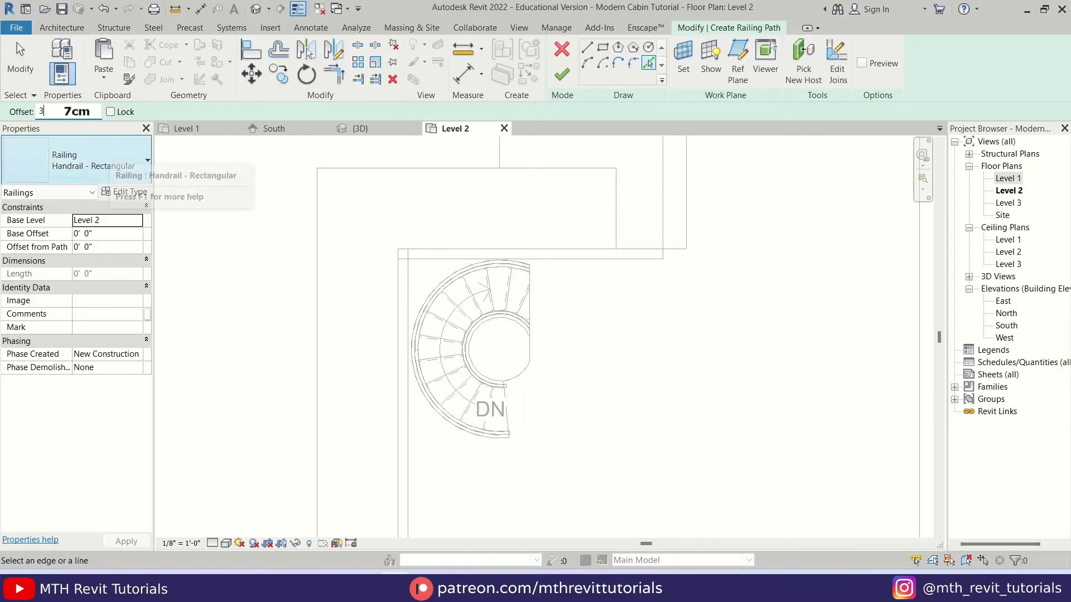
scroll(535, 332, "up", 2)
scroll(546, 332, "up", 2)
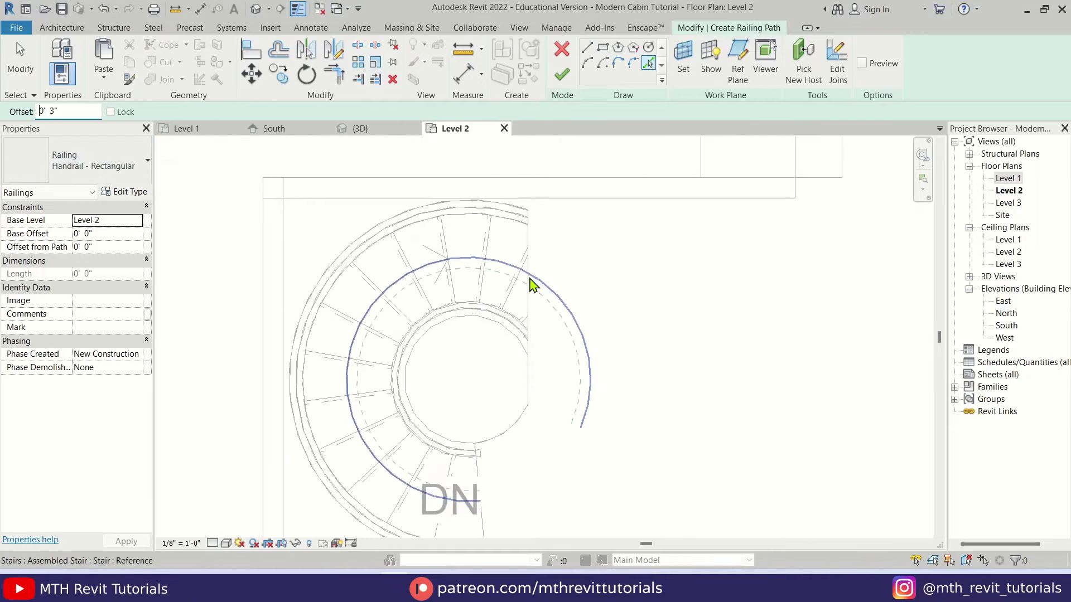
scroll(534, 386, "up", 1)
left_click(535, 386)
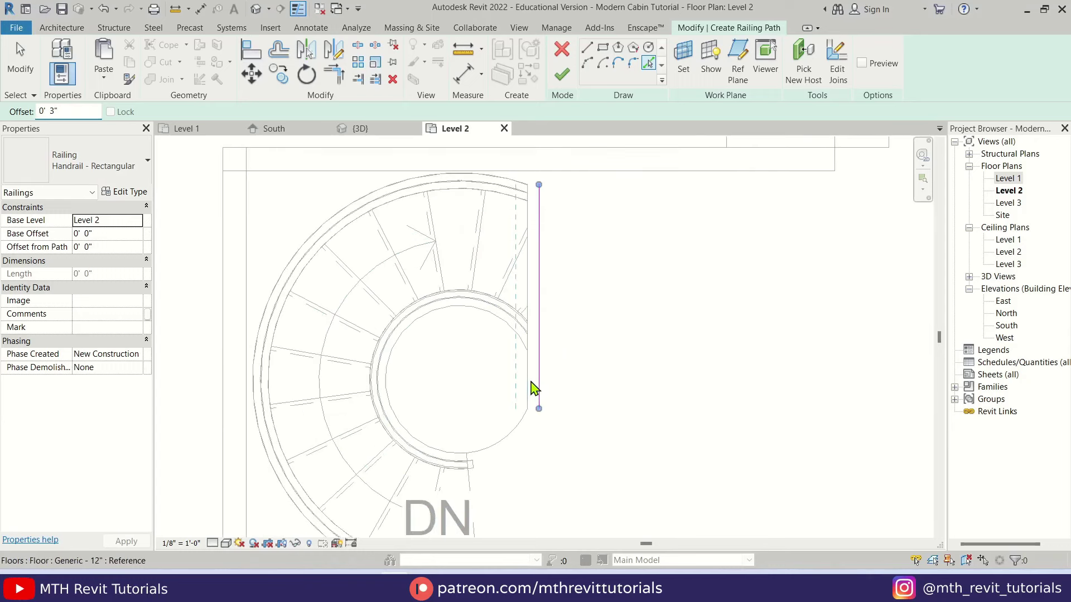
left_click(508, 440)
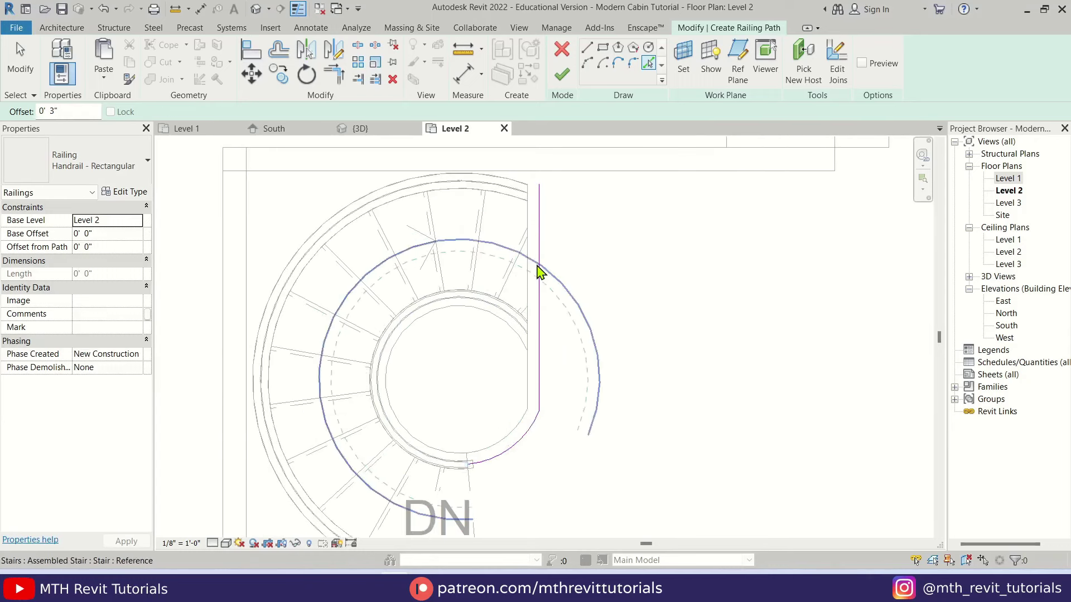
key("Escape")
Examine where the curved part of the railing path meets the stair's inner railing
scroll(638, 407, "up", 4)
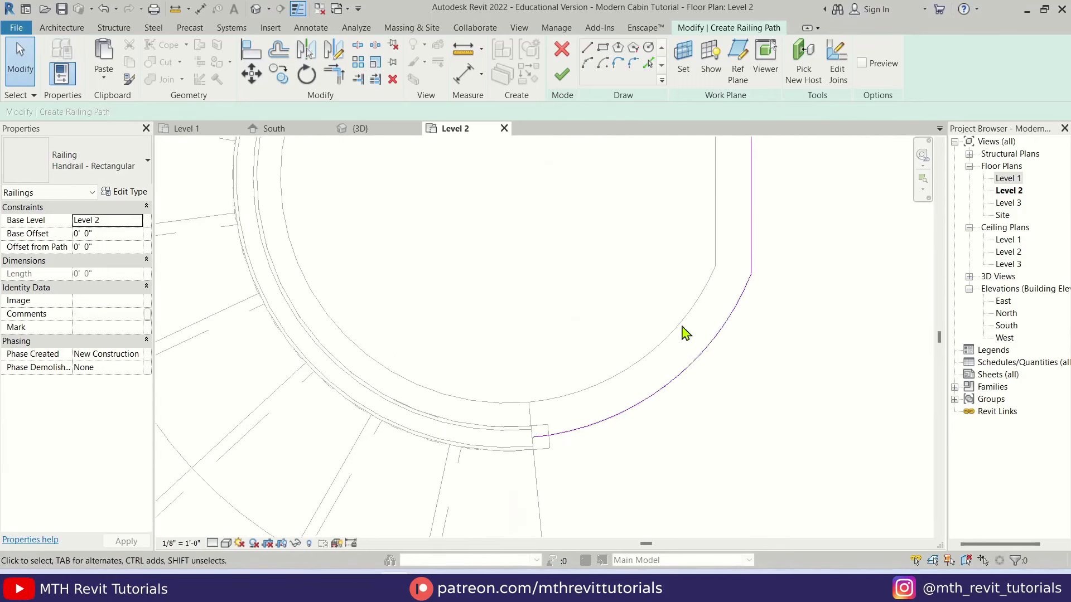
scroll(530, 449, "up", 1)
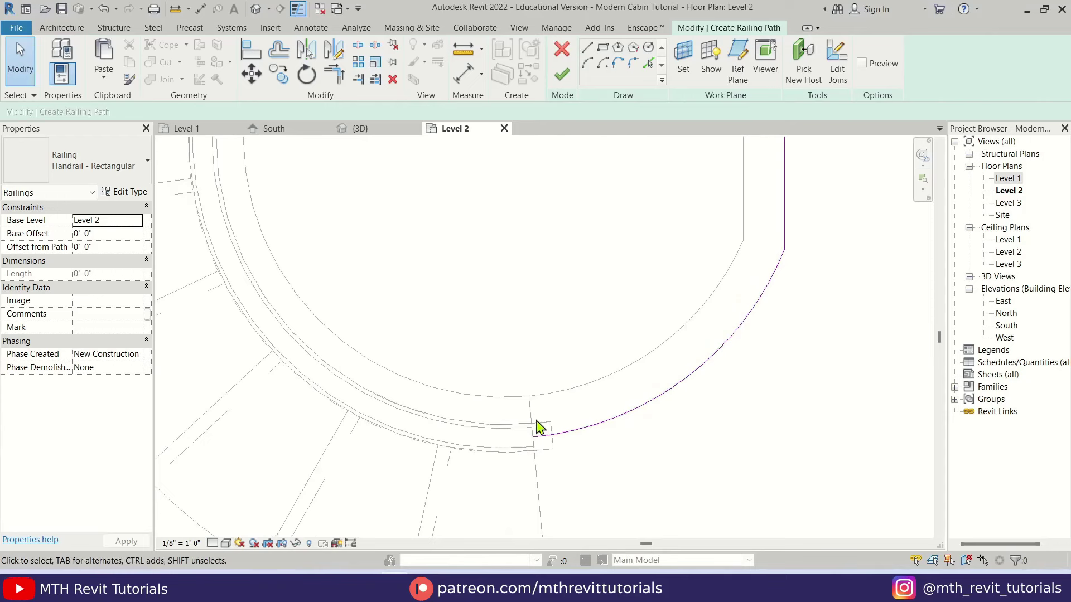
scroll(375, 395, "down", 4)
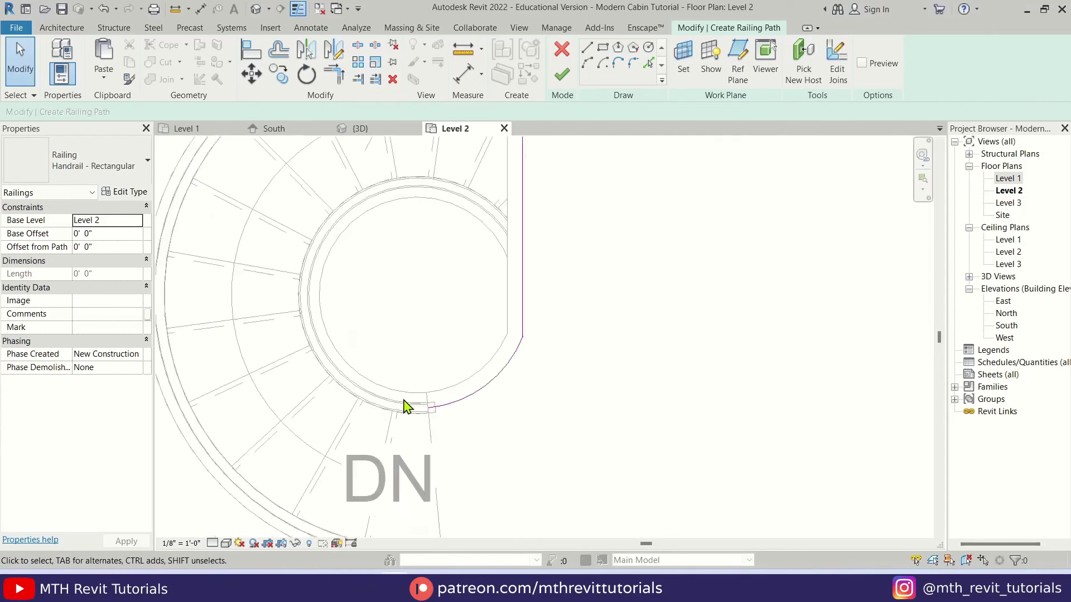
Finish the railing path along the stair opening and isolate the new railing with a section box in the 3D view
left_click(571, 82)
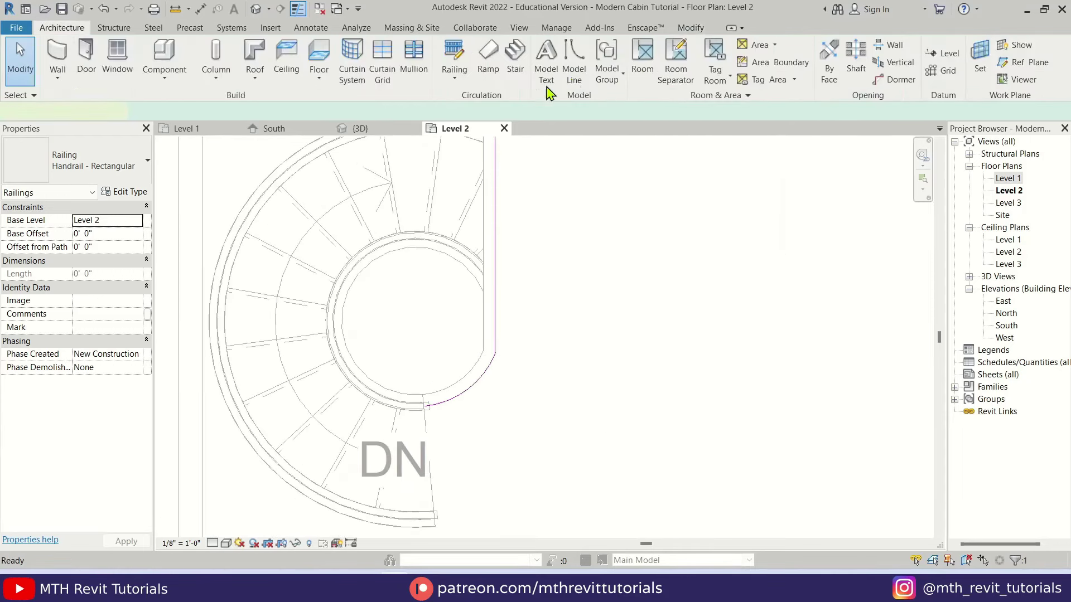
left_click(378, 130)
key("b")
key("x")
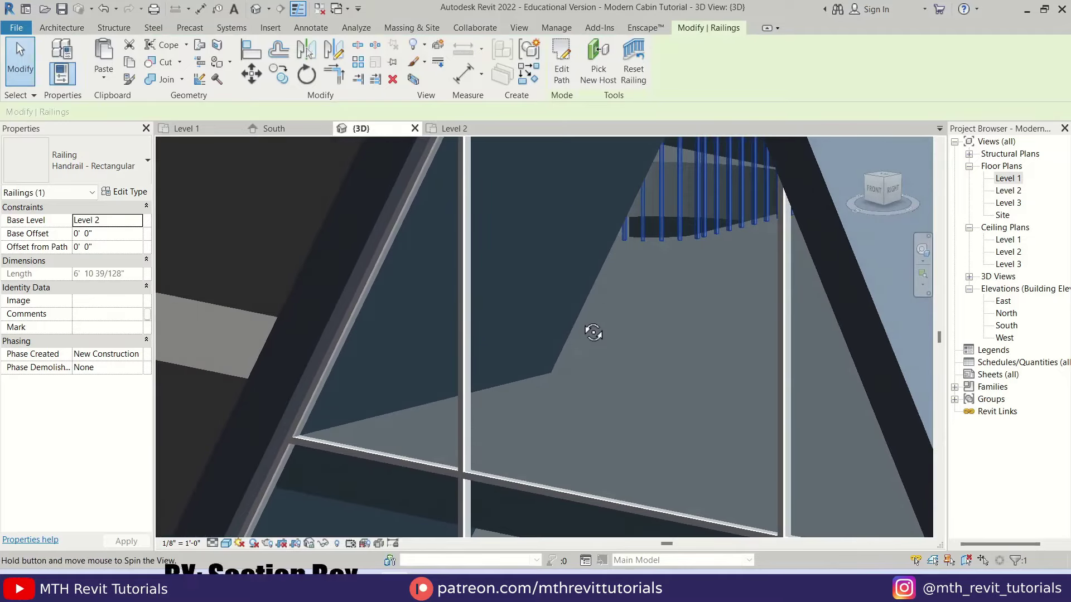
Examine the new Level 2 railing and the open side at the top of the spiral stair in 3D
key("Escape")
scroll(533, 346, "up", 5)
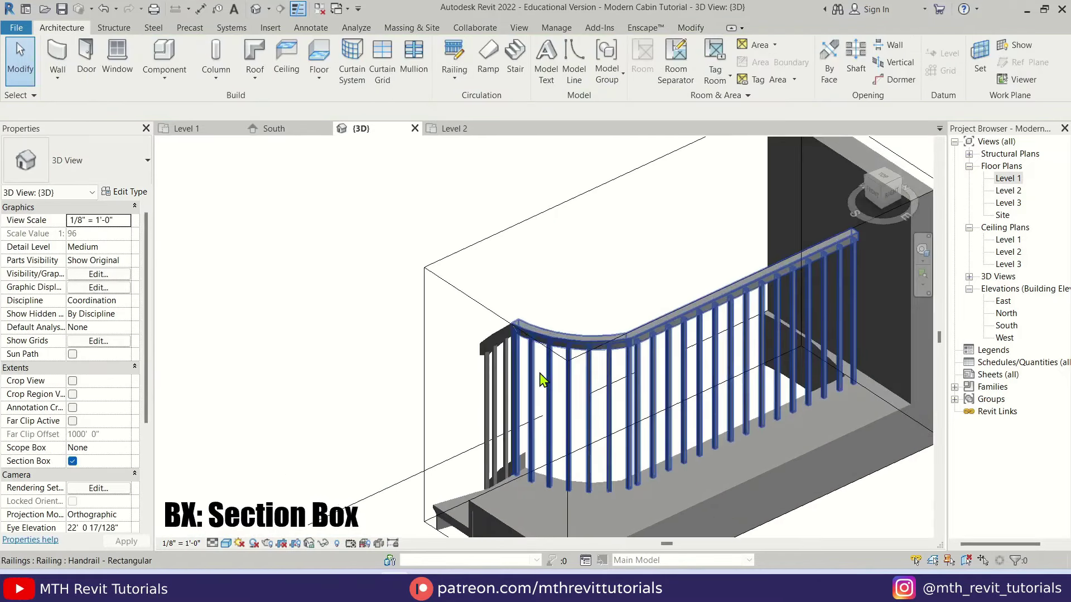
scroll(646, 418, "down", 5)
middle_click_drag(645, 418, 708, 339, "shift")
left_click(607, 388)
key("Escape")
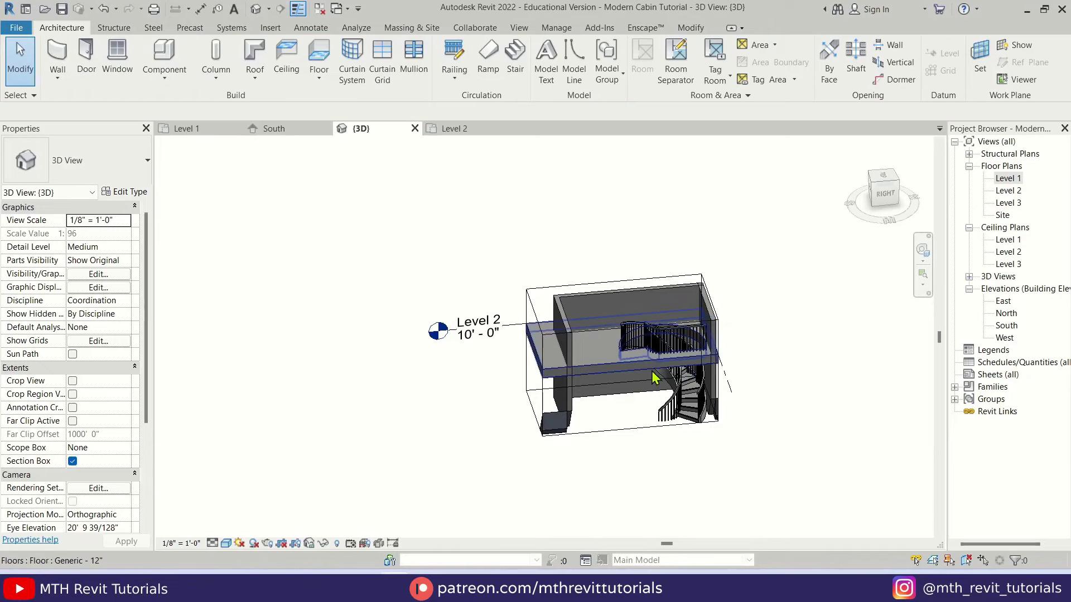
scroll(654, 378, "up", 8)
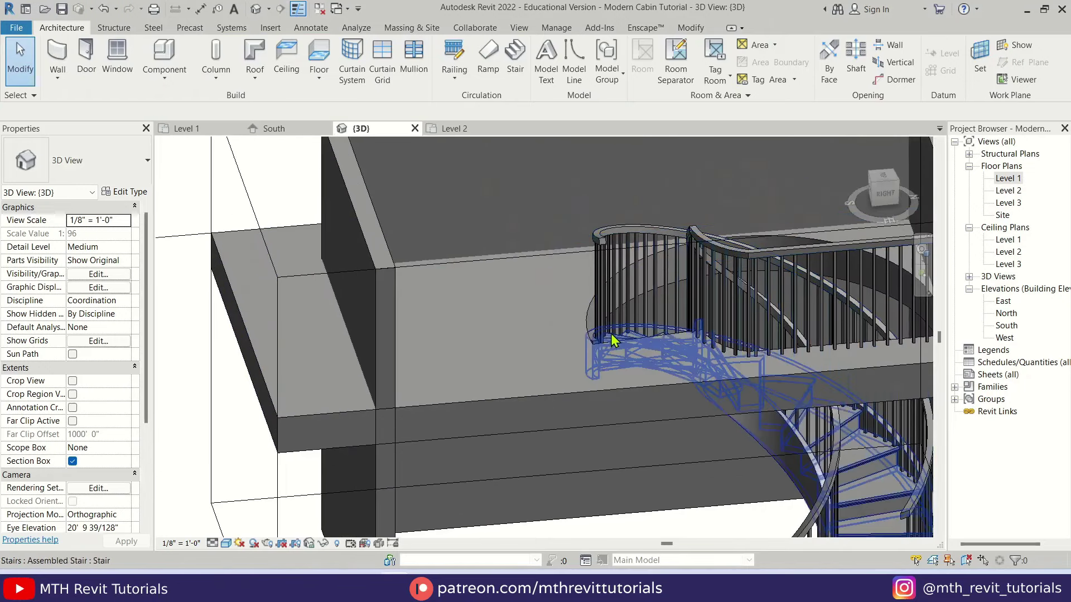
Start another Level 2 railing and sketch its path from the outer stair railing's end: 4" outward, 5" perpendicular, and straight back to the wall
left_click(451, 130)
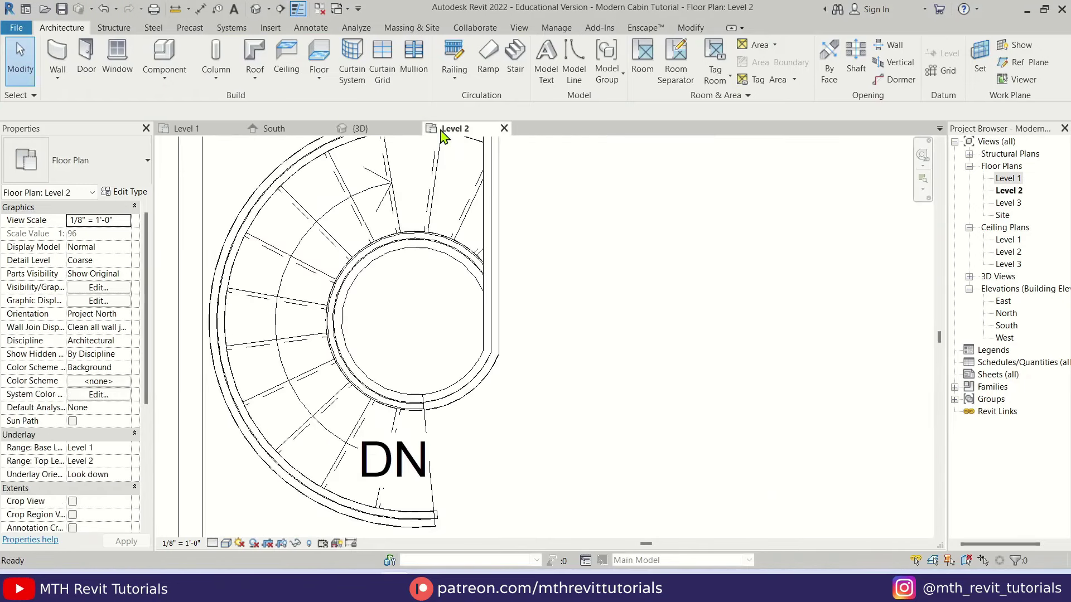
left_click(462, 56)
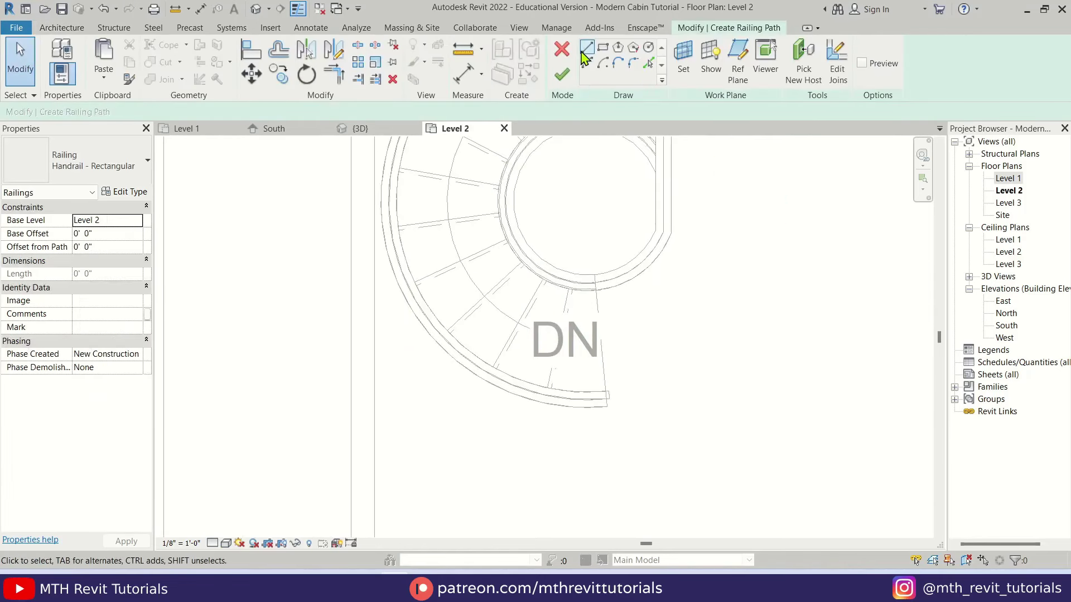
left_click(584, 51)
scroll(643, 399, "up", 5)
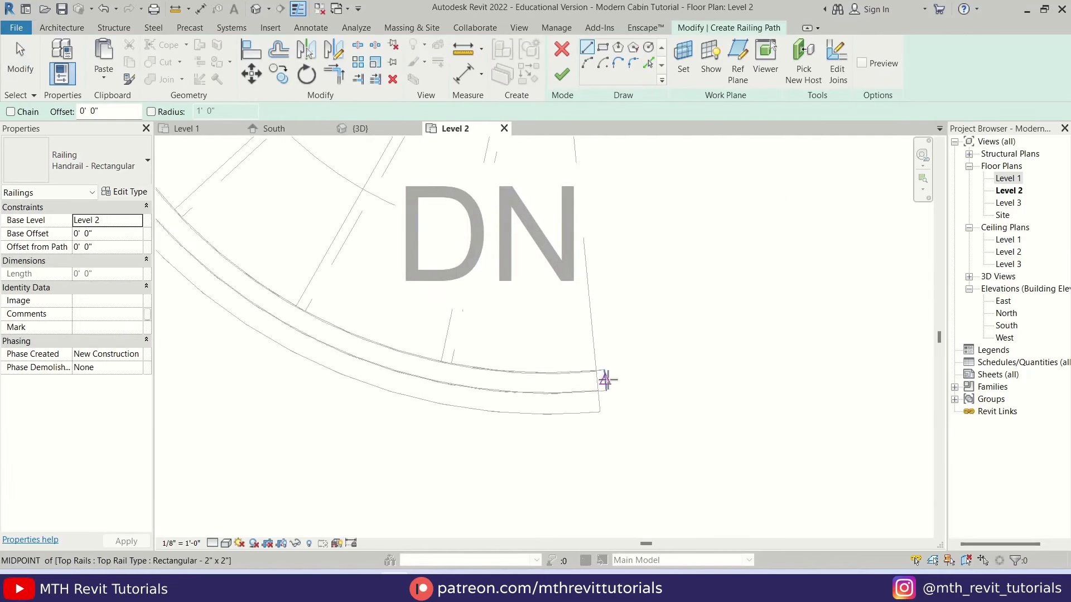
scroll(614, 389, "down", 3)
scroll(608, 390, "up", 3)
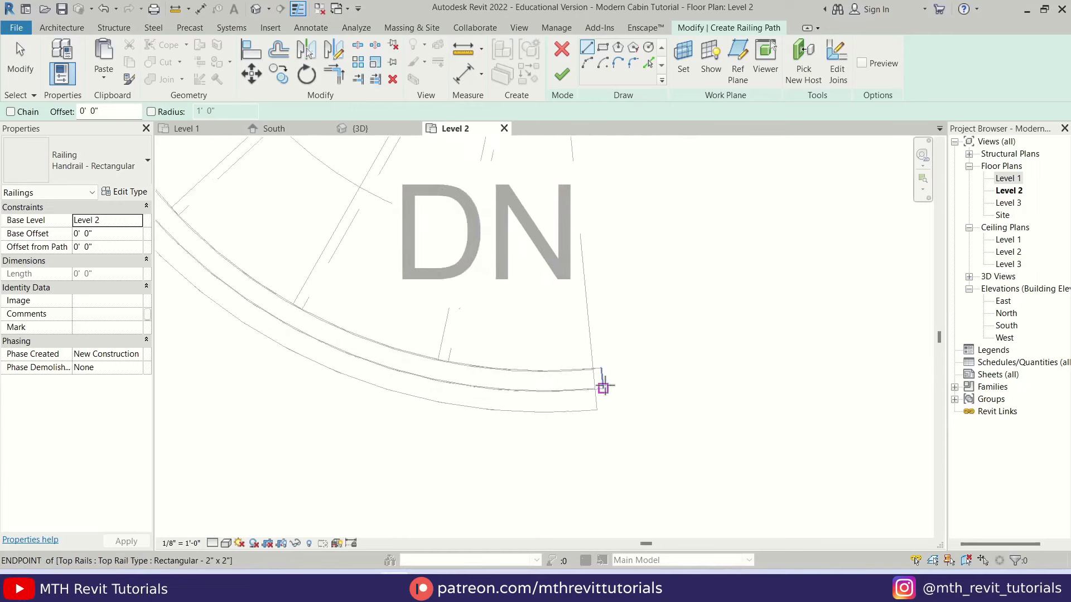
left_click(603, 370)
left_click(641, 378)
scroll(635, 368, "down", 3)
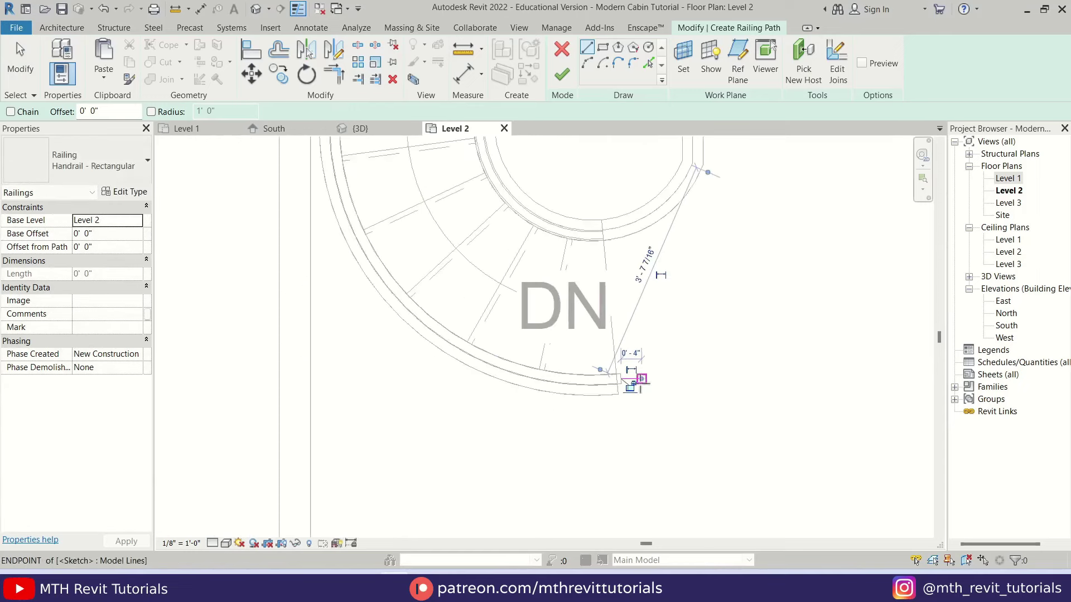
scroll(636, 385, "up", 2)
scroll(642, 407, "down", 2)
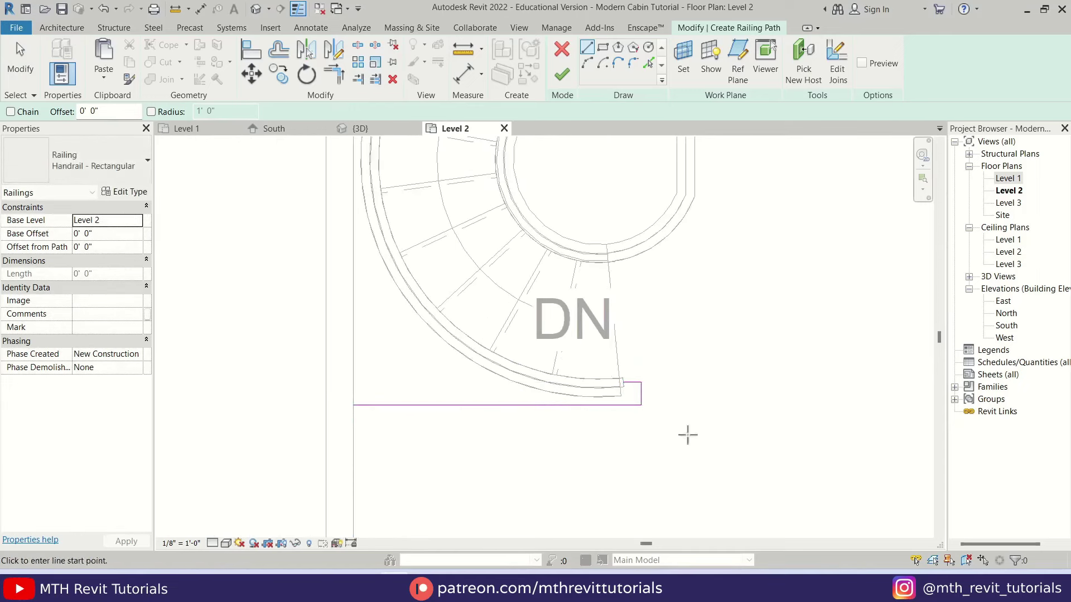
Replace the path's short 5" connecting line with a semicircular arc and finish the railing sketch
scroll(688, 435, "up", 4)
key("Escape")
key("Escape")
key("l")
key("i")
left_click(628, 423)
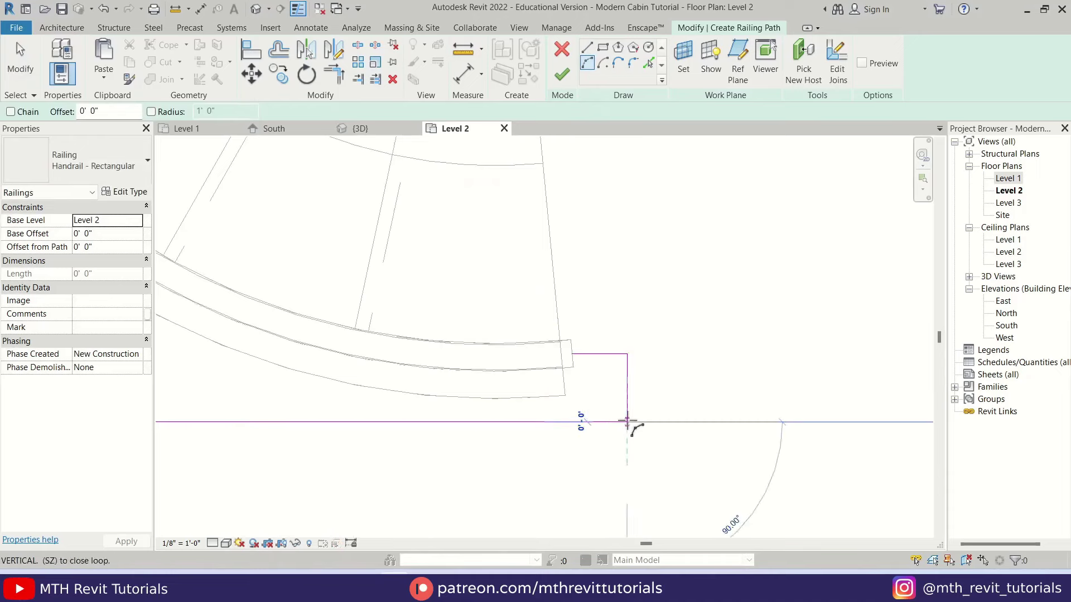
left_click(627, 354)
left_click(661, 388)
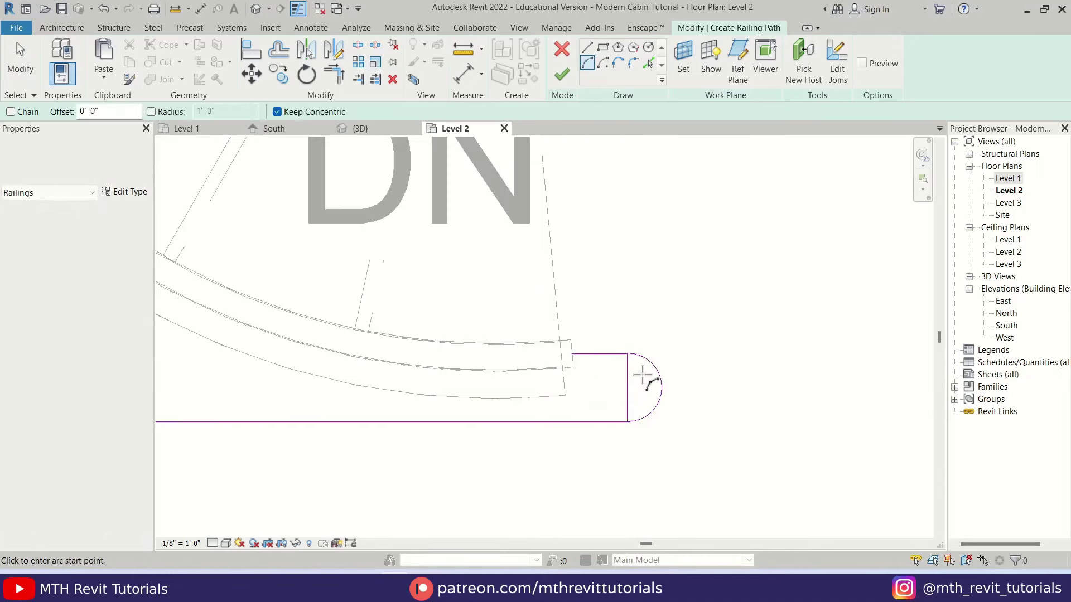
key("Escape")
key("Escape")
left_click(628, 393)
key("Delete")
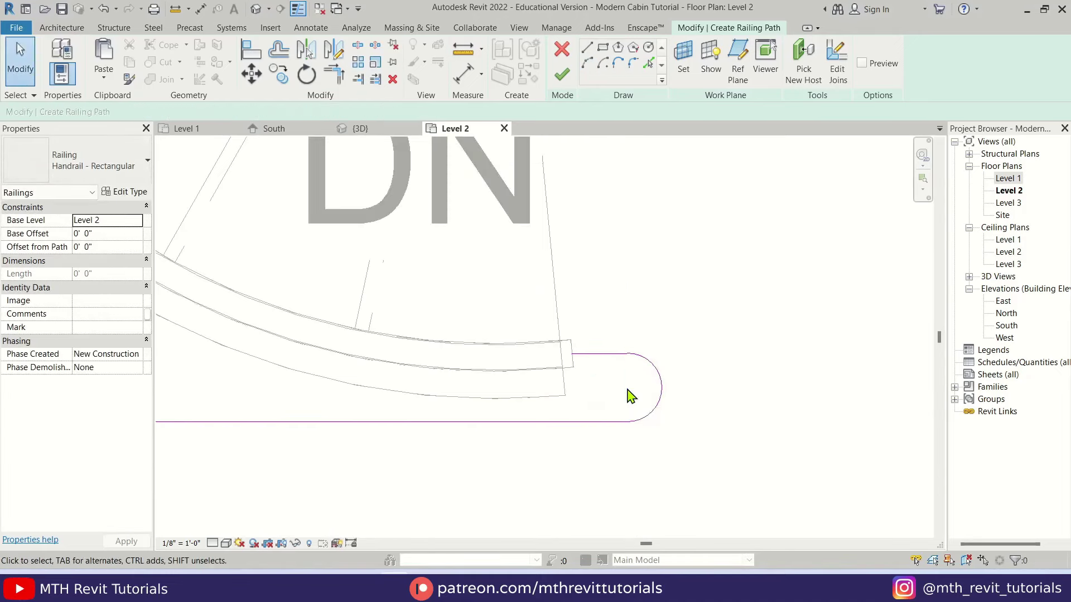
left_click(562, 83)
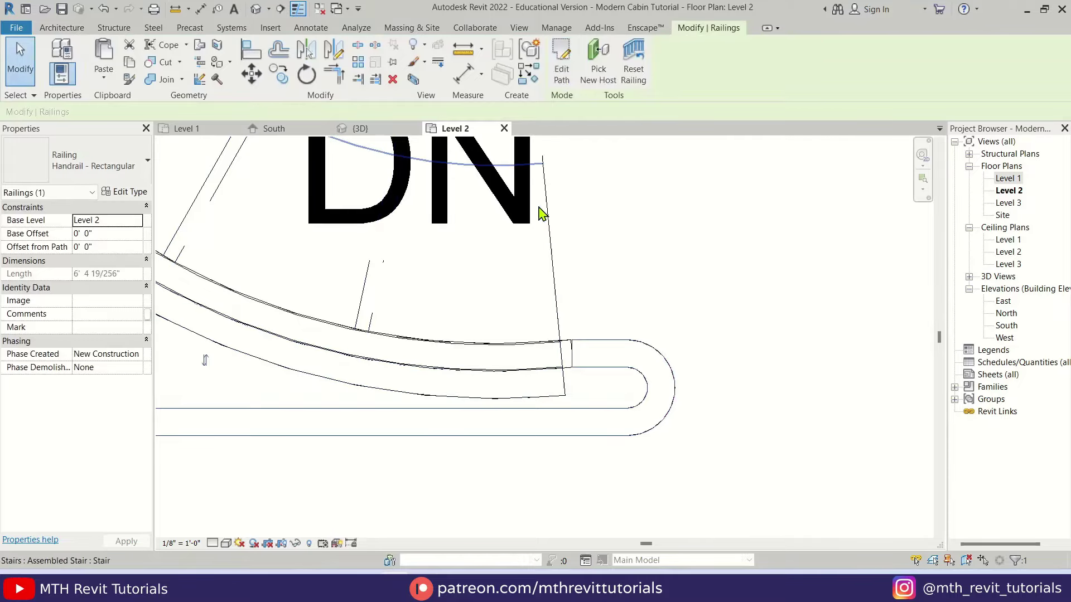
Inspect the railing in 3D, and extend the short straight end of its path back to the stair's top edge line
key("Escape")
left_click(360, 128)
scroll(593, 354, "down", 5)
middle_click_drag(593, 354, 638, 288, "shift")
scroll(638, 288, "up", 5)
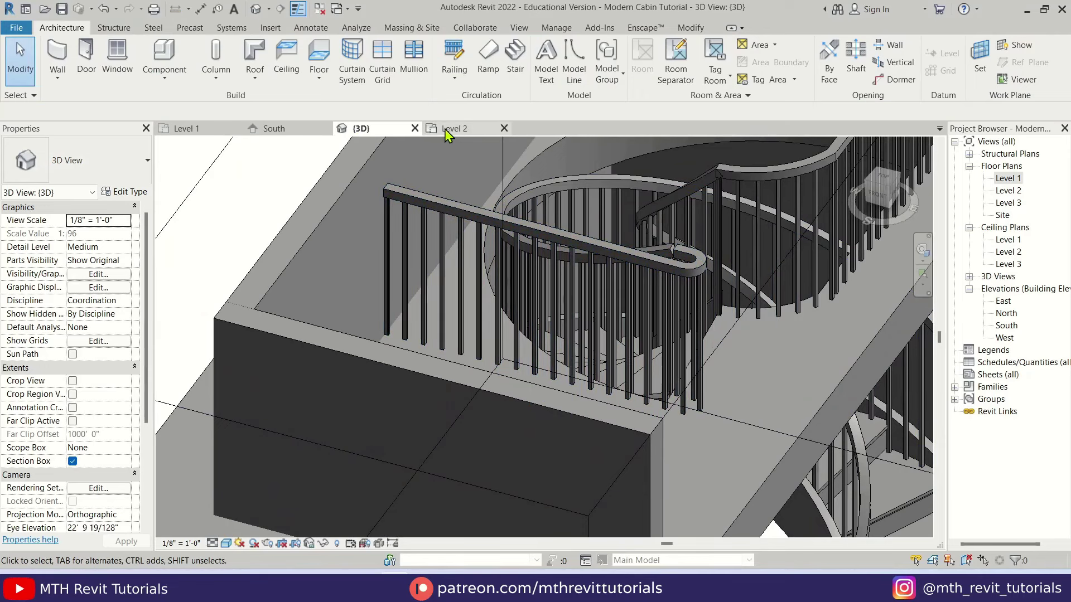
left_click(444, 129)
double_click(611, 376)
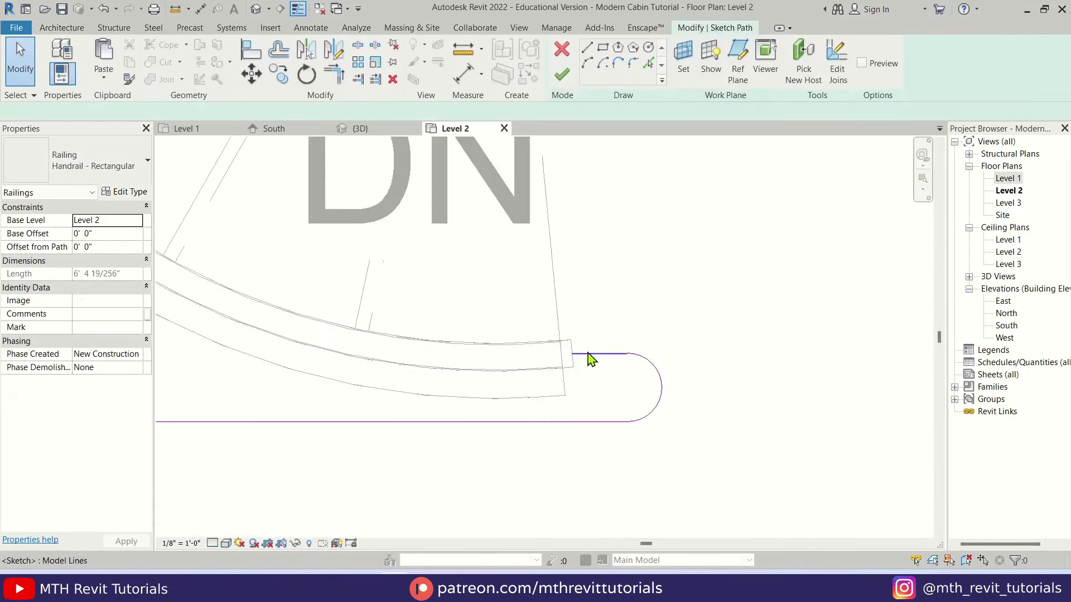
left_click_drag(586, 354, 562, 354)
left_click(834, 551)
left_click(561, 74)
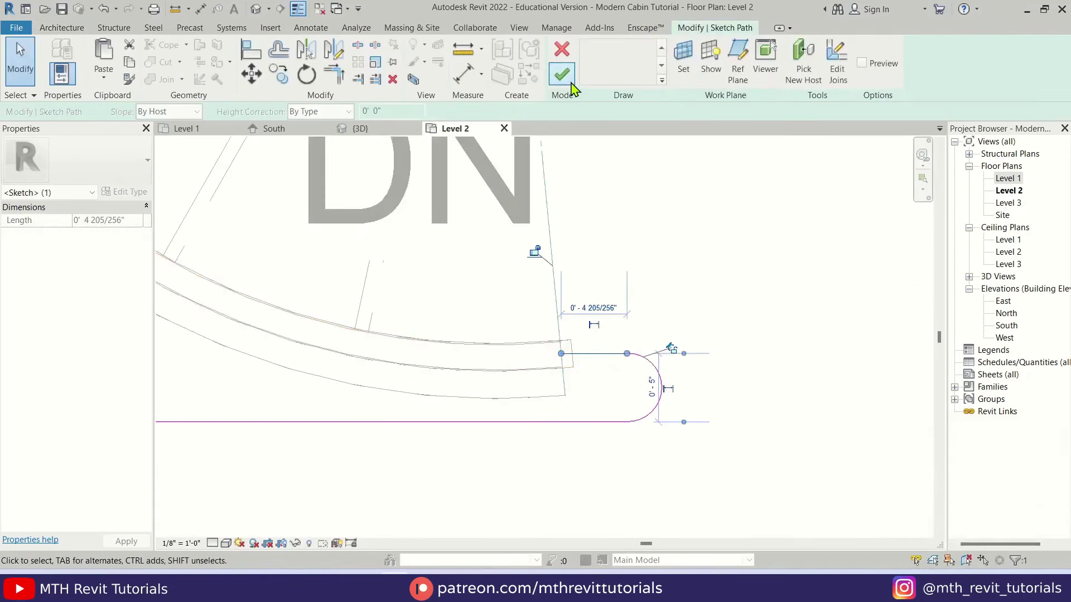
Check the edited railing in the 3D view from several sides and turn off the section box
left_click(360, 129)
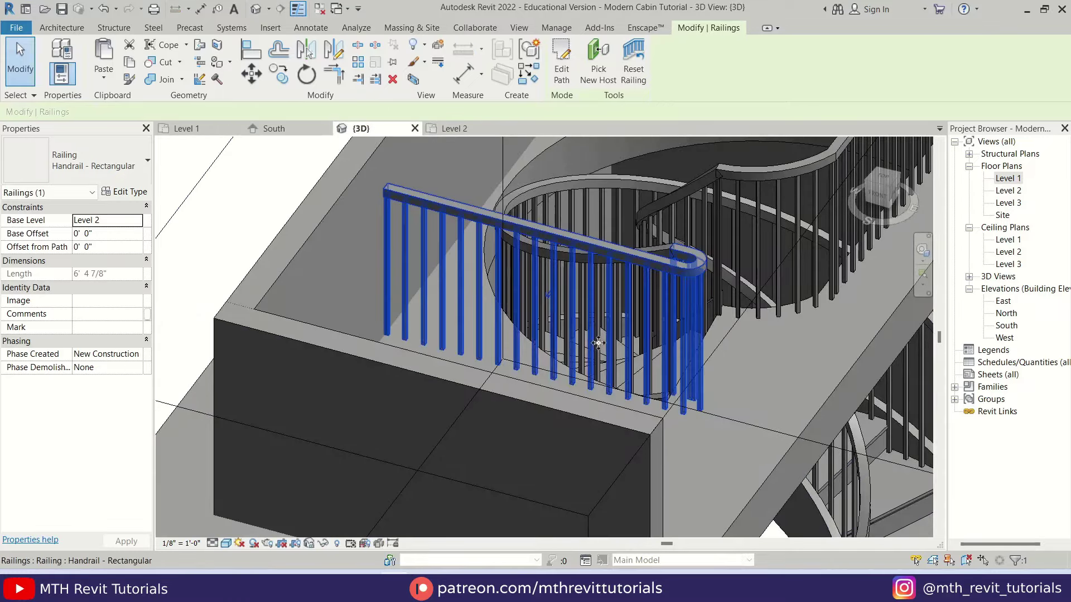
key("Escape")
scroll(599, 244, "up", 5)
scroll(600, 244, "down", 5)
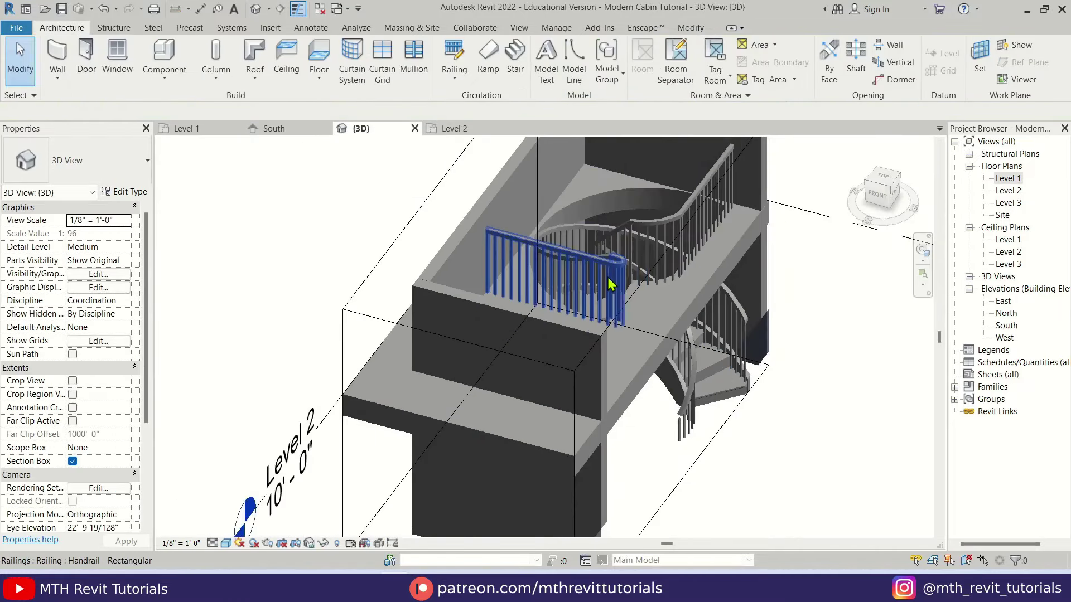
middle_click_drag(614, 335, 647, 363, "shift")
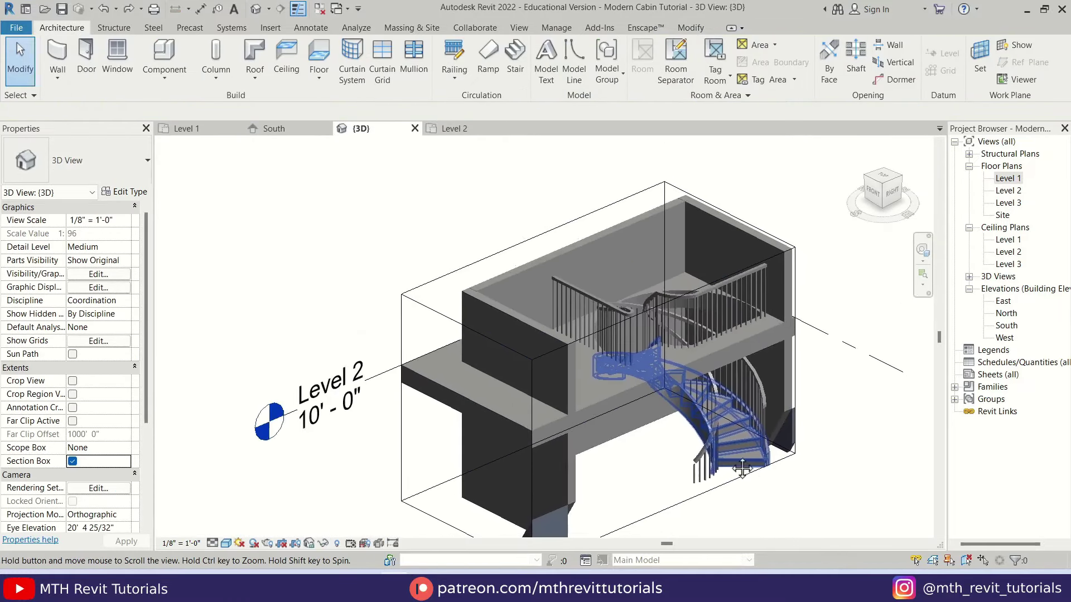
scroll(647, 363, "down", 3)
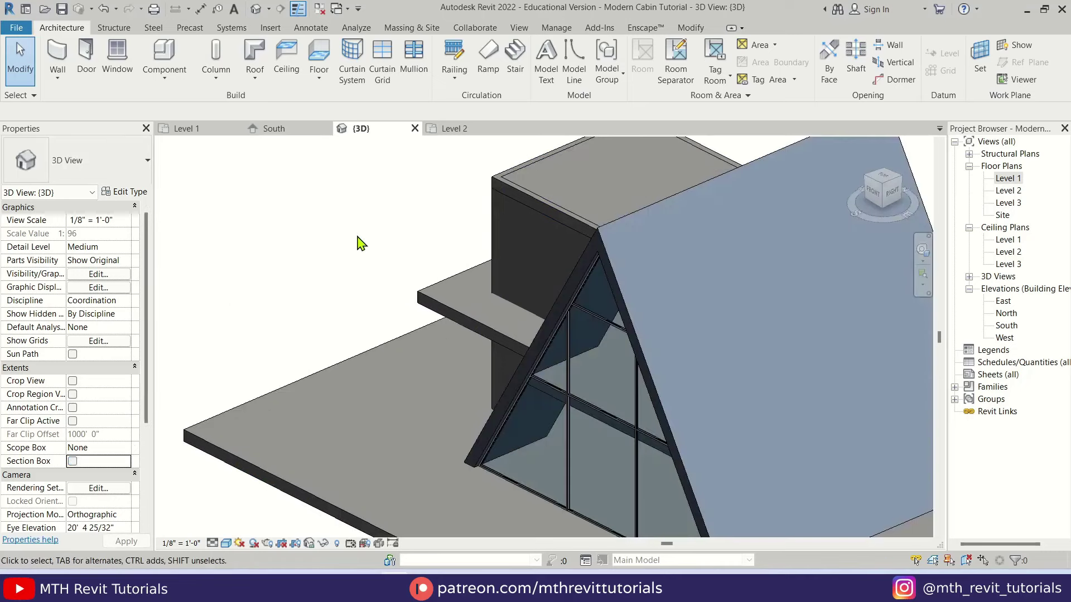
Place a Single-Flush 36" x 84" door in the ground-floor wall of the box volume, below the overhanging slab
scroll(357, 244, "down", 4)
middle_click_drag(357, 244, 657, 377, "shift")
scroll(596, 269, "up", 3)
scroll(581, 299, "up", 2)
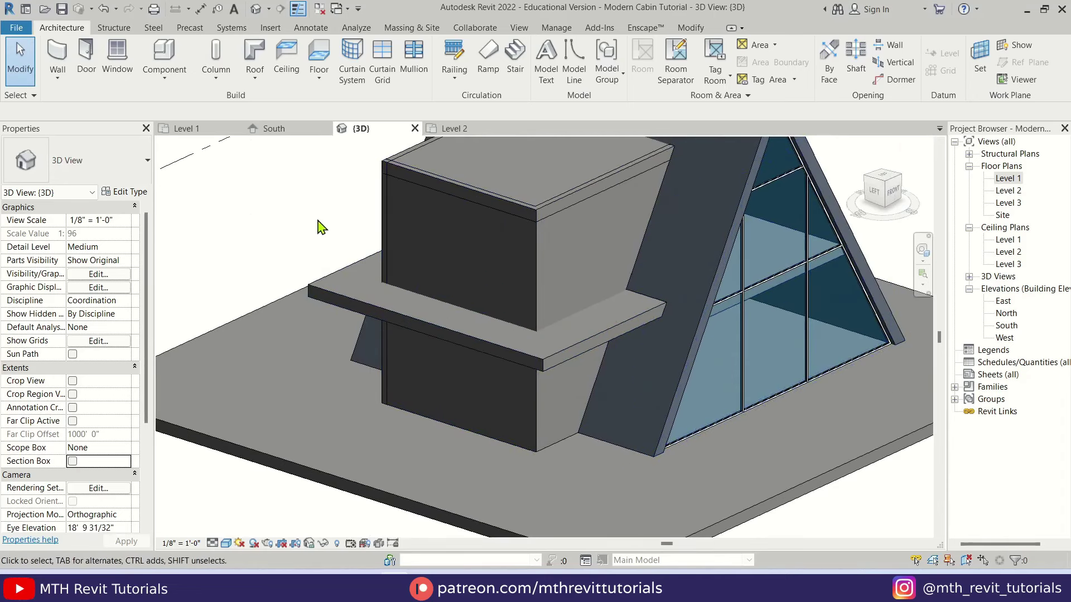
left_click(88, 68)
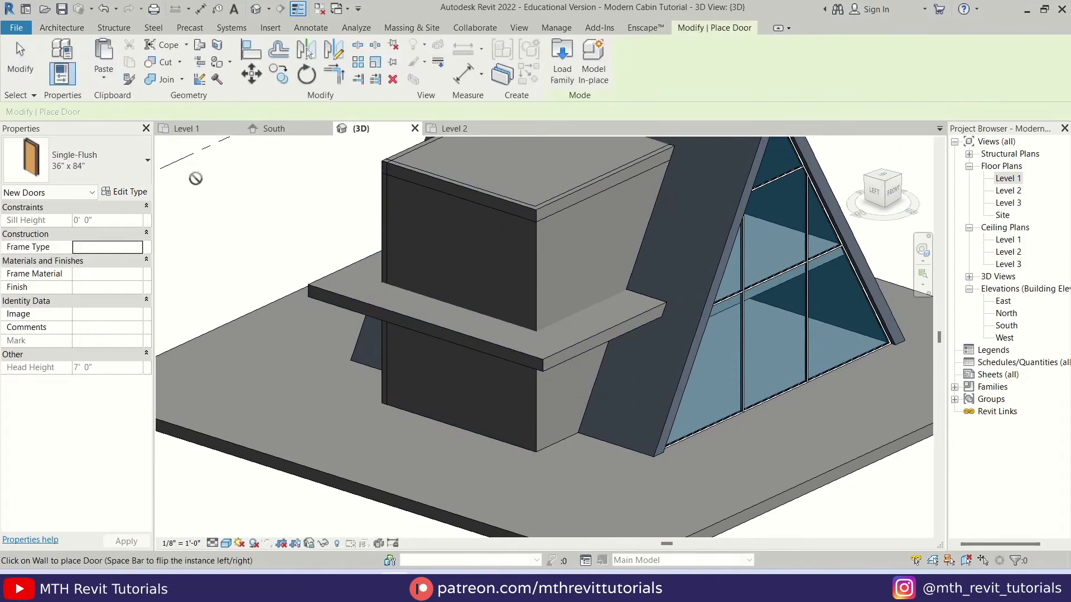
left_click(500, 429)
key("Escape")
key("Escape")
Load the Door-Curtain-Wall-Double-Glass family from the Doors folder of the English-Imperial library
scroll(807, 426, "up", 4)
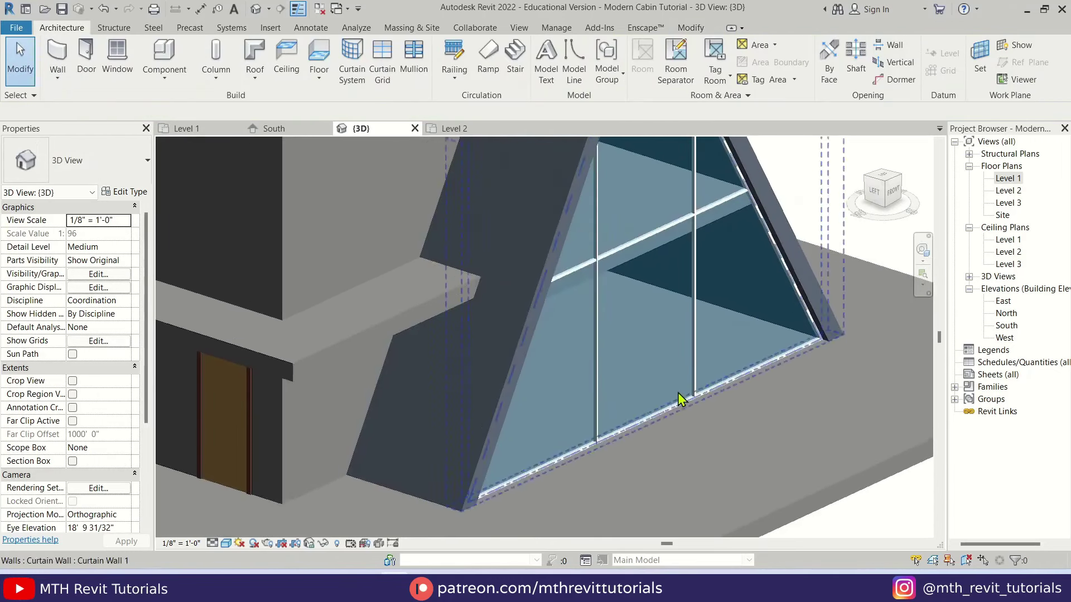
scroll(686, 401, "up", 2)
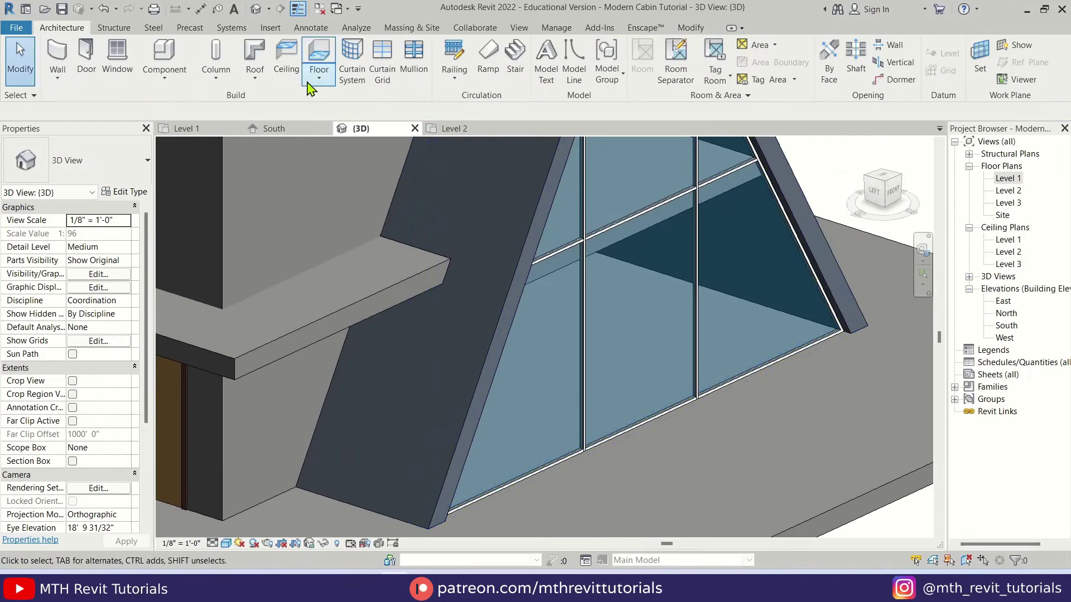
left_click(271, 28)
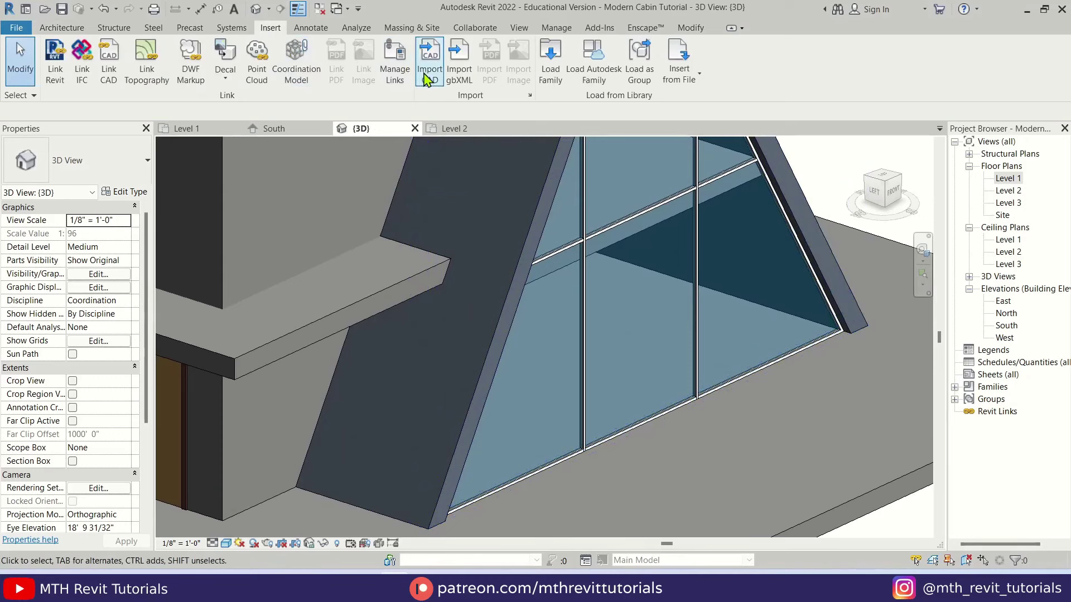
left_click(550, 72)
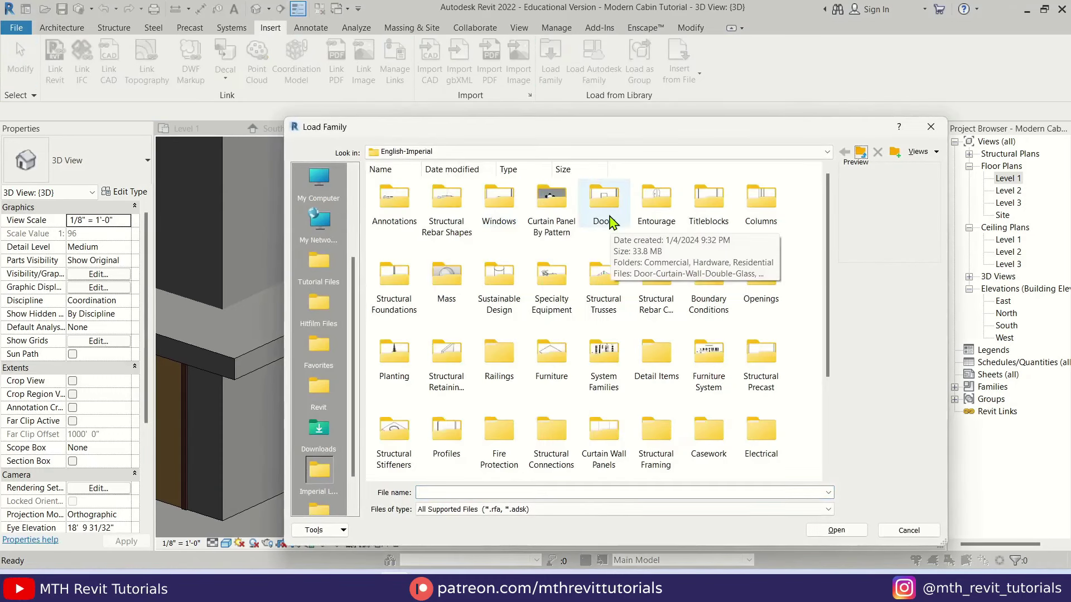
double_click(609, 214)
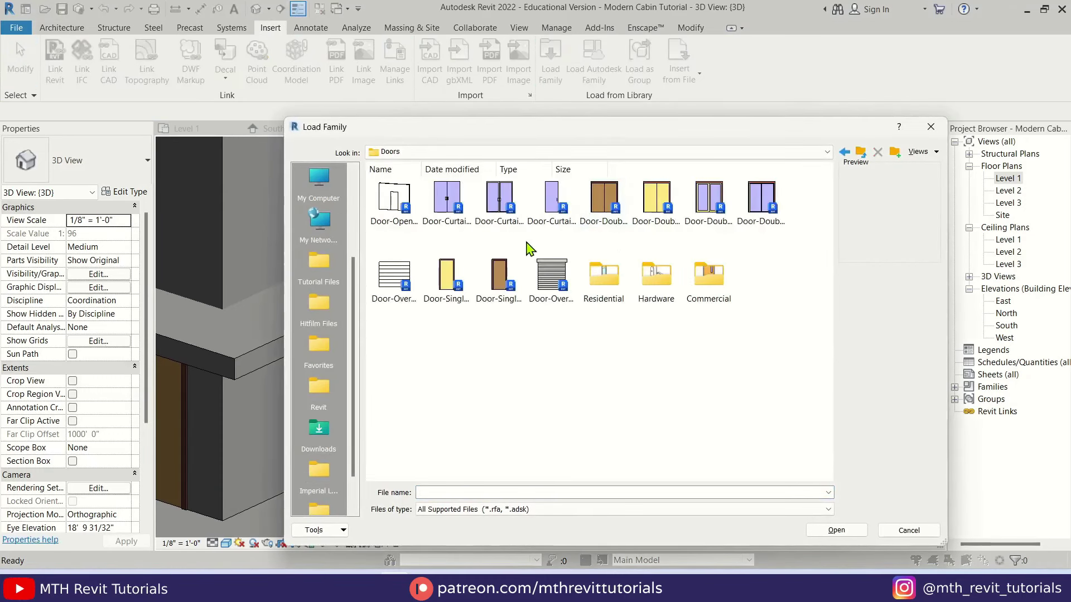
left_click(457, 229)
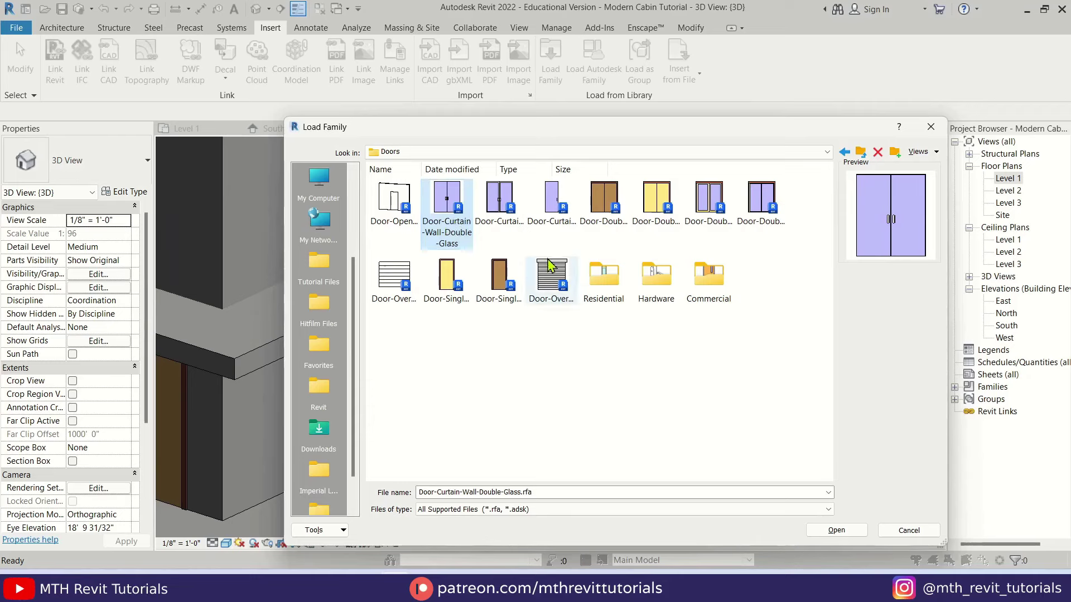
left_click(852, 530)
Move the horizontal curtain grid line at Level 2 on the south glass front straight down by 1'
scroll(641, 425, "up", 5)
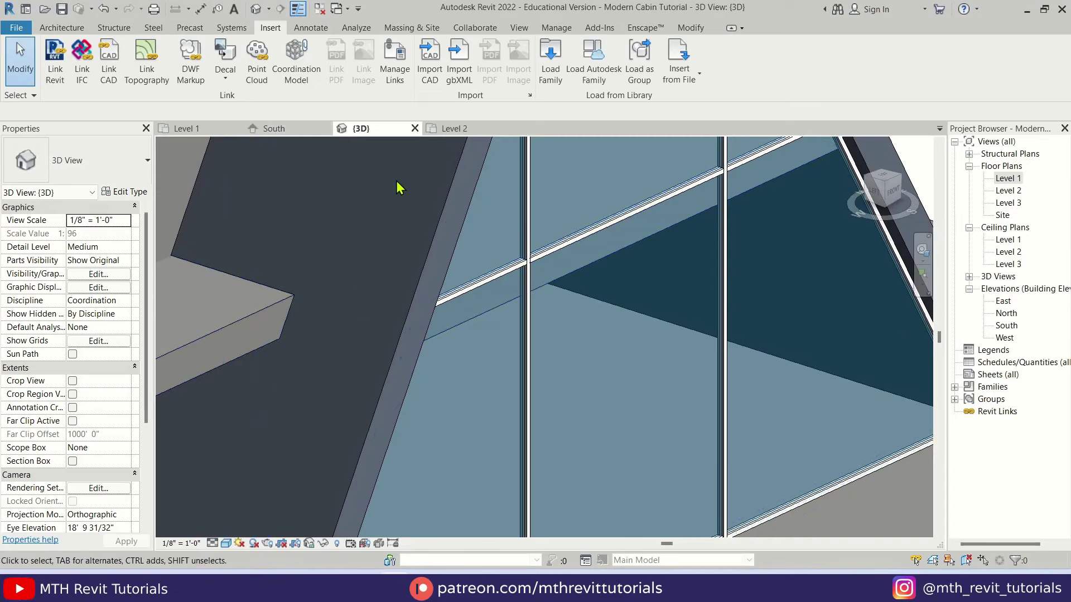
left_click(294, 131)
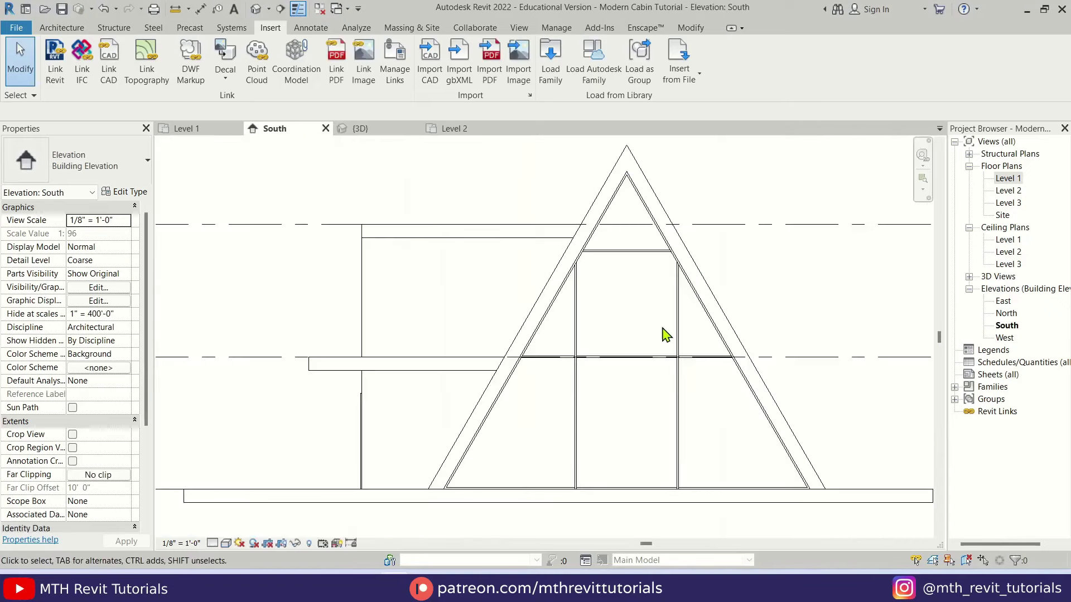
key("Tab")
left_click(611, 356)
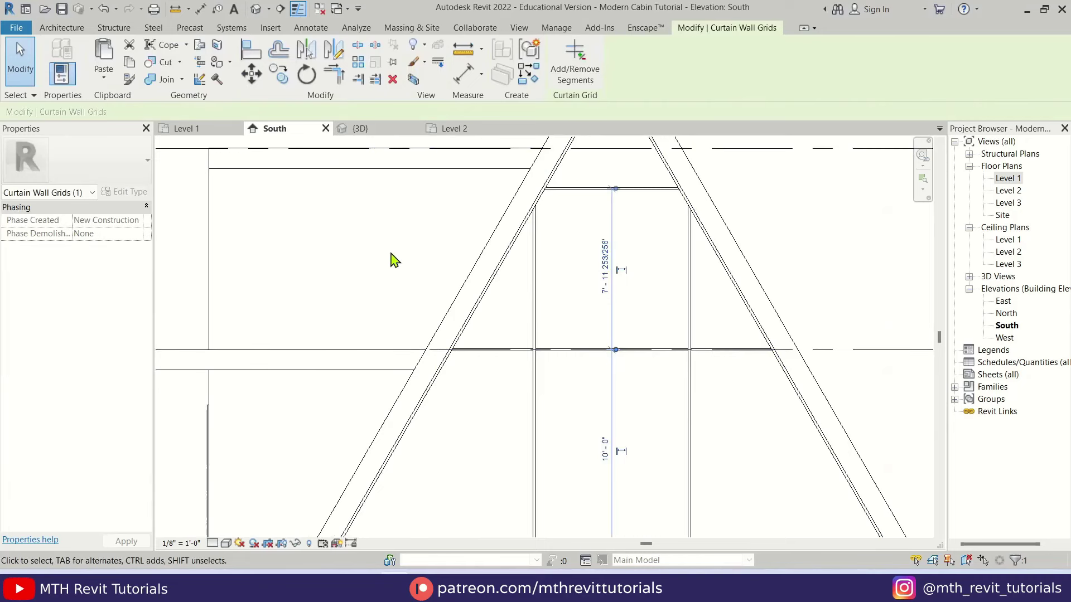
scroll(394, 260, "up", 5)
left_click(250, 73)
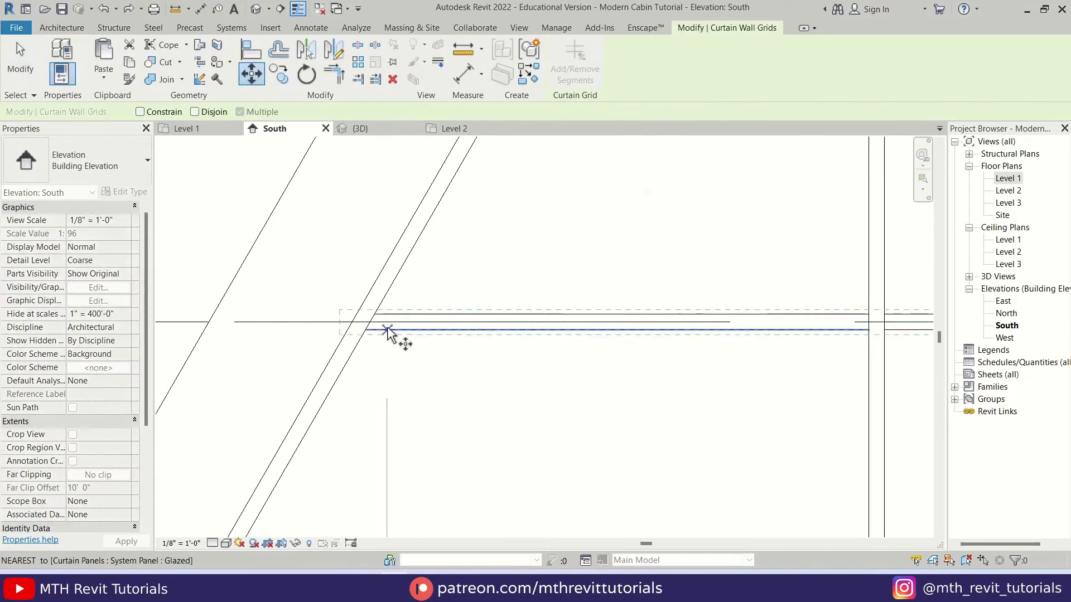
left_click(385, 322)
type("1")
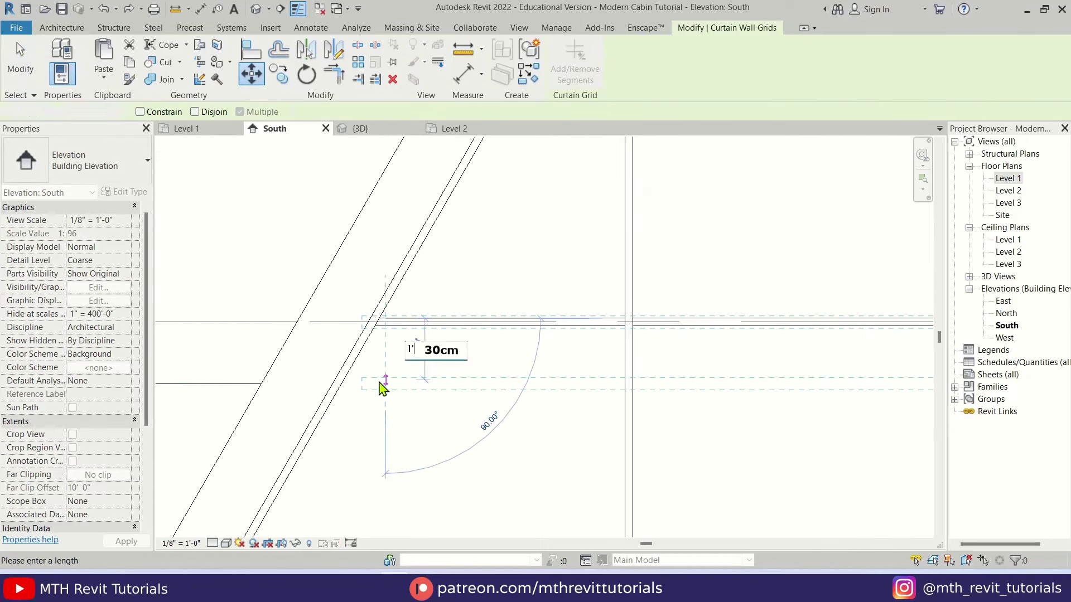
key("Return")
scroll(437, 322, "up", 3)
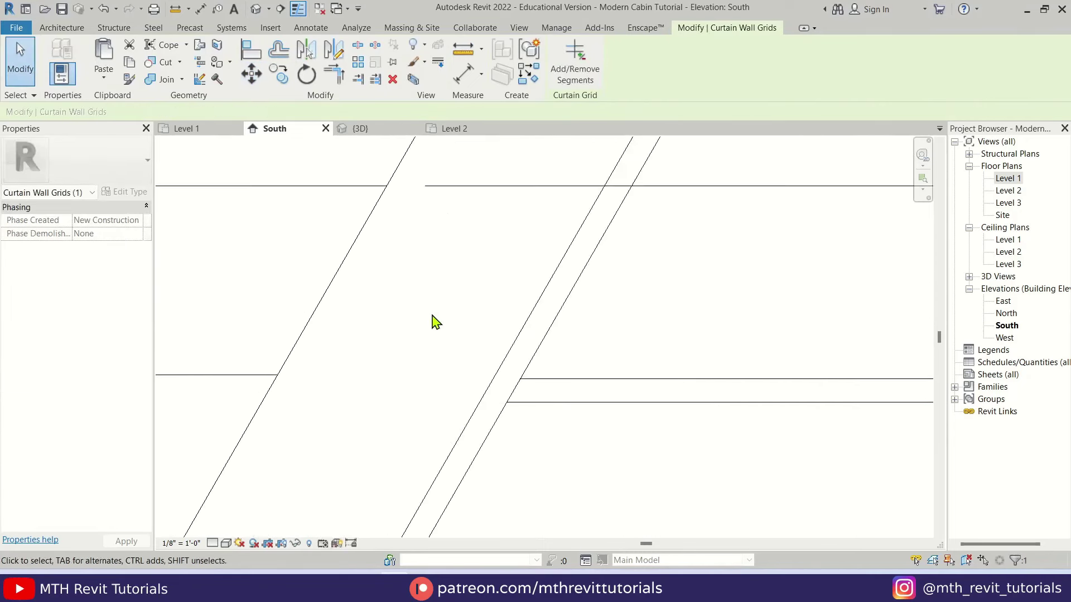
Change the lower middle glazed panel of the front curtain wall to the Door-Curtain-Wall-Double-Glass type
left_click(363, 130)
scroll(616, 298, "down", 3)
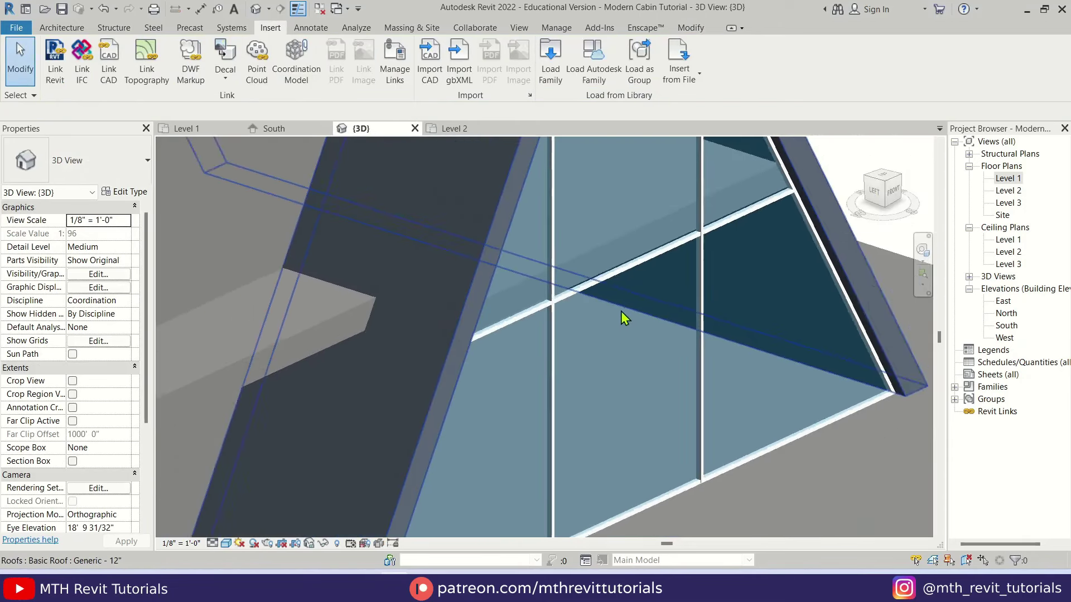
scroll(653, 446, "up", 3)
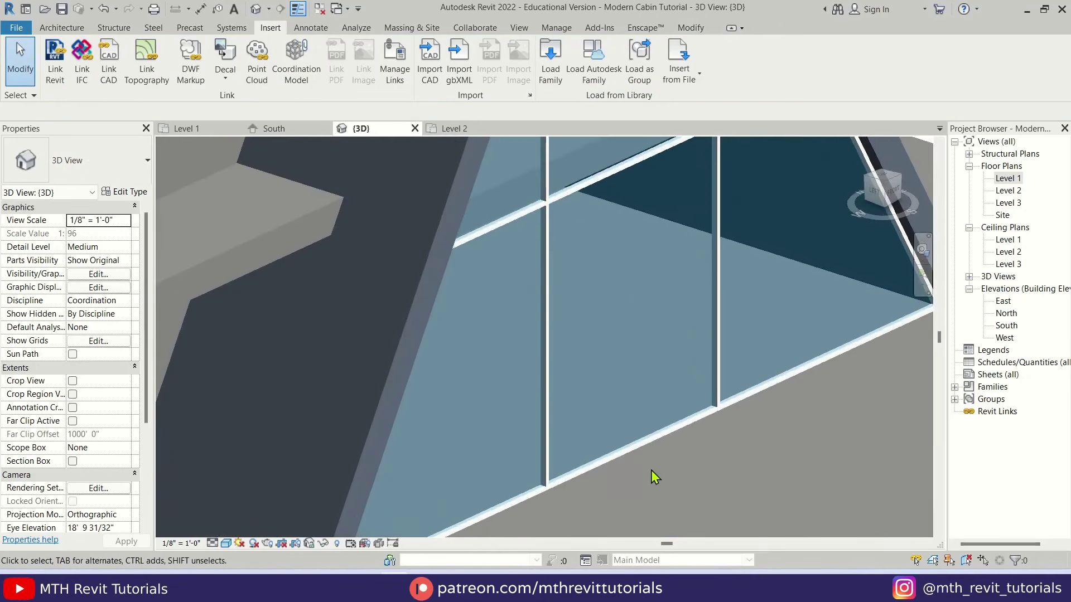
key("Tab")
left_click(655, 433)
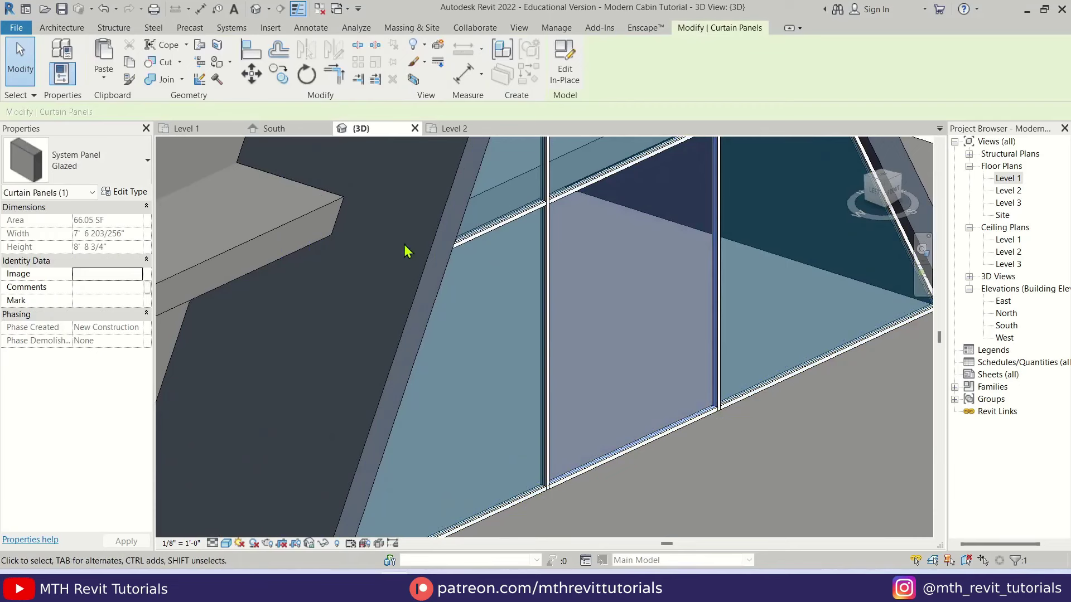
left_click(140, 170)
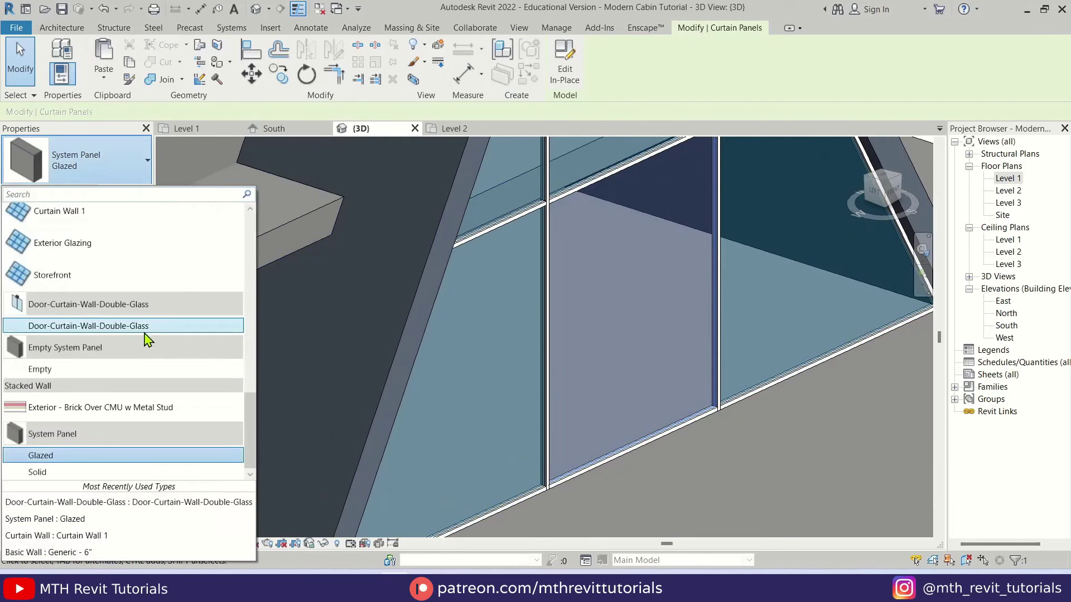
left_click(129, 328)
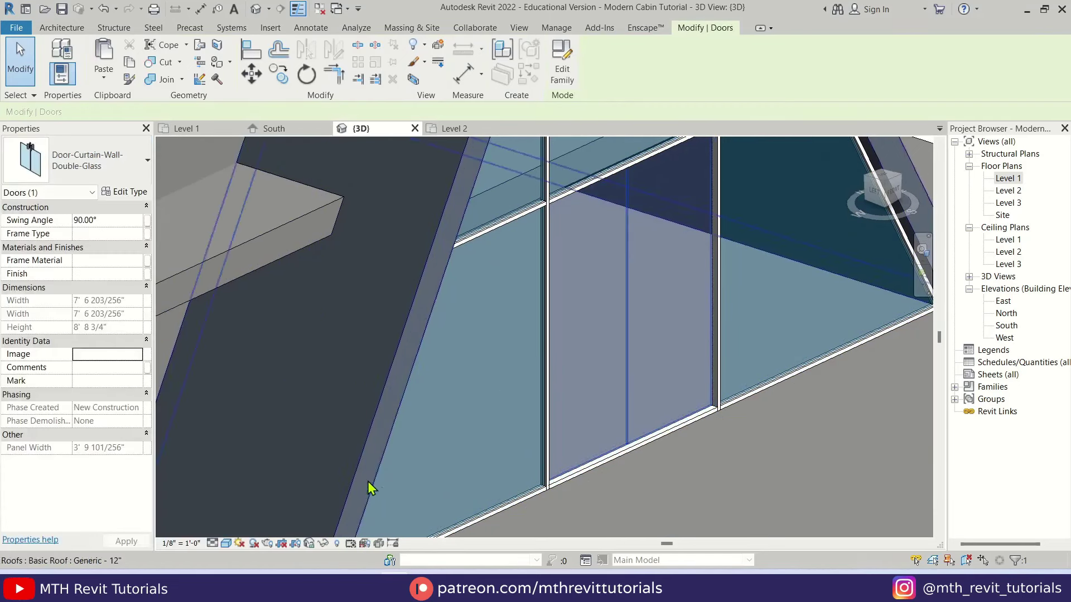
Set the 3D view's detail level to Fine and inspect the double glass door's handles and base
left_click(212, 544)
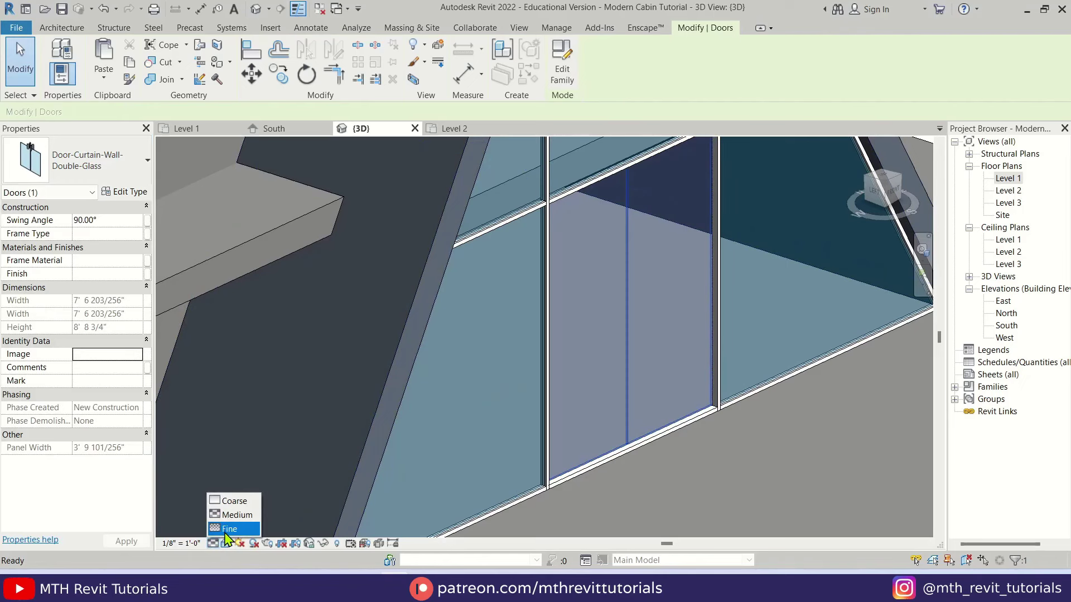
left_click(230, 529)
key("Escape")
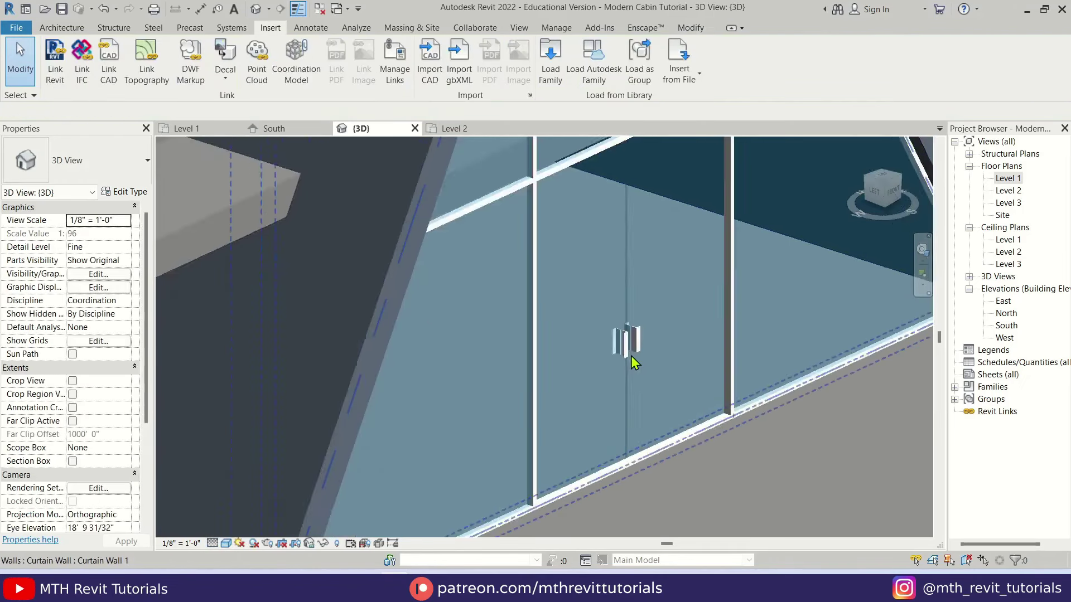
scroll(631, 364, "up", 4)
scroll(776, 357, "down", 2)
scroll(787, 368, "up", 2)
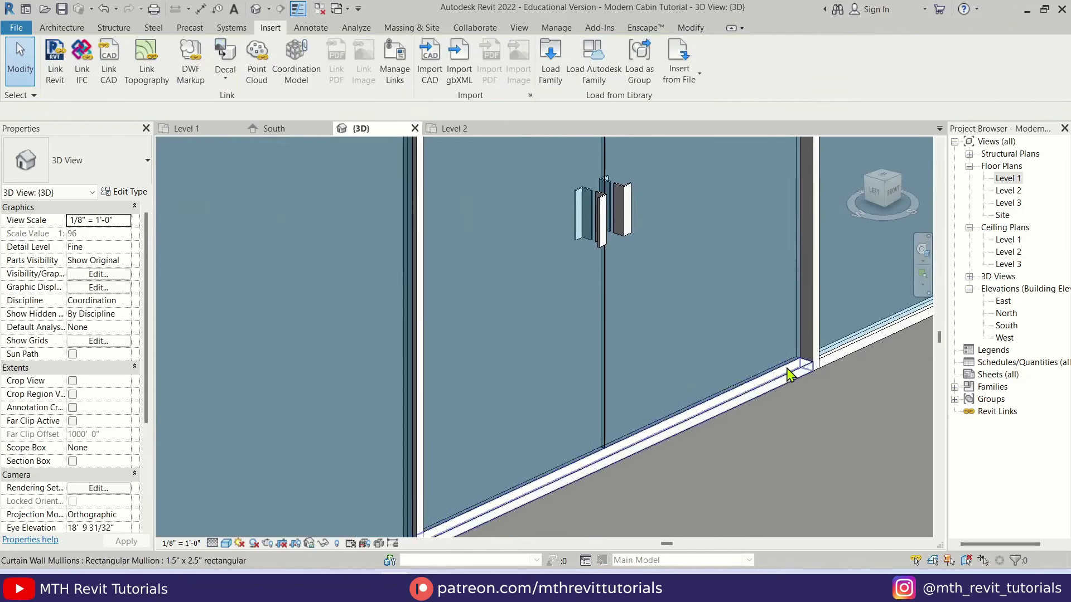
Delete the bottom rectangular mullion that runs beneath the double glass door
key("Tab")
left_click(768, 393)
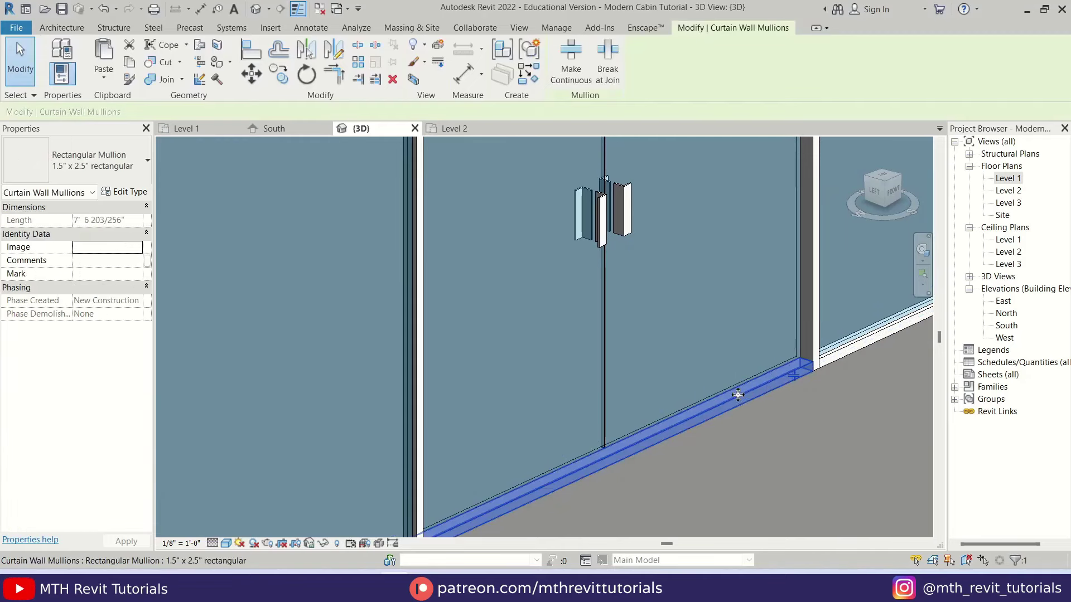
key("Escape")
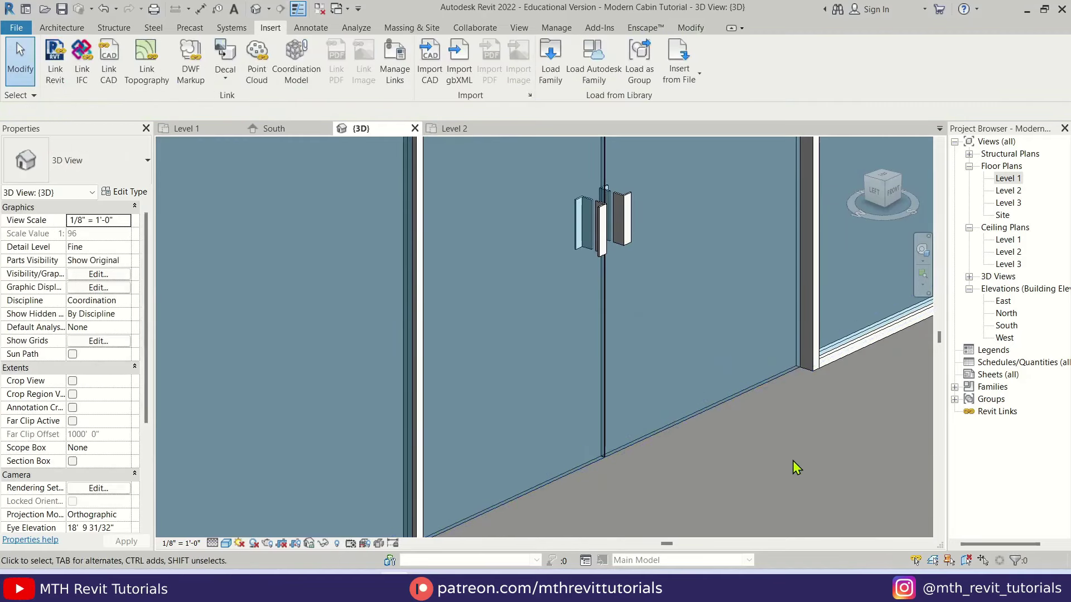
Examine the glass front and the overhanging slab around the box volume in the 3D view
scroll(756, 326, "down", 2)
scroll(756, 329, "down", 3)
scroll(722, 345, "up", 2)
middle_click_drag(722, 345, 687, 403, "shift")
scroll(686, 403, "down", 3)
middle_click_drag(523, 389, 617, 437, "shift")
scroll(586, 340, "up", 4)
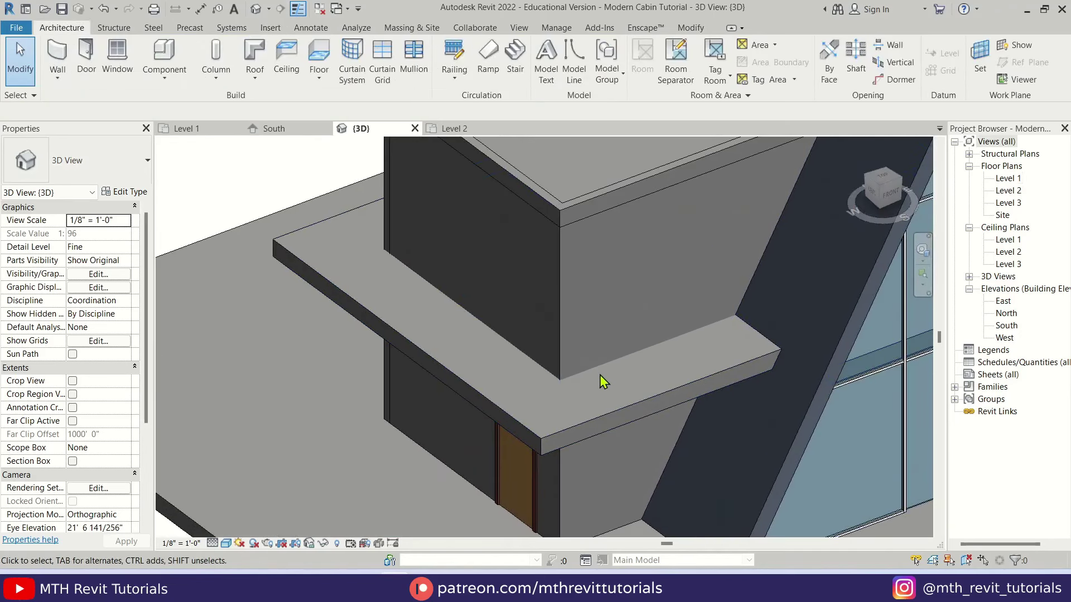
middle_click_drag(638, 362, 645, 377)
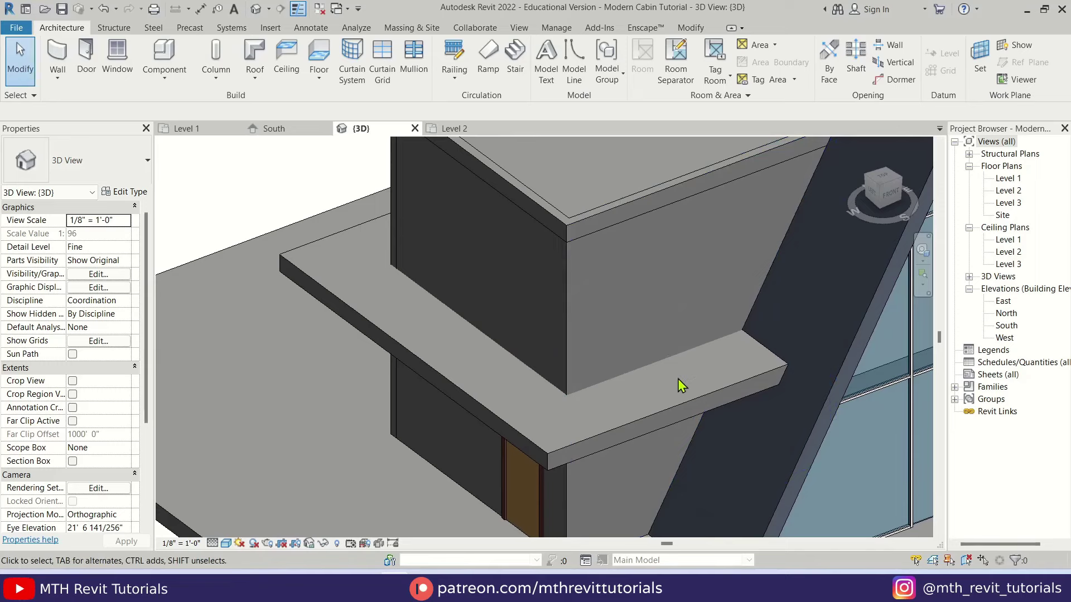
Create a Level 2 railing with its path picked along the overhanging slab's three outer edges, offset 6" inward
double_click(1008, 192)
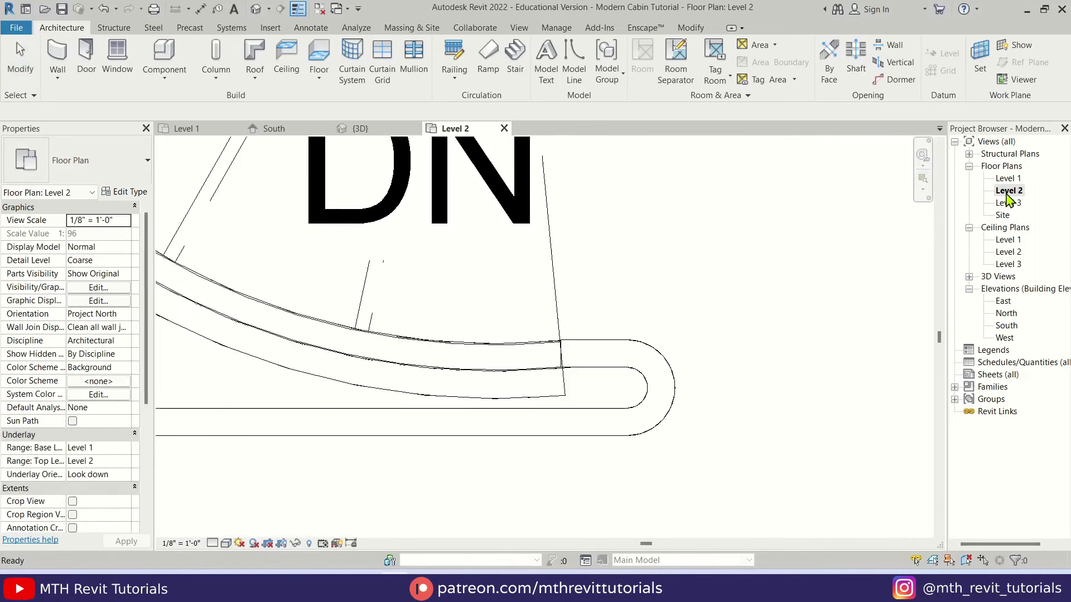
scroll(822, 306, "down", 5)
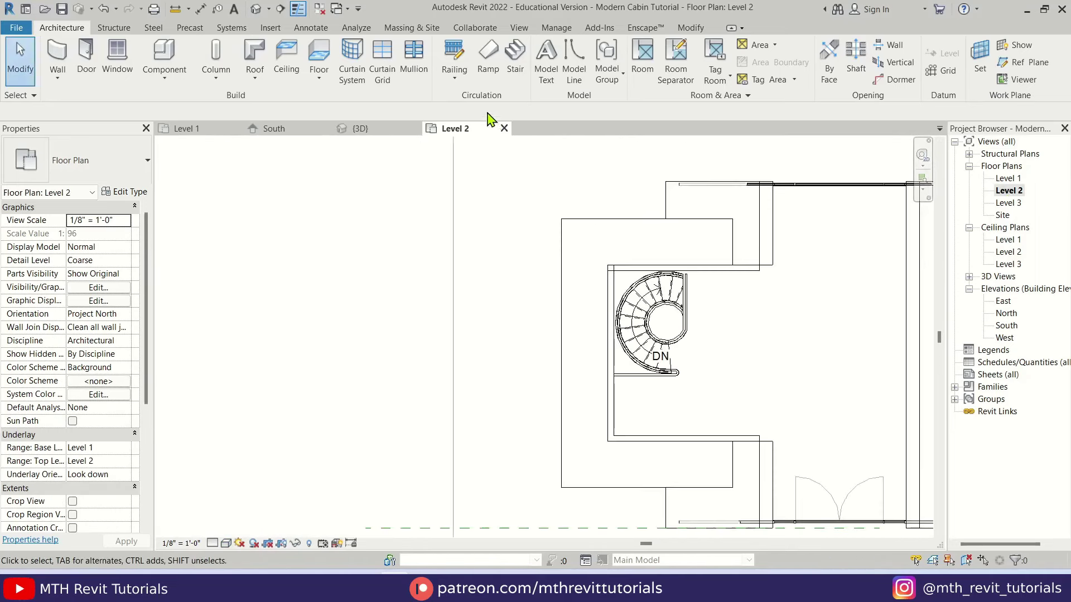
left_click(466, 57)
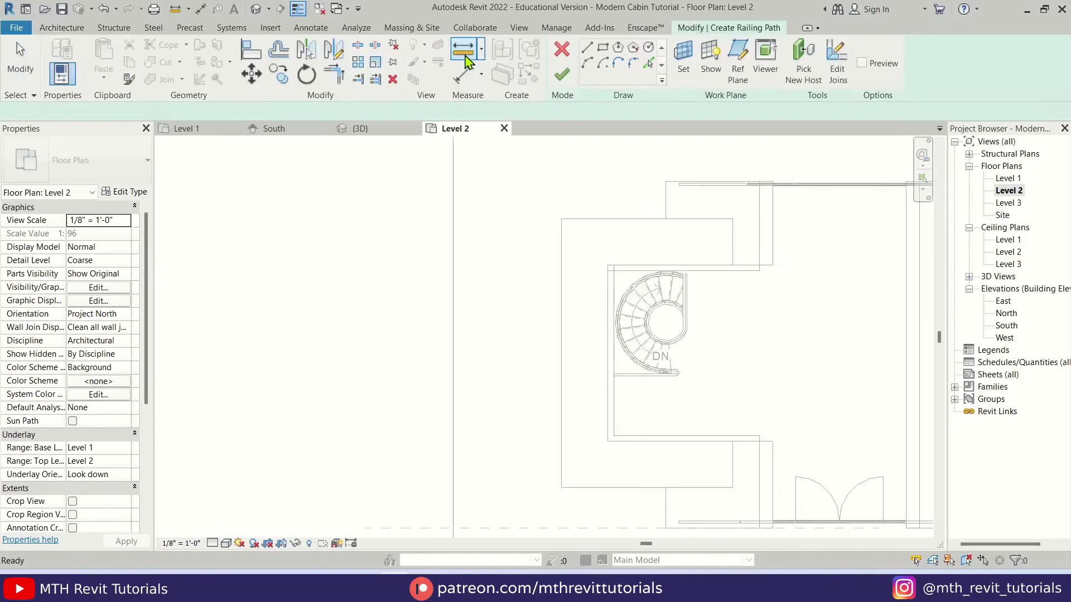
left_click(648, 64)
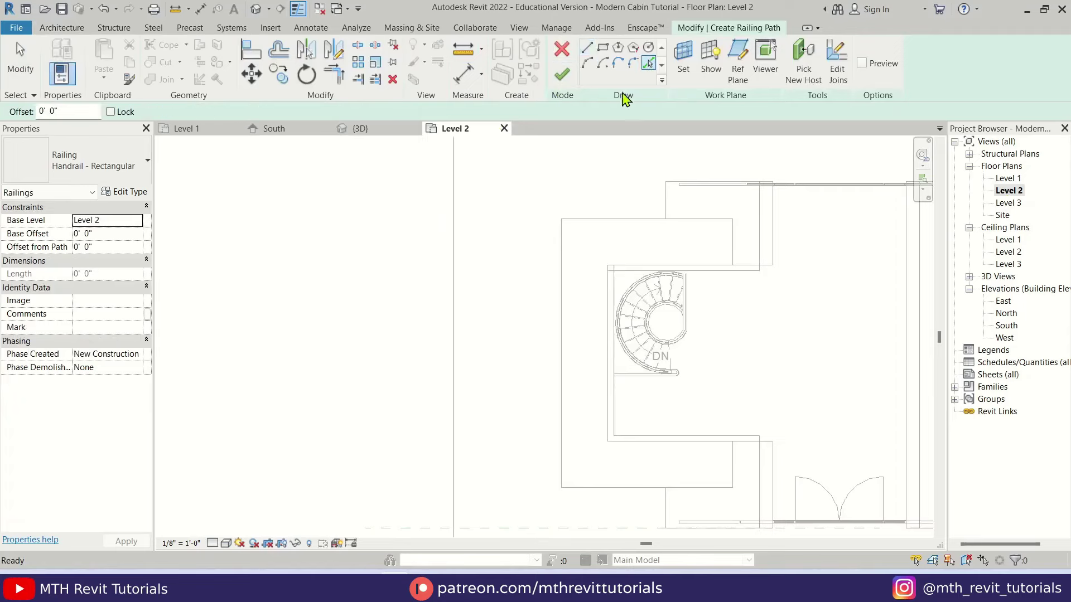
double_click(53, 111)
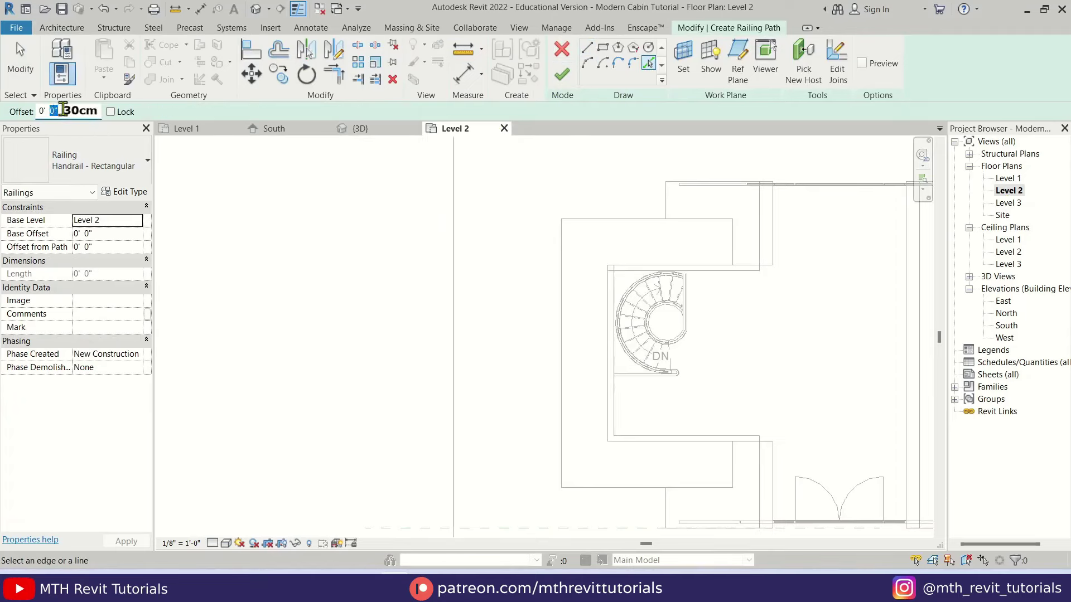
type("6")
scroll(594, 254, "up", 1)
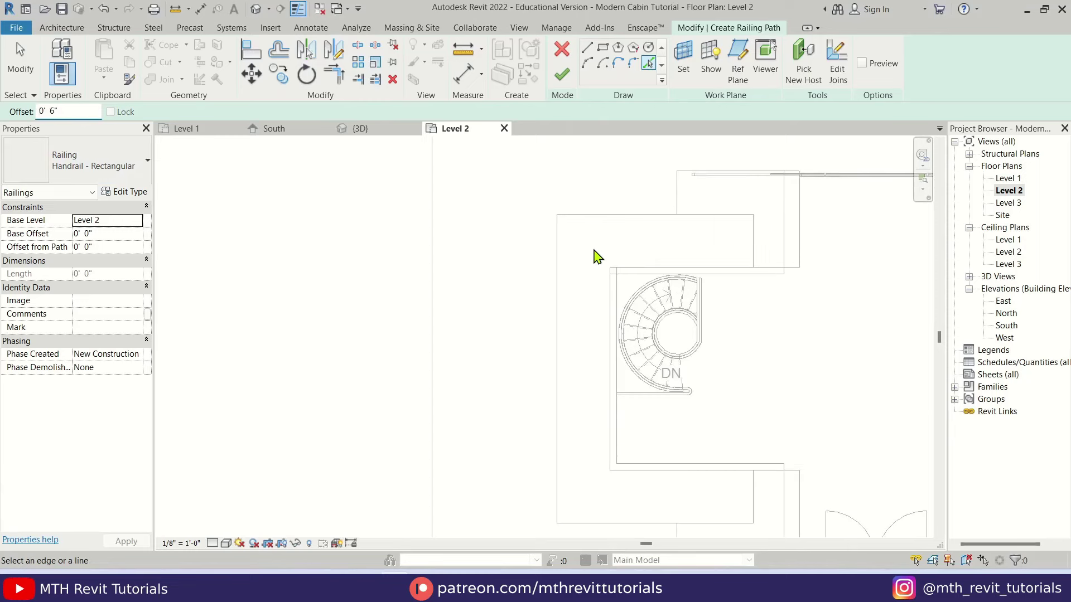
left_click(610, 228)
left_click(562, 275)
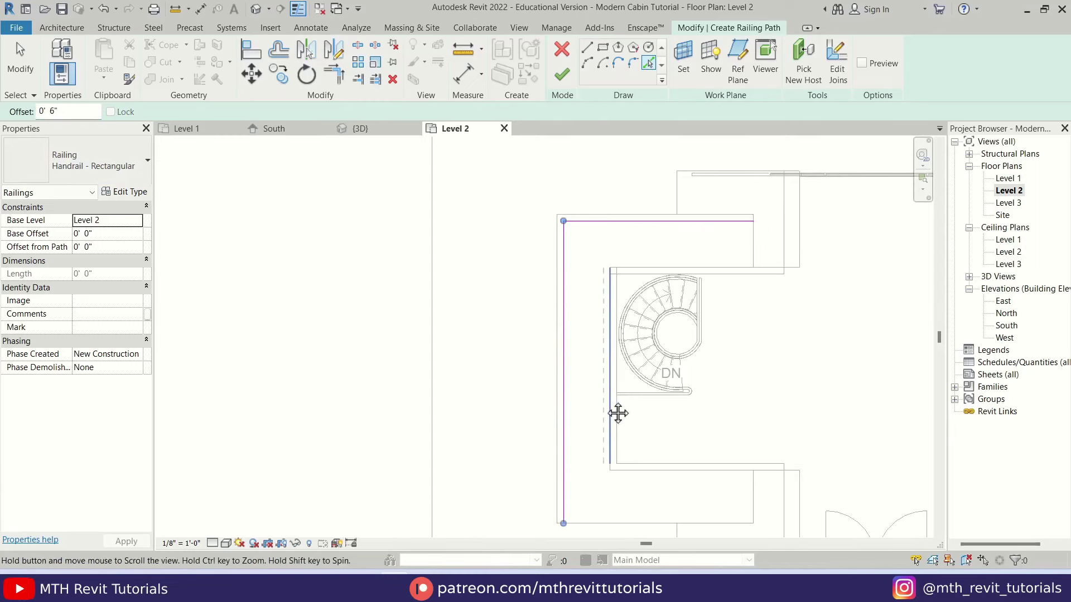
left_click(617, 444)
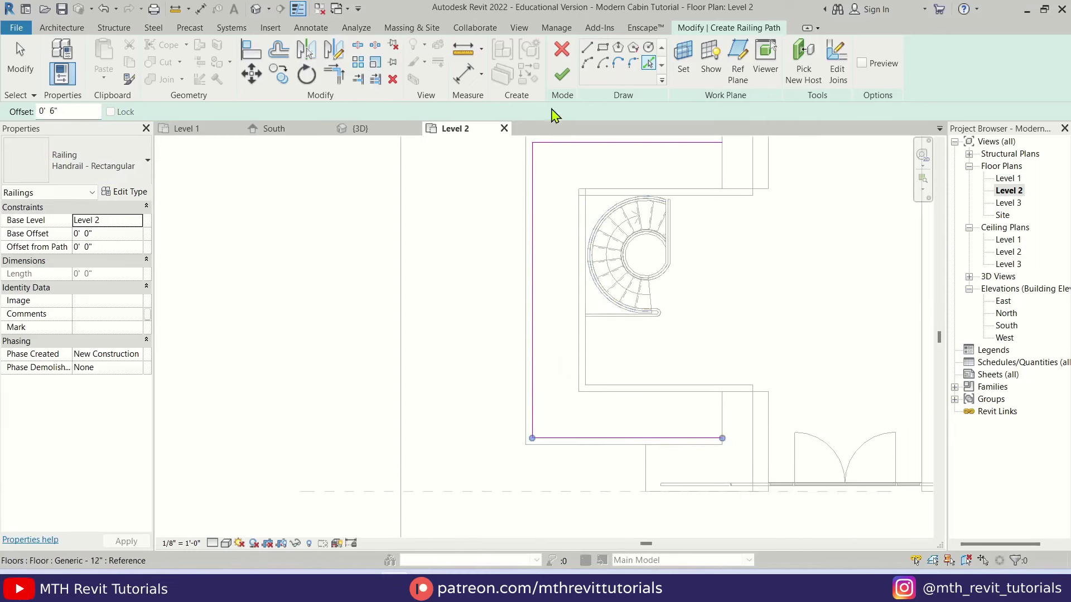
left_click(563, 75)
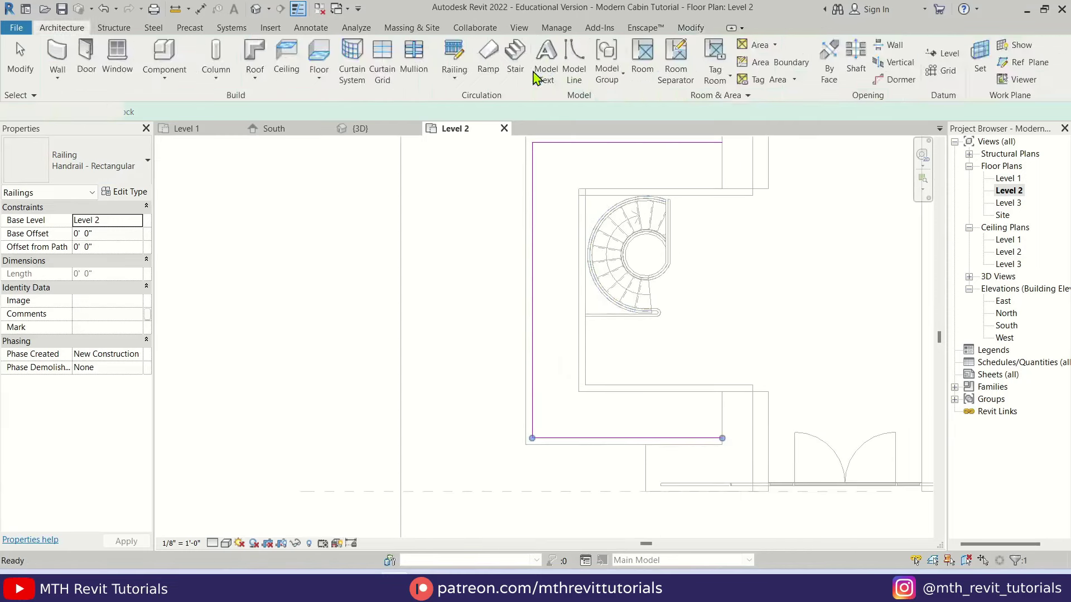
Change the new balcony railing to the Railing-OnLevel-T30-Custom type and check it in the 3D view
left_click(255, 12)
scroll(558, 363, "up", 3)
left_click(557, 361)
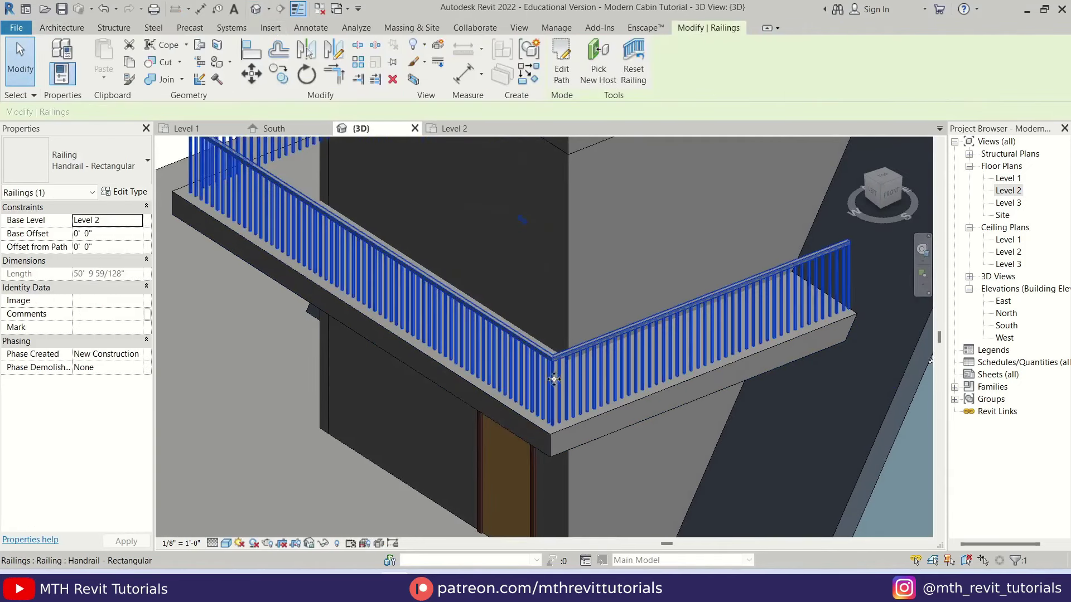
left_click(135, 175)
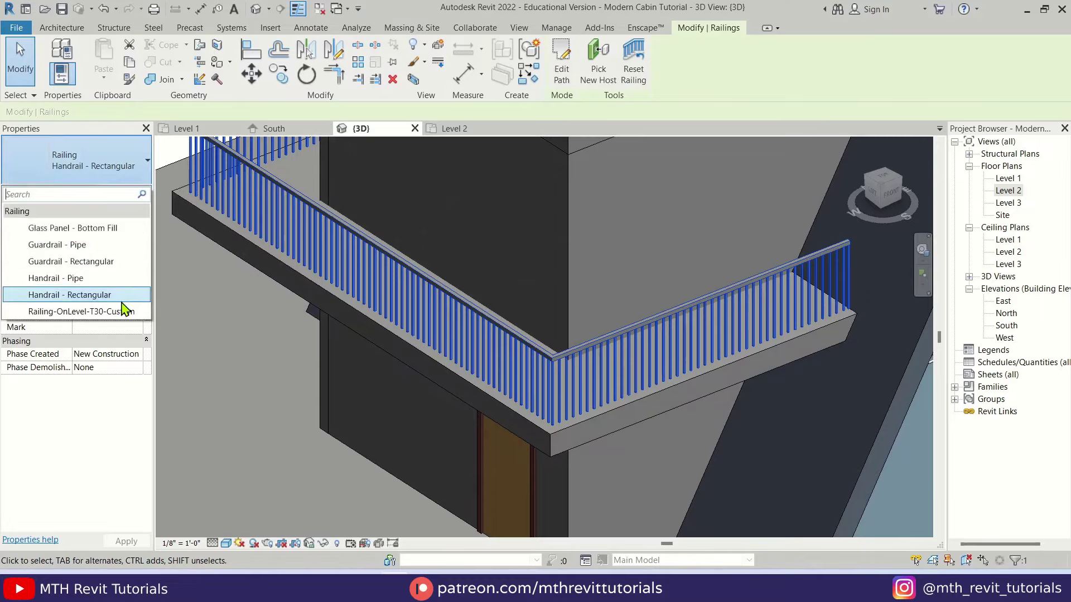
left_click(87, 312)
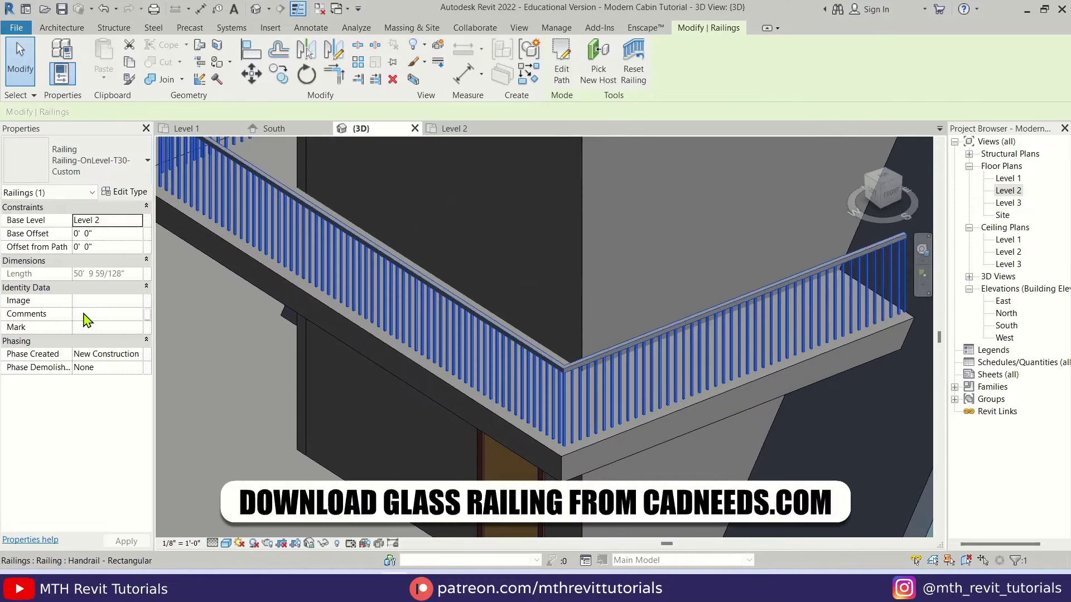
key("Escape")
scroll(597, 366, "down", 2)
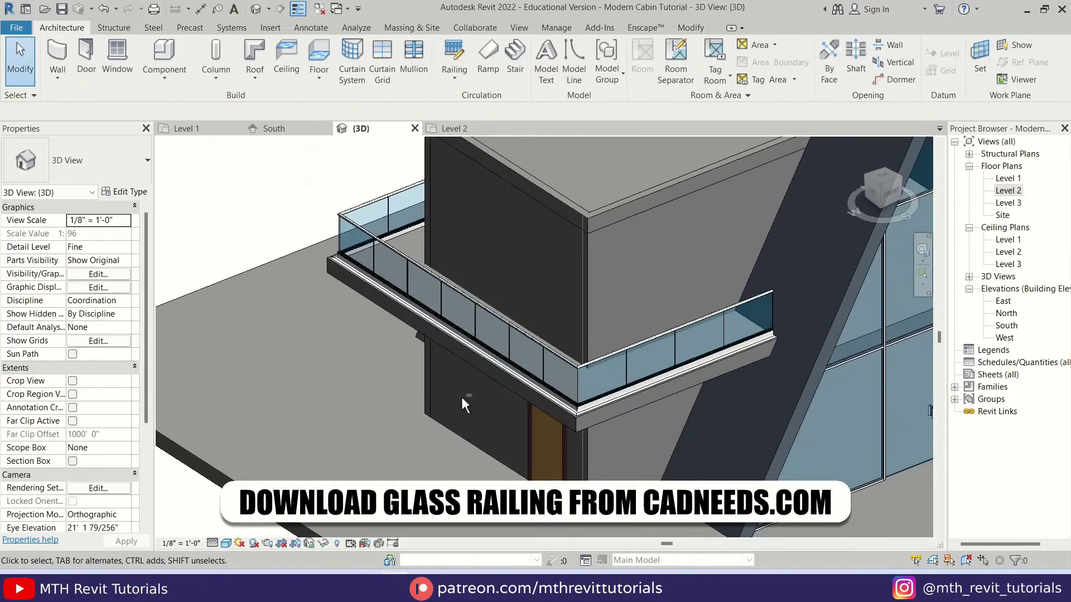
middle_click_drag(463, 405, 484, 177, "shift")
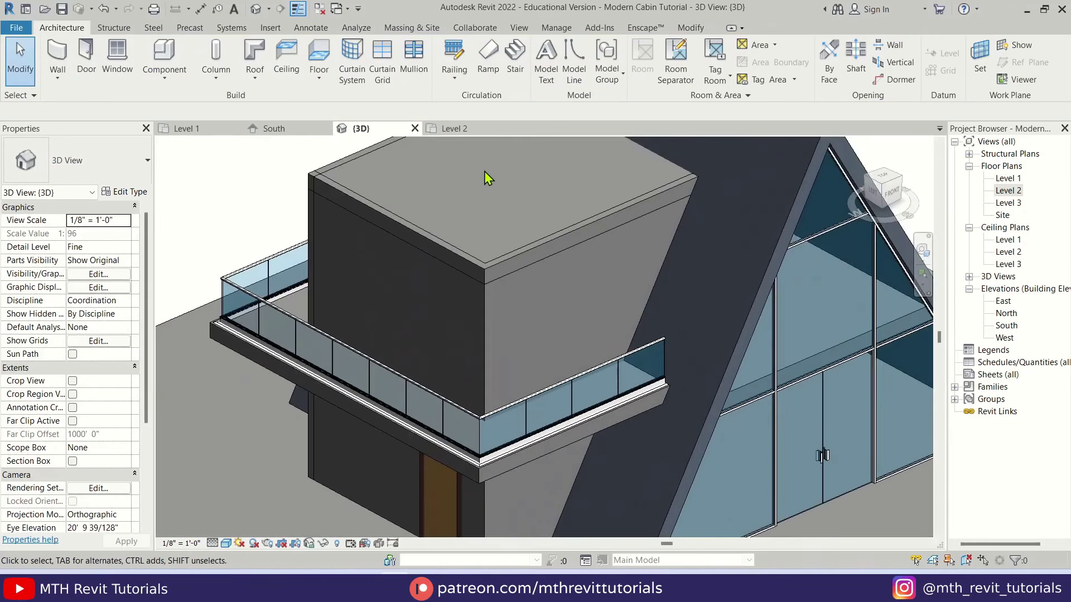
Draw a 1.5 m long Curtain Wall 1 segment on Level 2 along the centerline of the box volume's front wall
left_click(454, 129)
scroll(661, 380, "up", 1)
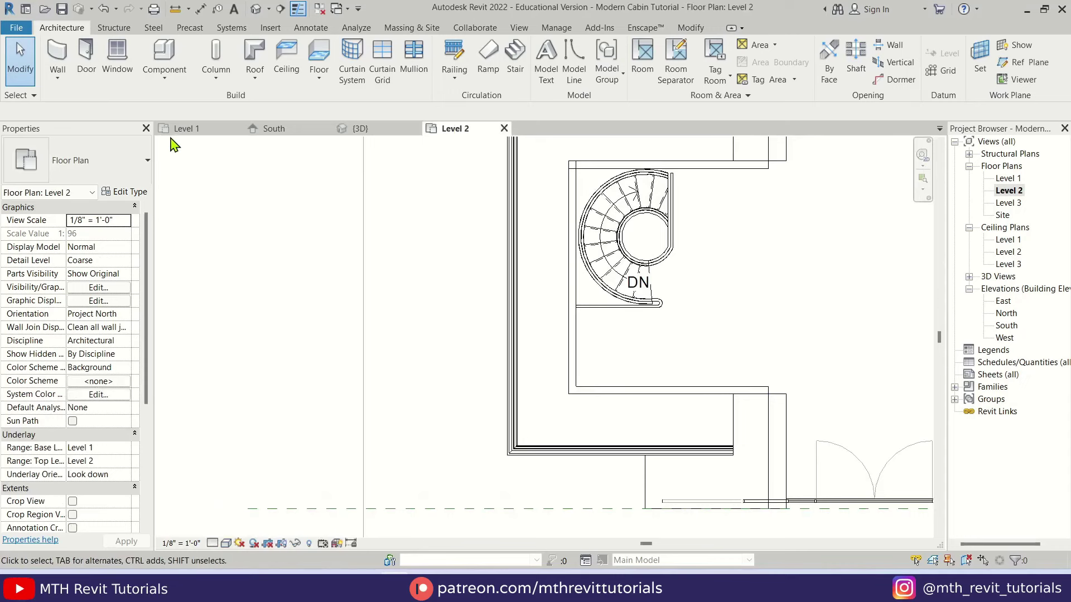
left_click(62, 65)
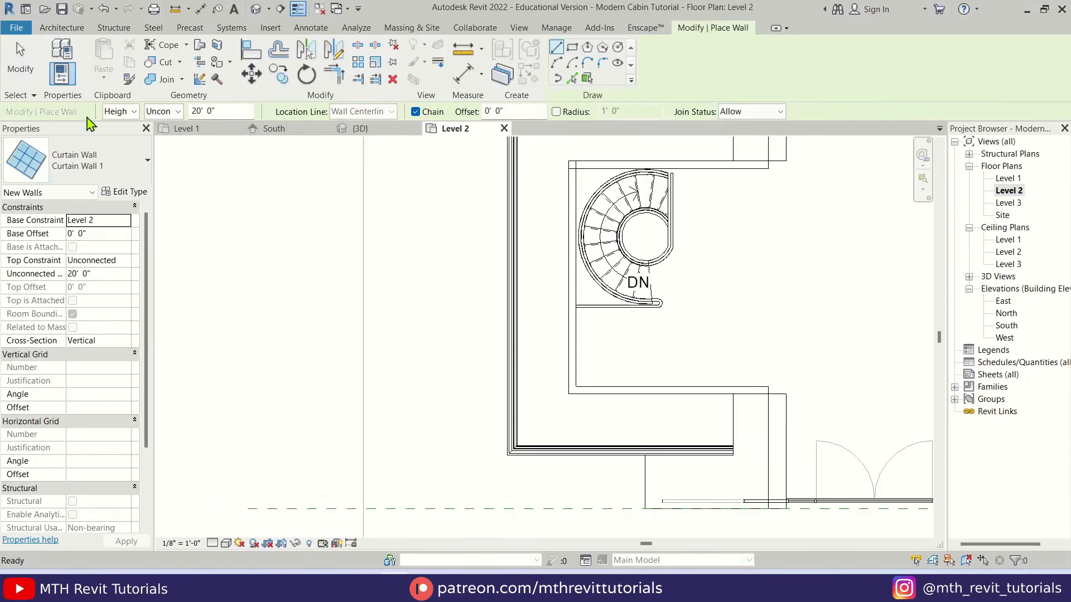
left_click(106, 162)
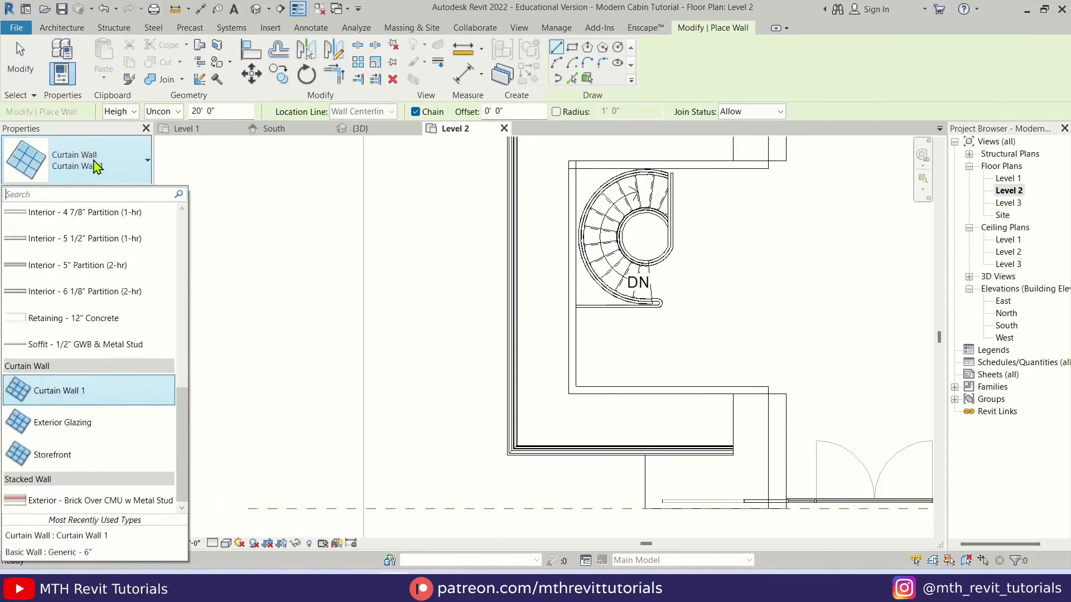
left_click(68, 392)
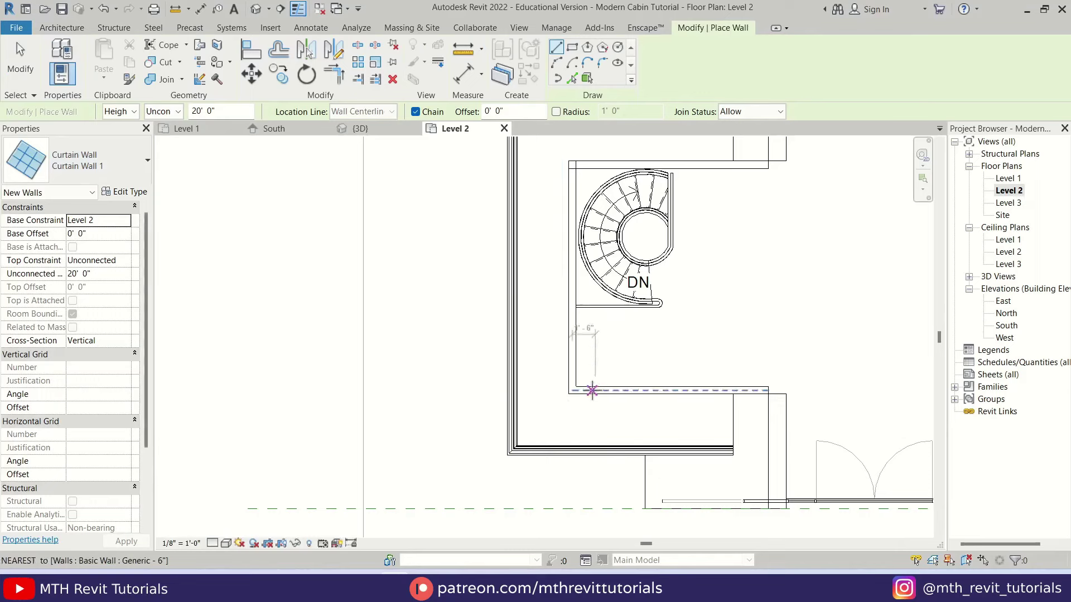
left_click(600, 391)
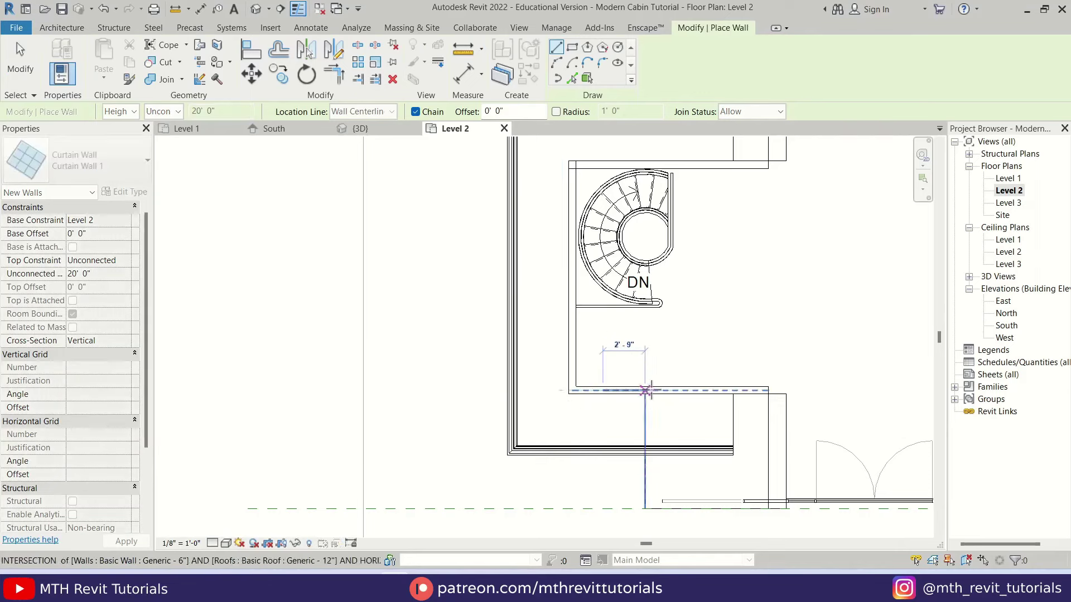
type("1.5m")
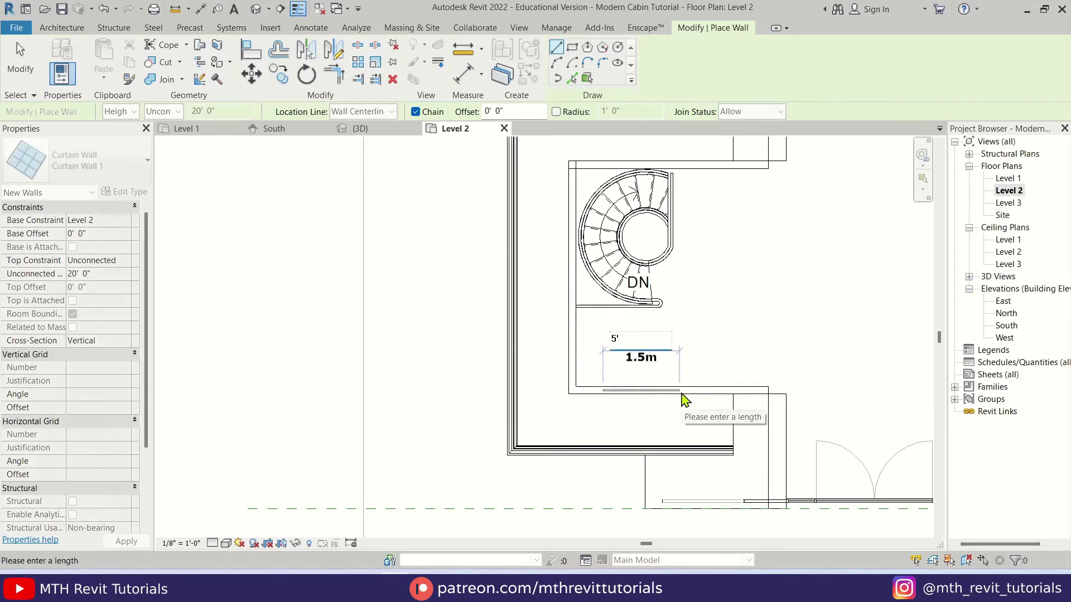
key("Return")
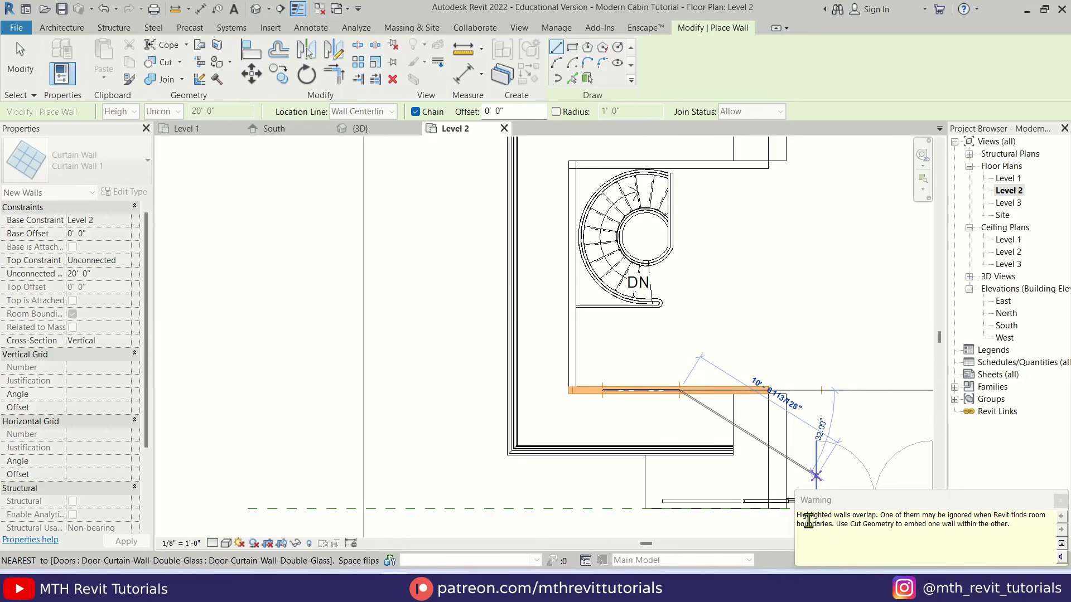
key("Escape")
key("Escape")
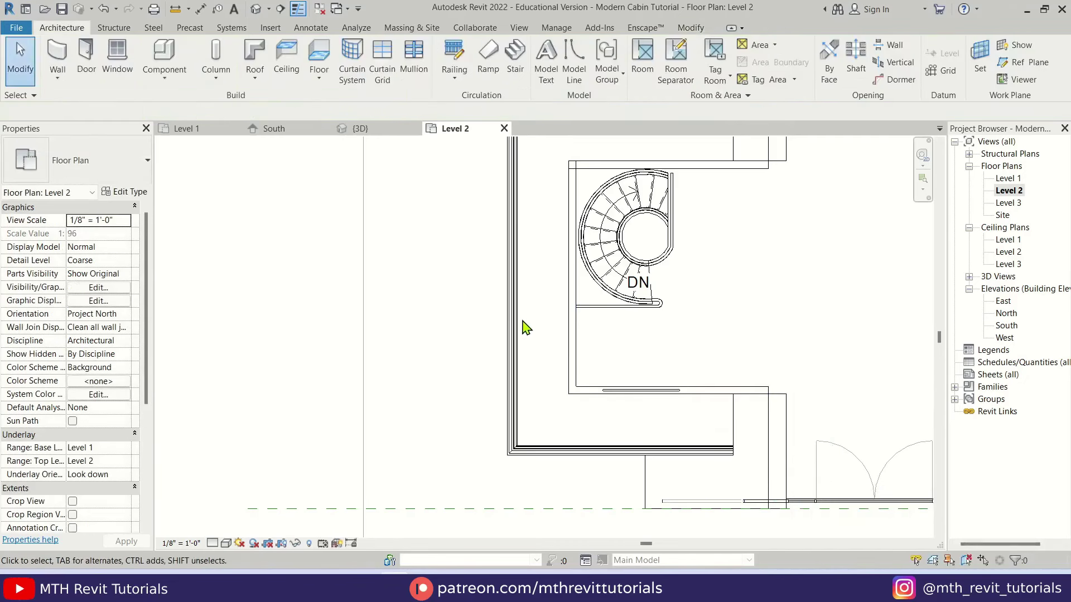
Turn on Automatically Embed for the Curtain Wall 1 type so the new segment cuts into its host wall
left_click(256, 9)
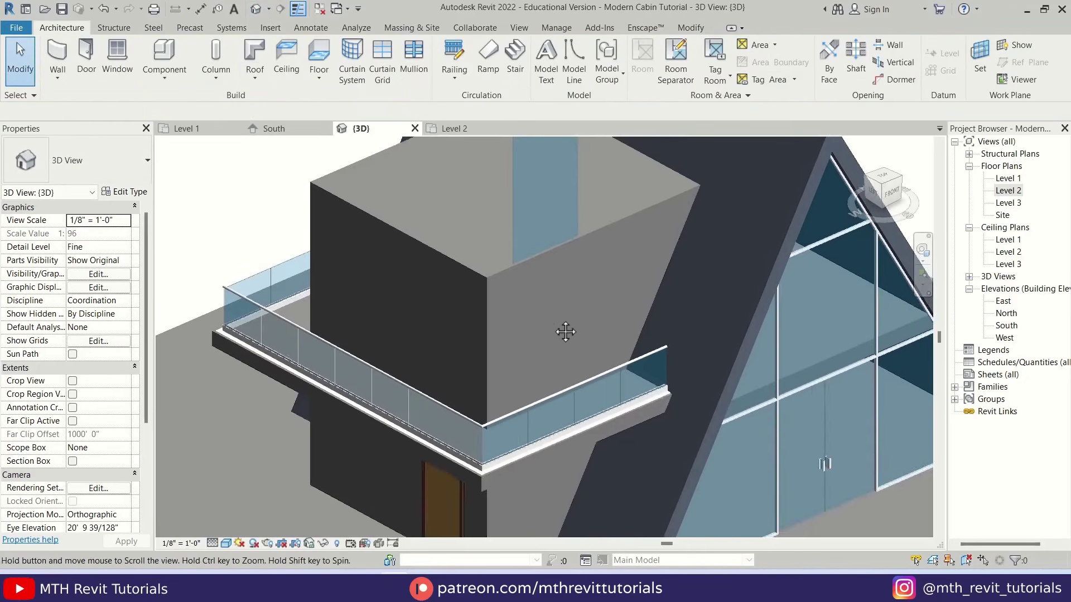
scroll(509, 256, "up", 4)
left_click(531, 228)
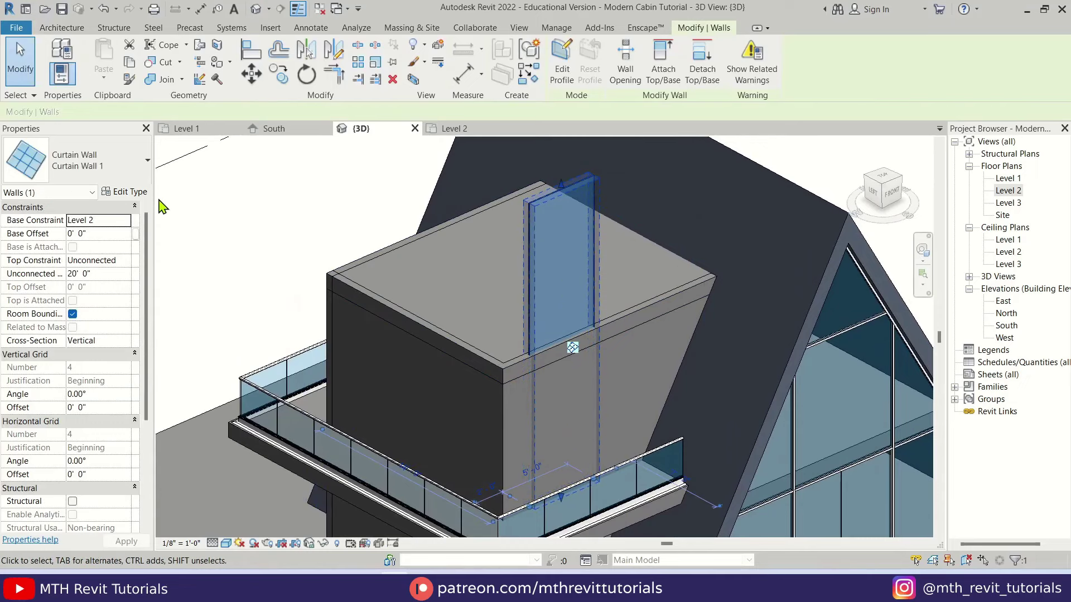
left_click(138, 192)
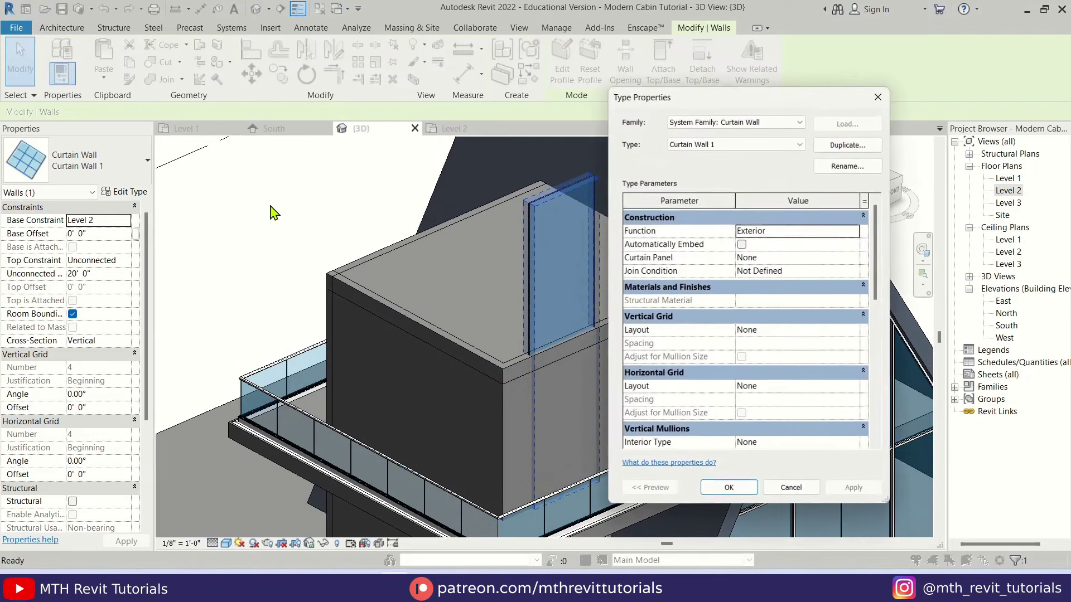
left_click(742, 245)
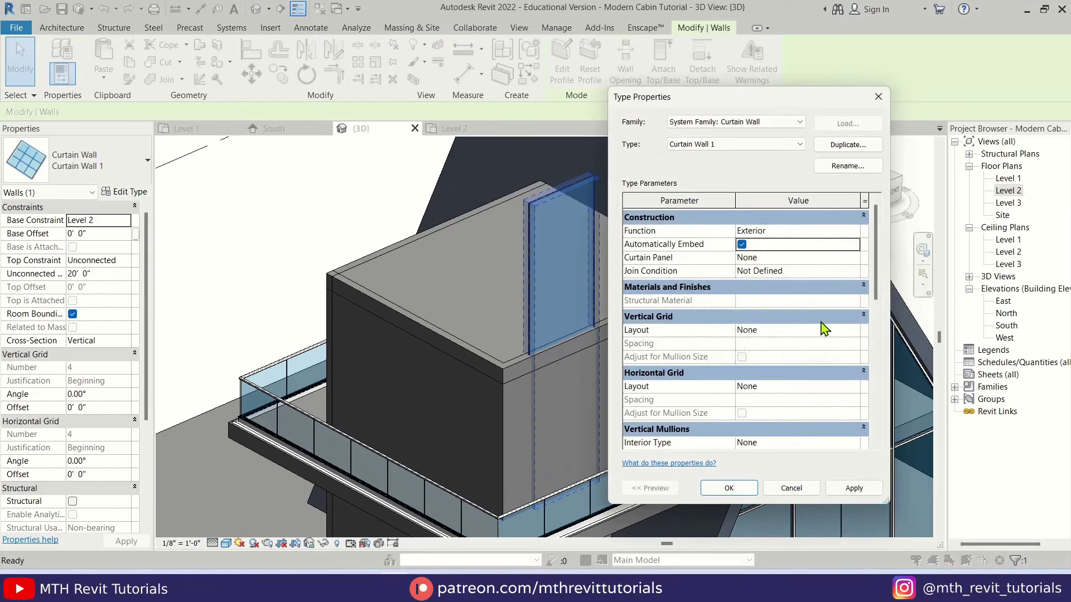
left_click(856, 490)
left_click(729, 489)
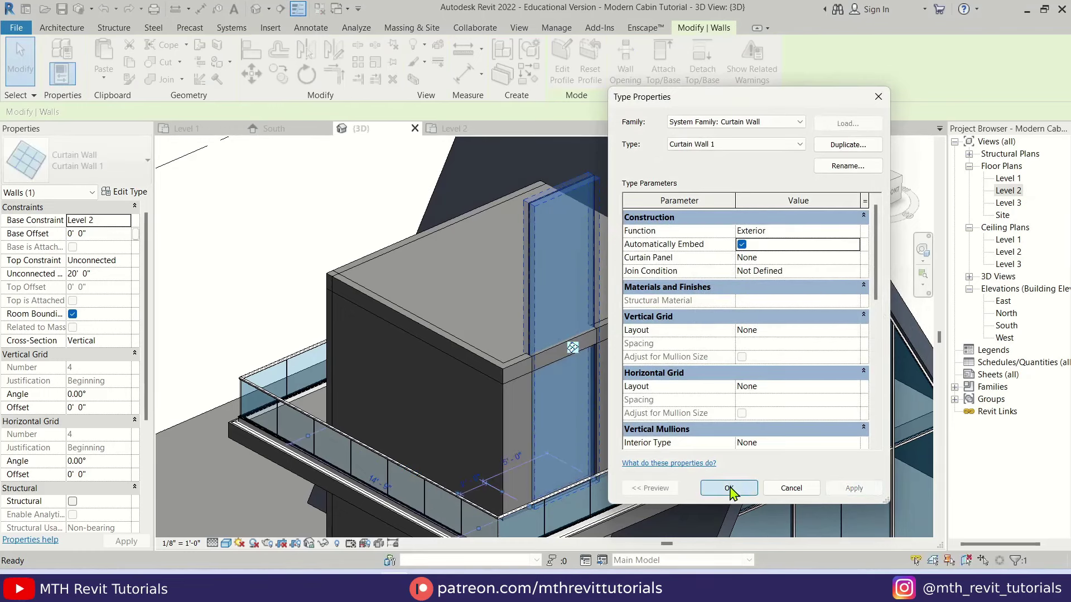
key("Escape")
Set the embedded curtain wall's unconnected height to 2.7 m and check the opening from the balcony side
scroll(585, 342, "up", 3)
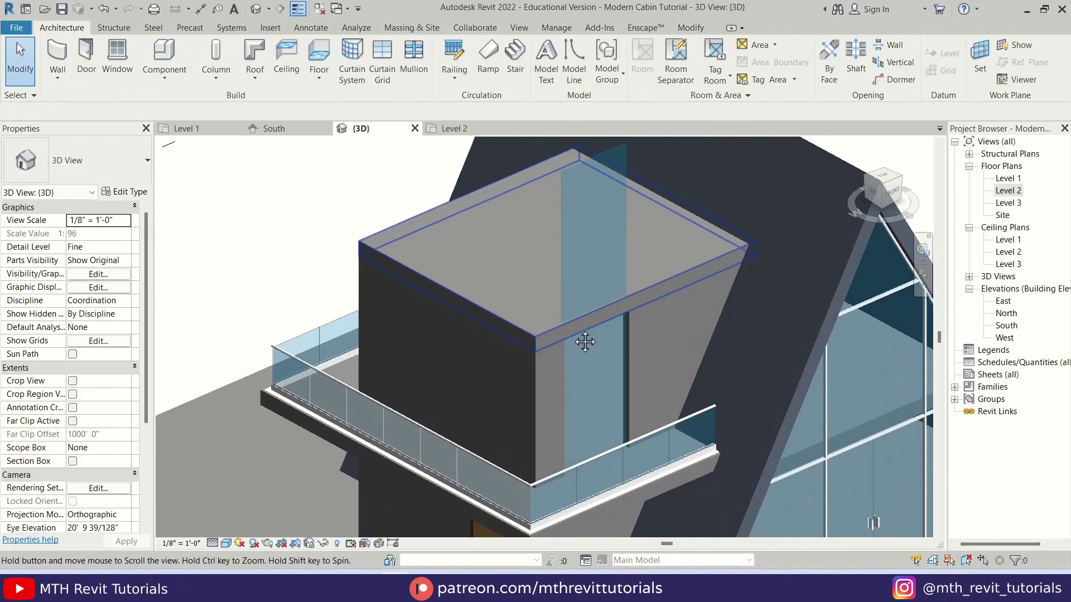
left_click(558, 184)
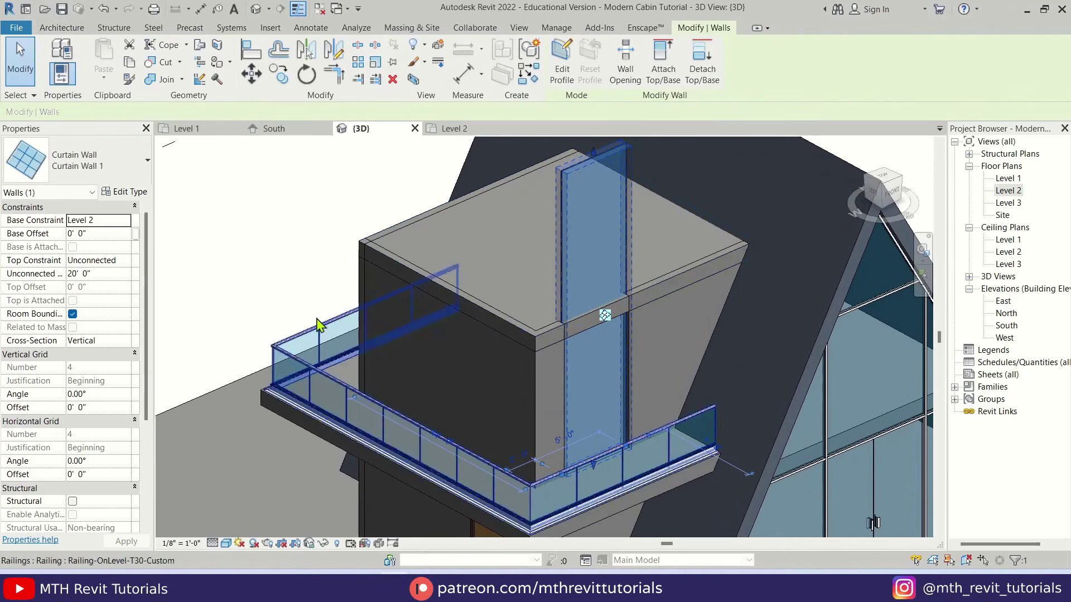
left_click(108, 274)
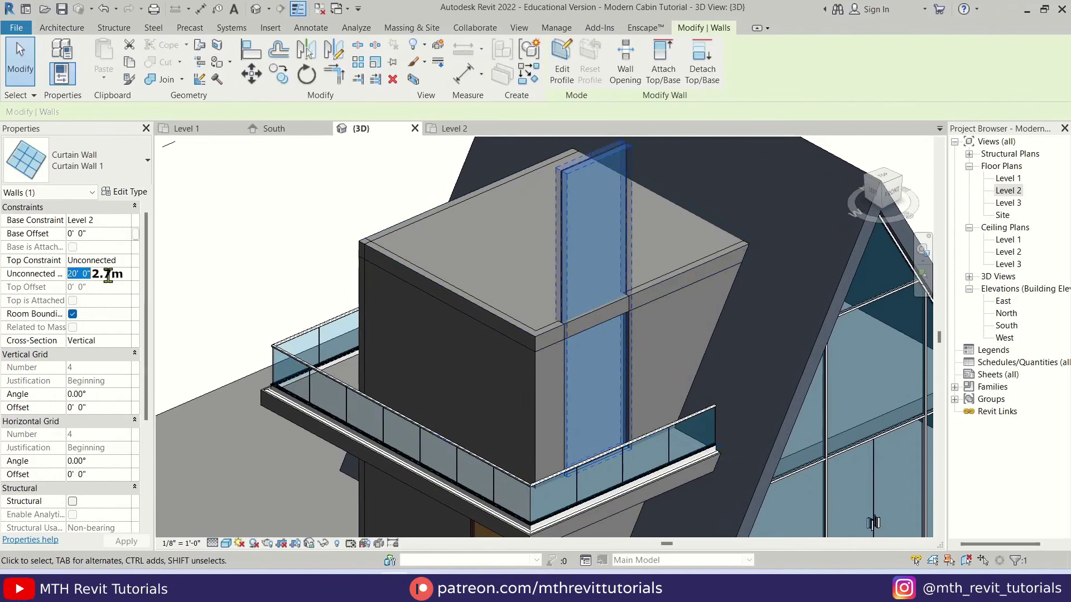
key("Return")
key("Escape")
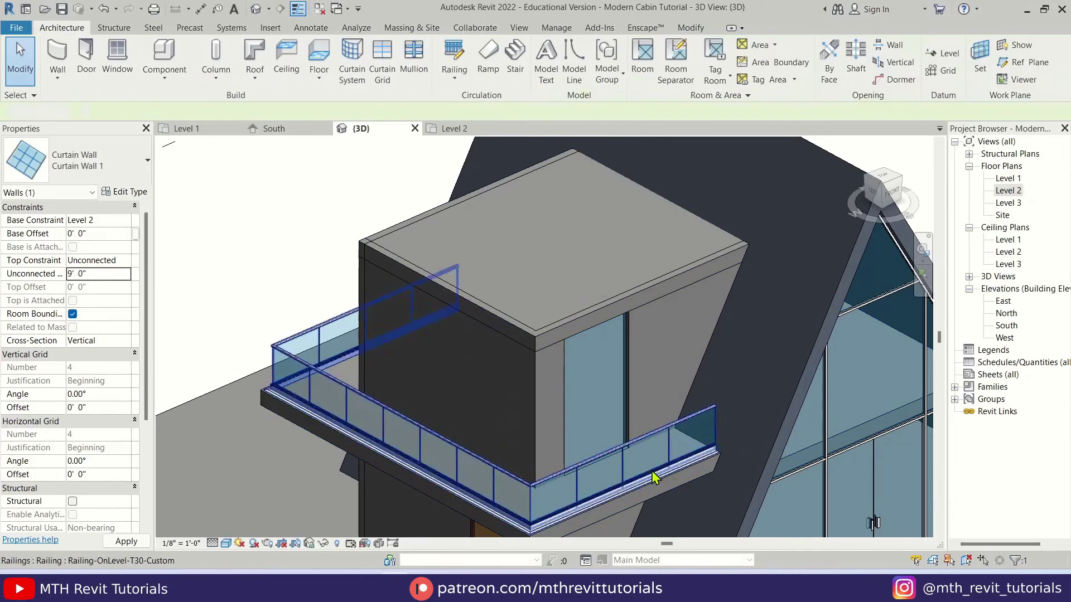
middle_click_drag(650, 474, 546, 437, "shift")
scroll(546, 437, "down", 2)
scroll(614, 413, "up", 3)
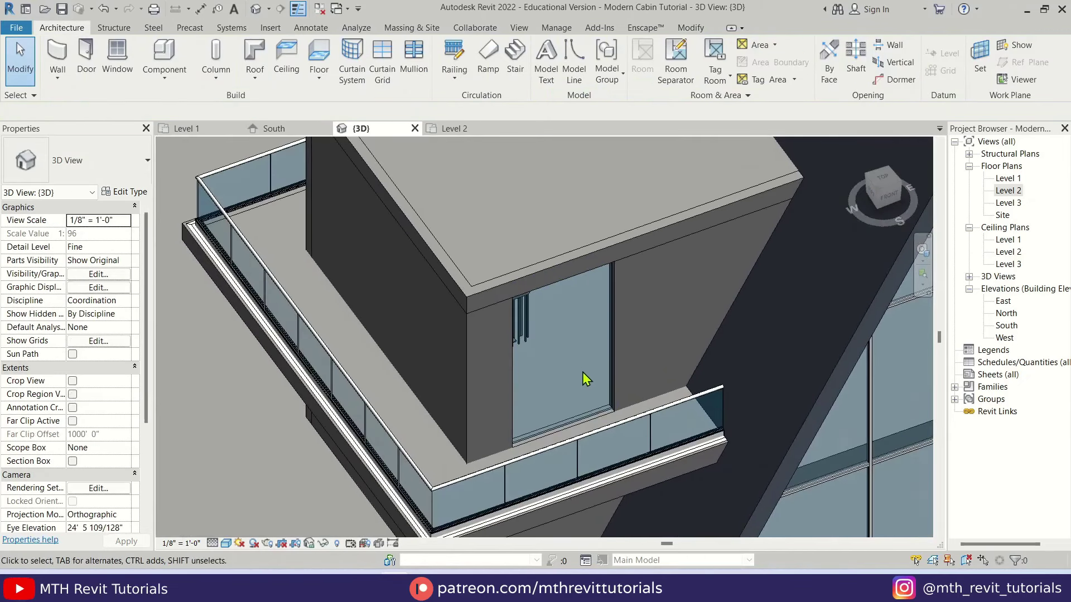
Replace the glazed panel of the balcony curtain wall with the Door-Curtain-Wall-Double-Glass type
scroll(569, 426, "up", 2)
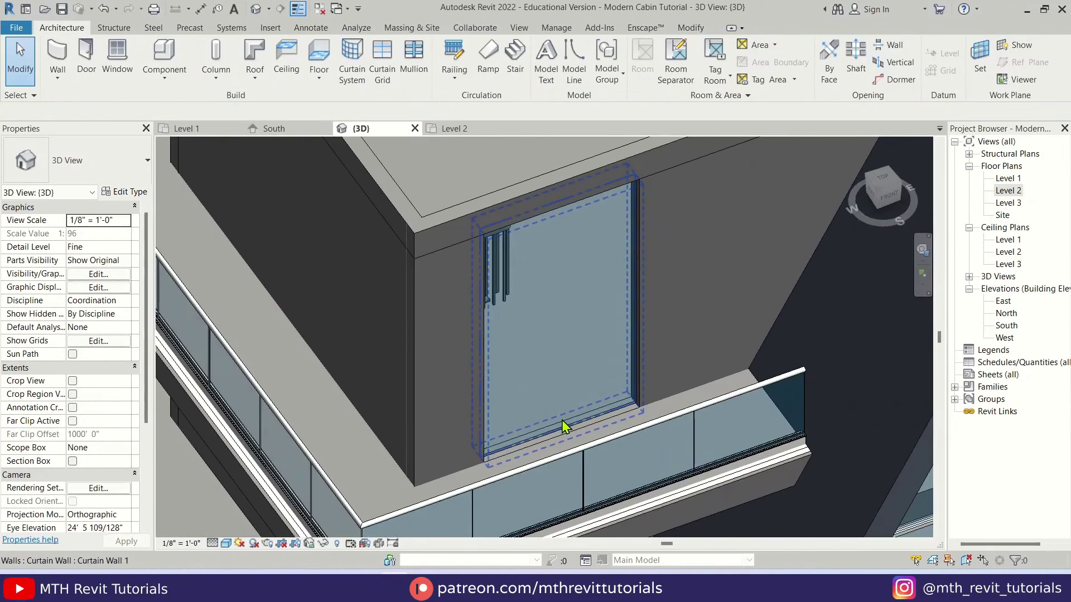
key("Tab")
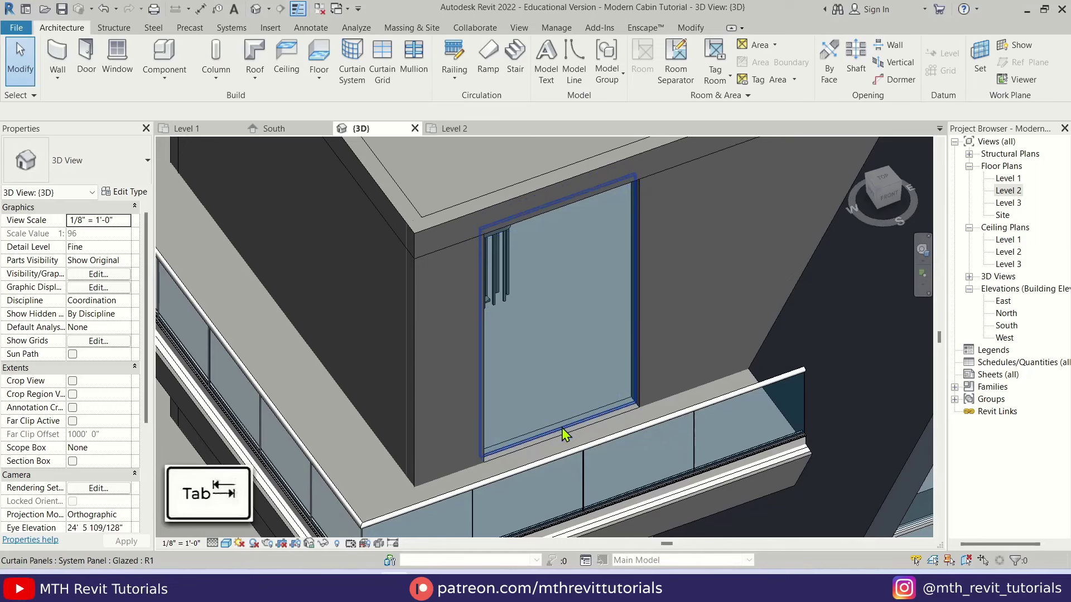
left_click(561, 427)
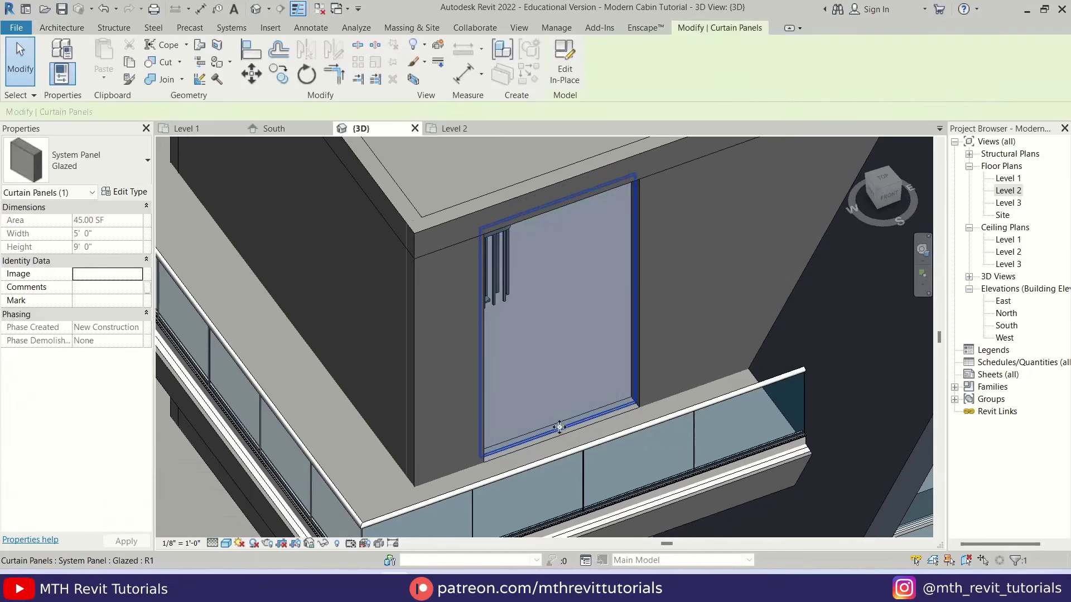
left_click(84, 179)
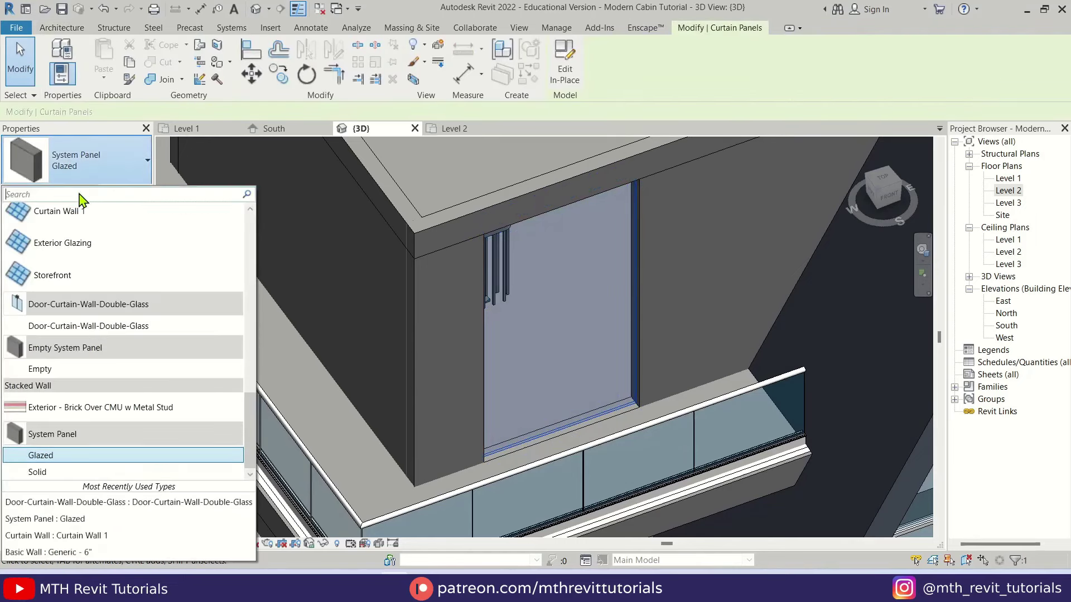
left_click(95, 330)
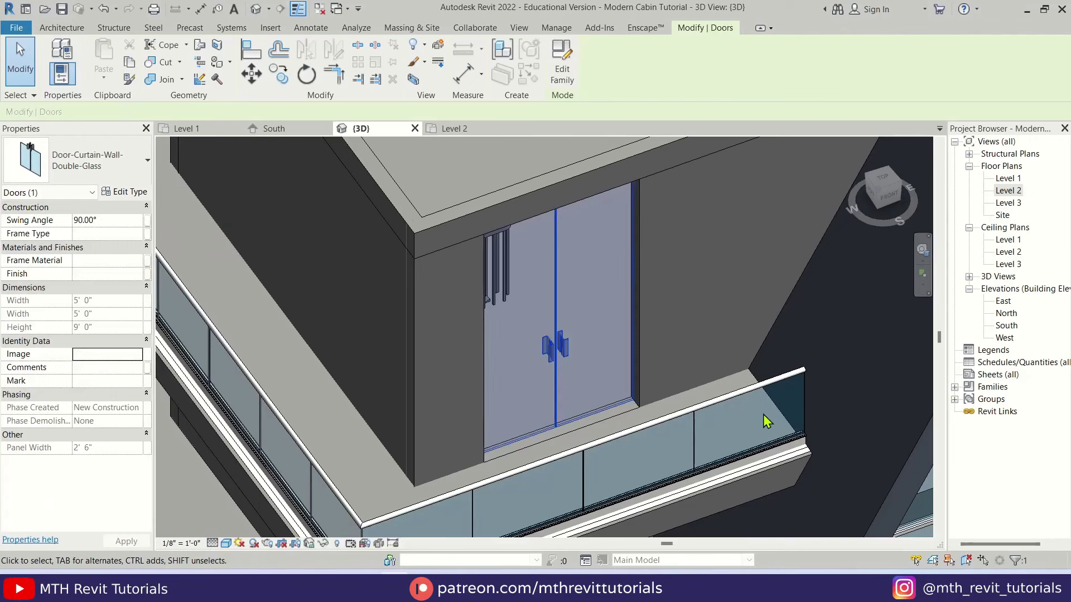
key("Escape")
middle_click_drag(767, 421, 632, 346, "shift")
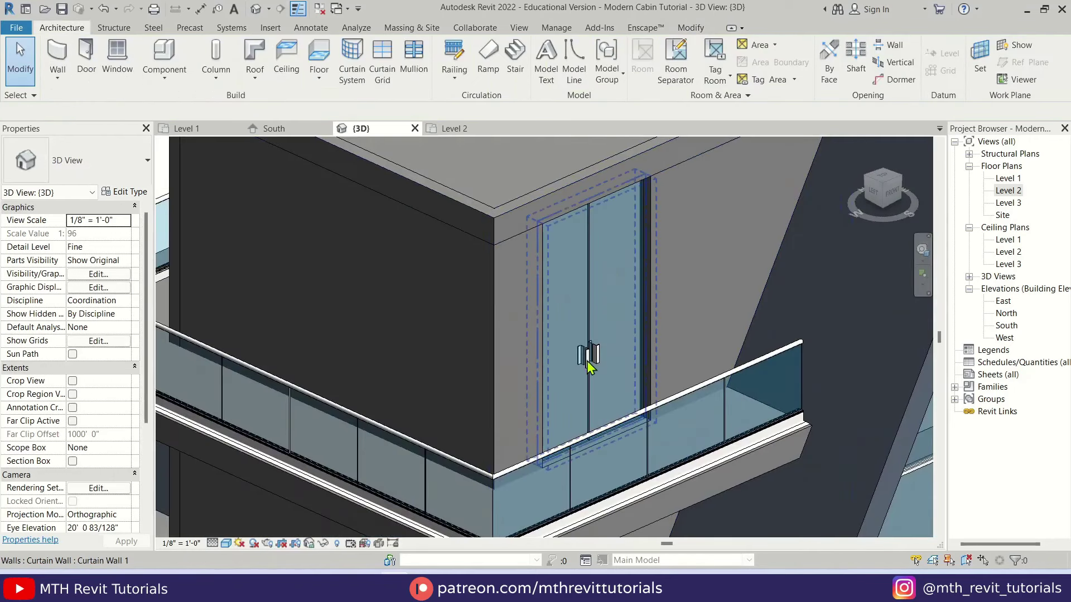
Place 1.5" x 2.5" rectangular mullions on all grid lines of the balcony door's curtain wall
scroll(538, 265, "up", 1)
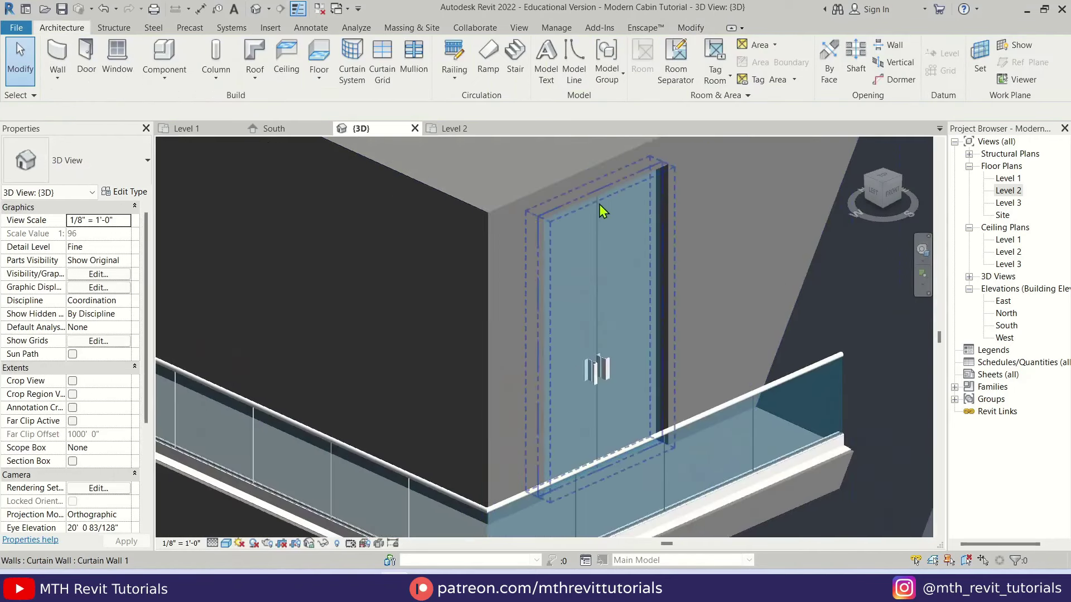
left_click(415, 78)
left_click(632, 80)
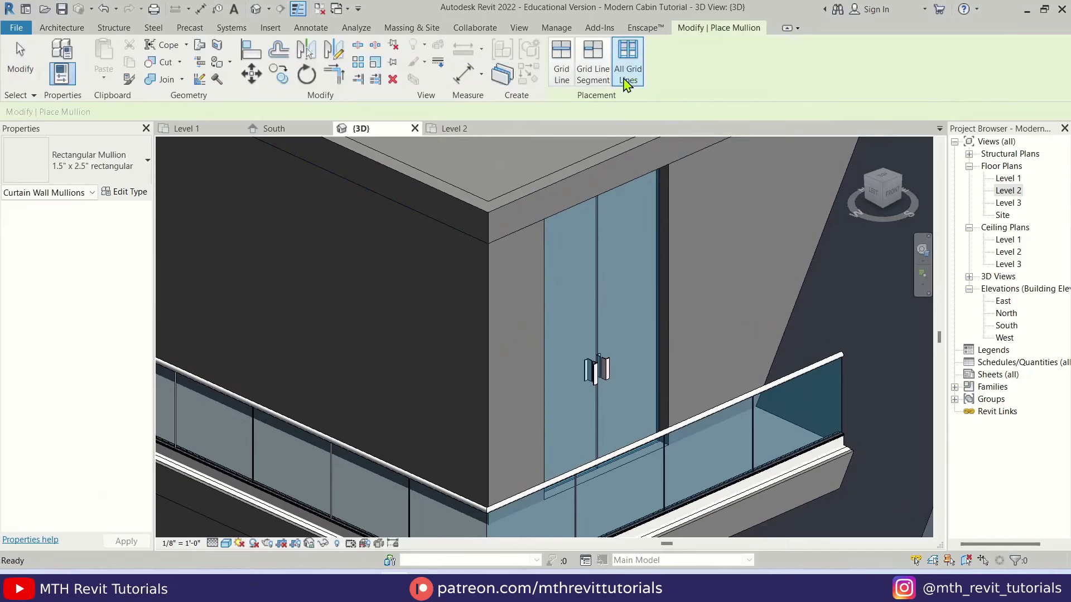
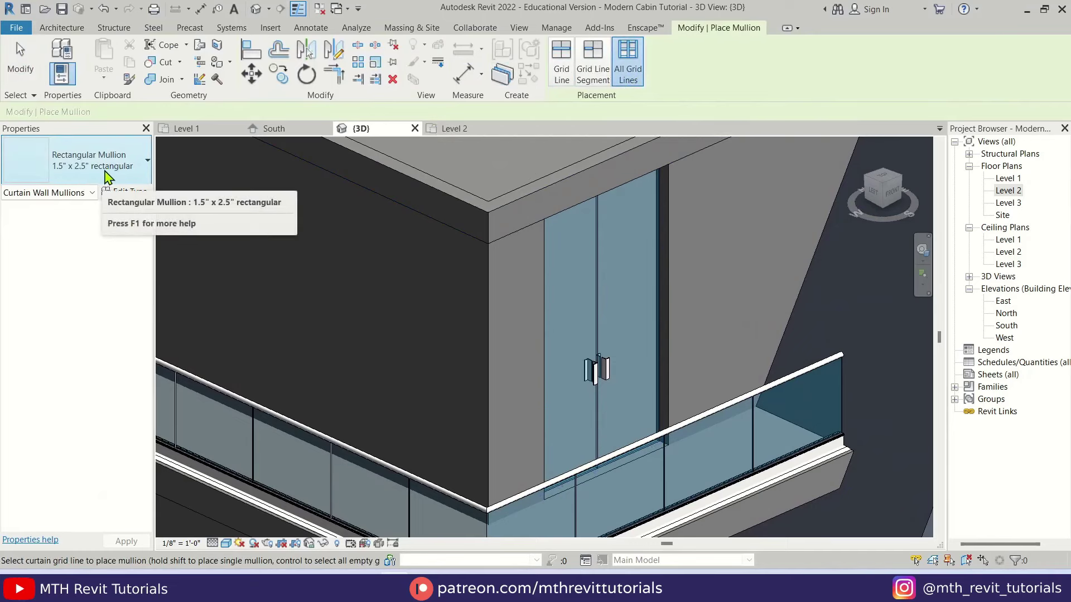
left_click(654, 234)
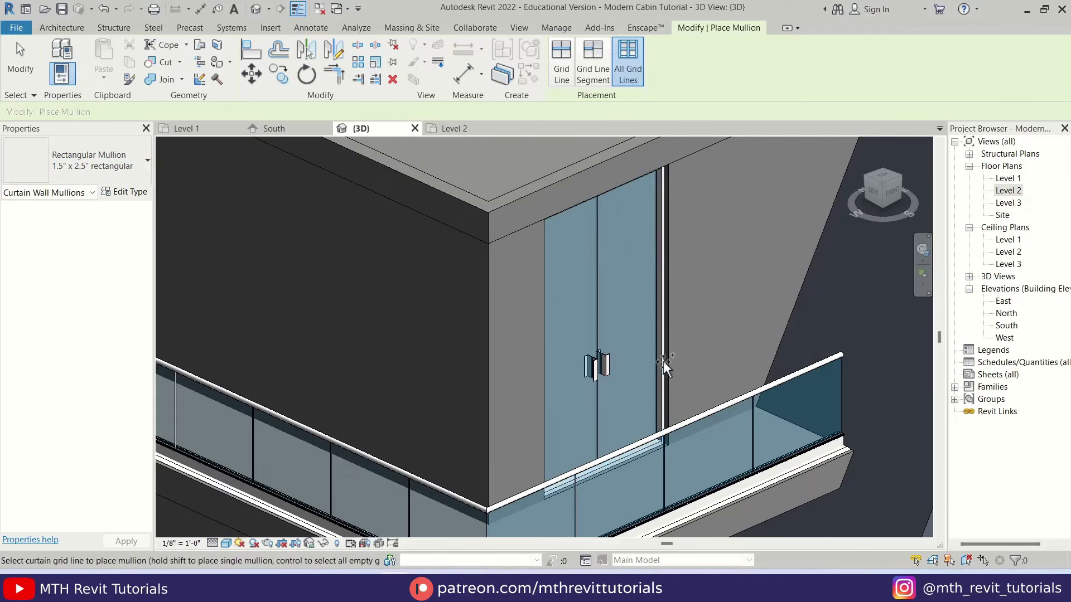
key("Escape")
middle_click_drag(694, 387, 457, 502, "shift")
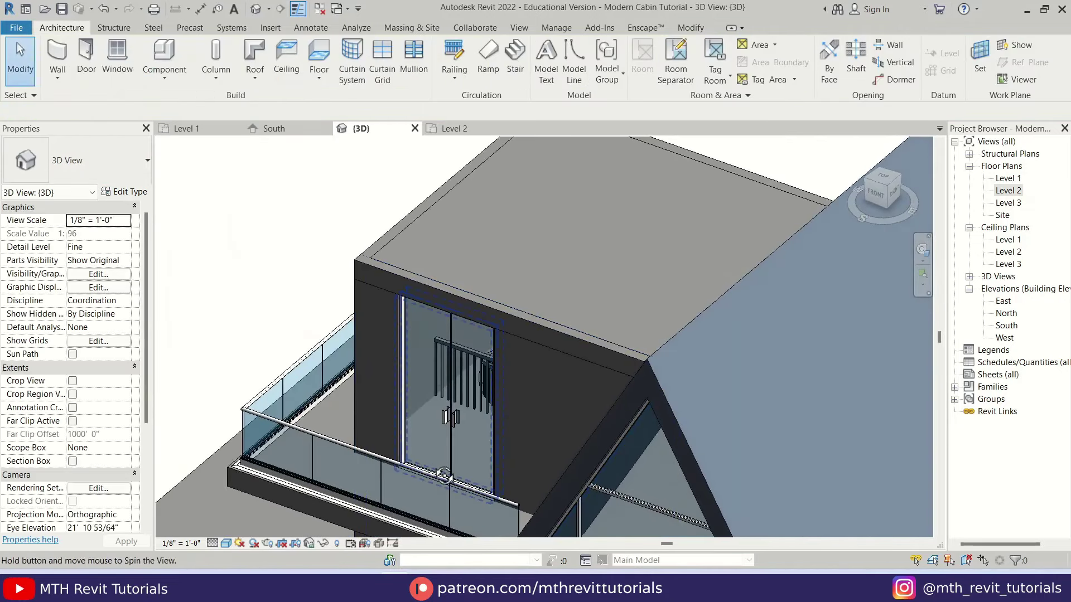
Delete the bottom mullion beneath the balcony's double glass door and review the cabin in 3D
scroll(450, 507, "up", 8)
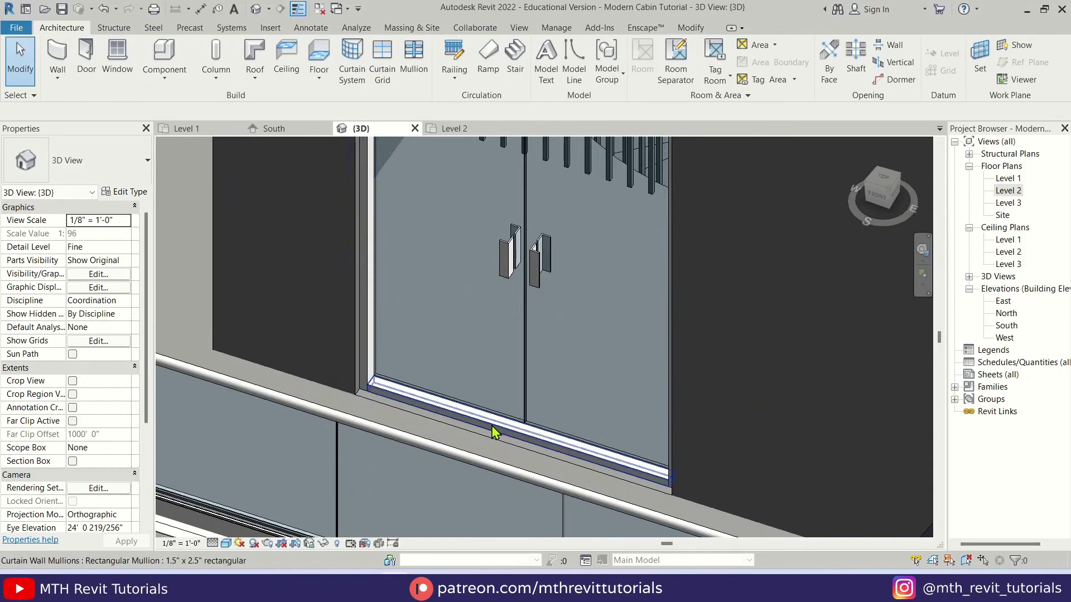
left_click(493, 433)
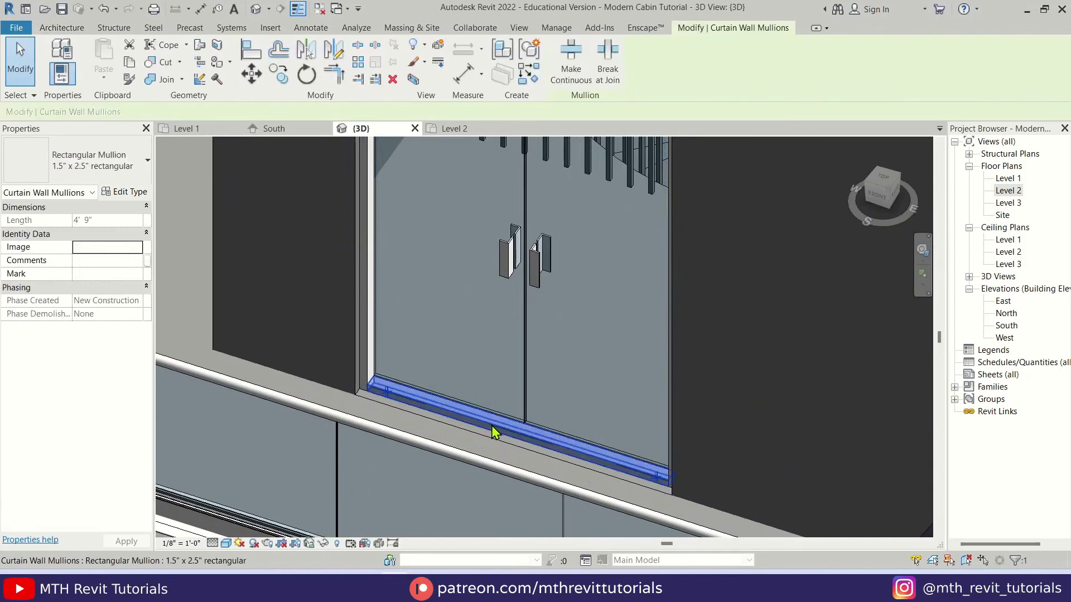
left_click(393, 81)
scroll(558, 353, "down", 5)
middle_click_drag(557, 352, 639, 389, "shift")
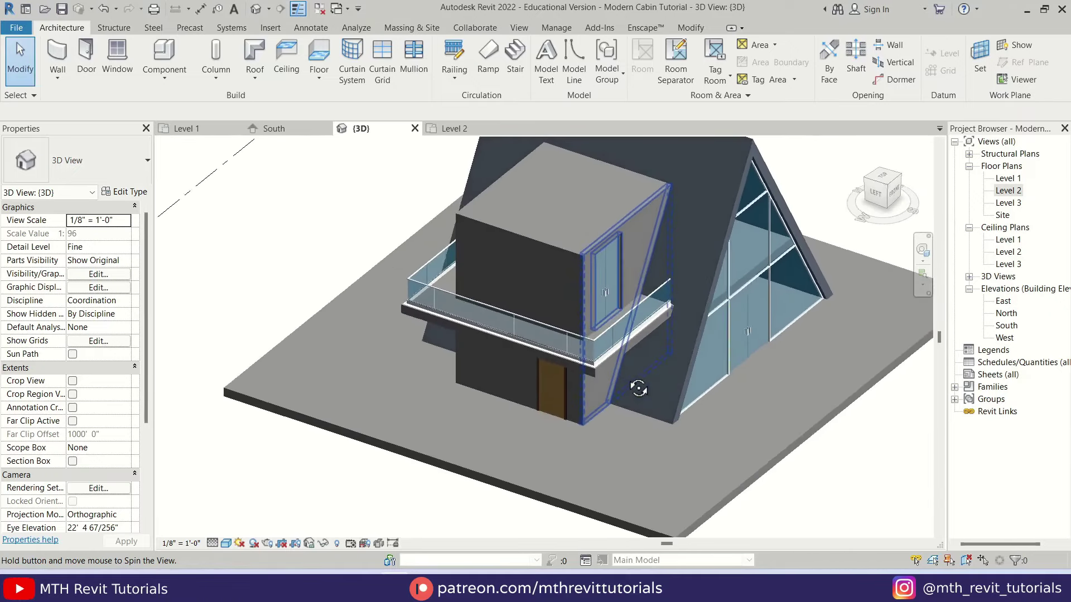
scroll(638, 389, "up", 6)
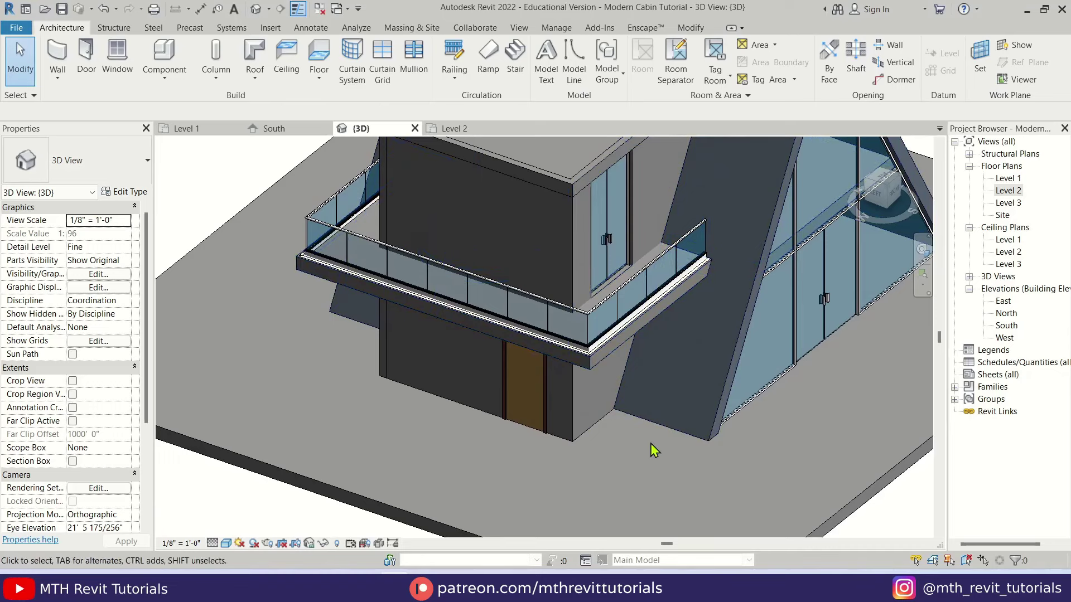
Open the Level 1 floor plan and start placing a slanted structural column
double_click(1008, 178)
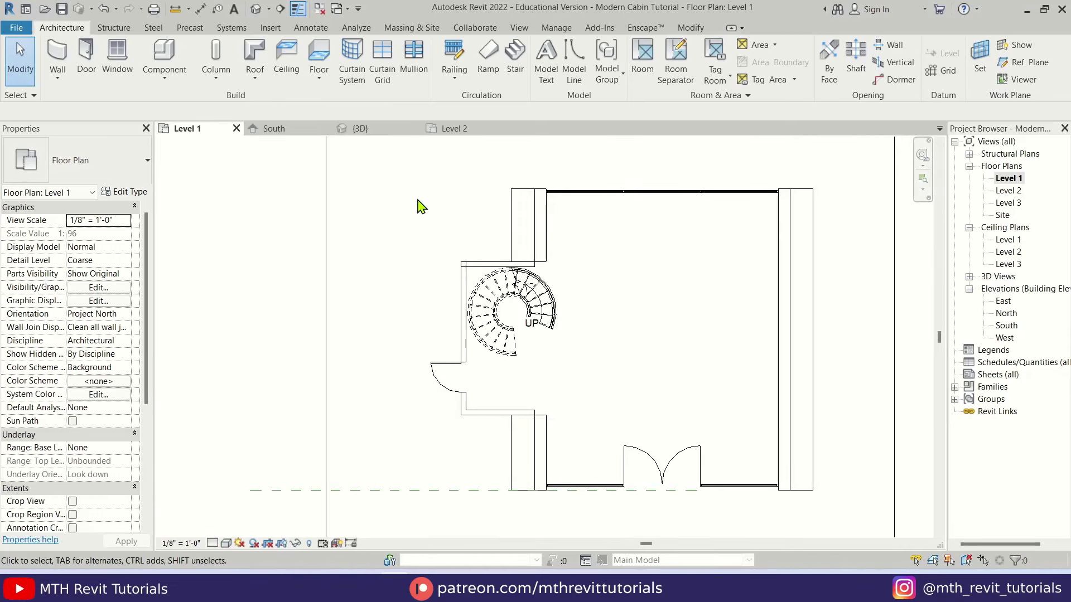
left_click(115, 28)
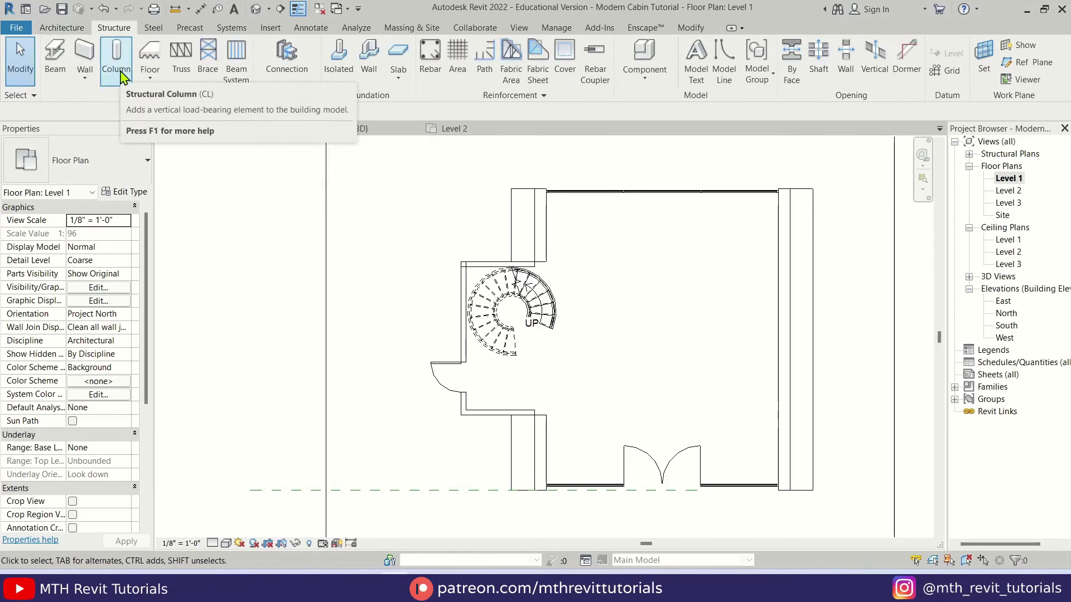
left_click(117, 74)
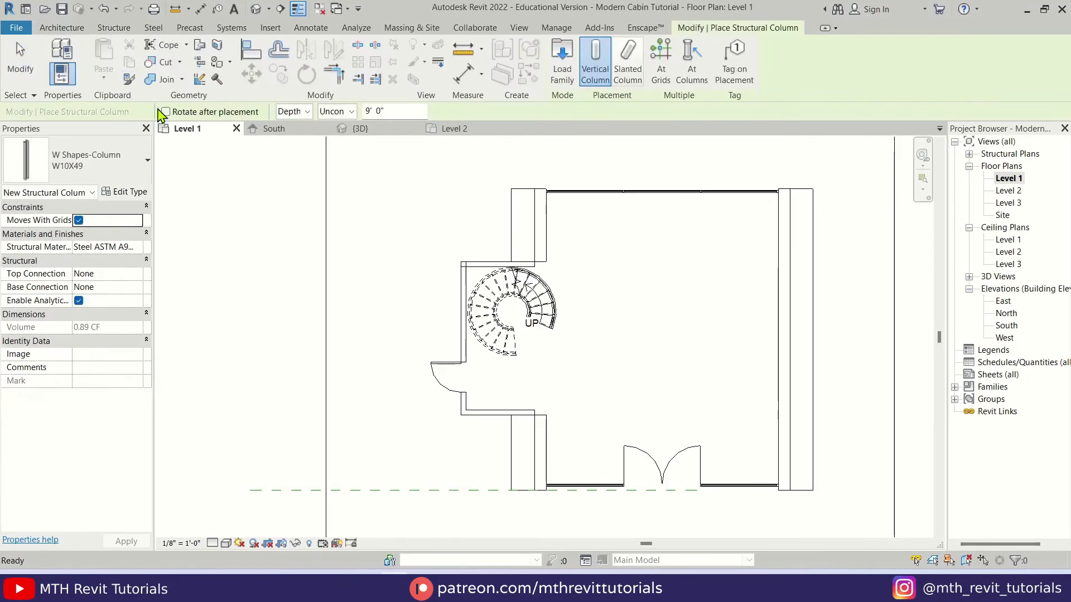
left_click(635, 84)
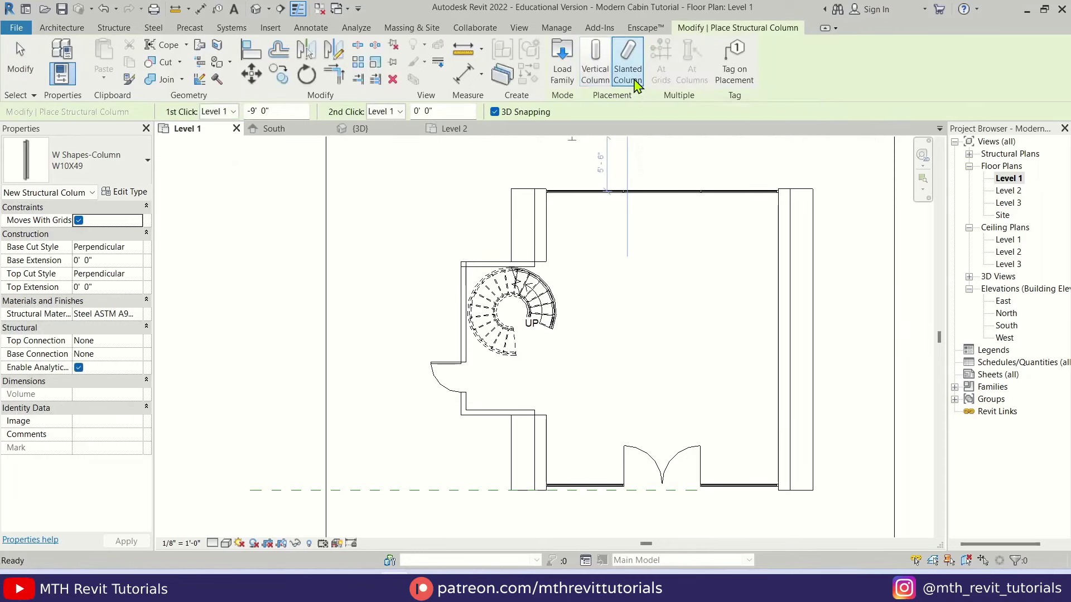
left_click(97, 163)
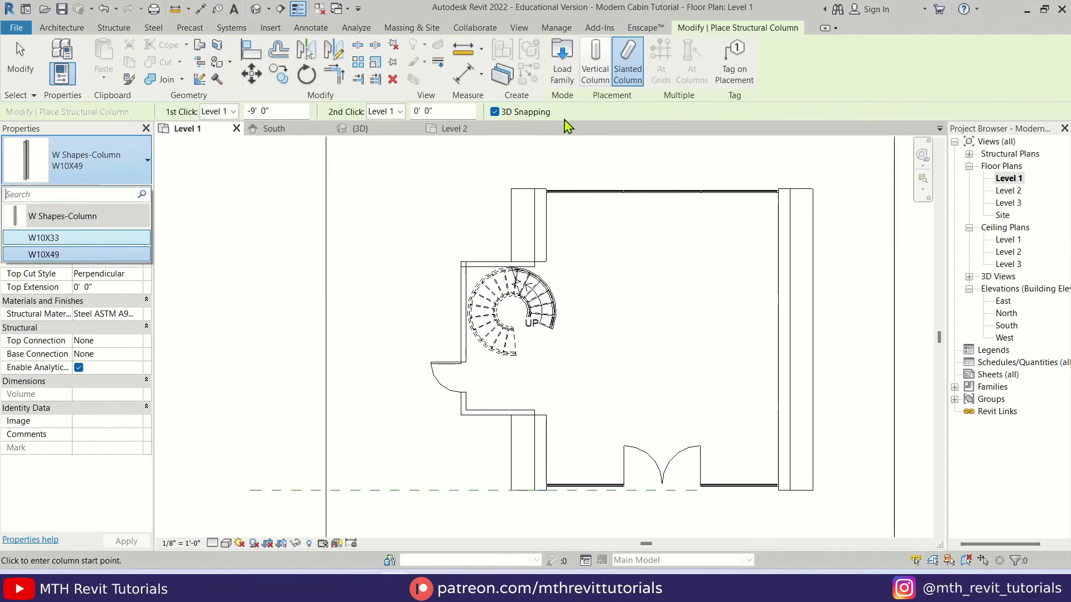
Load the Concrete-Round-Column family from the Concrete folder of the Structural Columns library
left_click(565, 74)
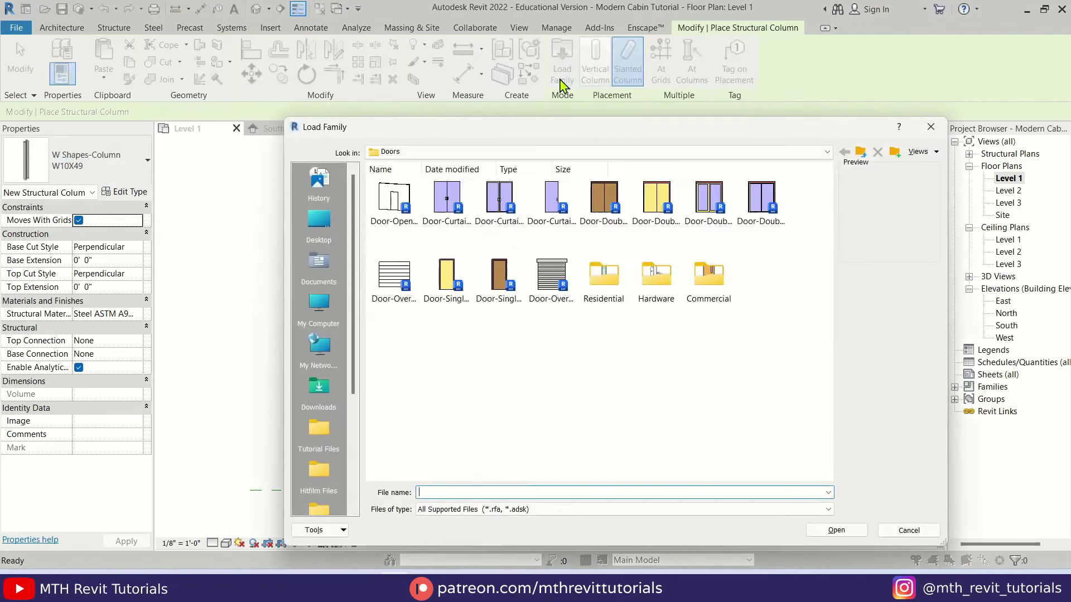
left_click(862, 154)
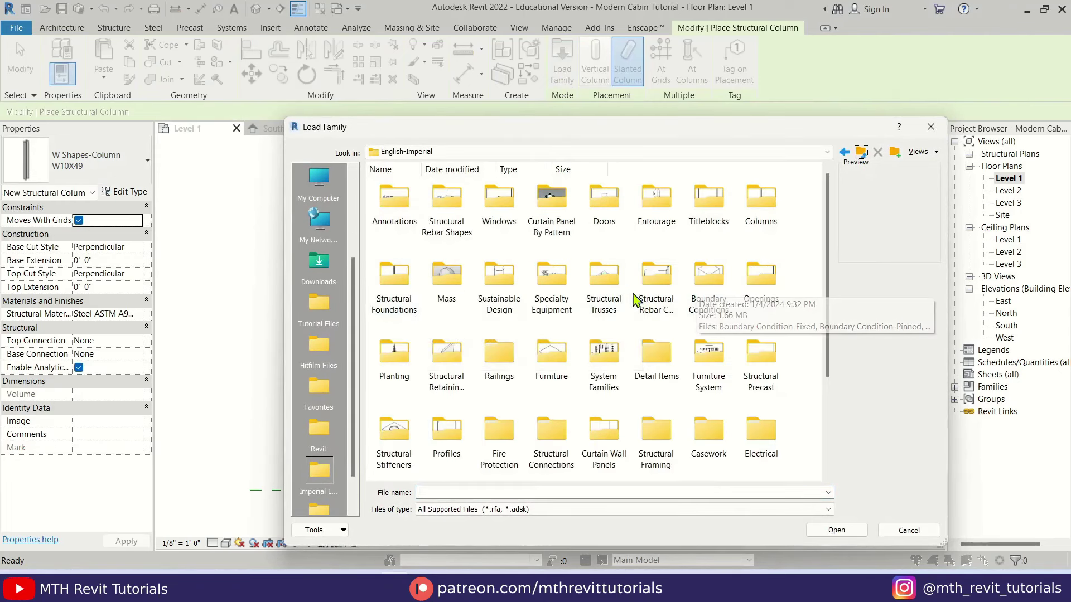
scroll(604, 301, "down", 2)
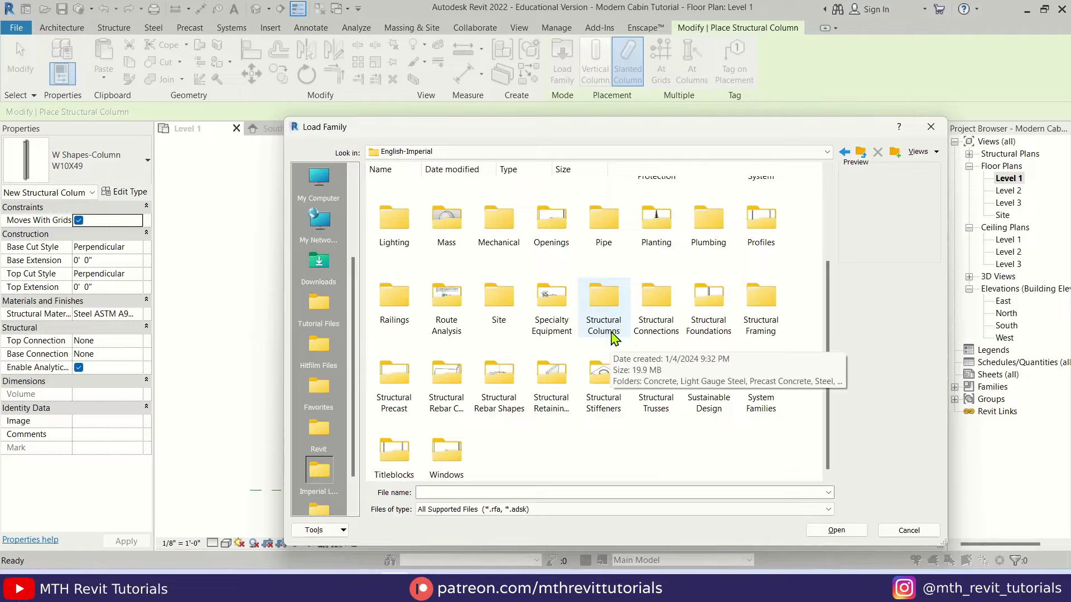
double_click(604, 312)
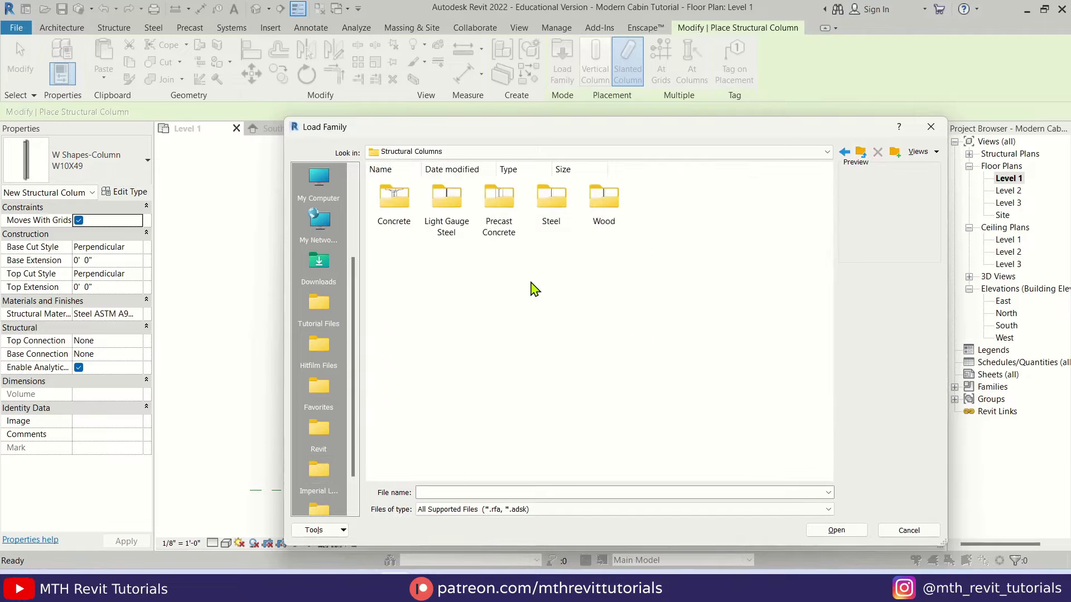
double_click(395, 223)
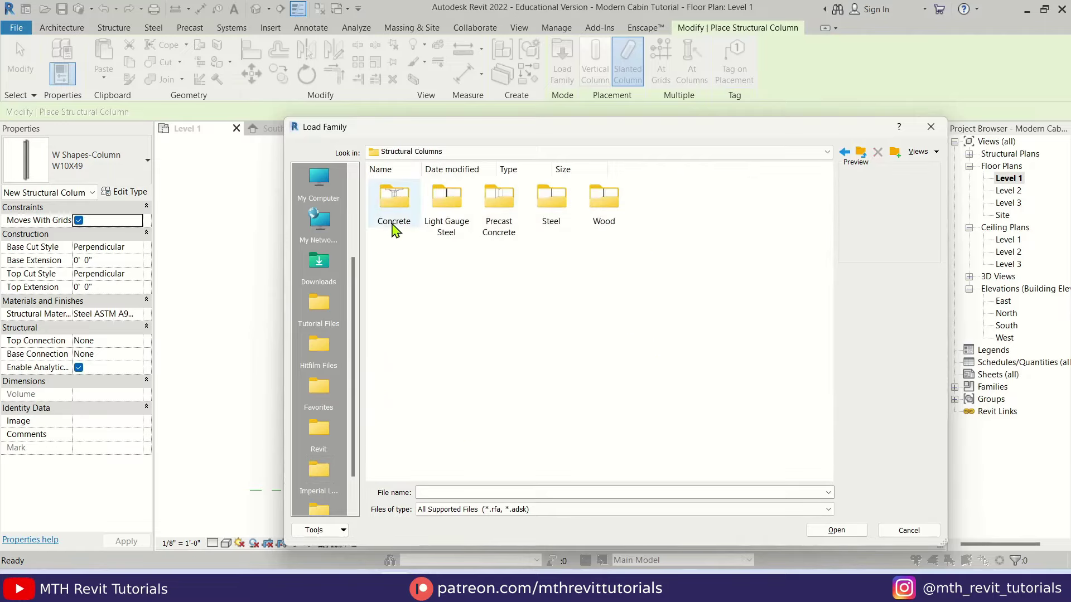
left_click(558, 244)
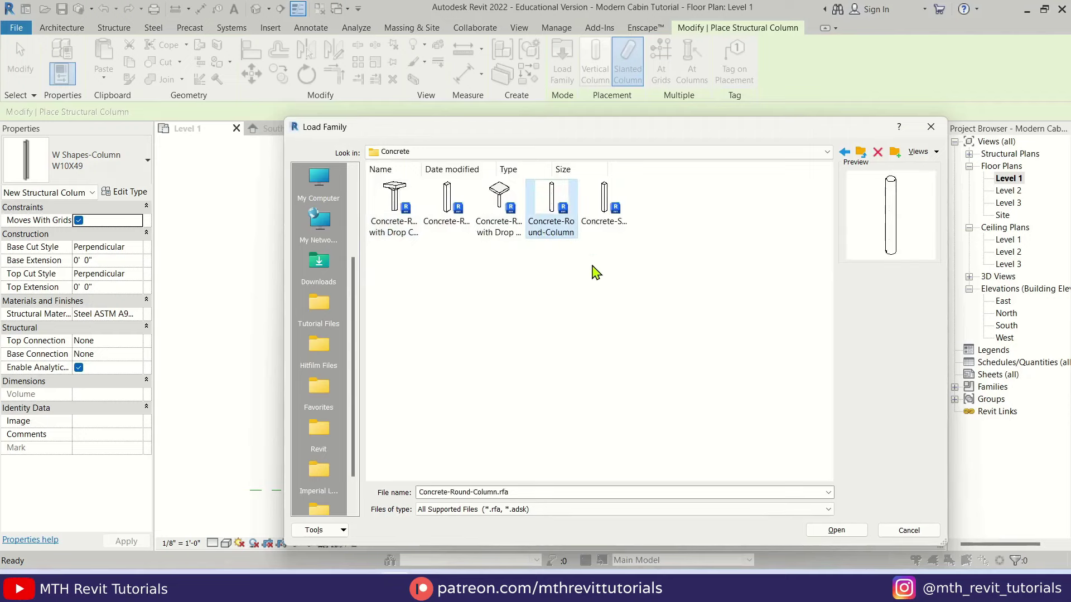
left_click(837, 531)
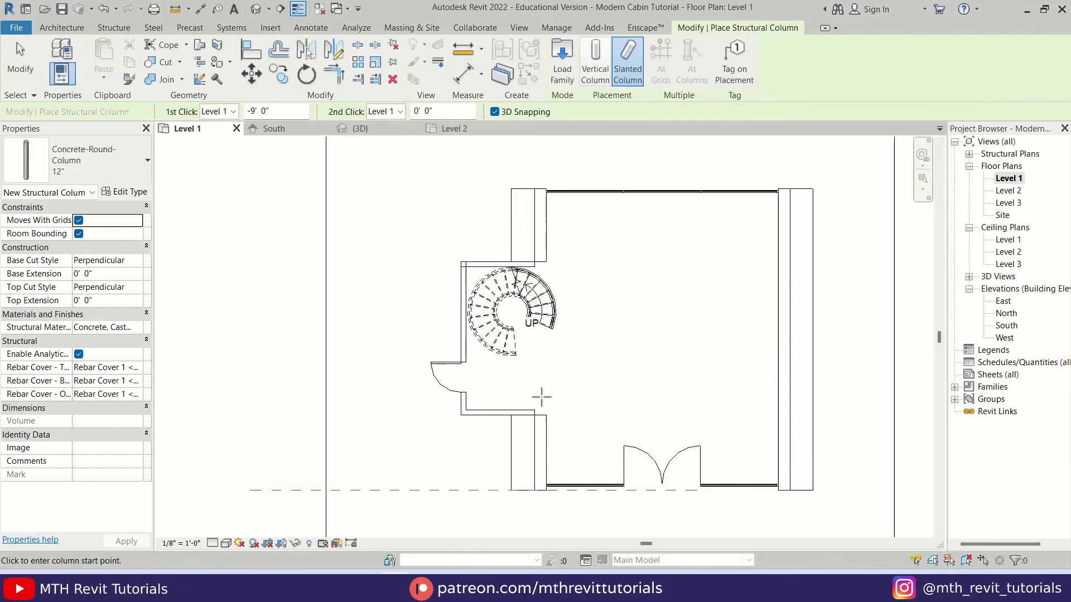
Set the slanted column's first point to Level 1 with a 0 offset and its second point to Level 2
scroll(541, 397, "up", 2)
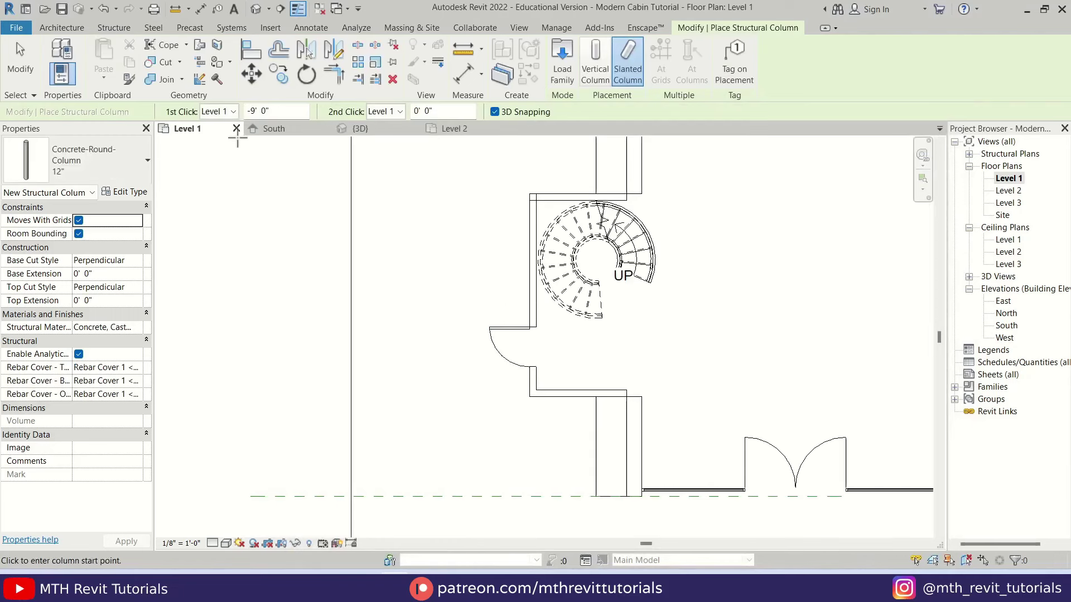
left_click(214, 112)
left_click(228, 126)
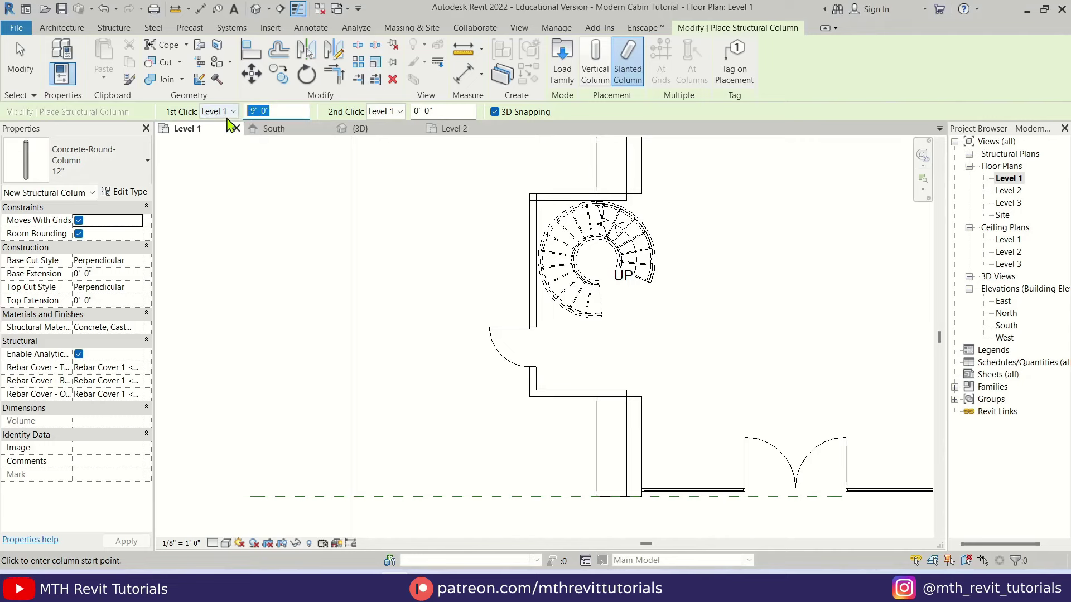
type("0")
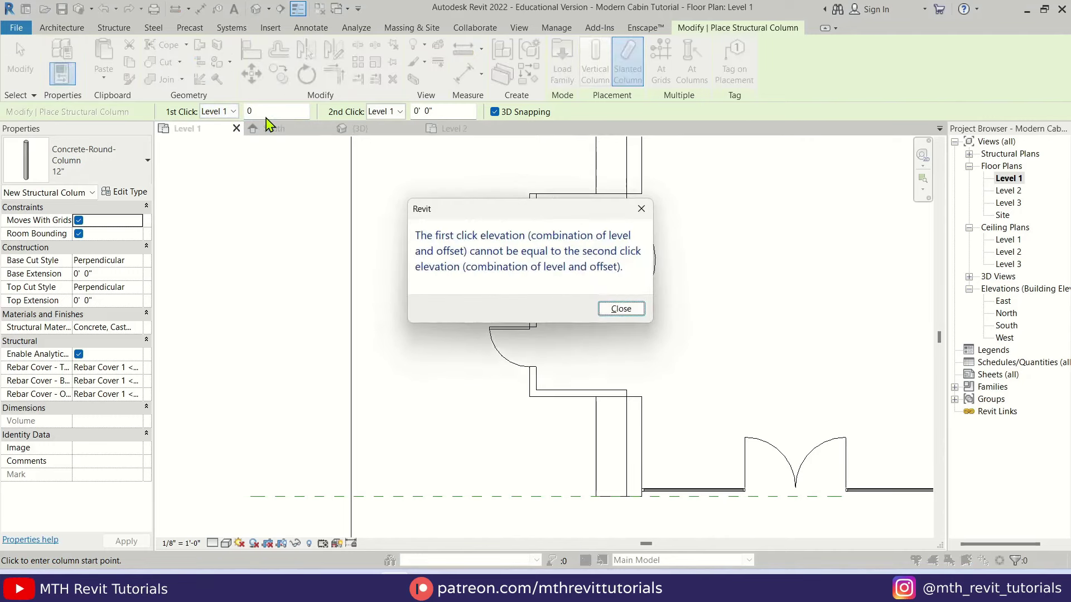
left_click(603, 308)
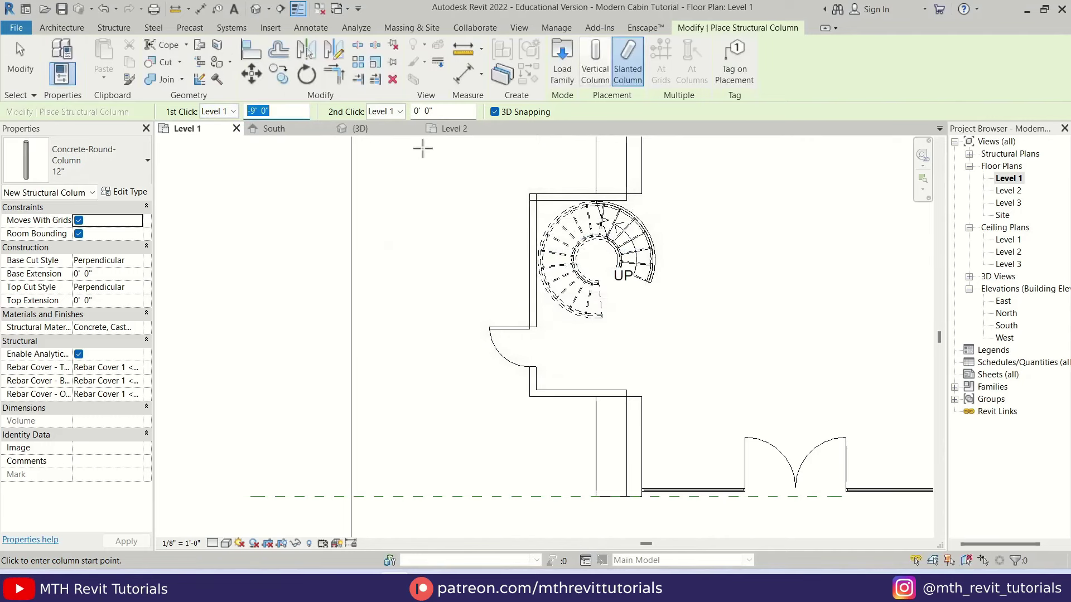
left_click(394, 114)
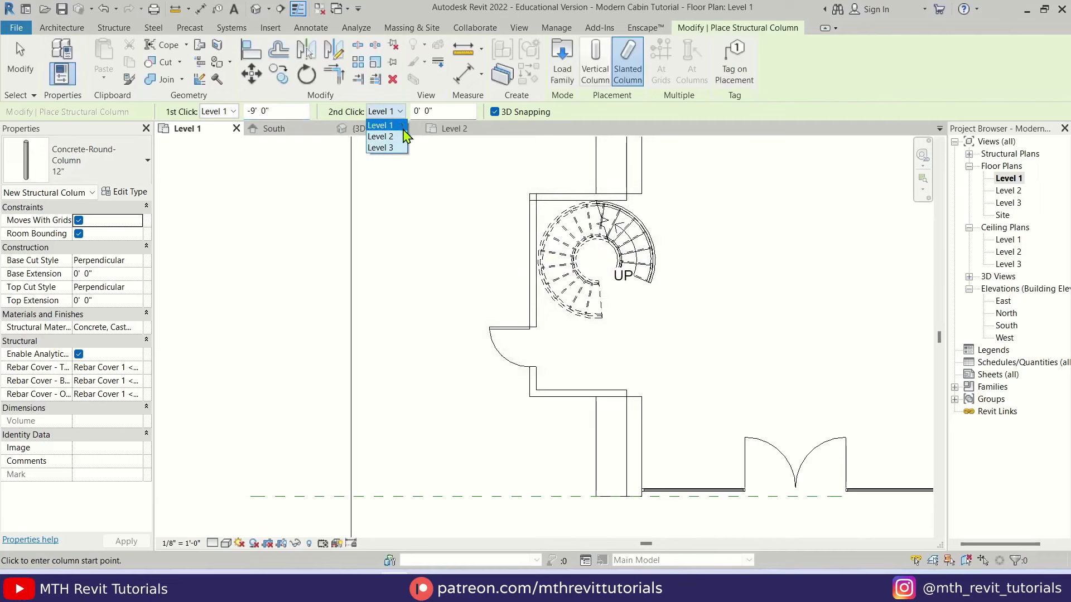
left_click(382, 136)
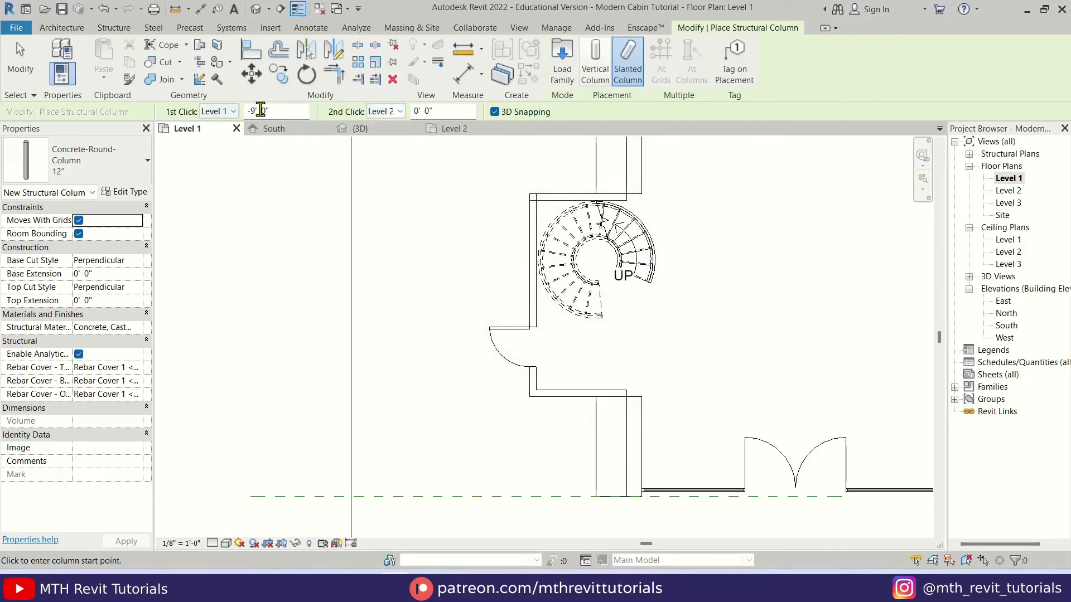
key("BackSpace")
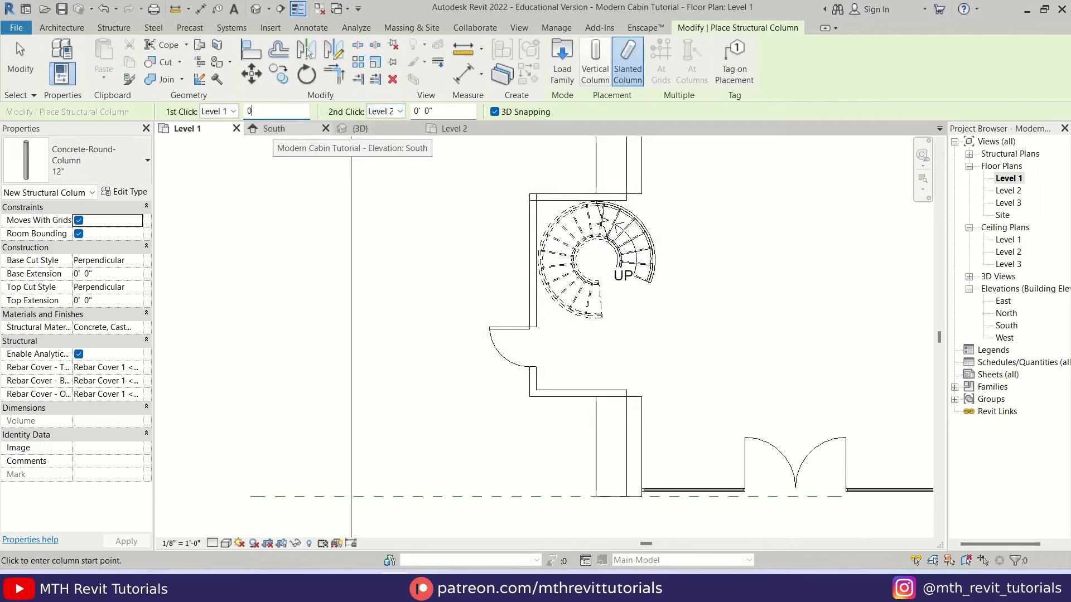
key("Return")
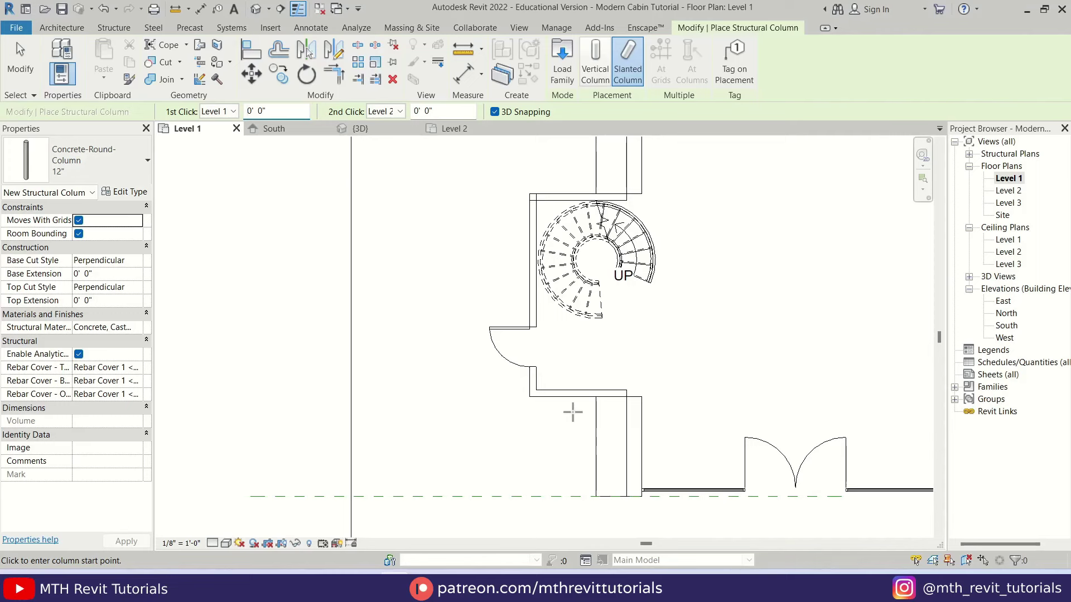
Place a slanted 12" round column running horizontally outward for about 12' 6", just below the entrance block's lower wall in plan
middle_click_drag(587, 412, 609, 395)
left_click(610, 397)
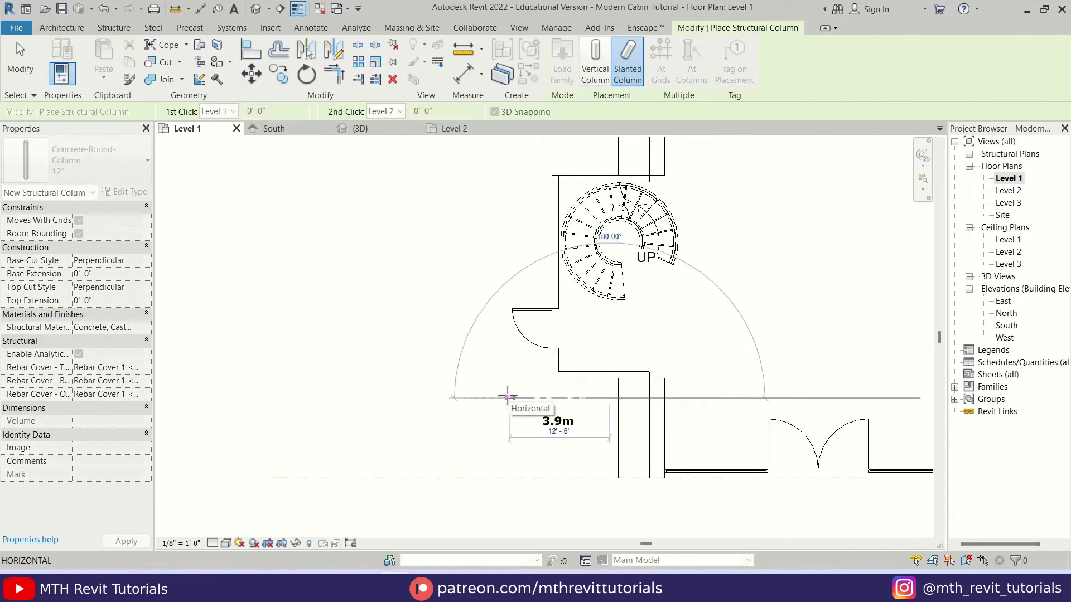
left_click(507, 398)
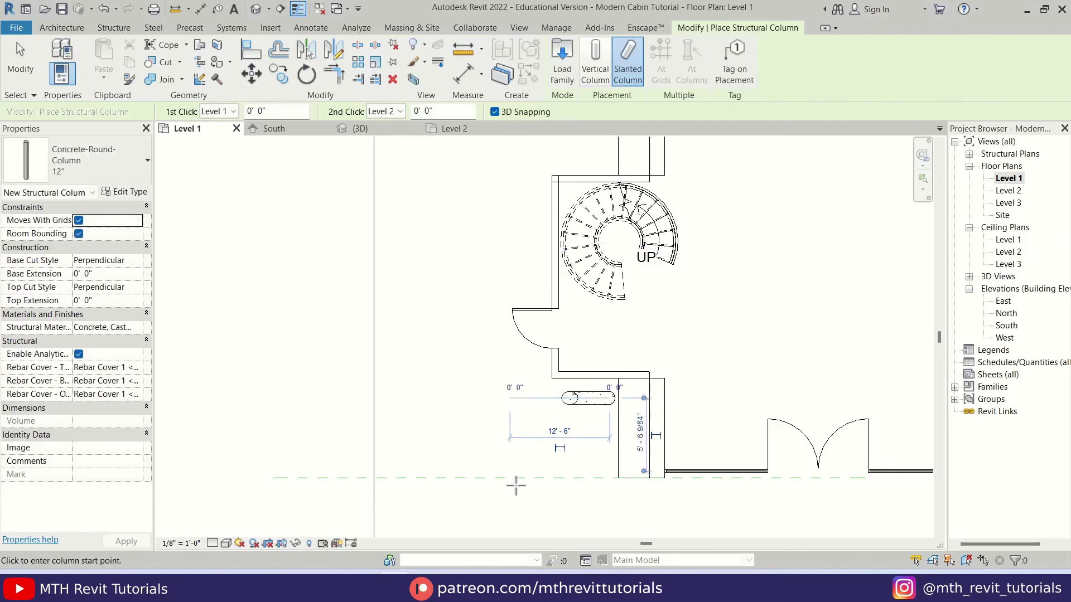
key("Escape")
Mirror a copy of the slanted column across a horizontal axis through the midpoint of the entrance block's outer wall
scroll(583, 417, "up", 2)
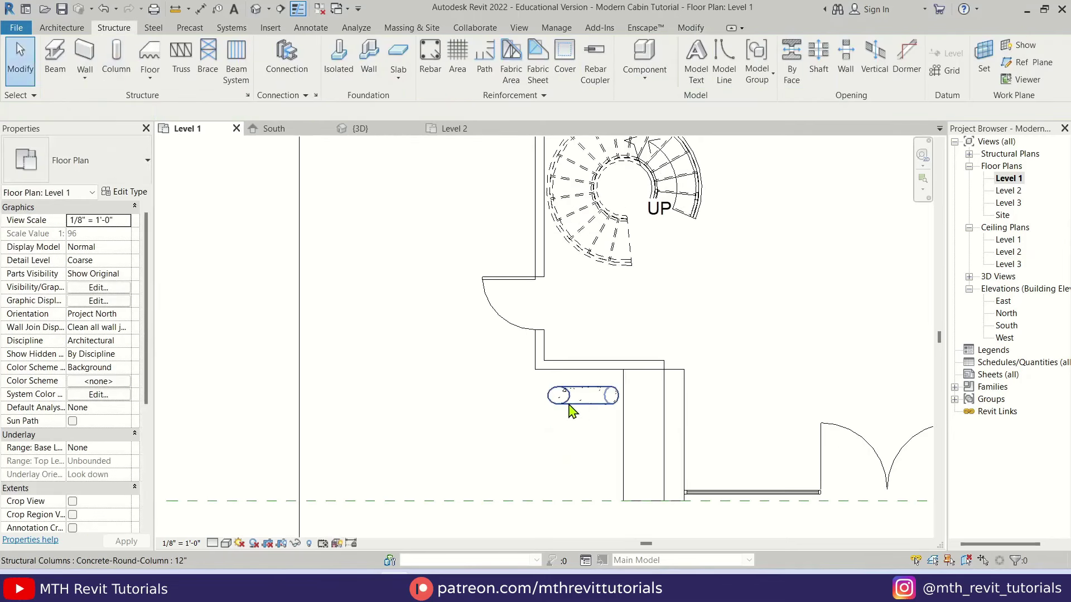
left_click(566, 409)
key("d")
key("m")
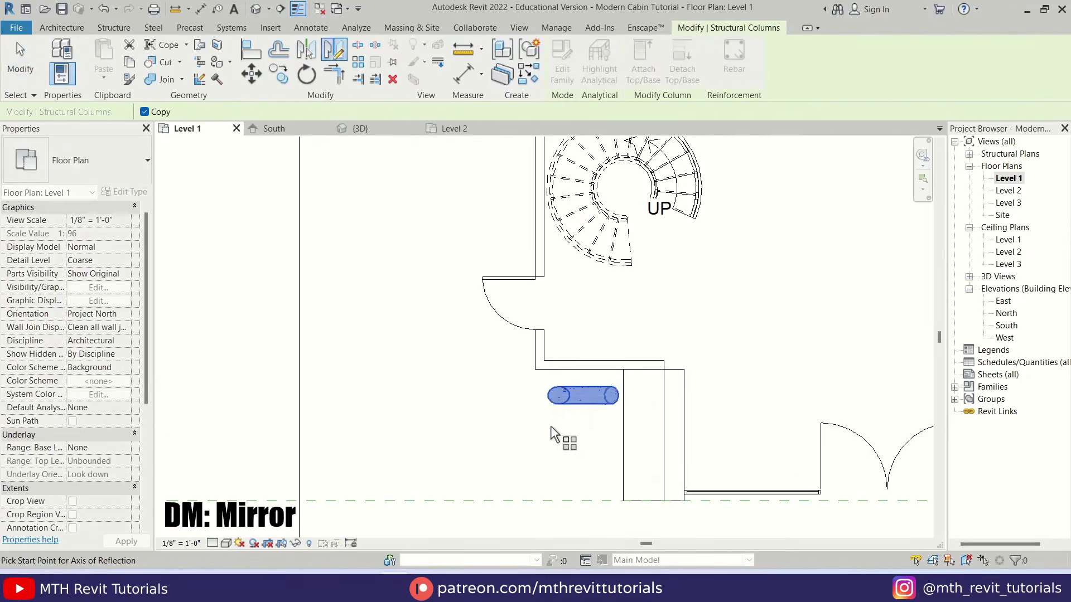
scroll(552, 428, "down", 2)
left_click(539, 302)
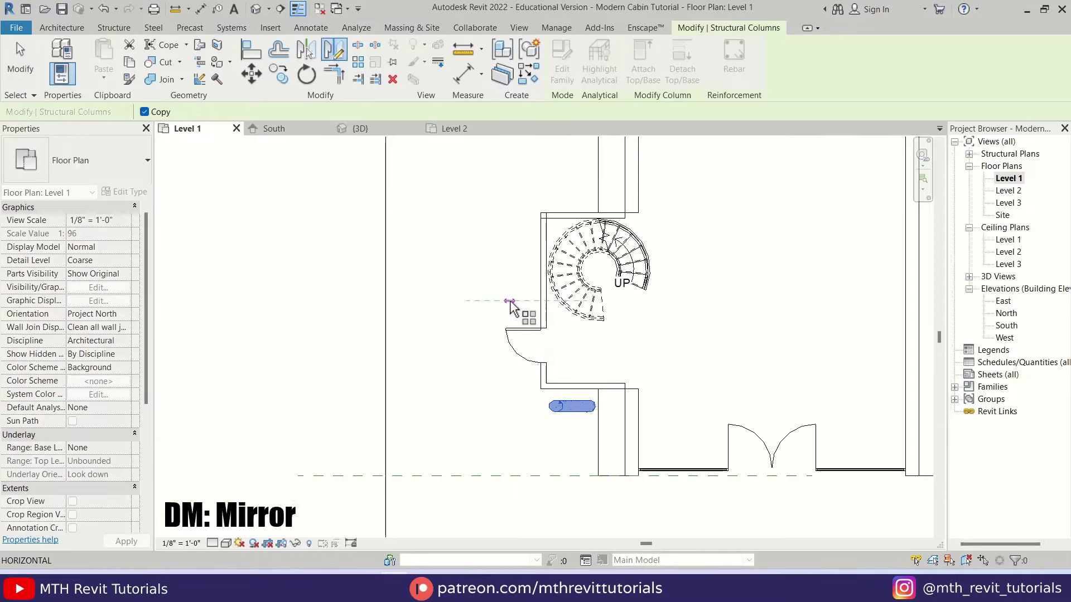
left_click(505, 301)
scroll(569, 259, "down", 1)
In the 3D view, duplicate the type of both slanted columns as 6" and set its dimension b to 6"
left_click(360, 129)
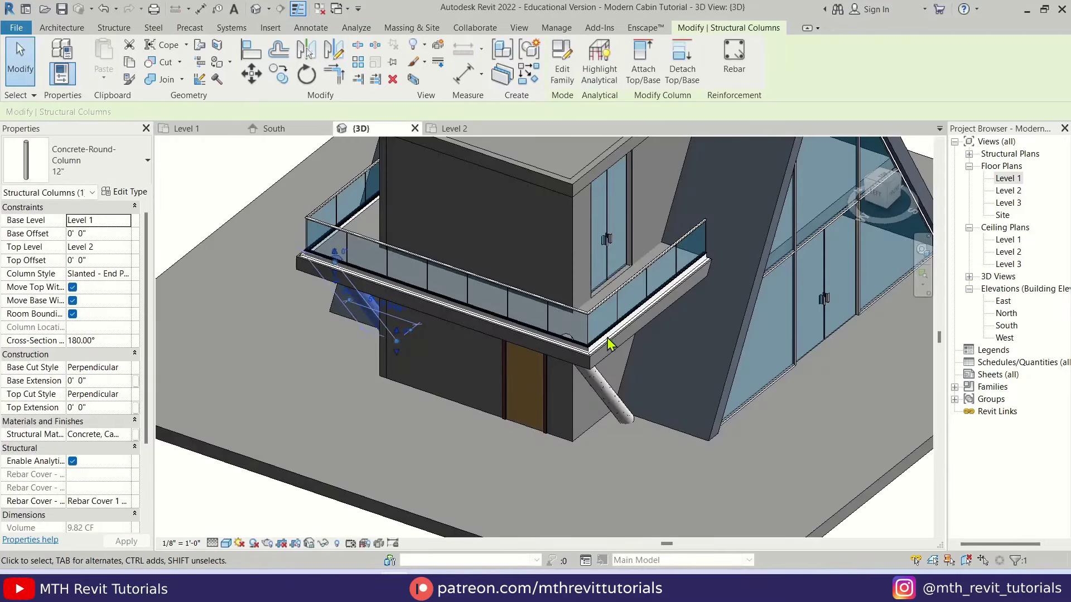
middle_click_drag(613, 443, 467, 426, "shift")
scroll(480, 421, "up", 3)
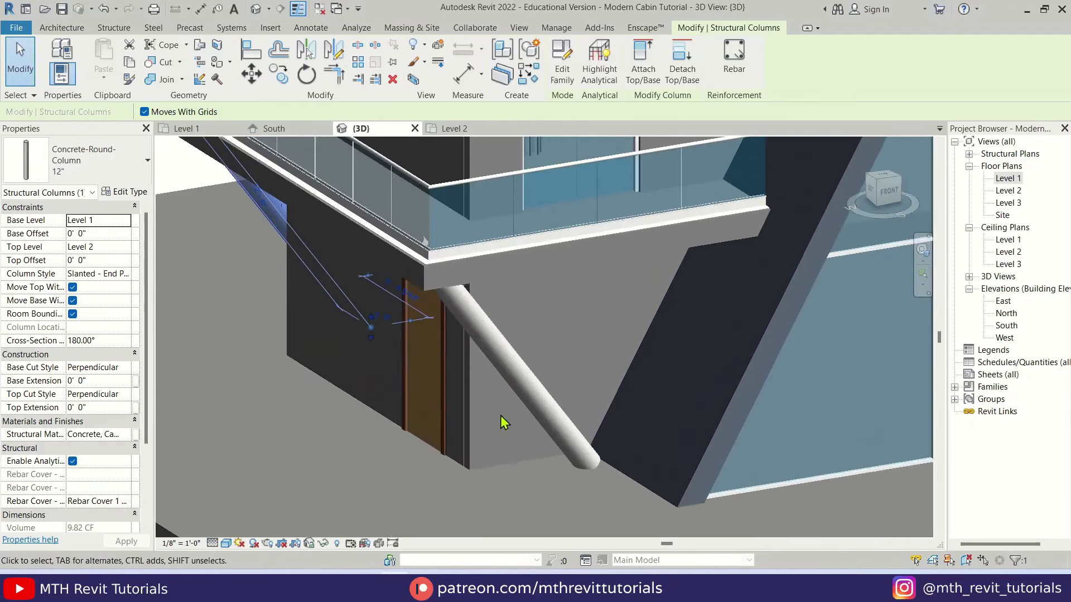
middle_click_drag(545, 410, 347, 290, "shift")
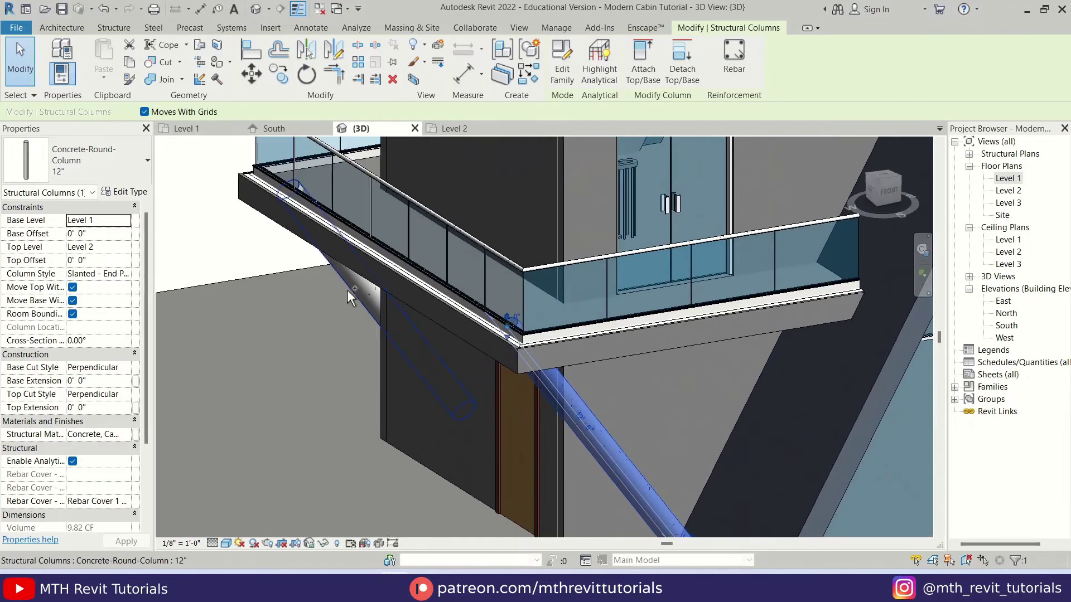
left_click(348, 290, "ctrl")
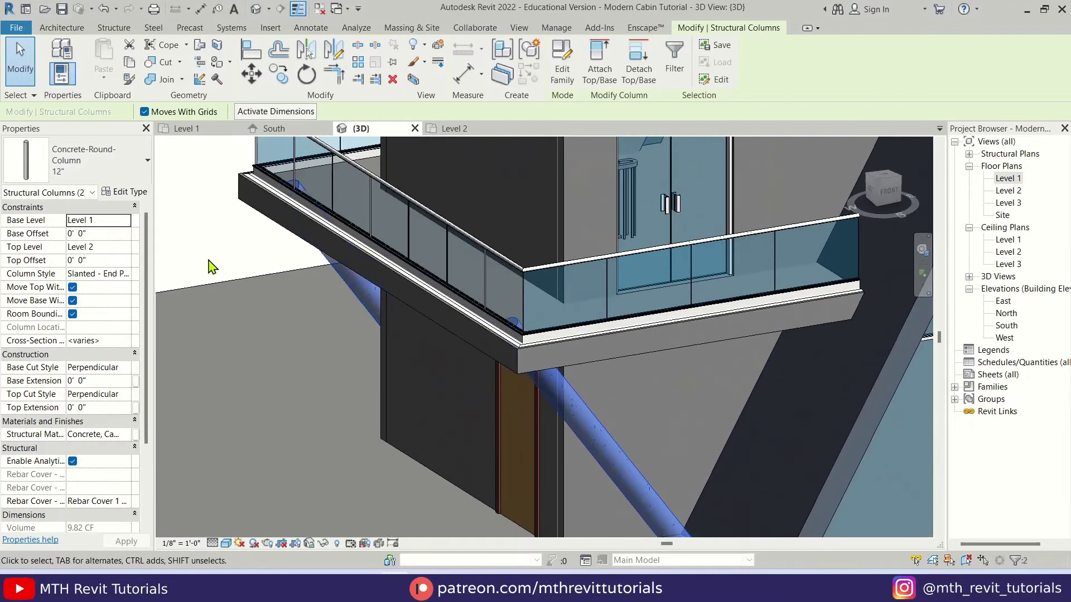
left_click(137, 193)
left_click(848, 145)
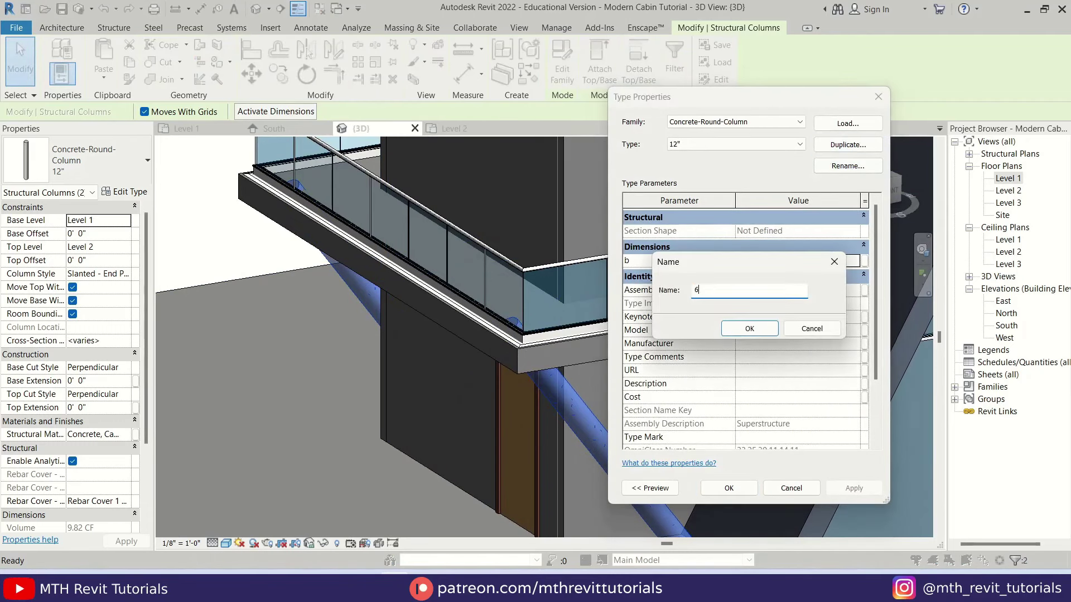
left_click(744, 331)
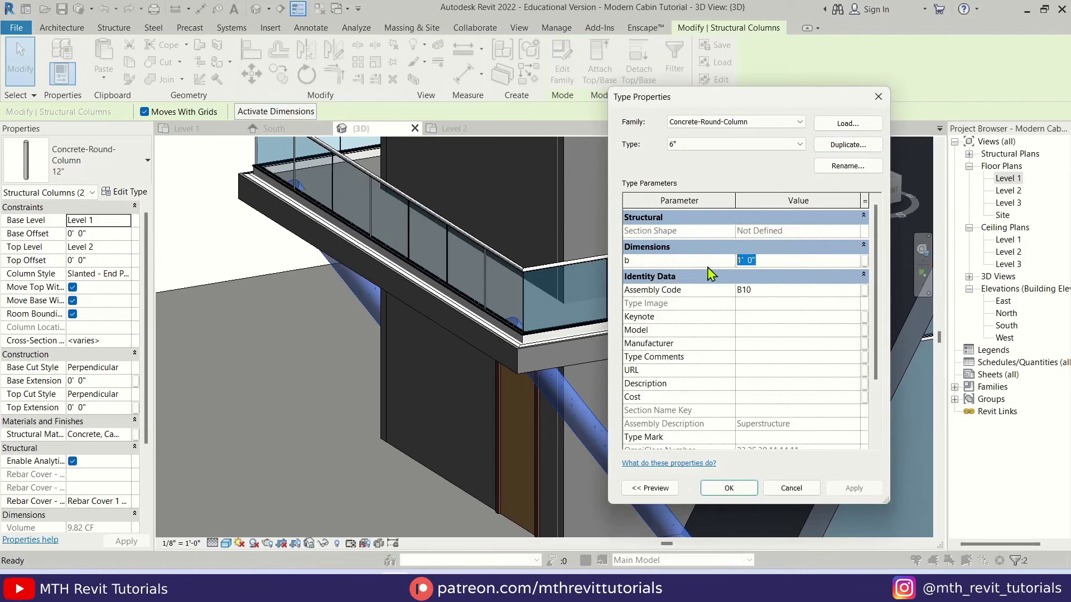
type("6")
left_click(729, 488)
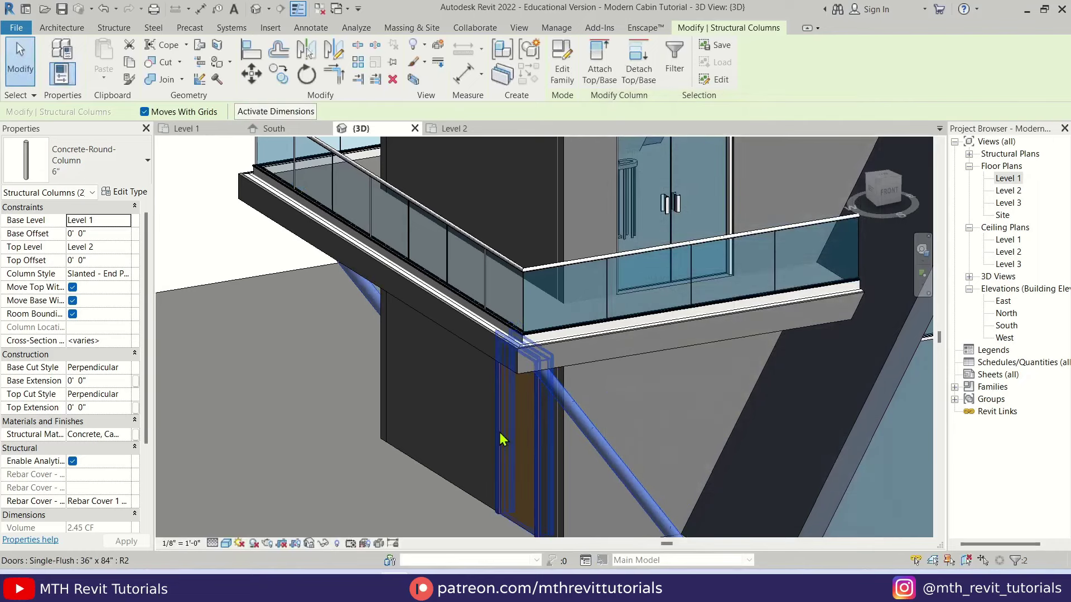
Set the top offset of both slanted columns to -1' and inspect their upper ends beneath the balcony slab
middle_click_drag(500, 433, 316, 315, "shift")
key("Escape")
left_click(480, 387)
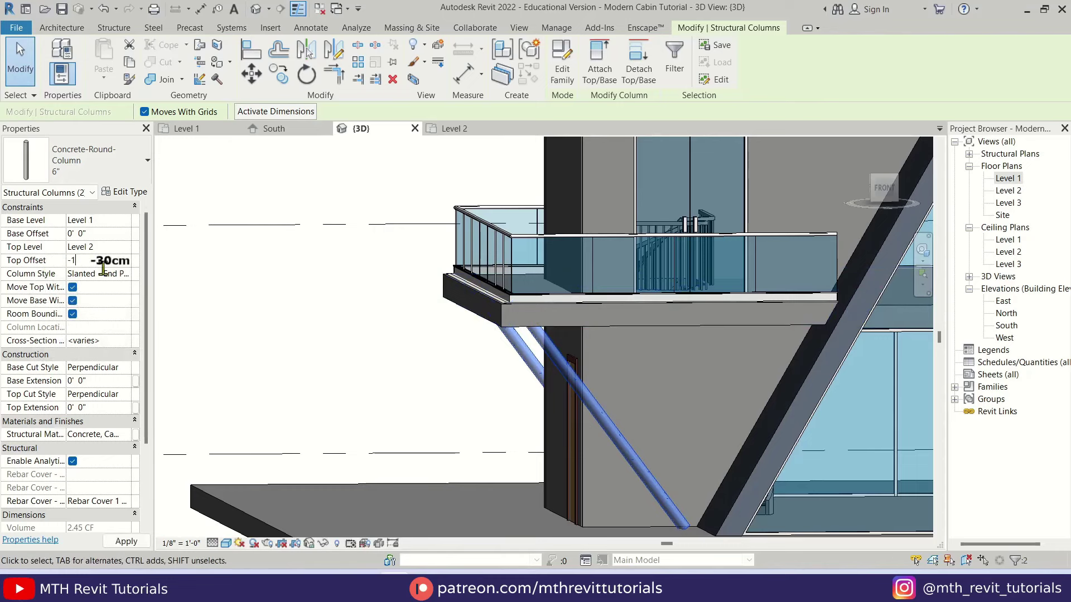
key("Return")
left_click(395, 366)
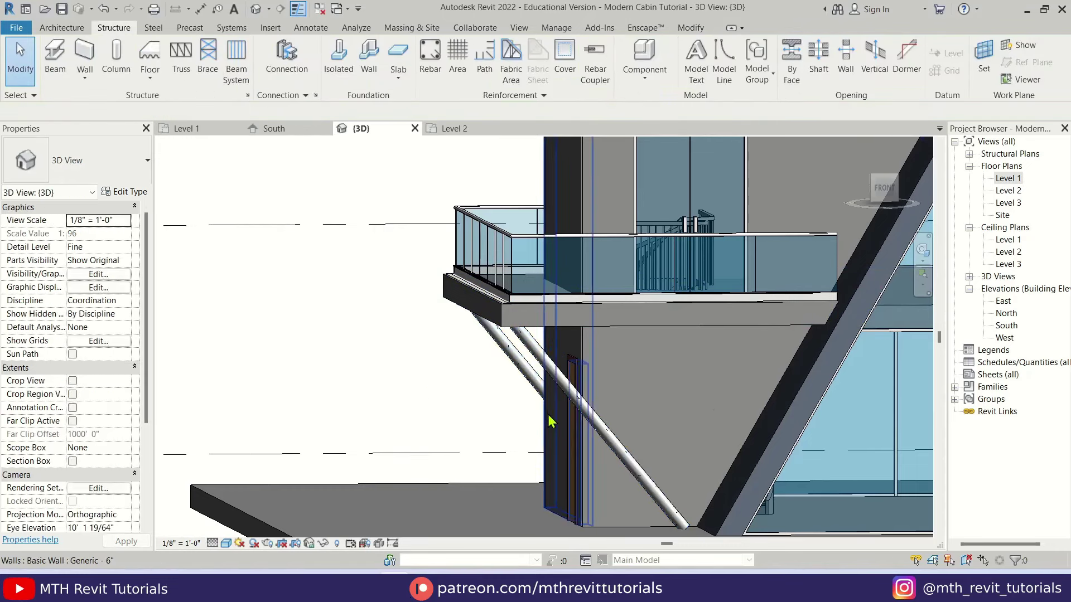
middle_click_drag(392, 440, 478, 305, "shift")
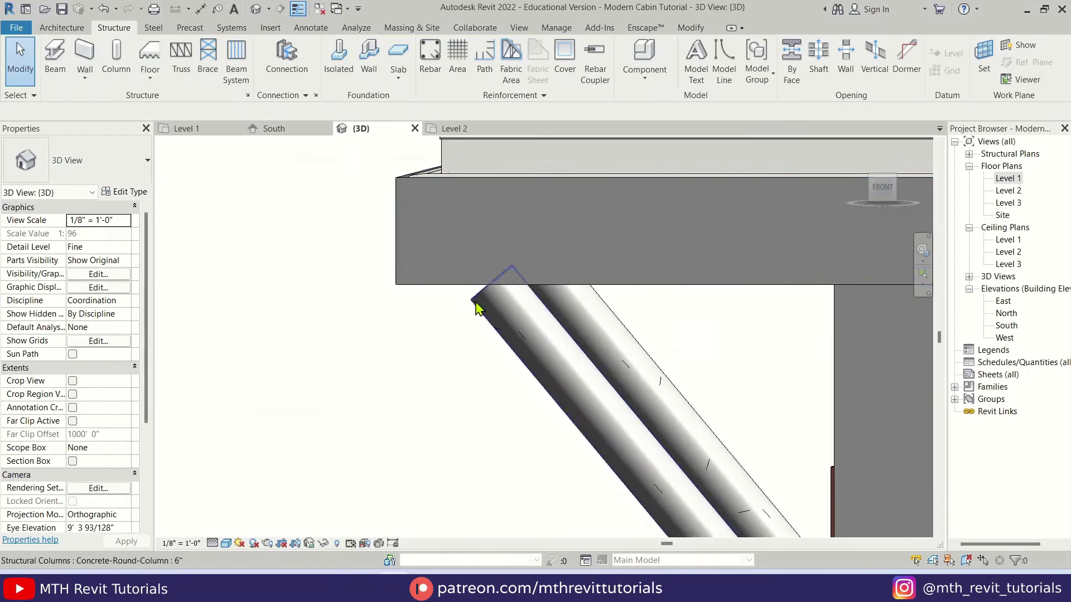
Select both slanted columns beneath the balcony slab and set their top cut style to Horizontal
scroll(474, 306, "up", 2)
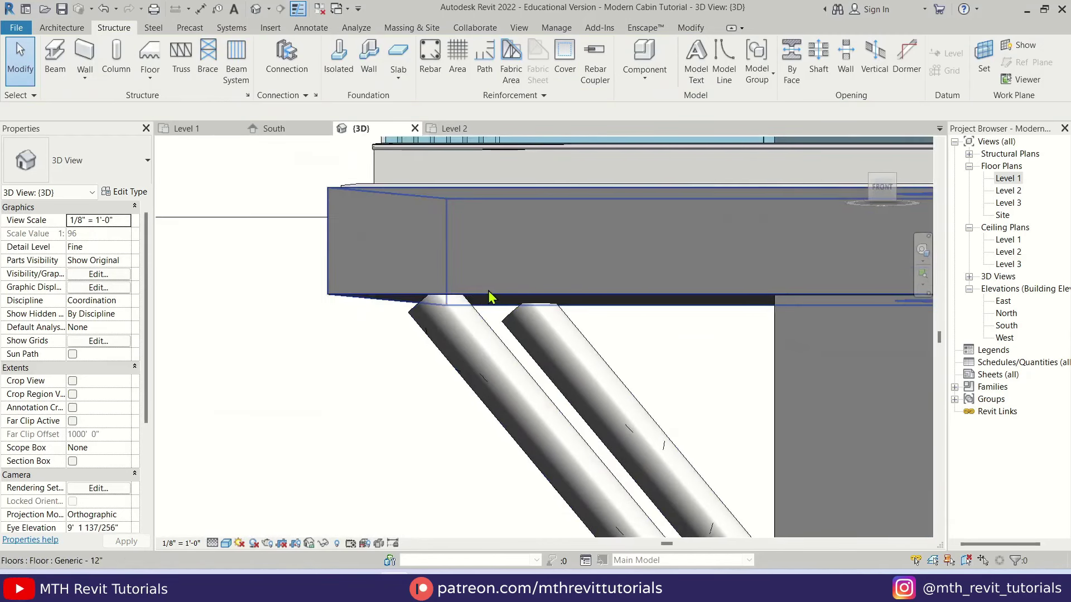
middle_click_drag(467, 298, 519, 358, "shift")
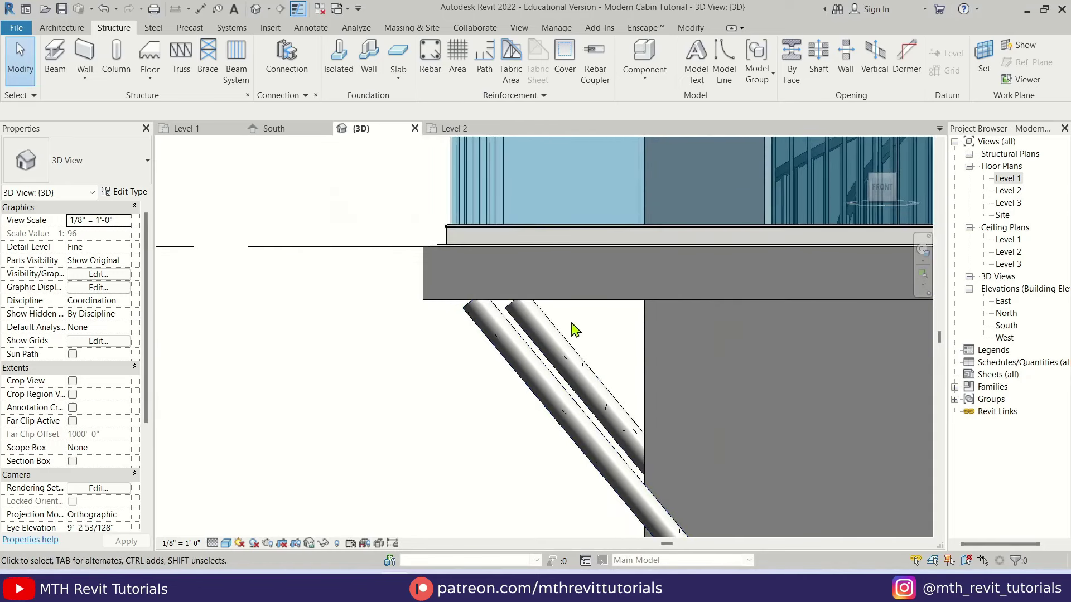
left_click_drag(574, 329, 504, 393)
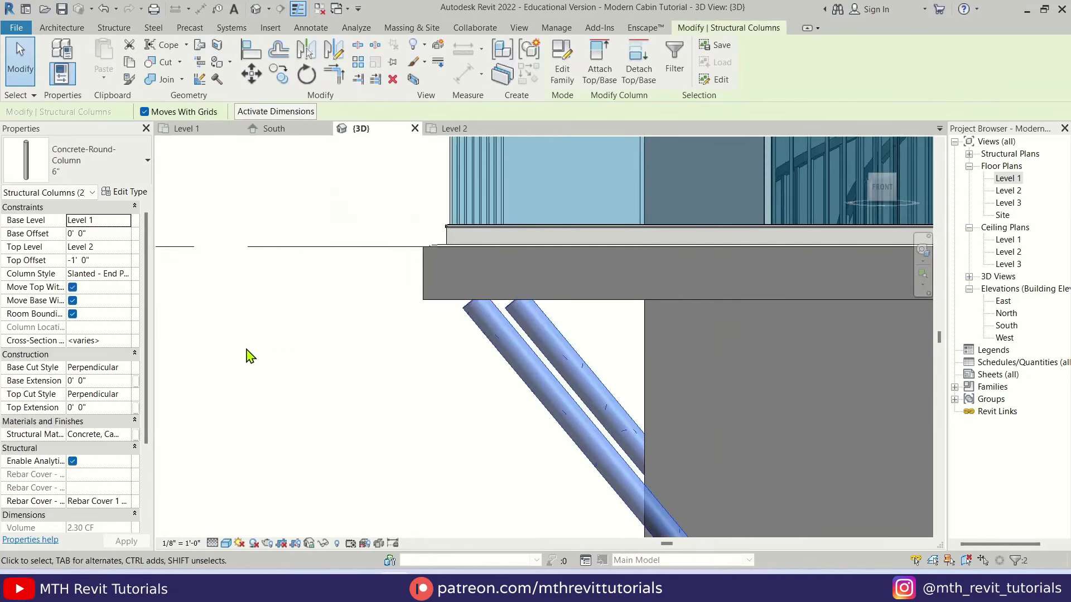
left_click(127, 400)
left_click(101, 419)
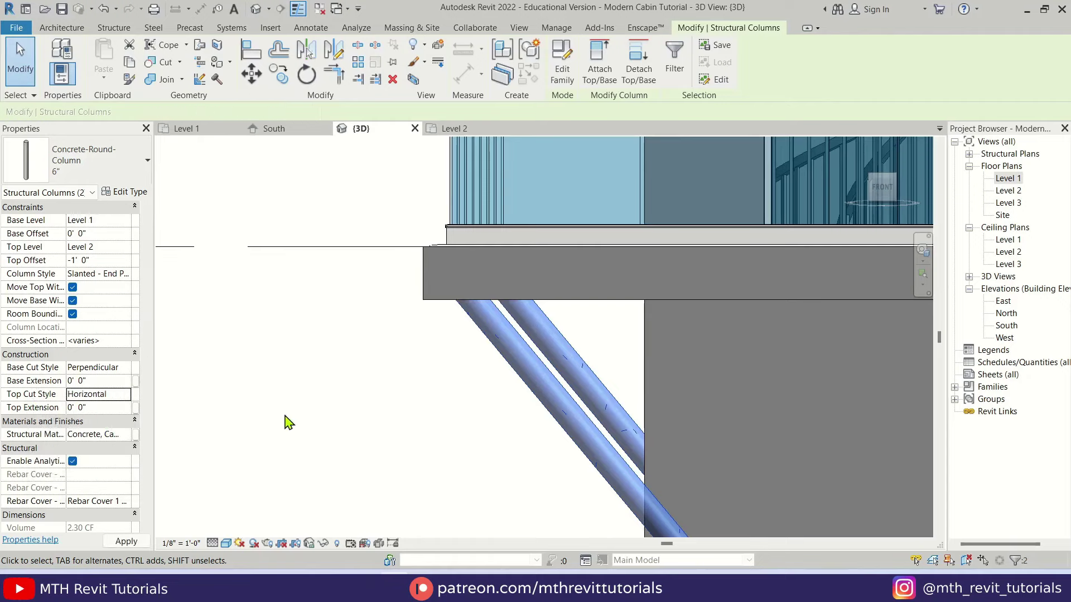
scroll(476, 319, "up", 3)
scroll(477, 320, "down", 3)
Set the base cut style of both slanted columns to Horizontal and deselect them
scroll(635, 413, "up", 5)
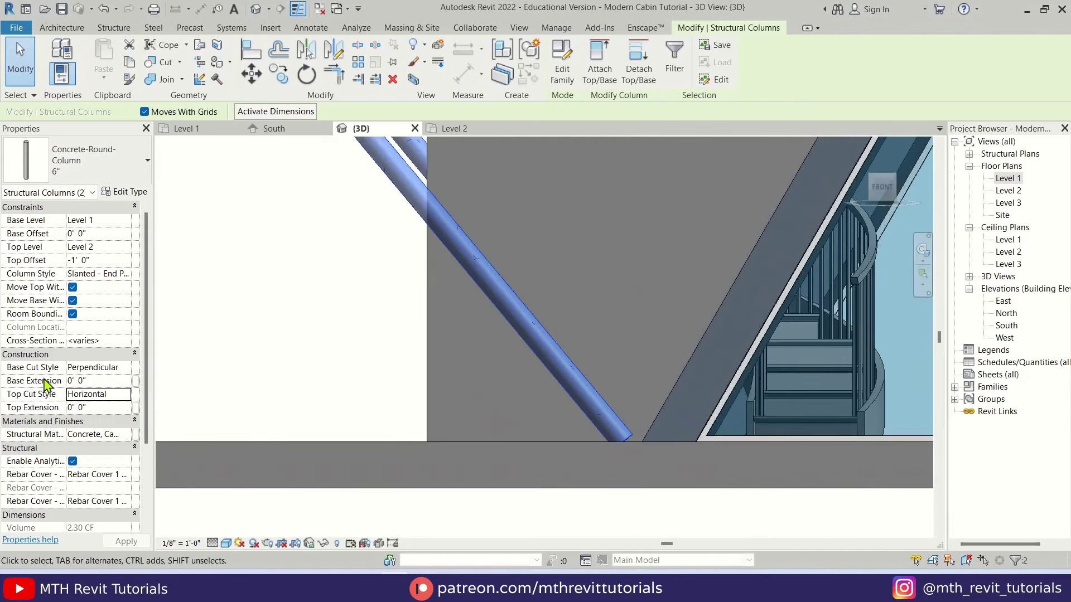
left_click(124, 372)
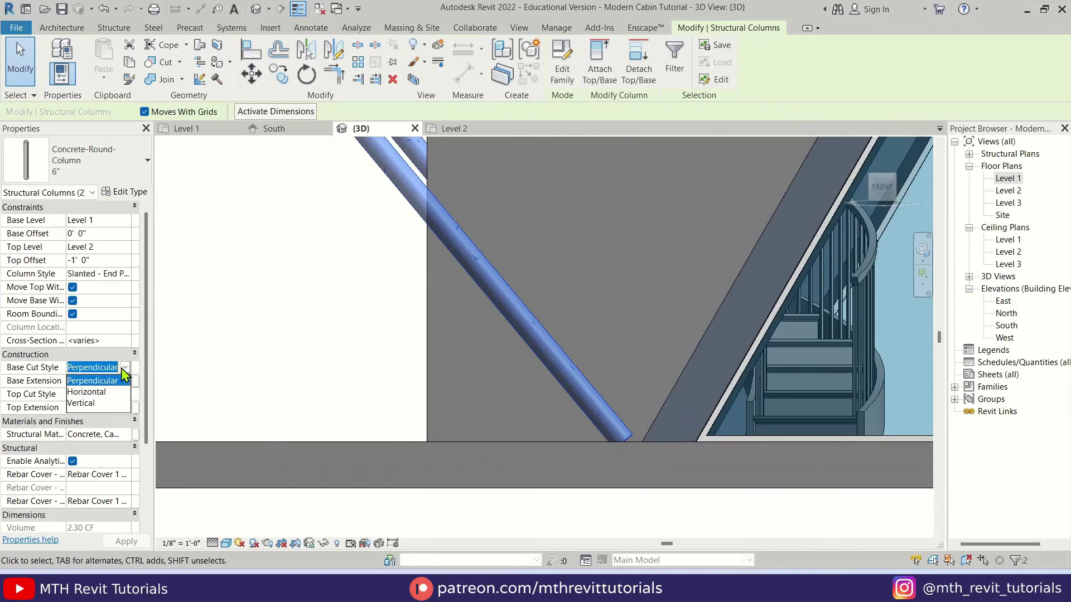
left_click(106, 392)
scroll(642, 455, "down", 2)
middle_click_drag(644, 463, 648, 473)
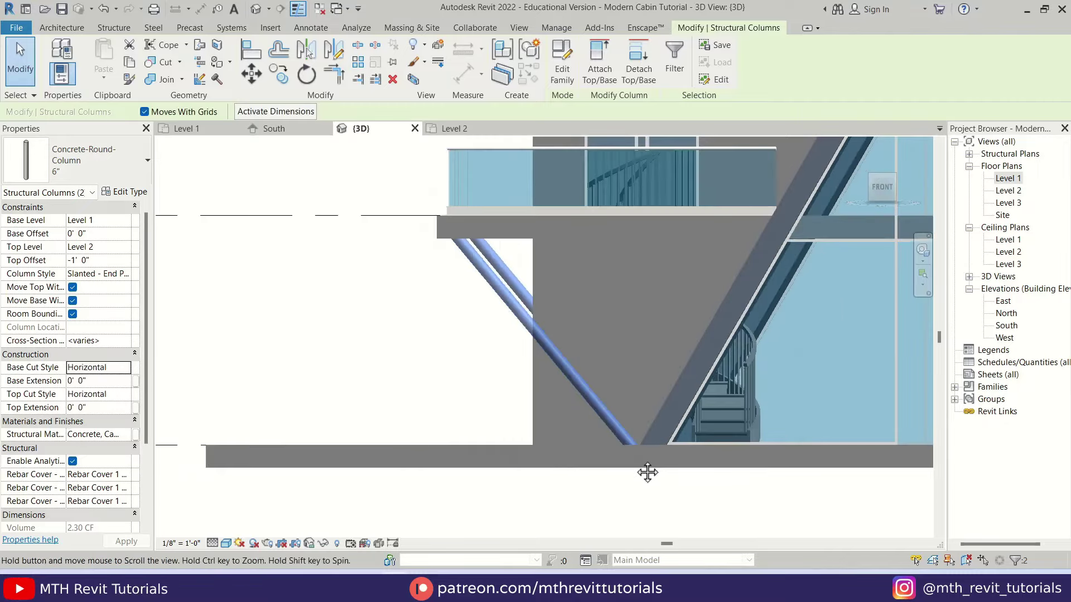
scroll(647, 473, "down", 5)
key("Escape")
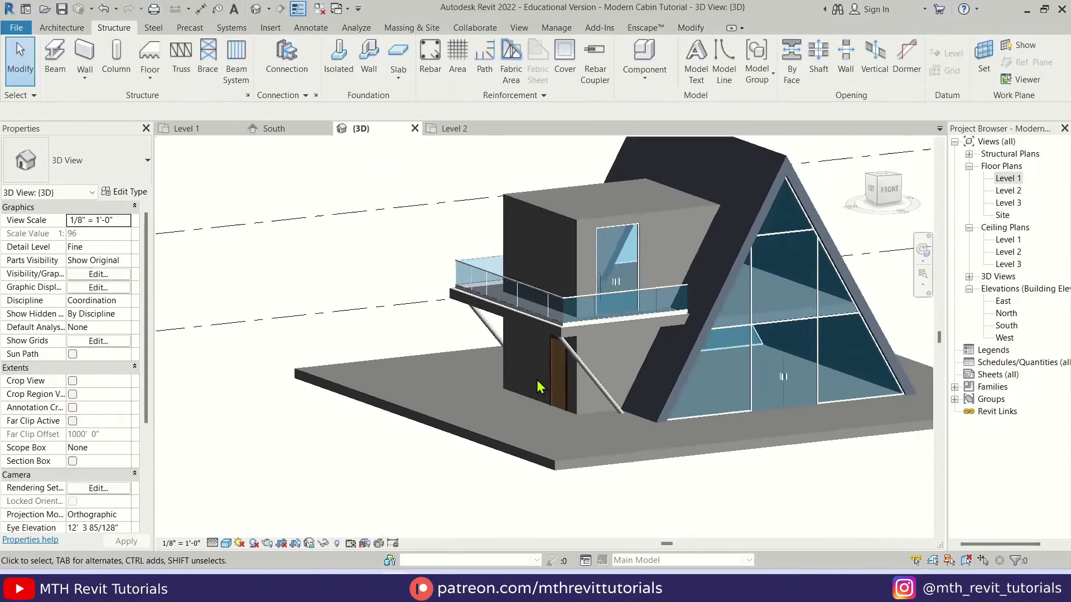
In the 3D view's graphic display options, lower the lighting's shadow intensity to 10 and apply it
scroll(641, 435, "down", 2)
middle_click_drag(641, 435, 636, 478, "shift")
scroll(670, 376, "up", 5)
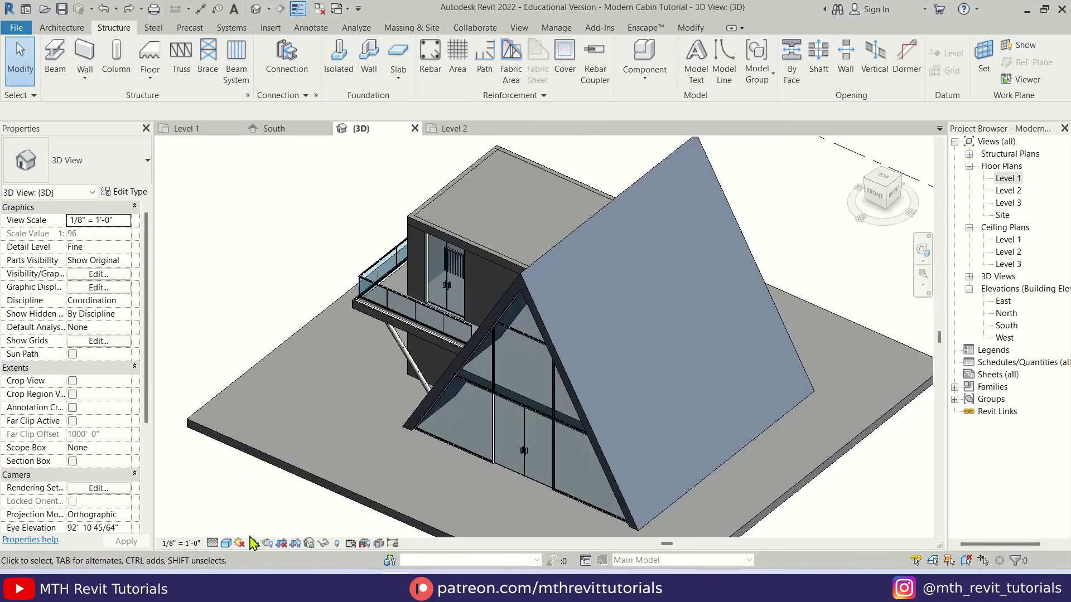
left_click(229, 542)
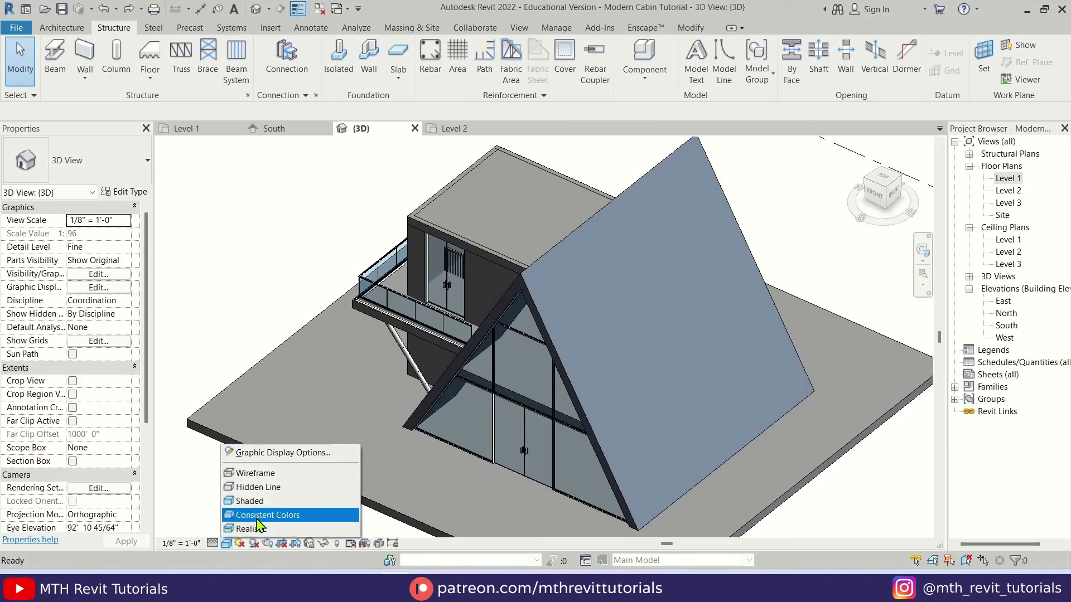
left_click(285, 451)
left_click(671, 165)
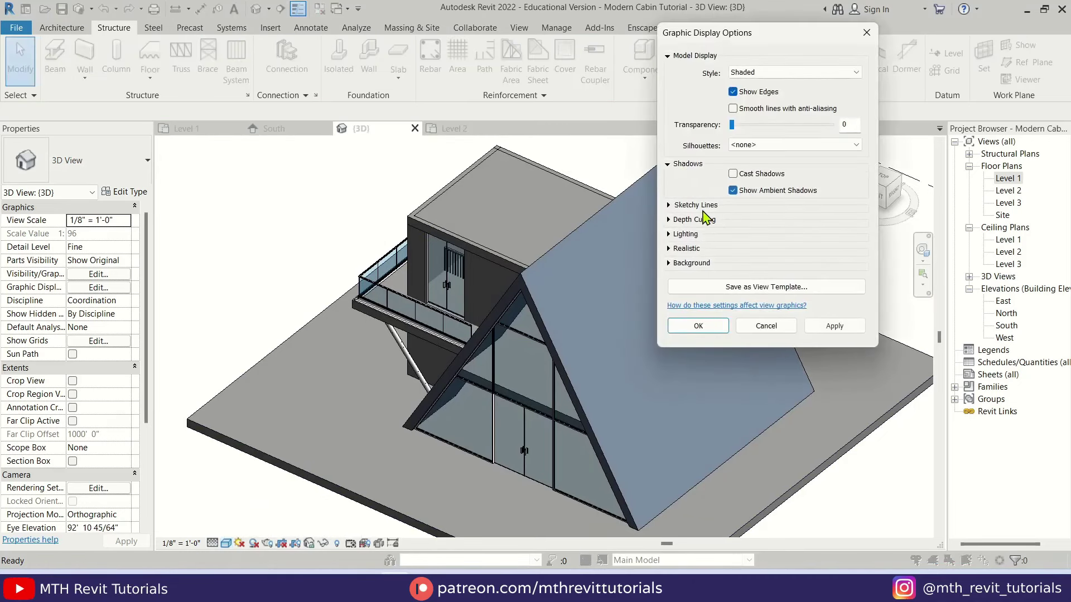
left_click(669, 234)
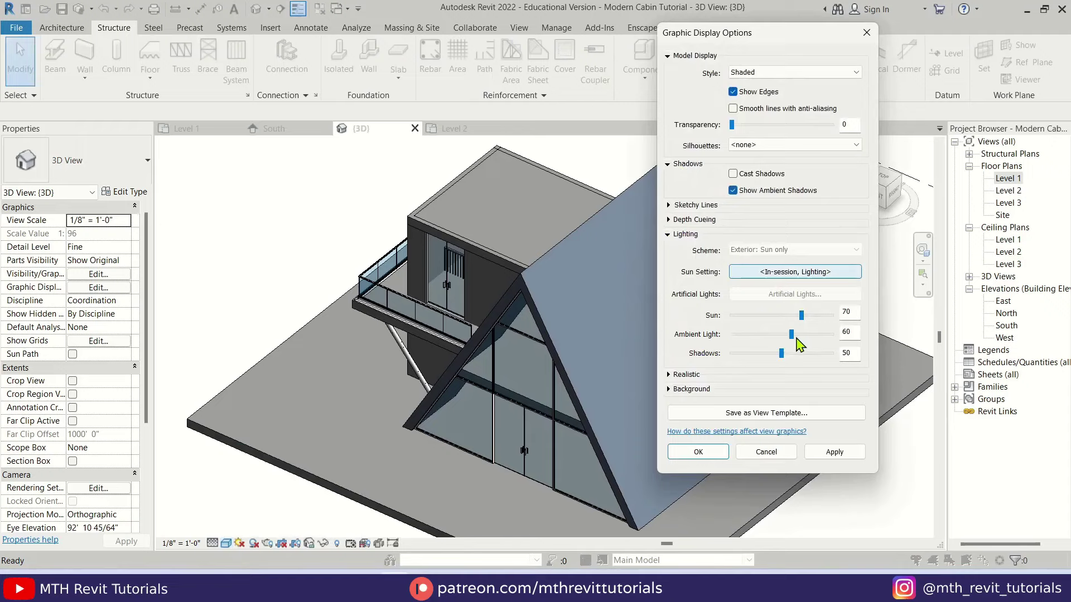
left_click_drag(754, 355, 741, 355)
left_click(835, 451)
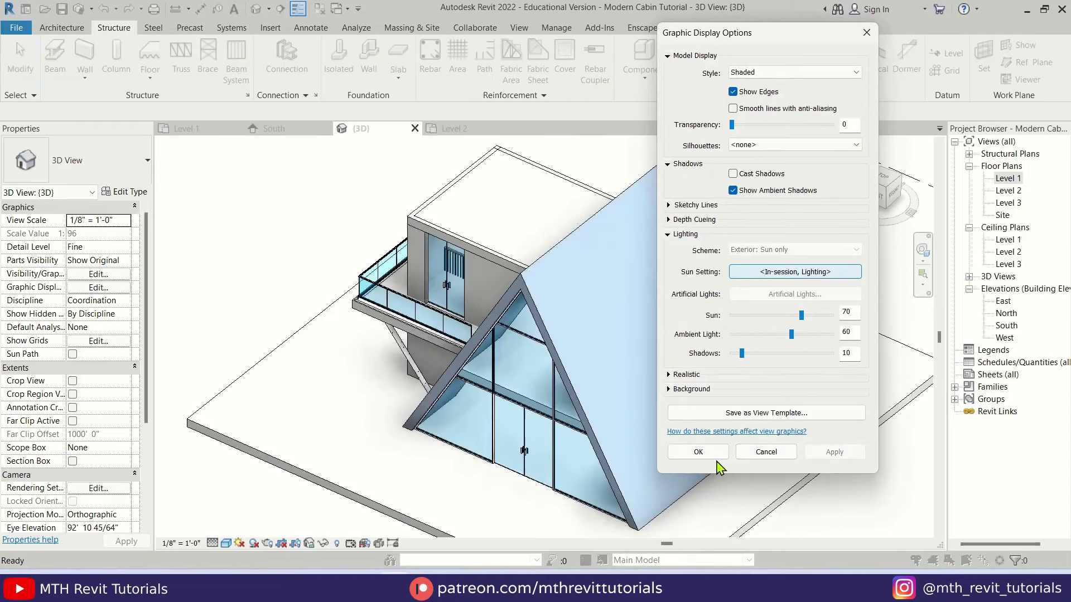
left_click(697, 452)
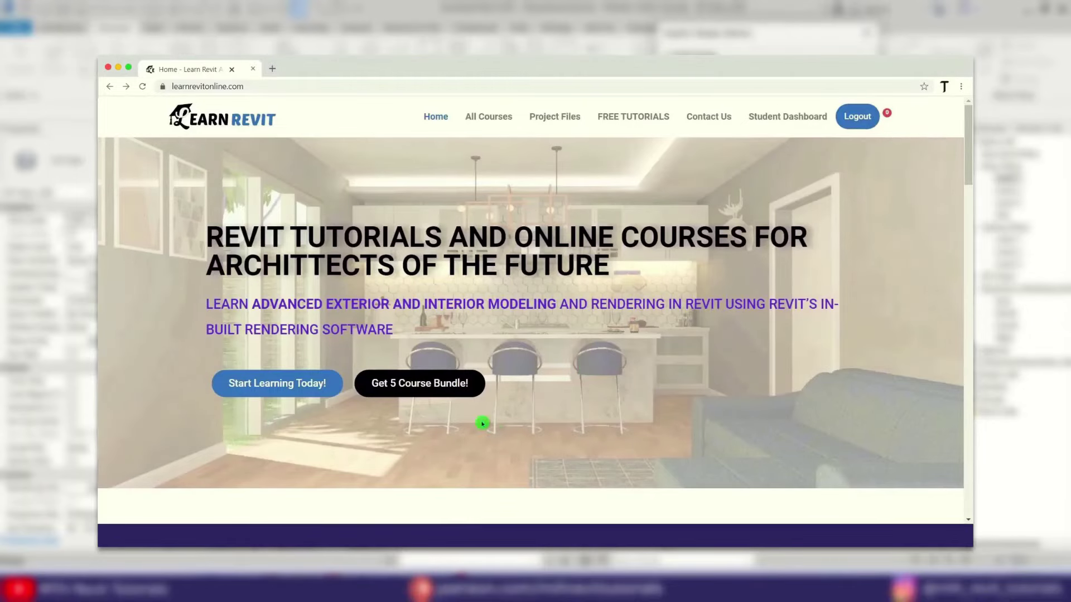
left_click(483, 424)
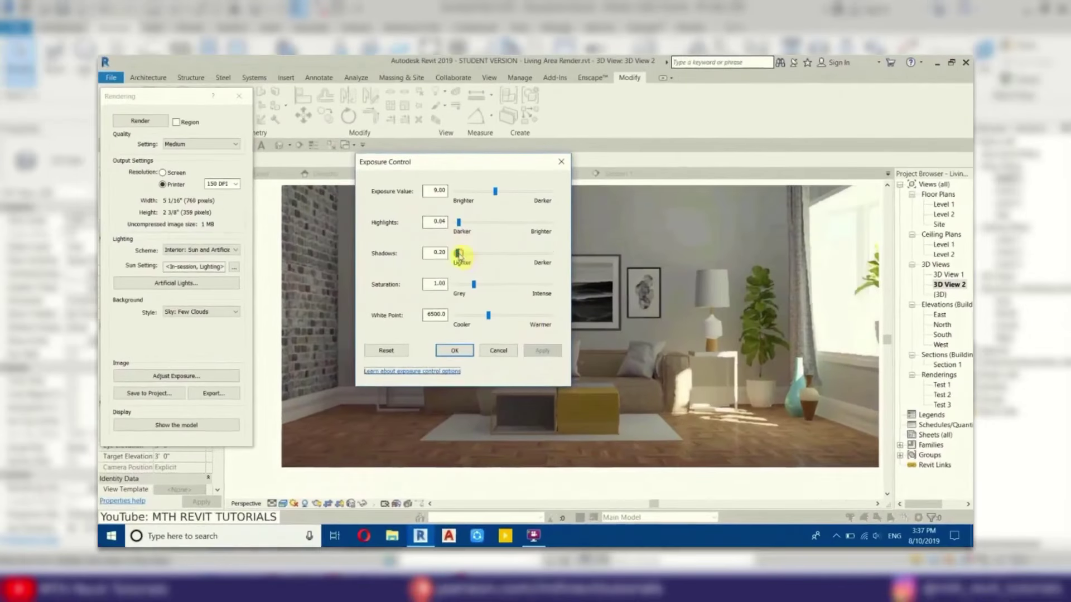